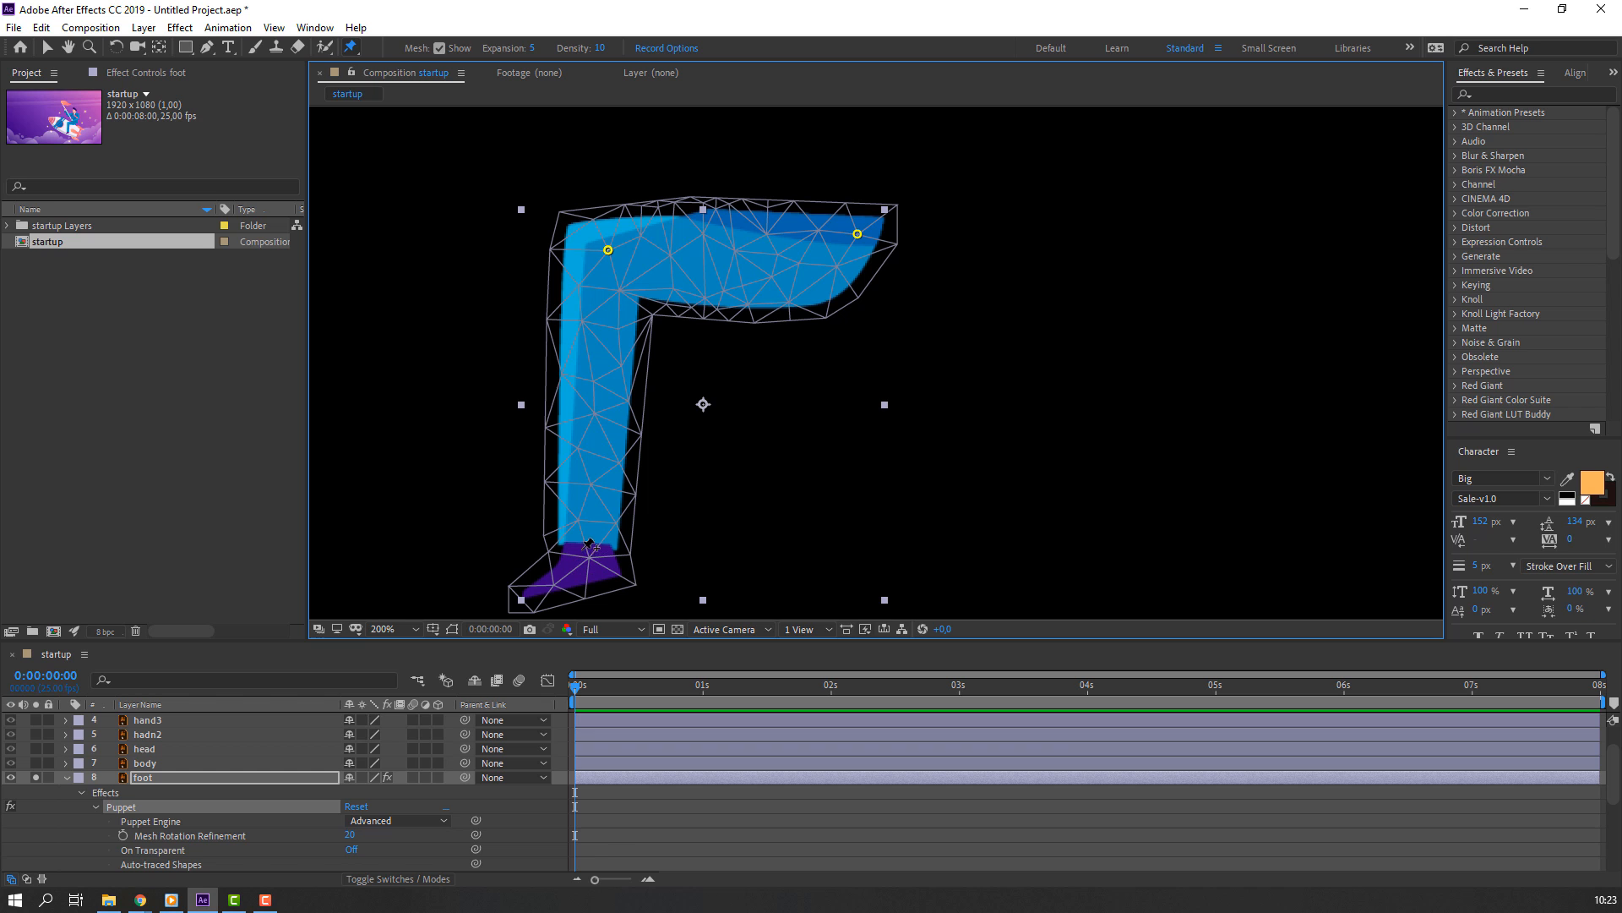
# Add a puppet pin at the ankle of the foot layer, undo the trial bend, and turn off the layer's solo
pyautogui.click(588, 544)
pyautogui.moveTo(588, 544); pyautogui.dragTo(519, 514)
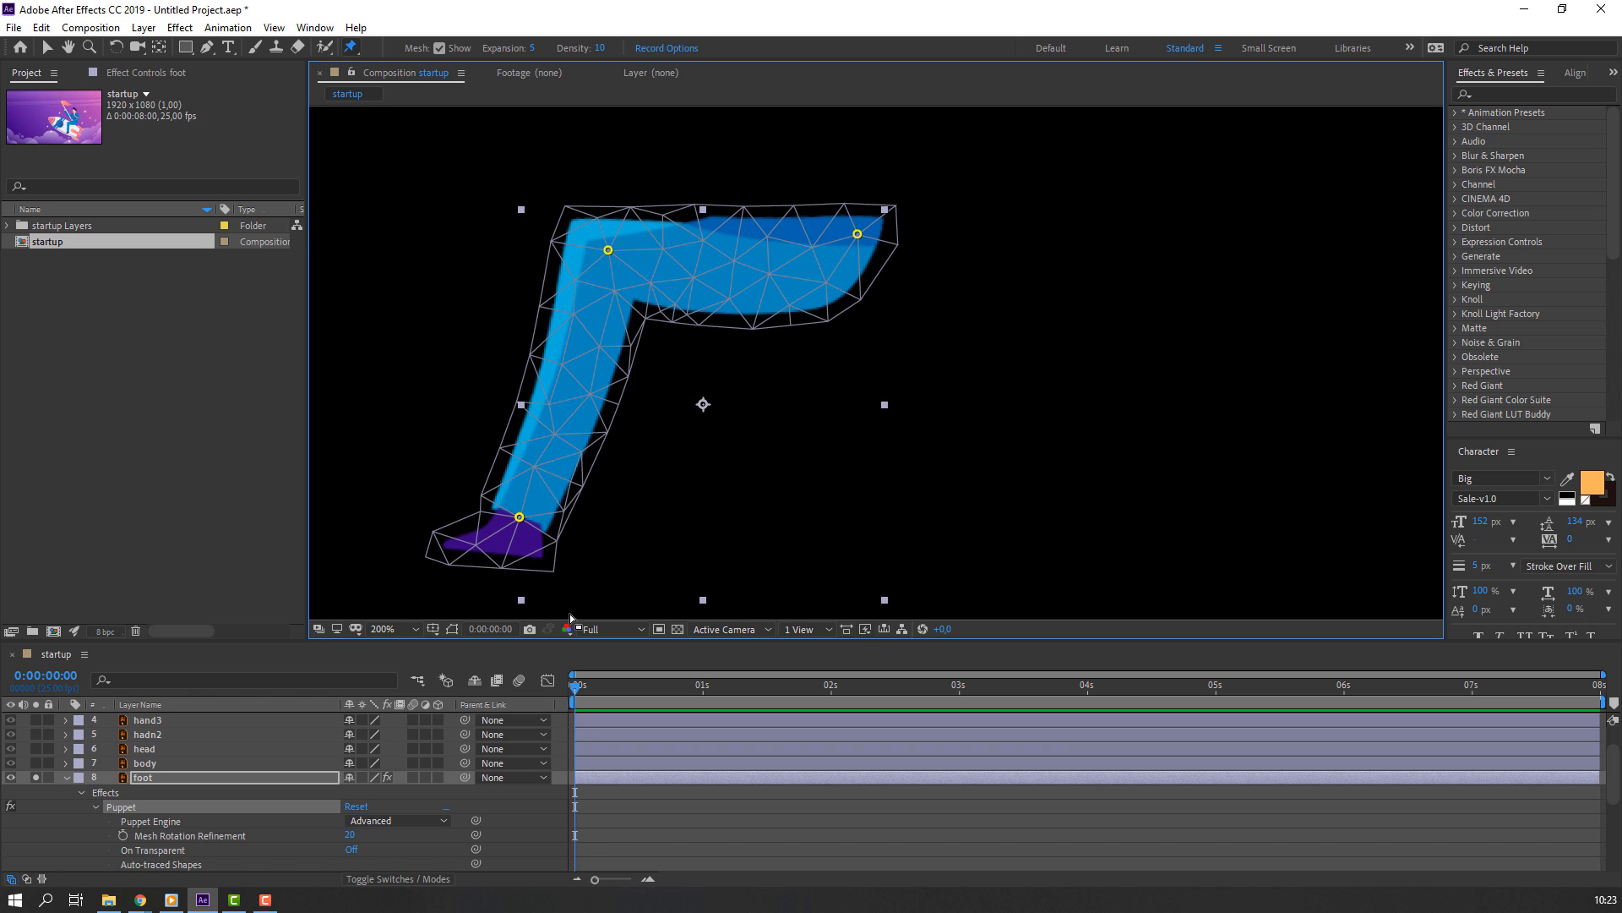
pyautogui.hotkey('ctrl', 'z')
pyautogui.click(74, 776)
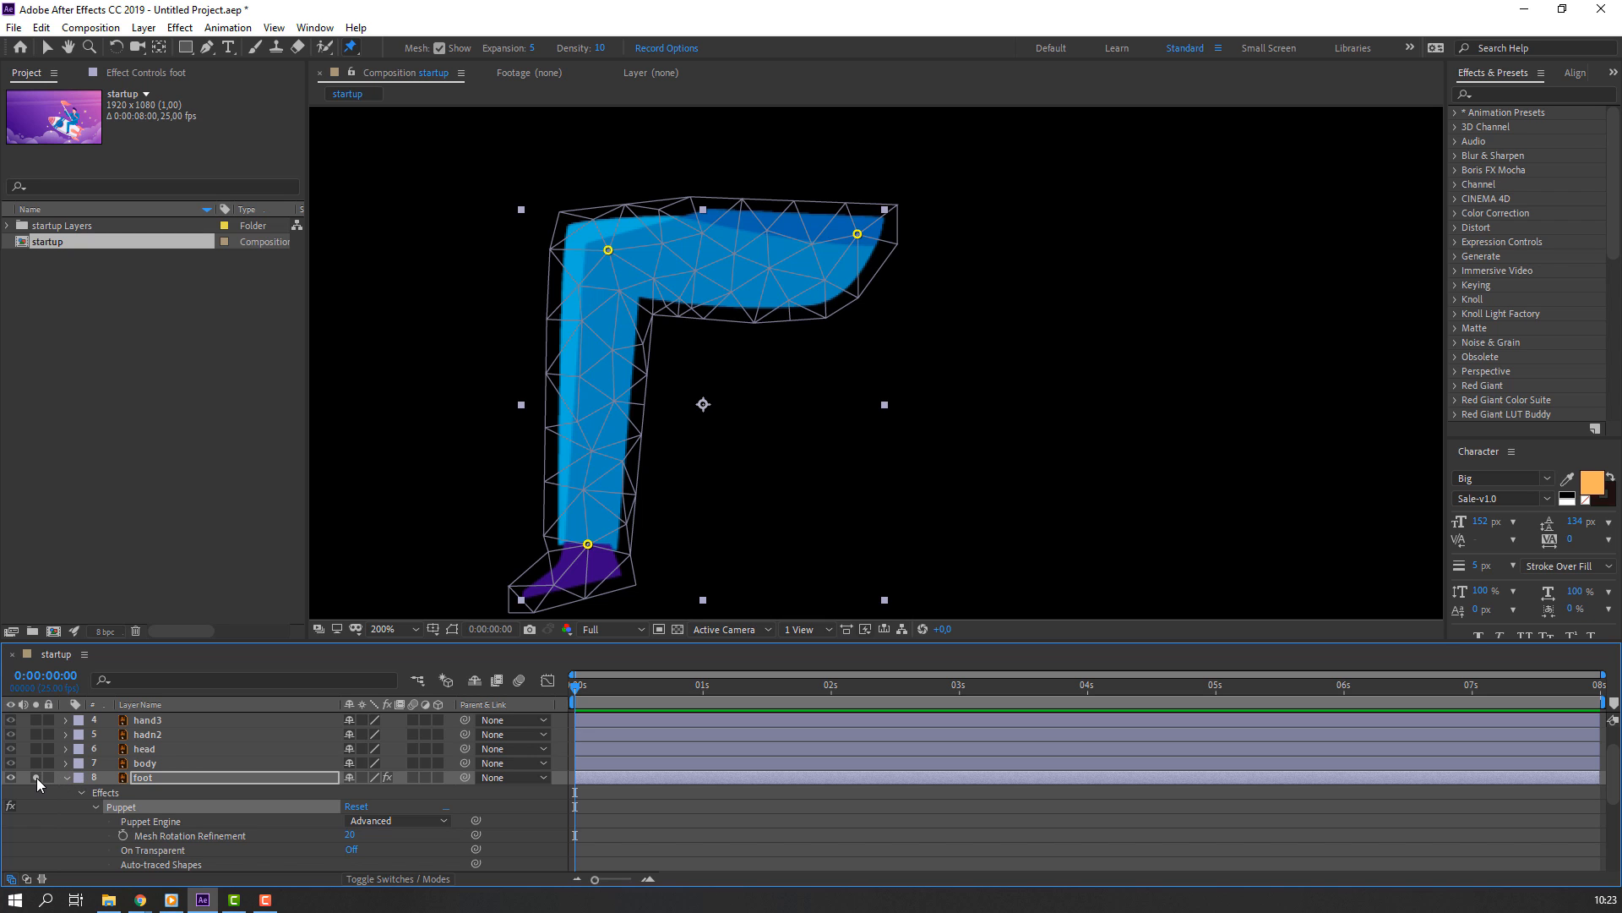
pyautogui.click(36, 777)
pyautogui.scroll(-2, 772, 343)
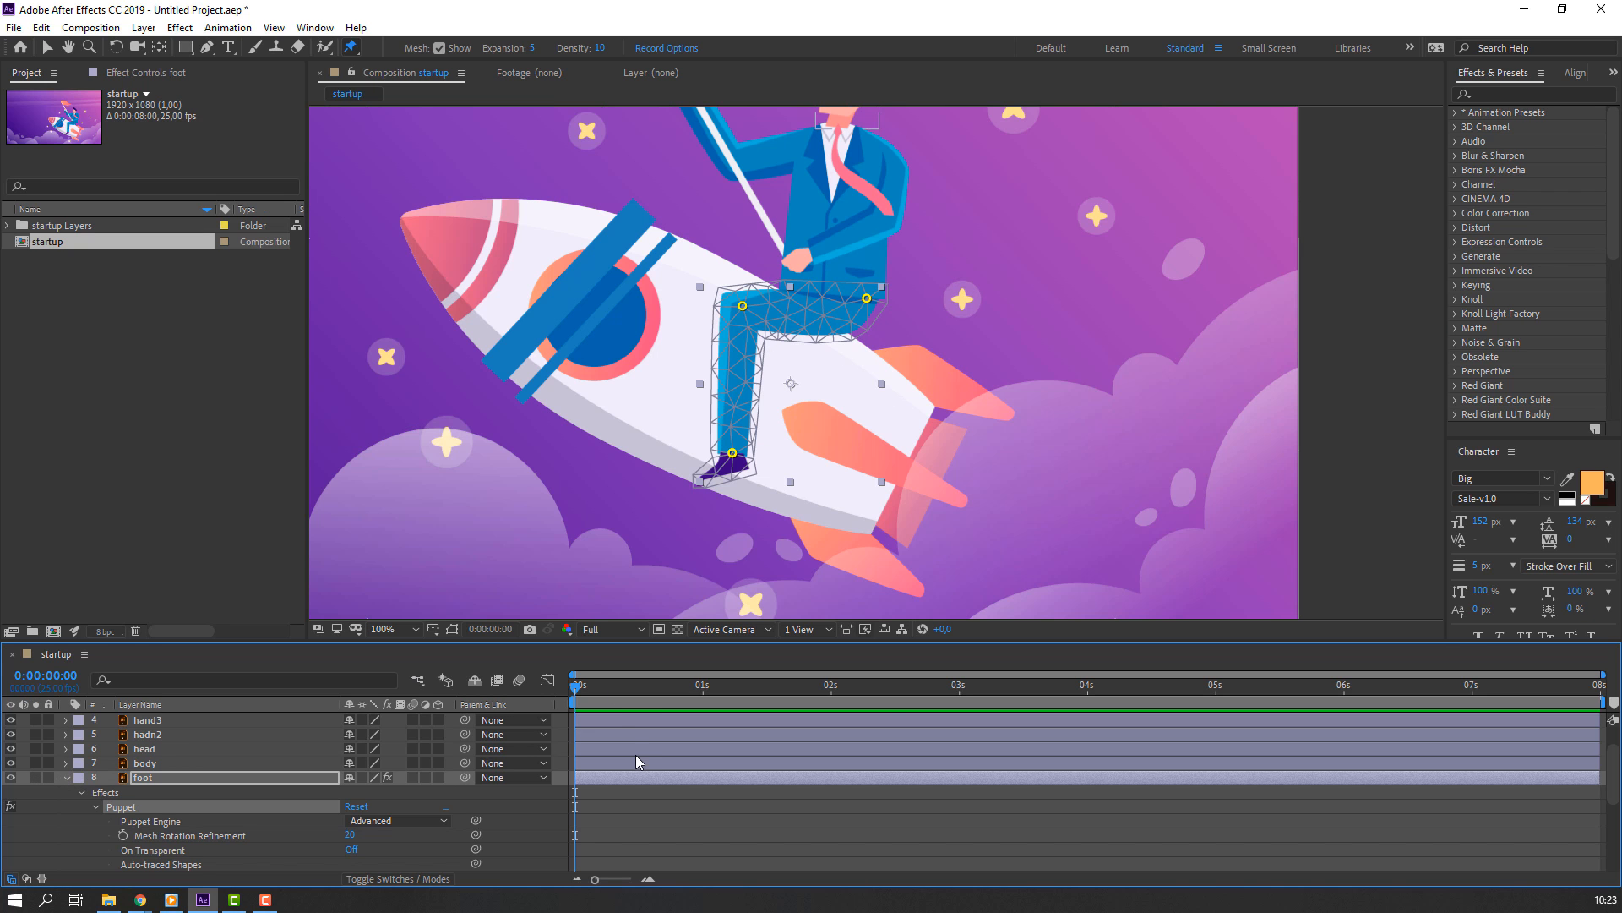
# Trim the composition to a work area ending at 0:00:03:00 and return to the first frame
pyautogui.click(957, 697)
pyautogui.press('n')
pyautogui.rightClick(941, 702)
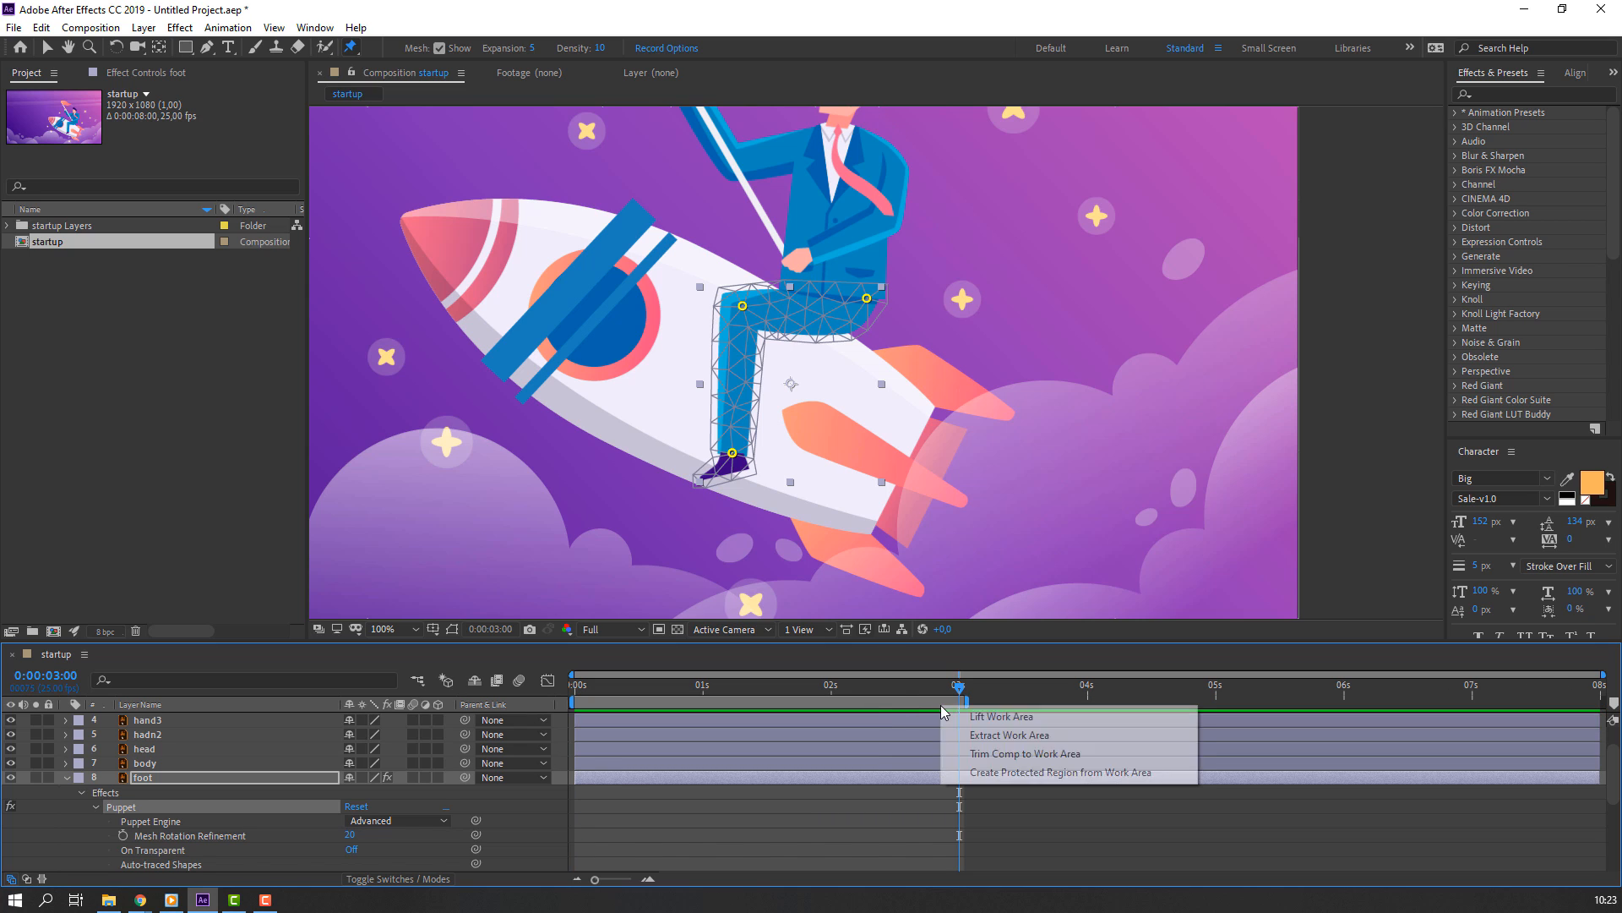
pyautogui.click(1056, 754)
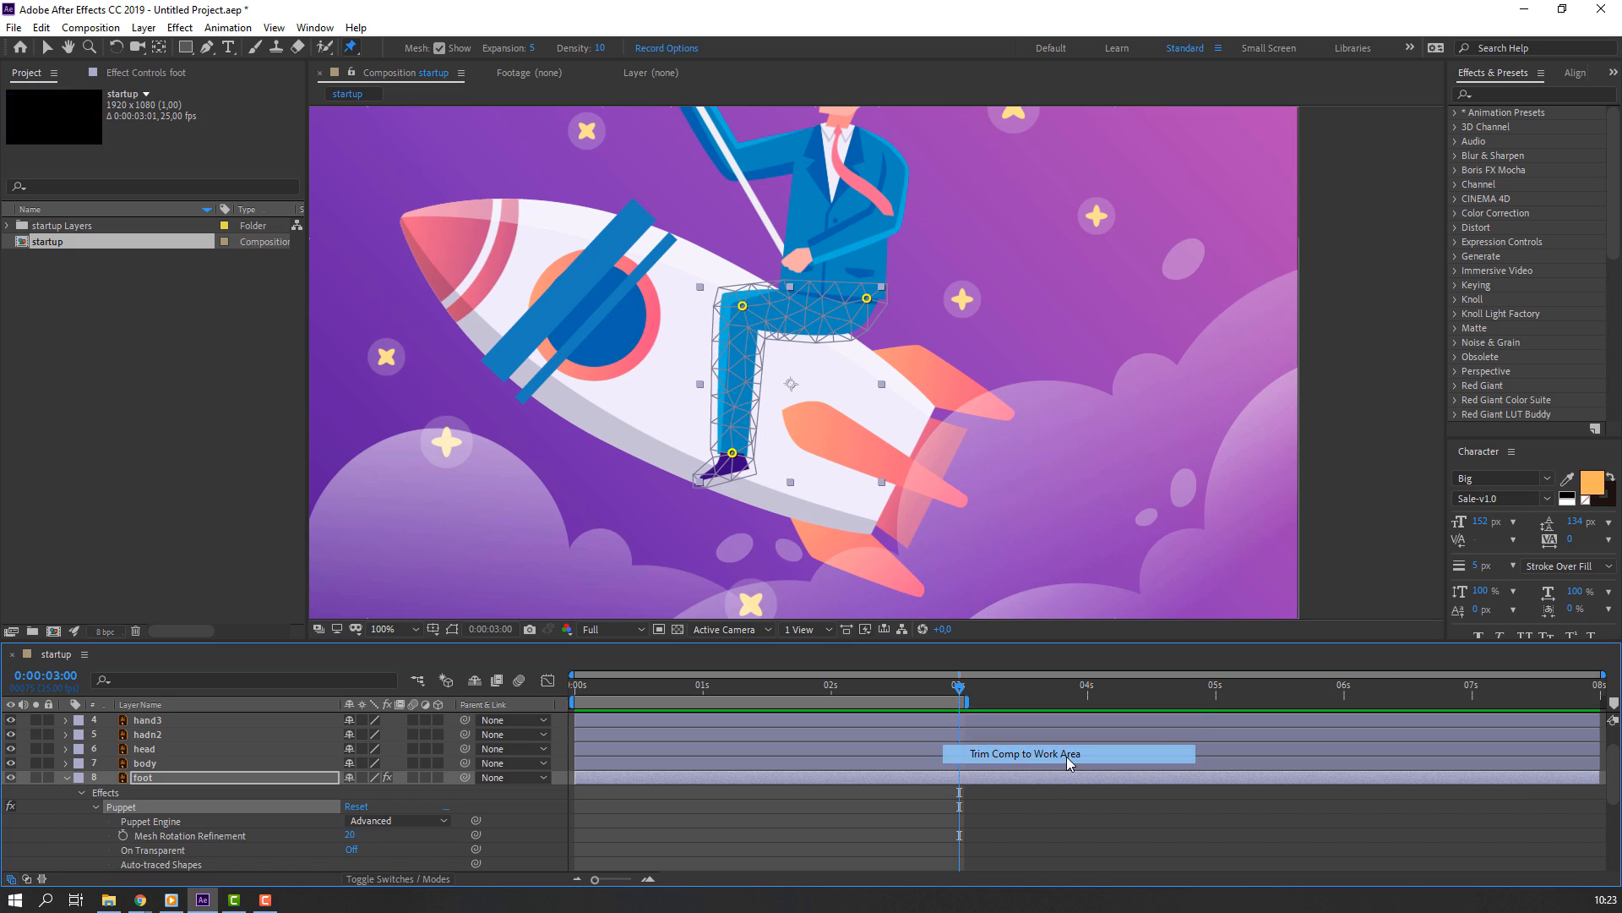
pyautogui.moveTo(1538, 688); pyautogui.dragTo(575, 689)
# Expand the foot layer's Mesh 1 Deform group and identify which puppet pin controls the ankle
pyautogui.scroll(-1, 165, 860)
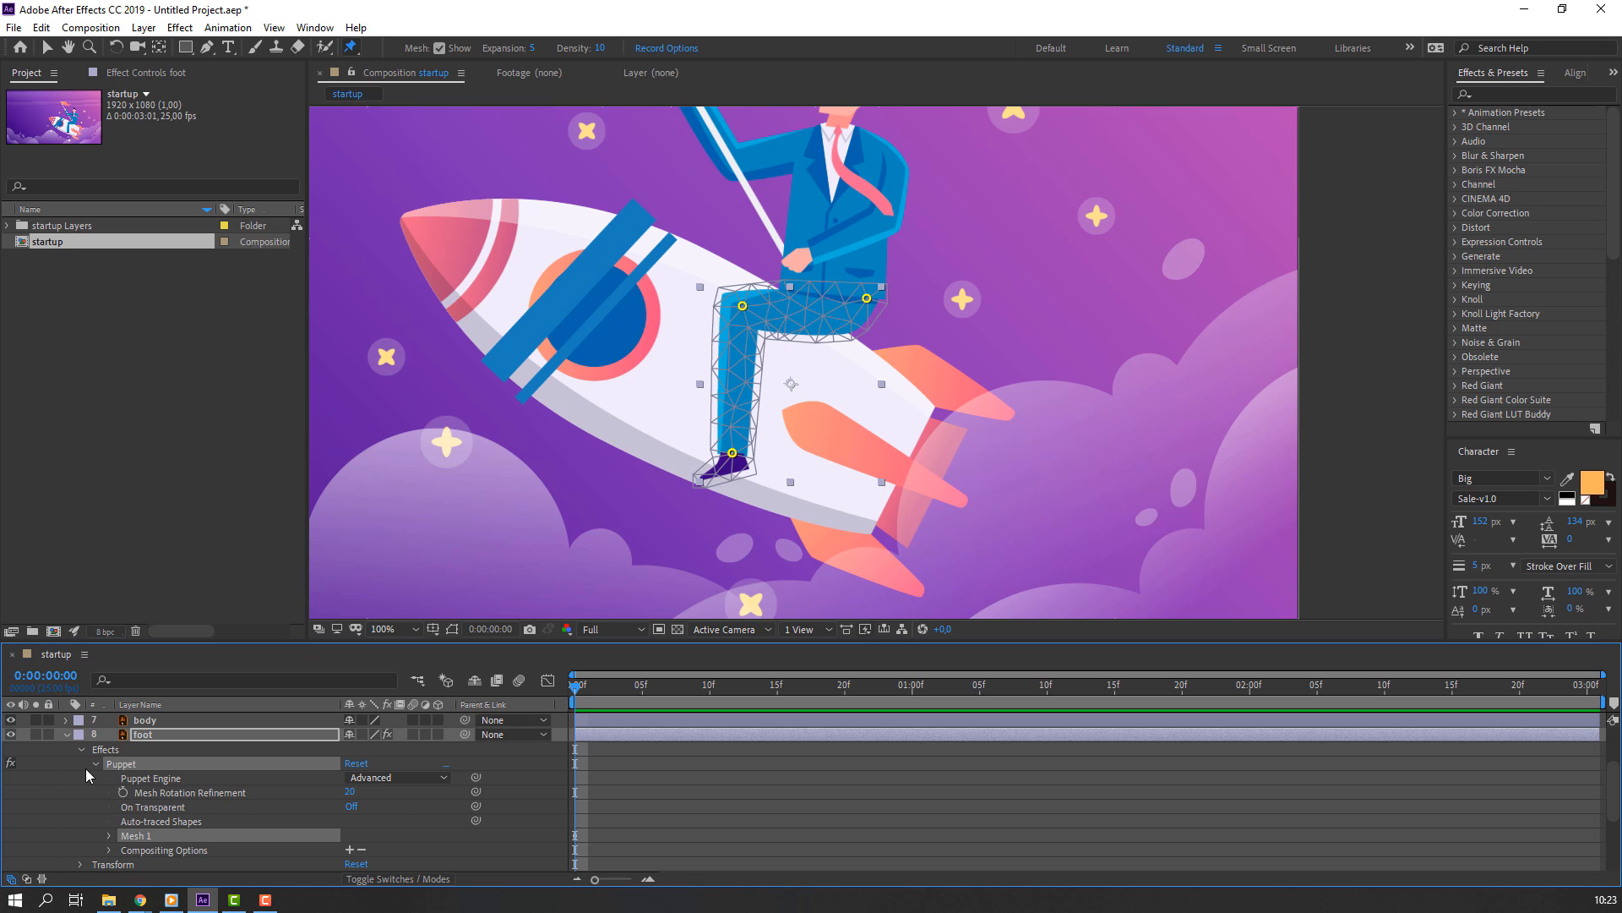
pyautogui.scroll(-1, 67, 840)
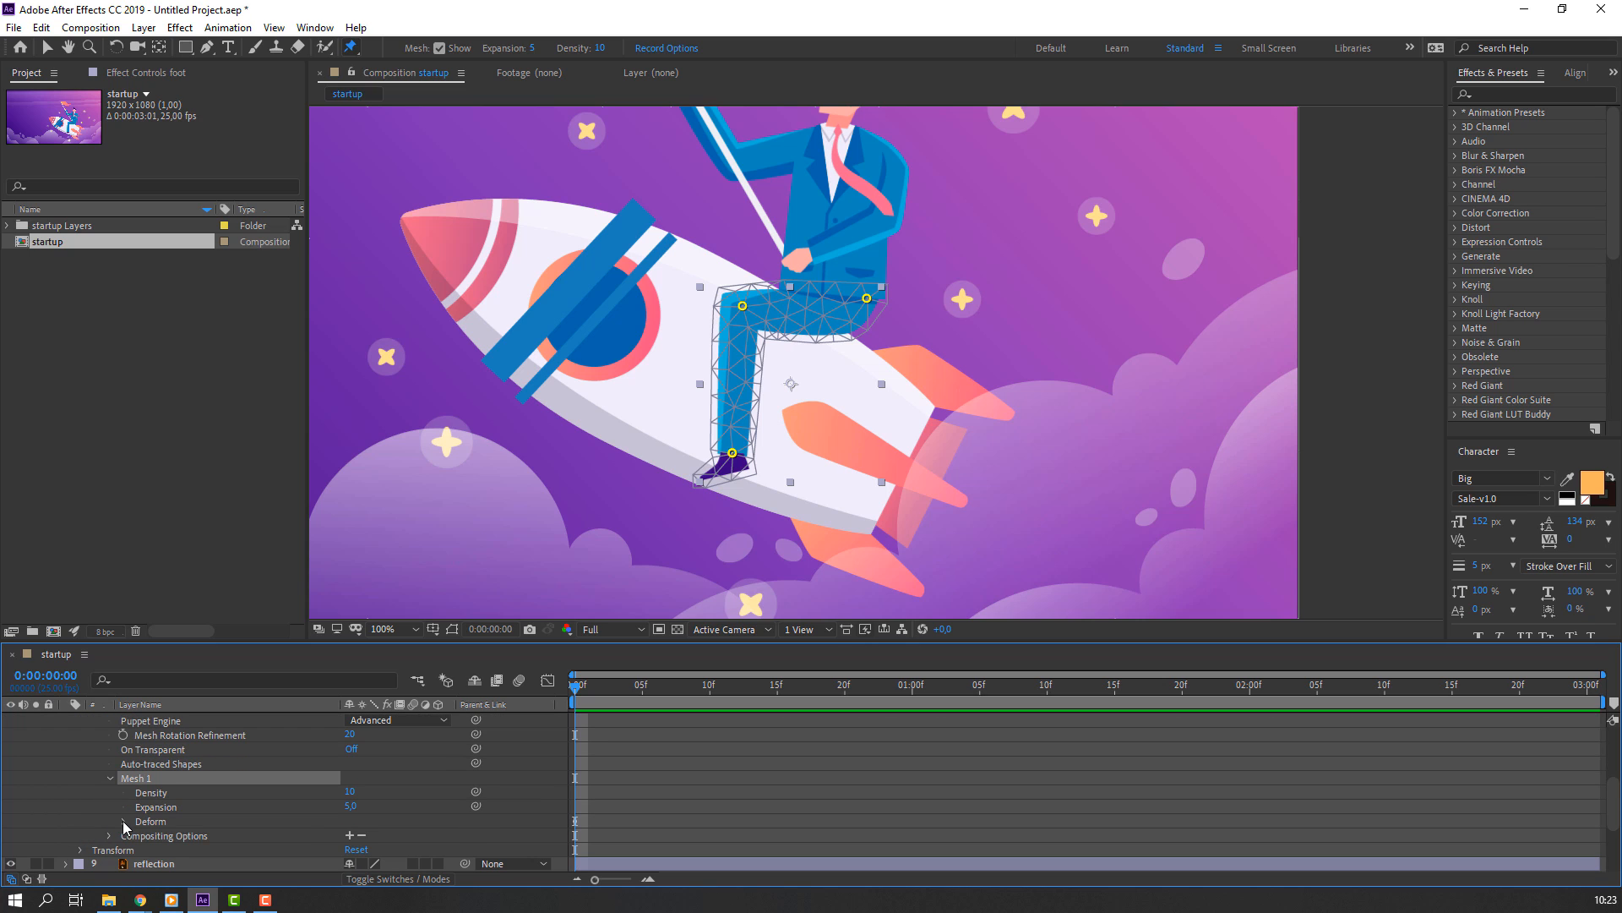
pyautogui.scroll(-1, 113, 823)
pyautogui.click(175, 809)
pyautogui.click(177, 819)
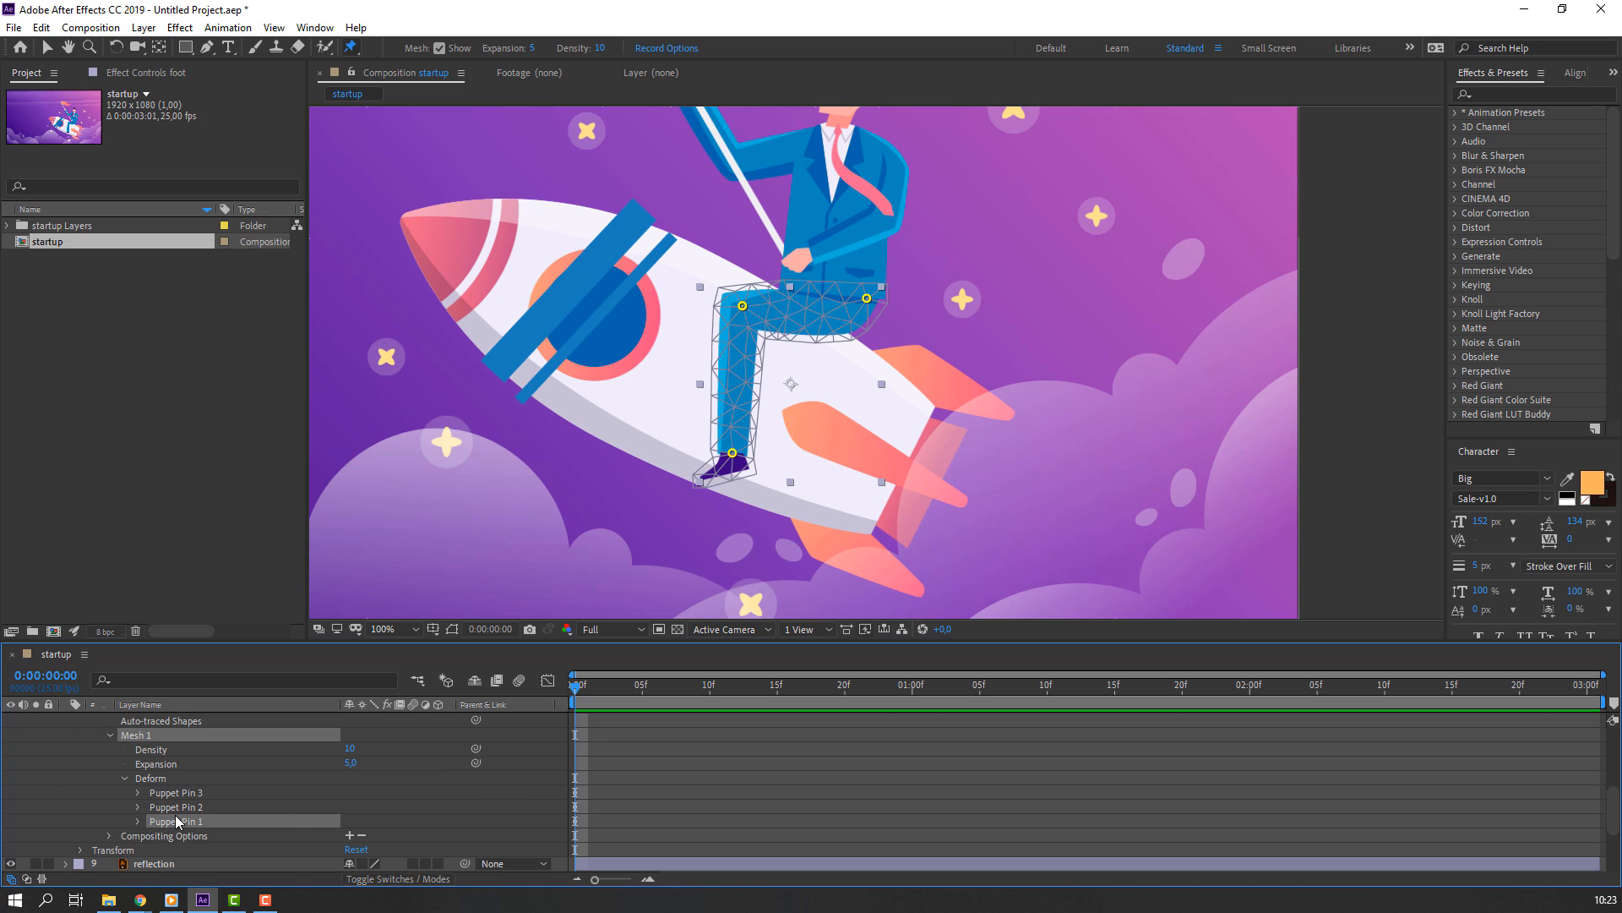
pyautogui.click(185, 805)
pyautogui.click(184, 794)
pyautogui.click(185, 808)
pyautogui.click(185, 821)
pyautogui.click(187, 807)
pyautogui.click(198, 795)
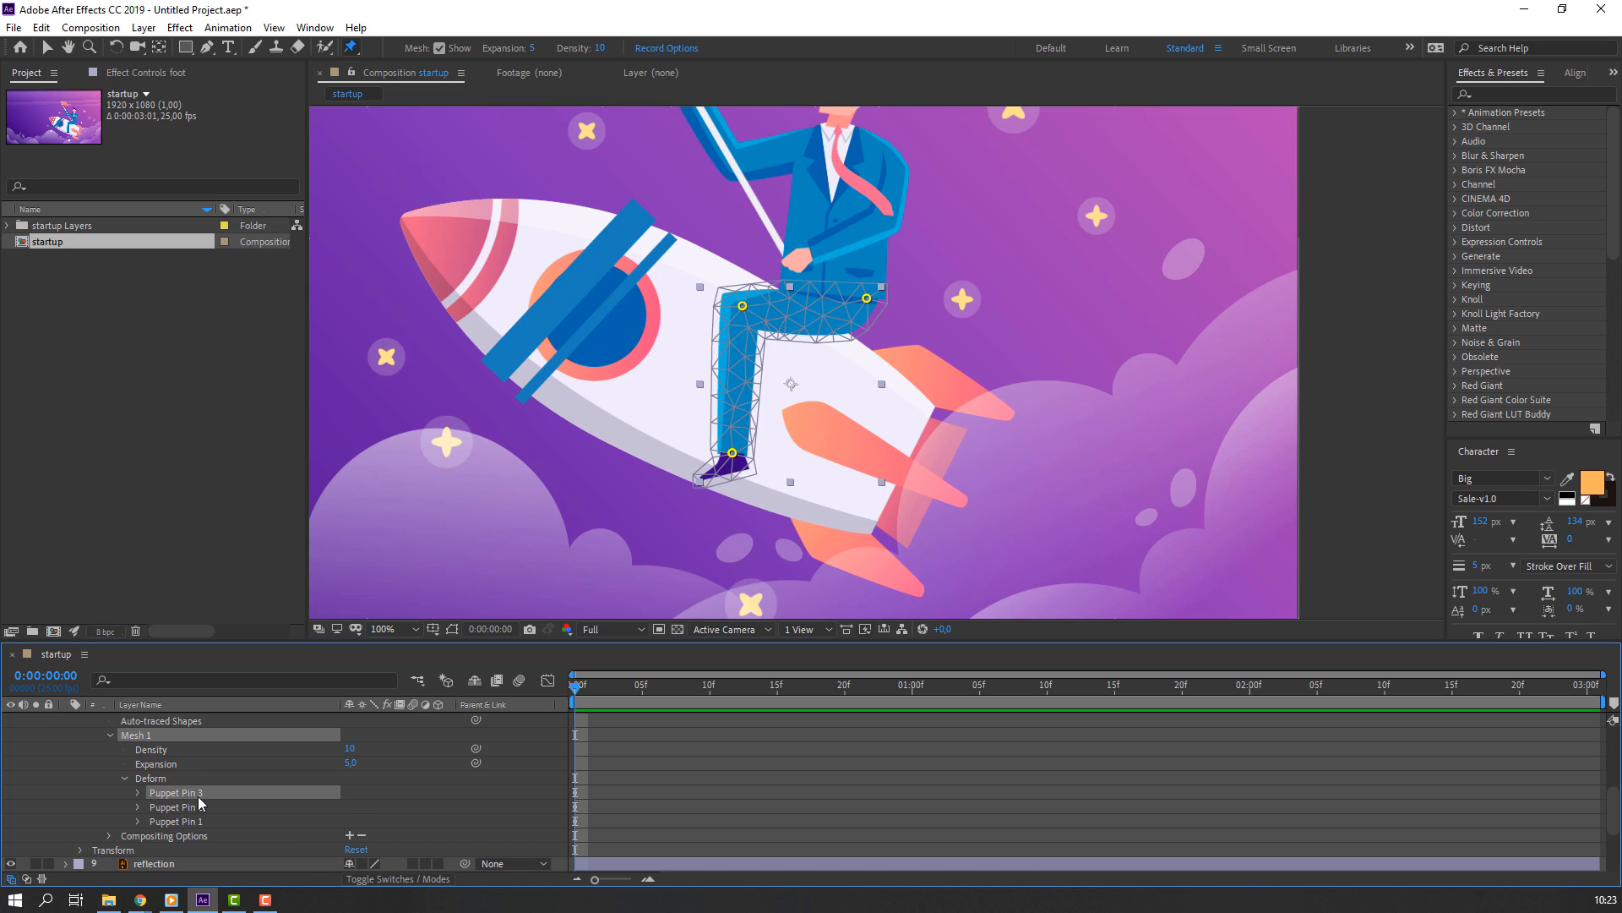
pyautogui.click(728, 460)
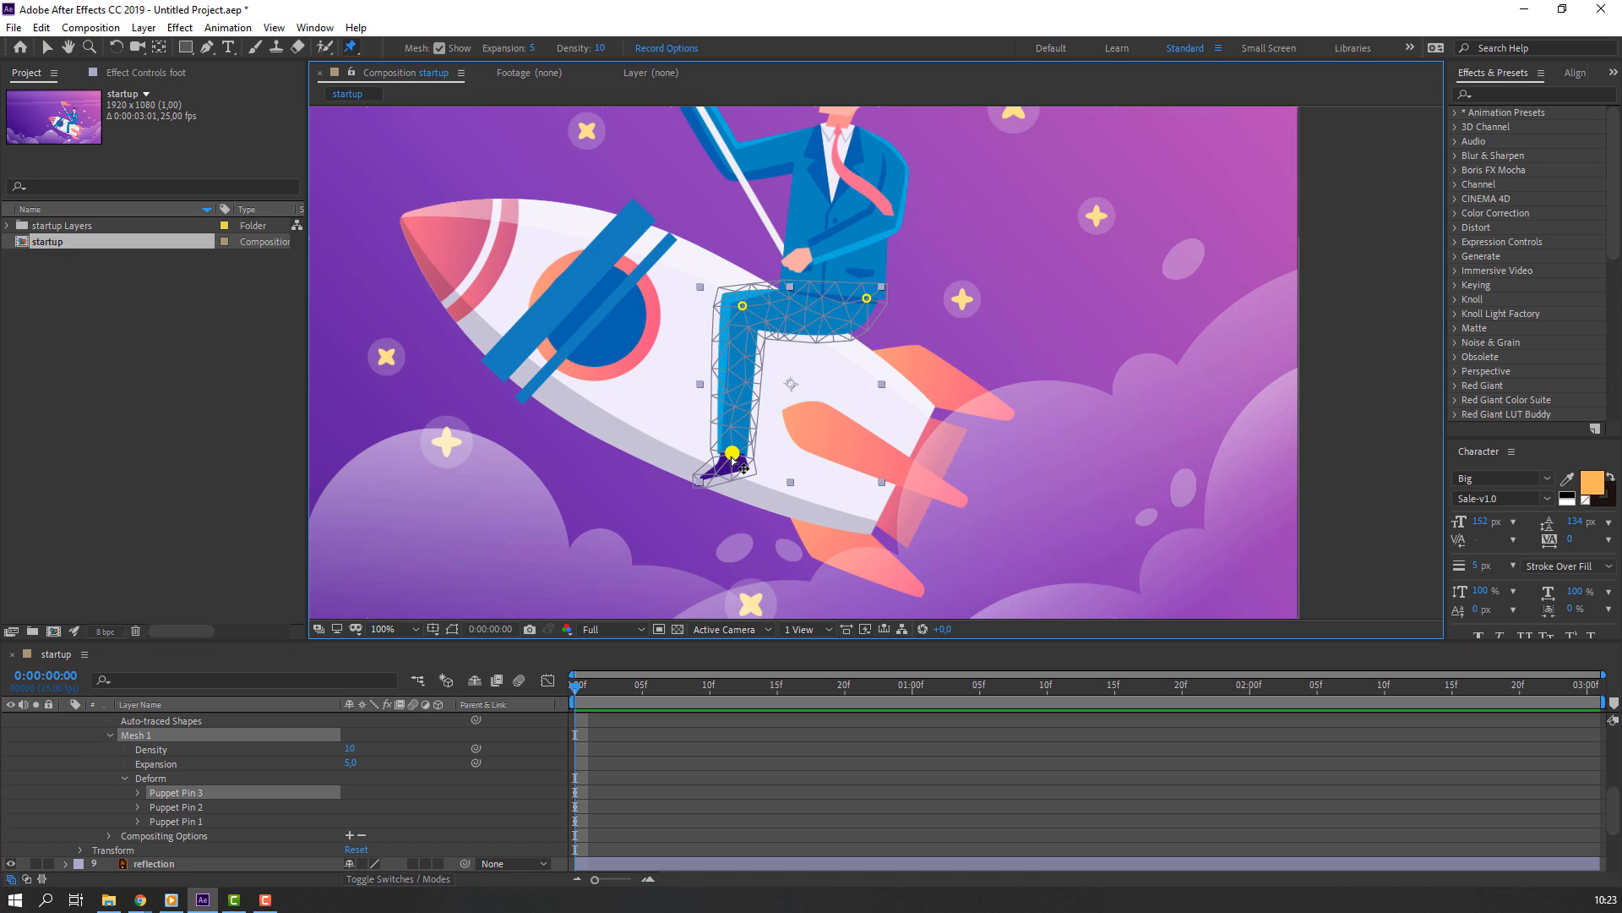
# Keyframe Puppet Pin 3 at 0:00:01:00 with its horizontal Position set to 79.6, swinging the lower leg backward
pyautogui.click(139, 794)
pyautogui.moveTo(735, 703); pyautogui.dragTo(911, 703)
pyautogui.click(358, 836)
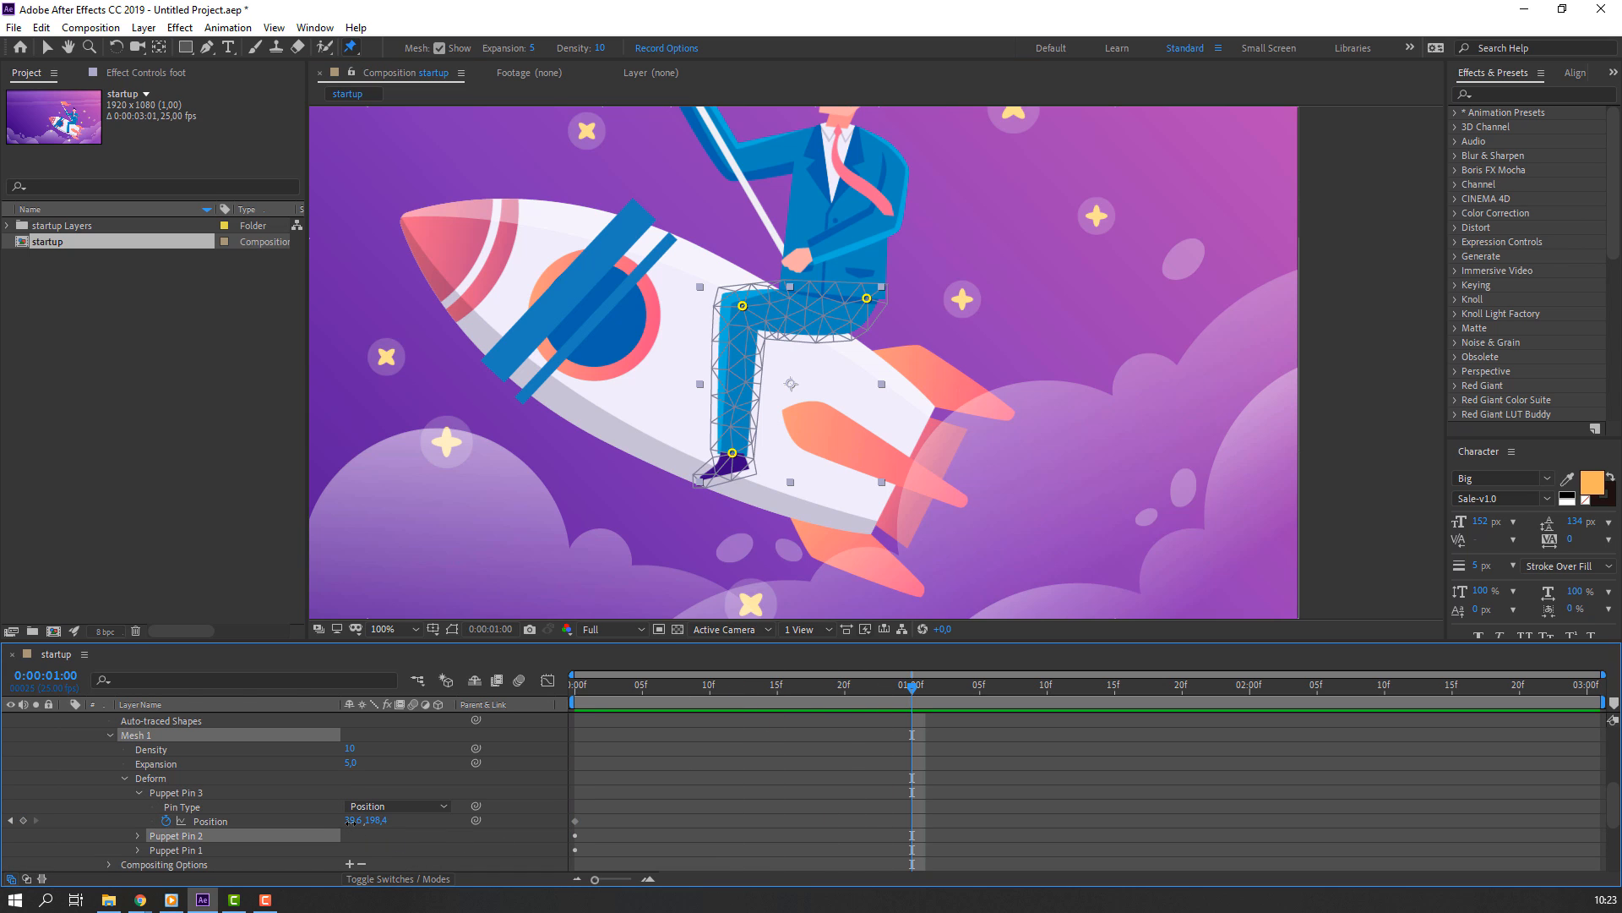
pyautogui.moveTo(350, 821); pyautogui.dragTo(384, 820)
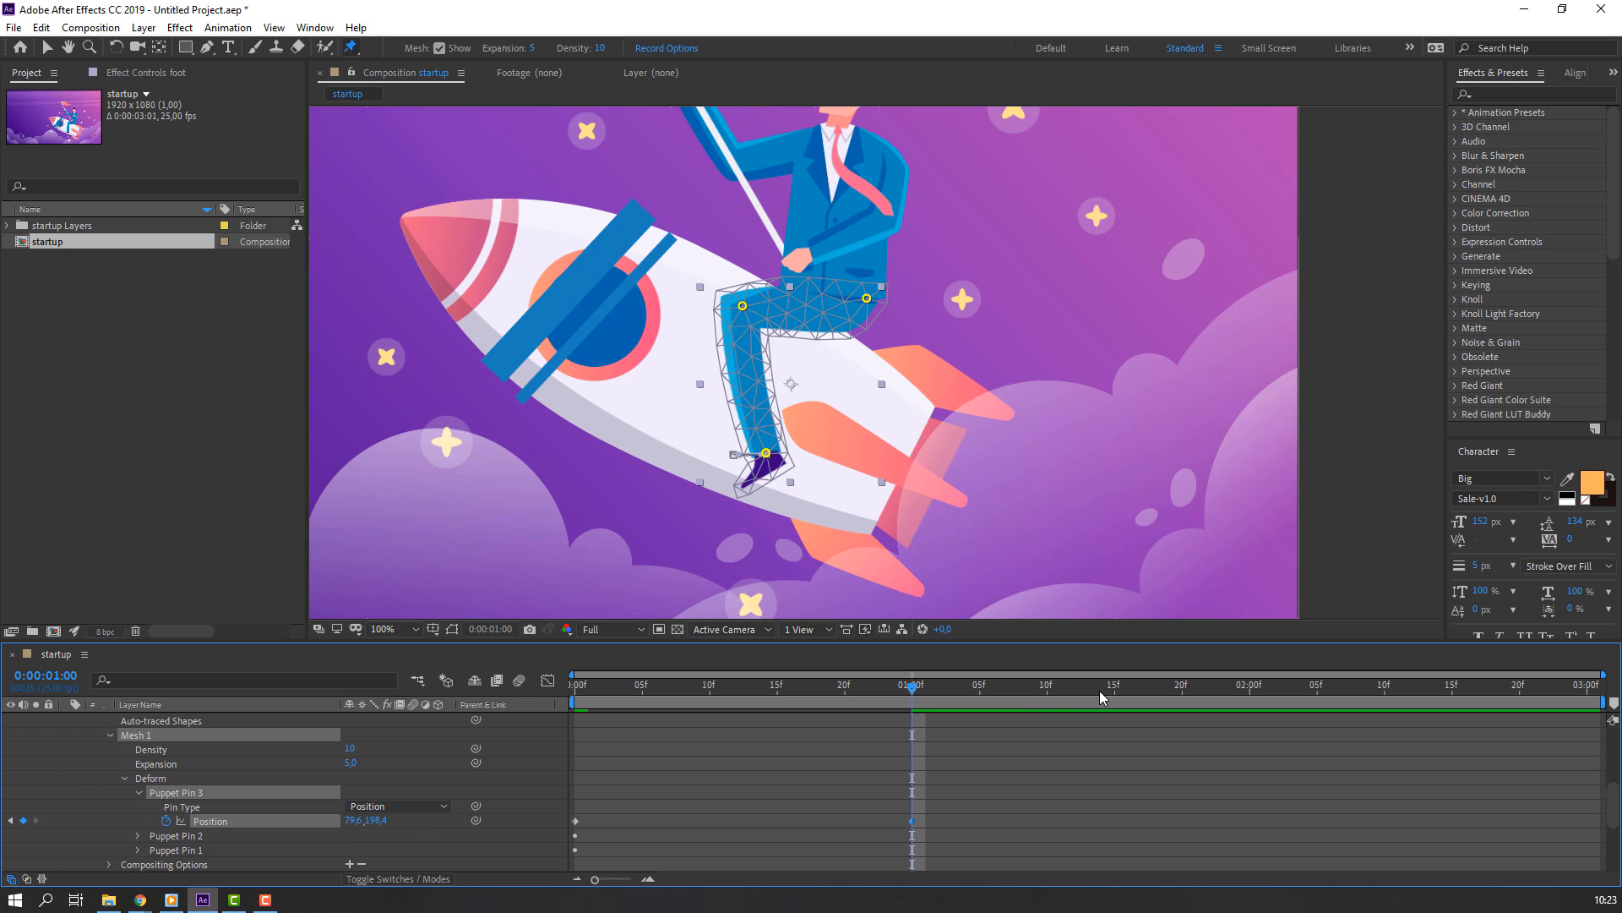
# Copy Puppet Pin 3's first Position keyframe to 0:00:02:00 and preview the leg swing
pyautogui.moveTo(1115, 695); pyautogui.dragTo(1250, 695)
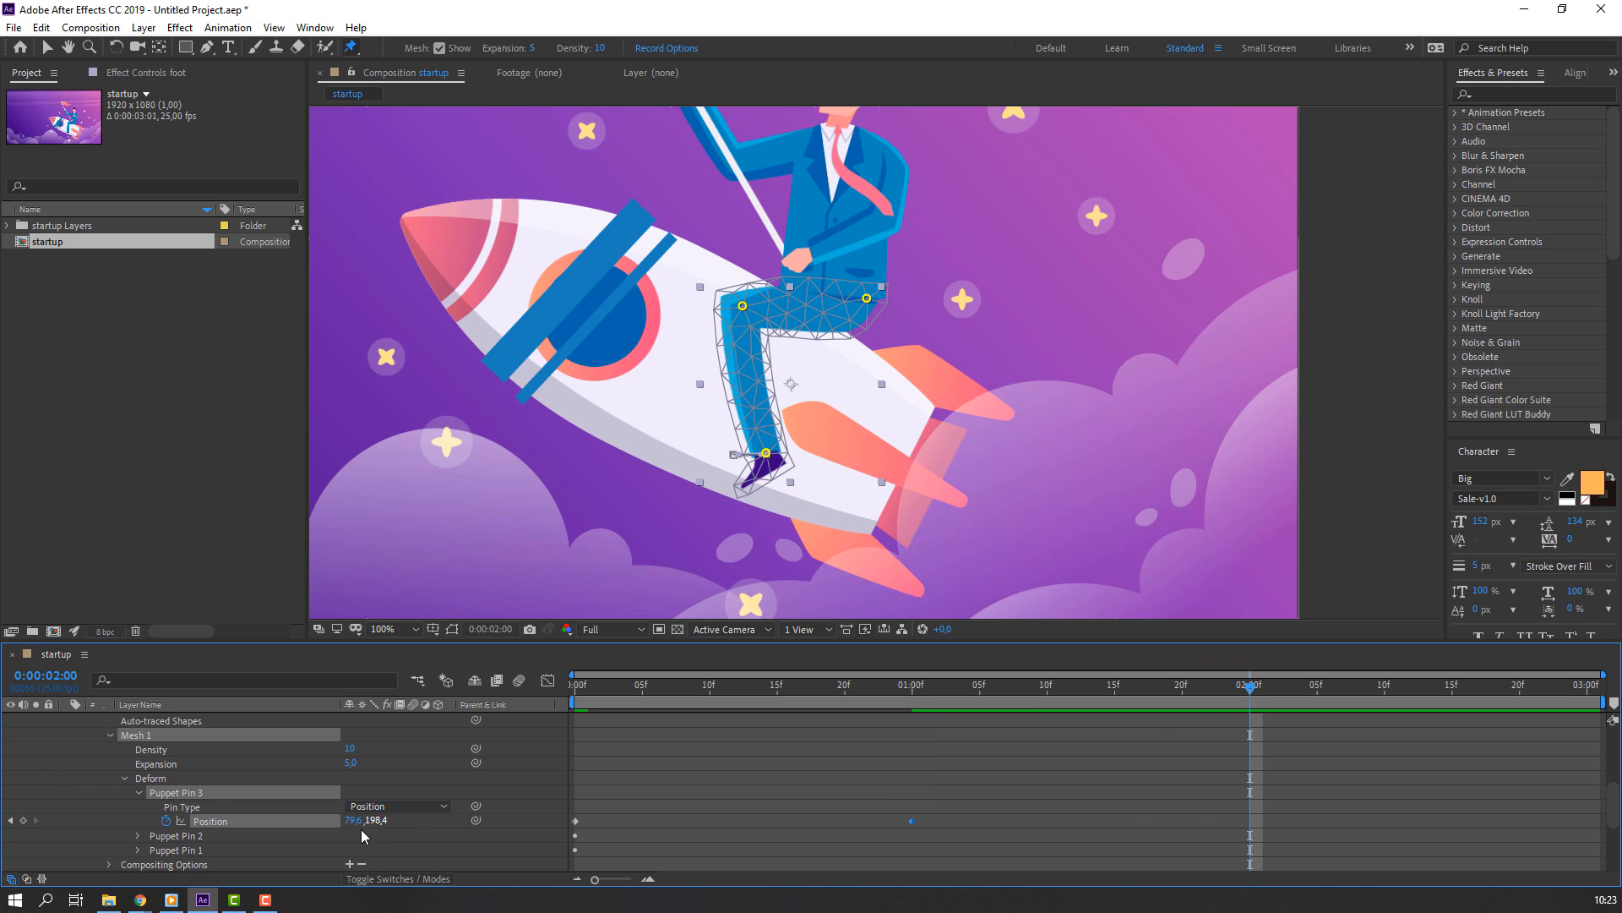
pyautogui.click(556, 818)
pyautogui.moveTo(558, 818); pyautogui.dragTo(598, 833)
pyautogui.hotkey('ctrl', 'c')
pyautogui.hotkey('ctrl', 'v')
pyautogui.press('space')
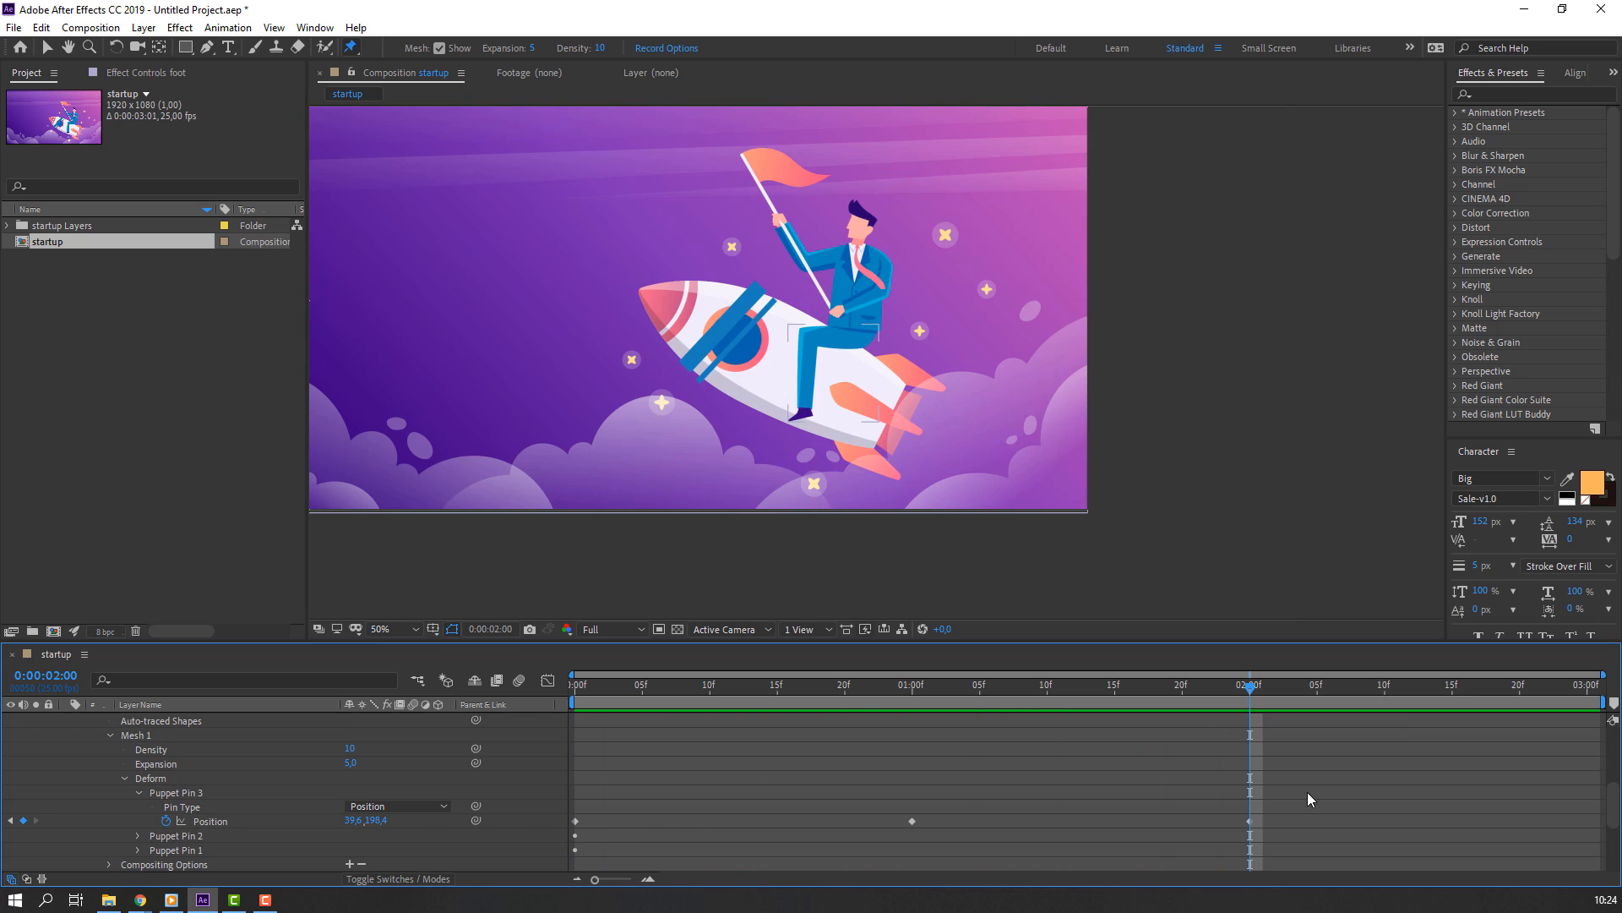
pyautogui.moveTo(1306, 792); pyautogui.dragTo(1244, 840)
pyautogui.click(1342, 772)
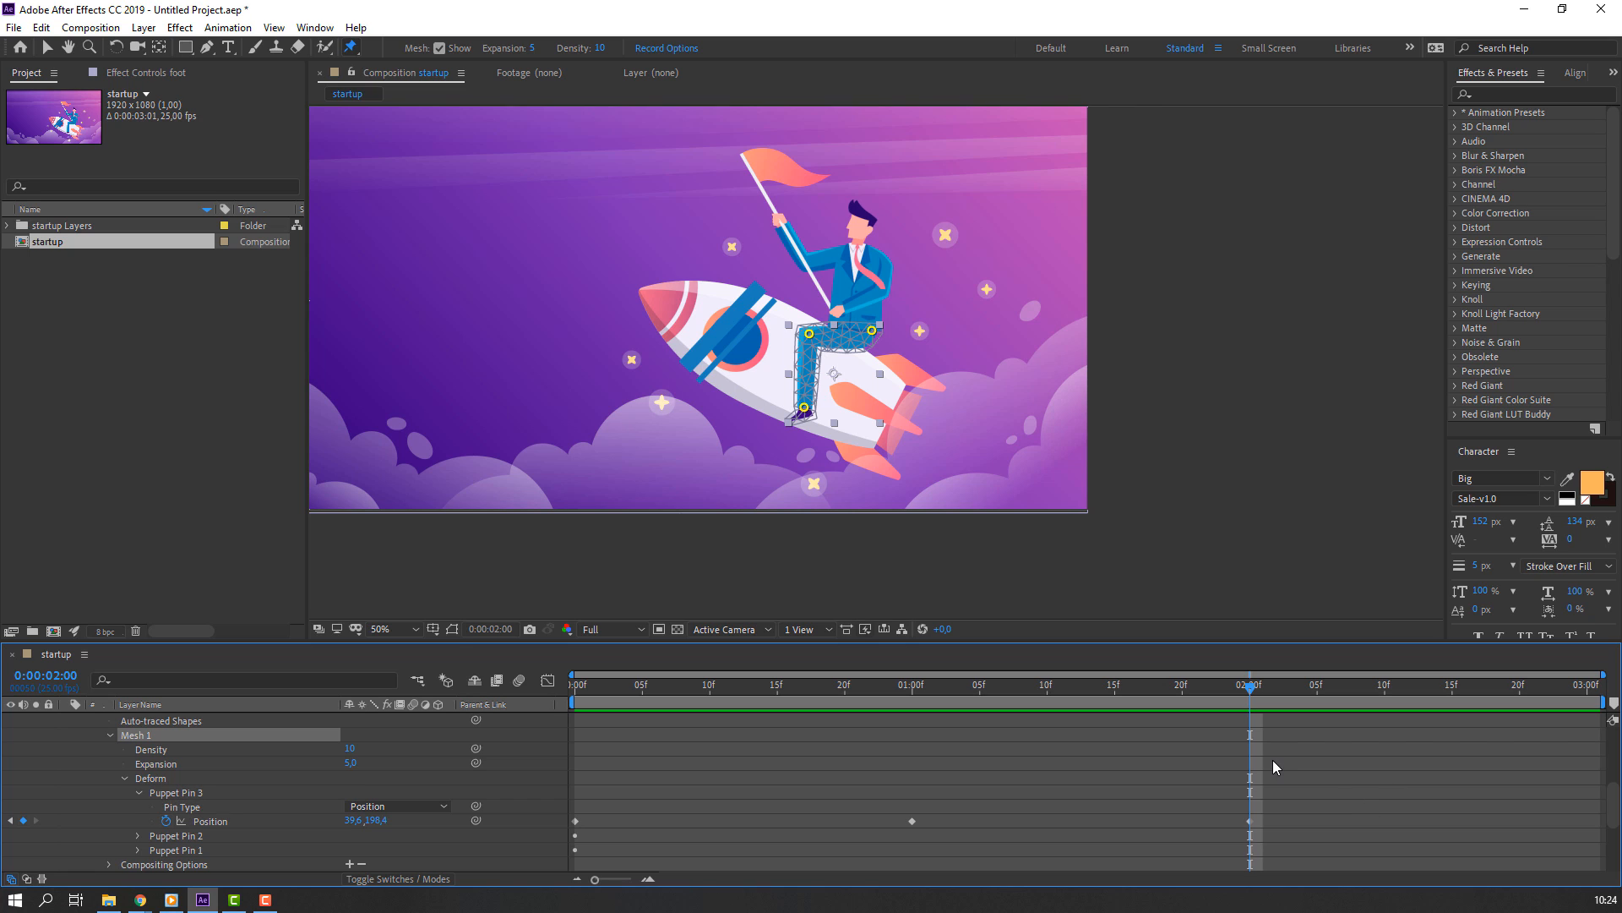
# Trim the composition to a work area ending at 0:00:02:00 and collapse the foot layer's properties
pyautogui.press('n')
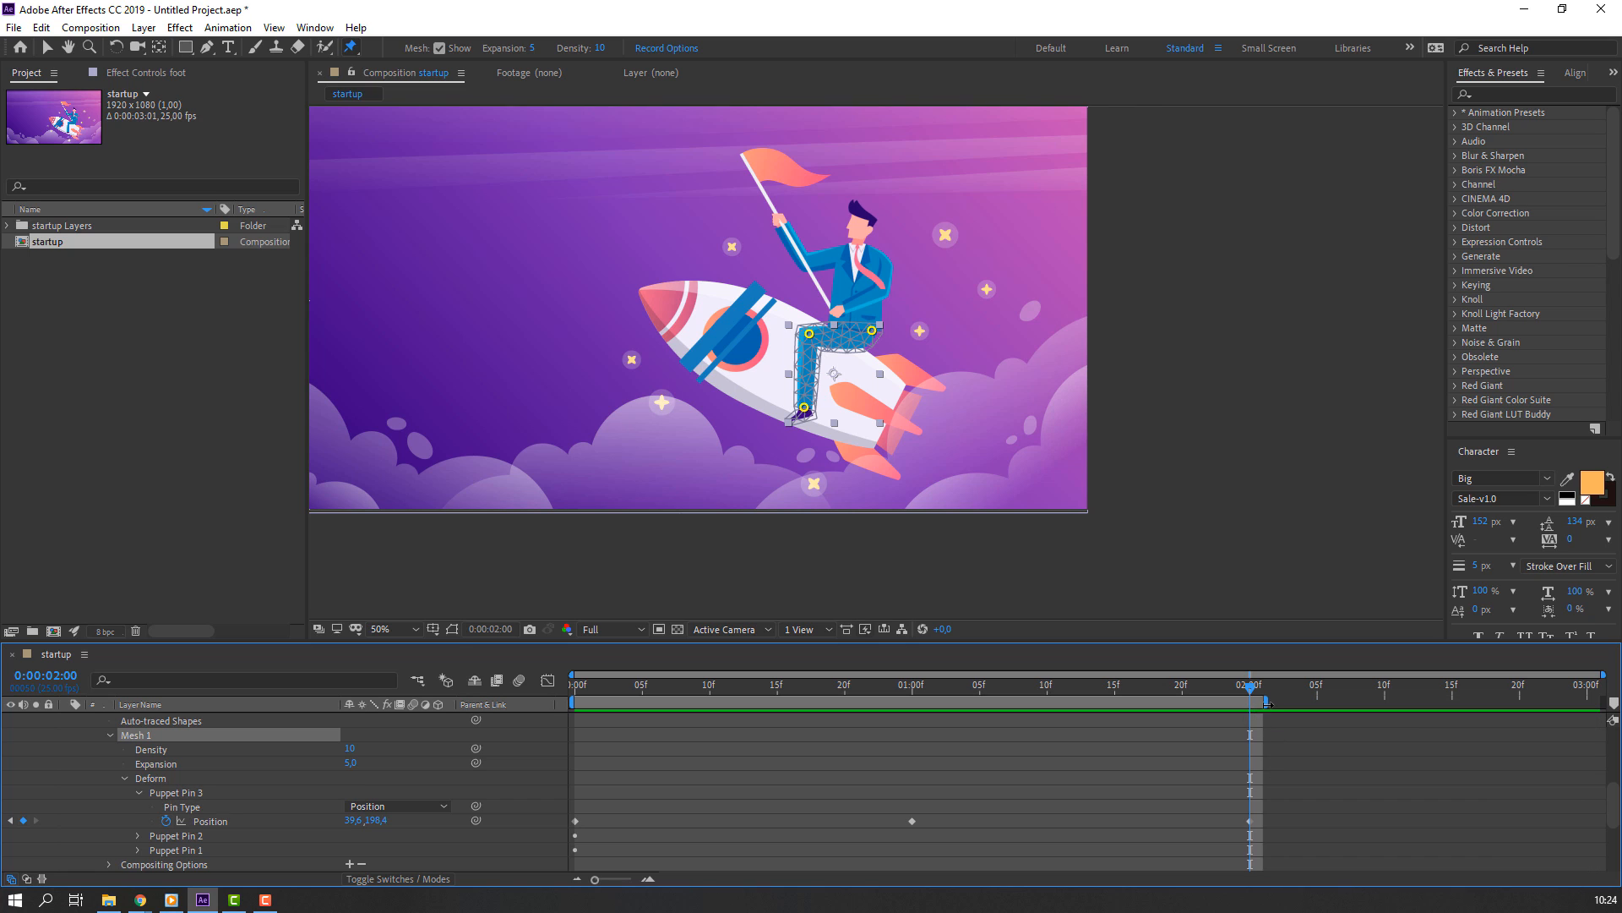
pyautogui.rightClick(1239, 708)
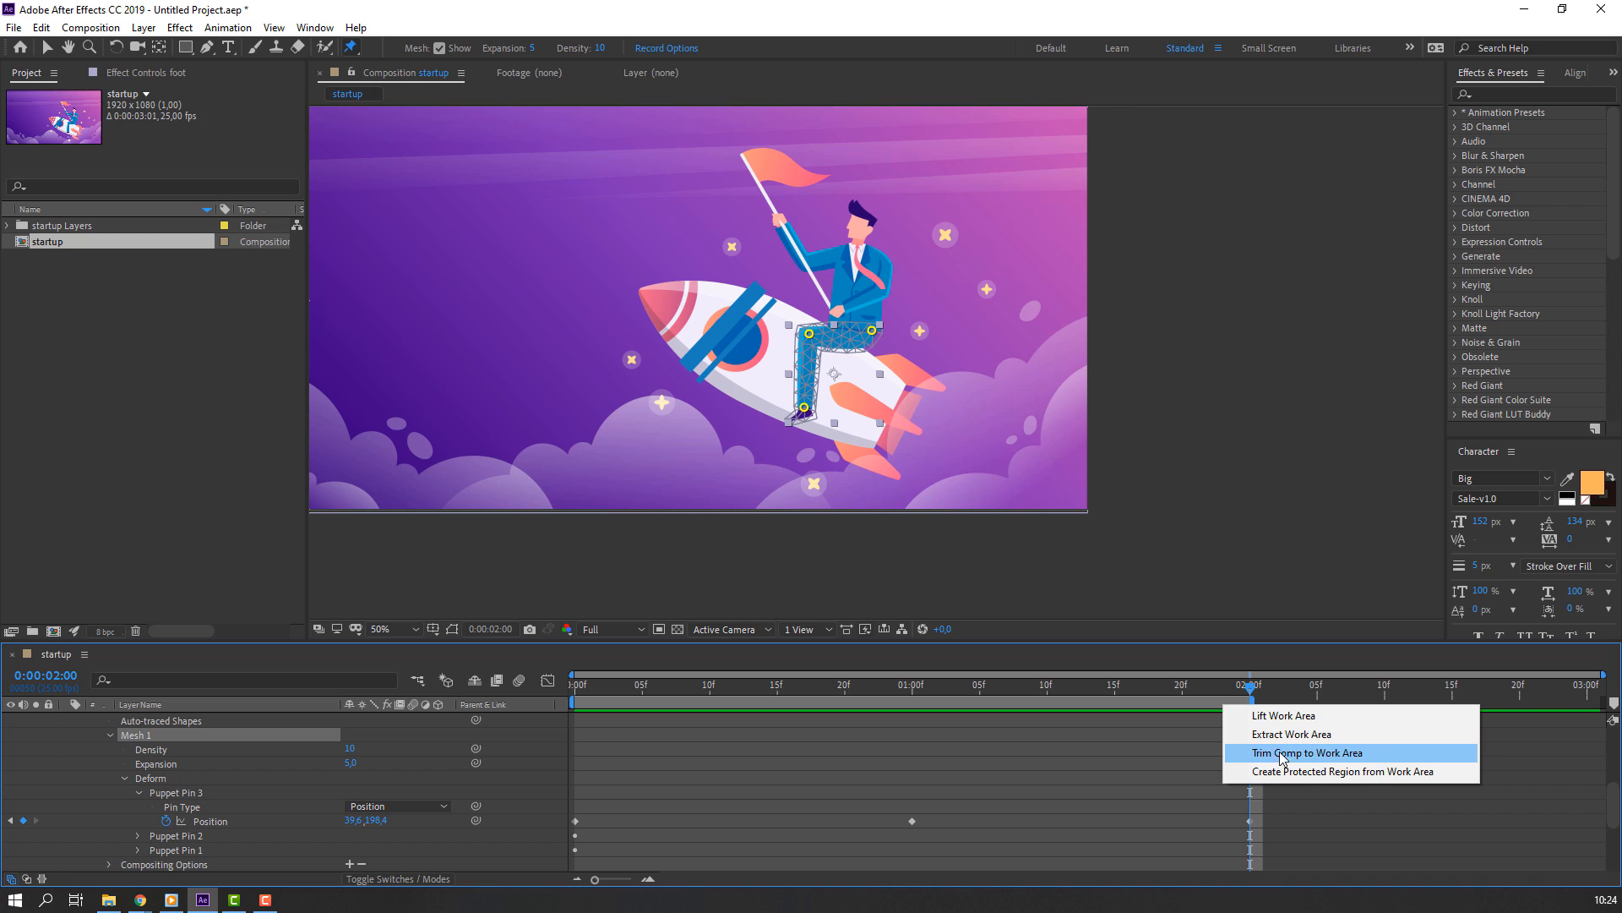
pyautogui.click(1307, 753)
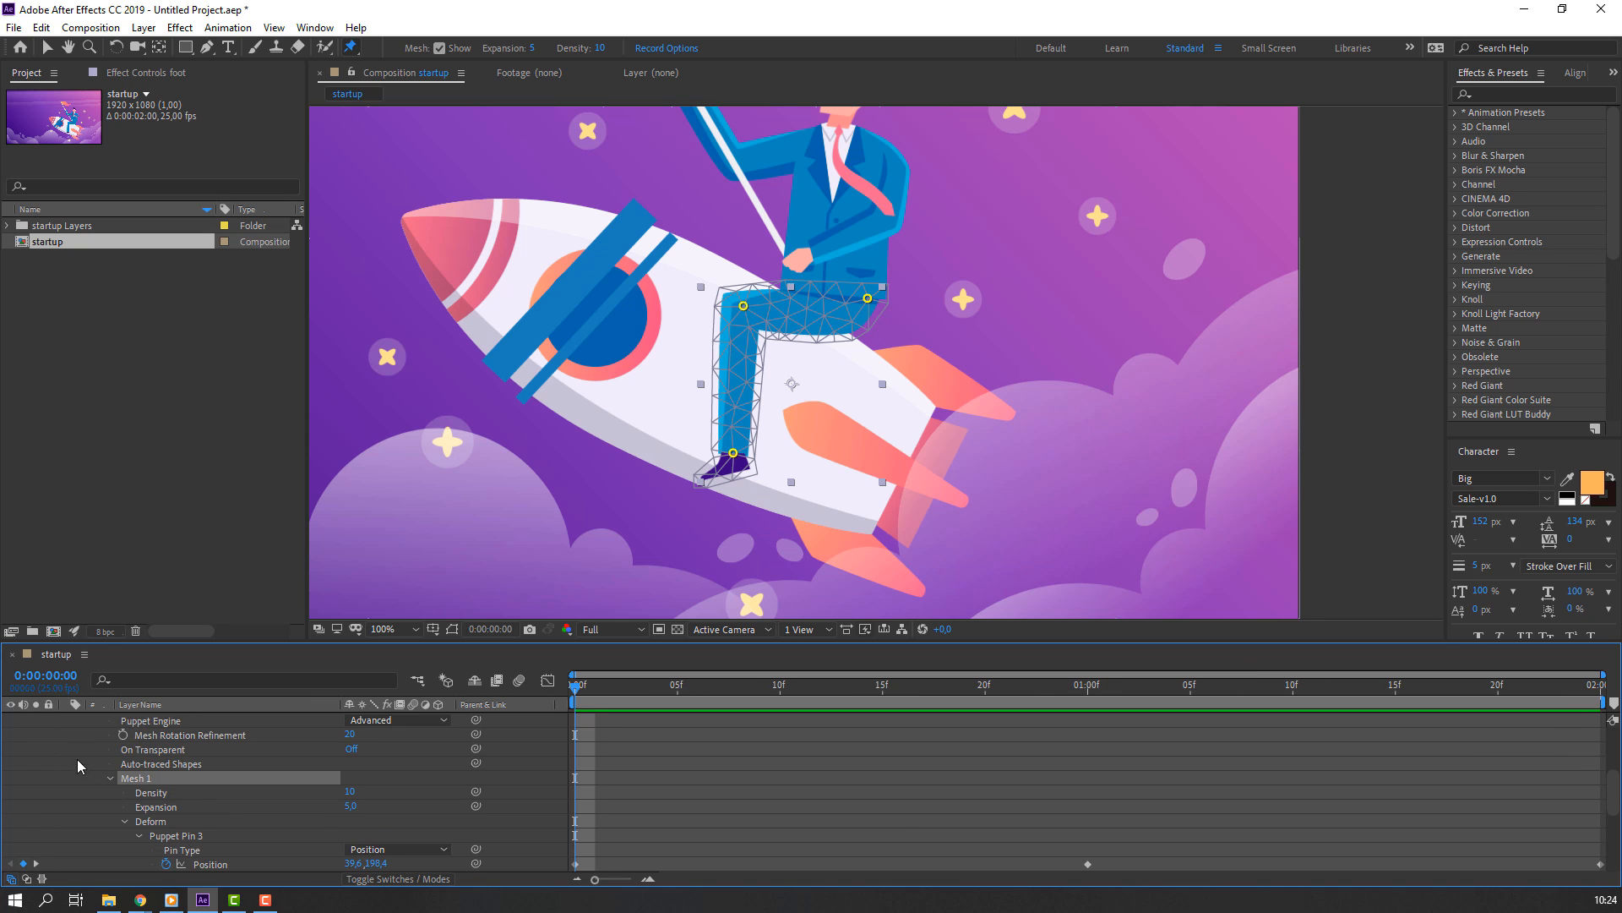
pyautogui.scroll(3, 67, 778)
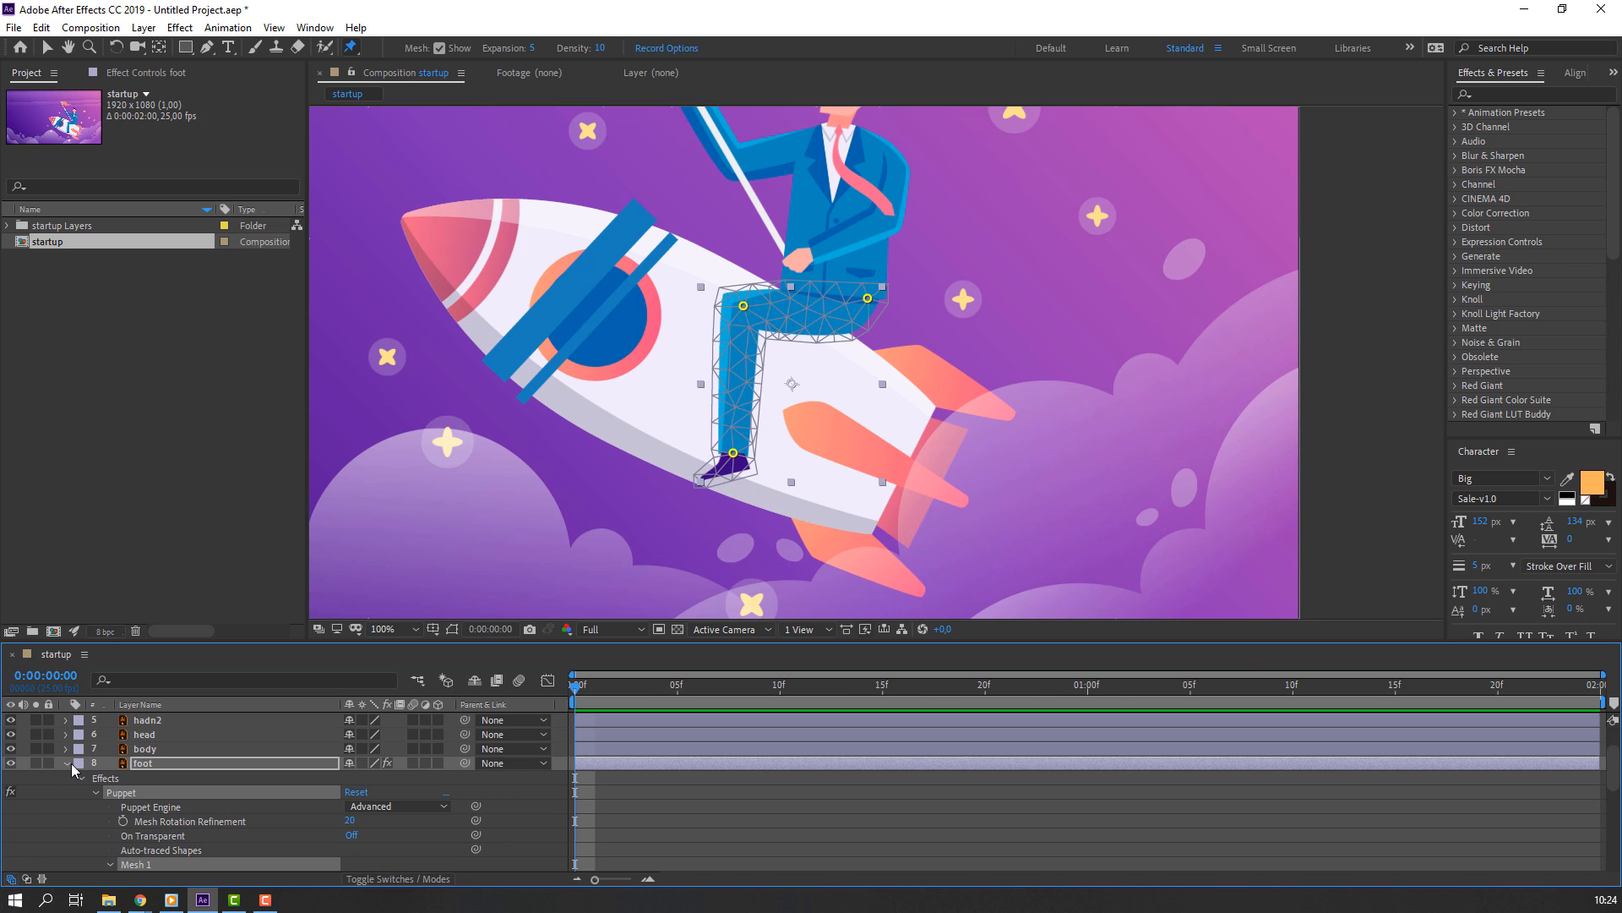
pyautogui.click(66, 763)
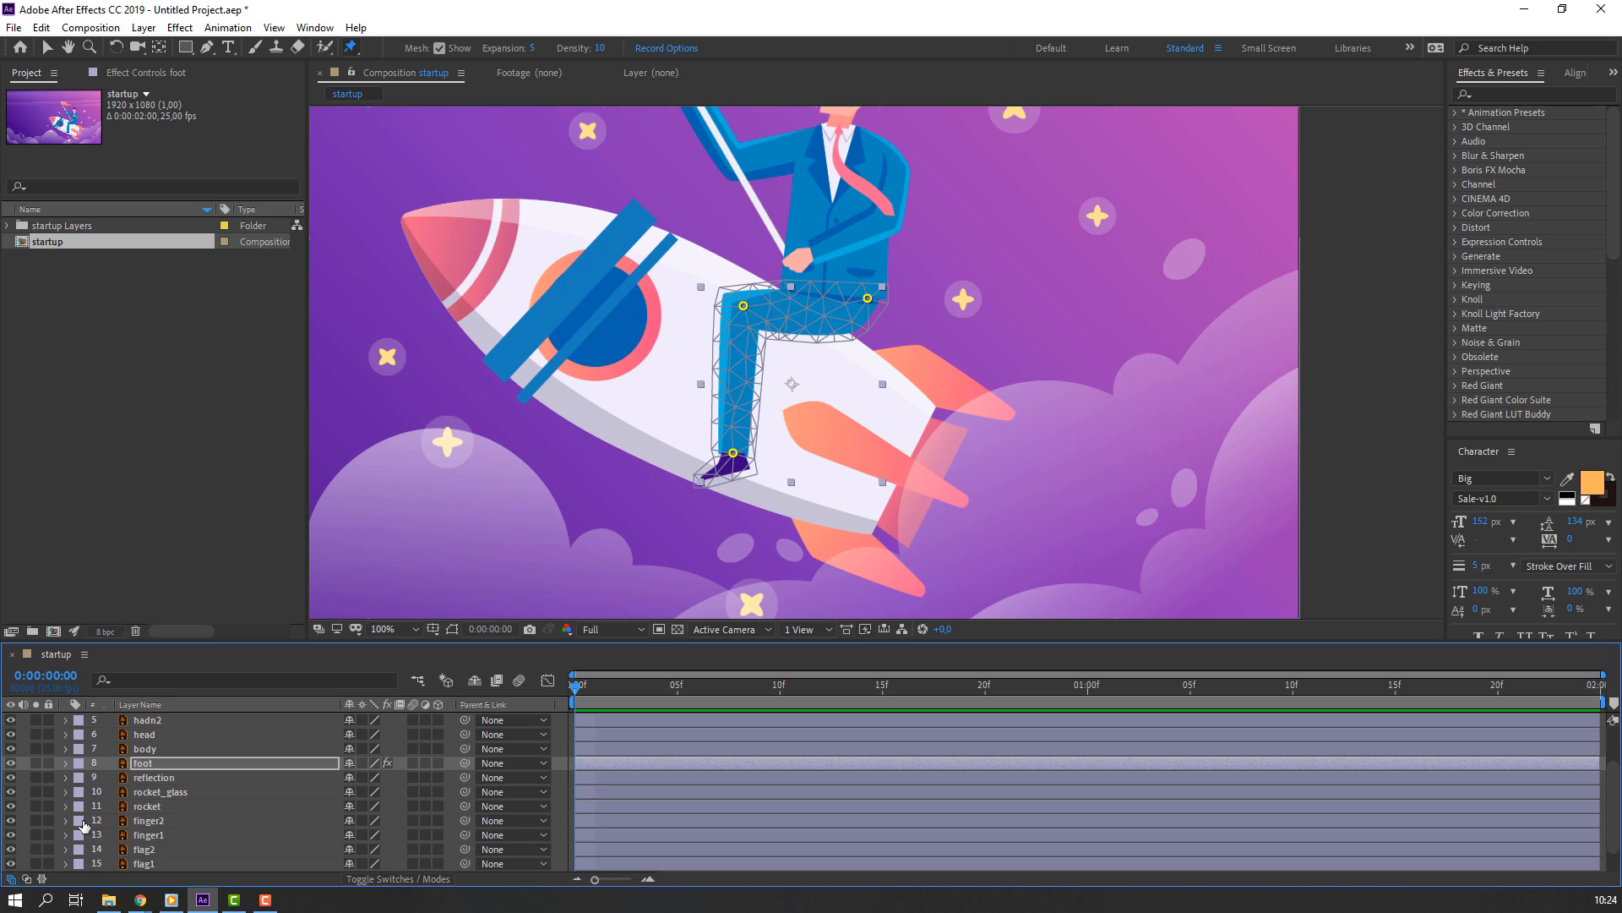
# Move the body layer's anchor point down to the waist
pyautogui.click(155, 750)
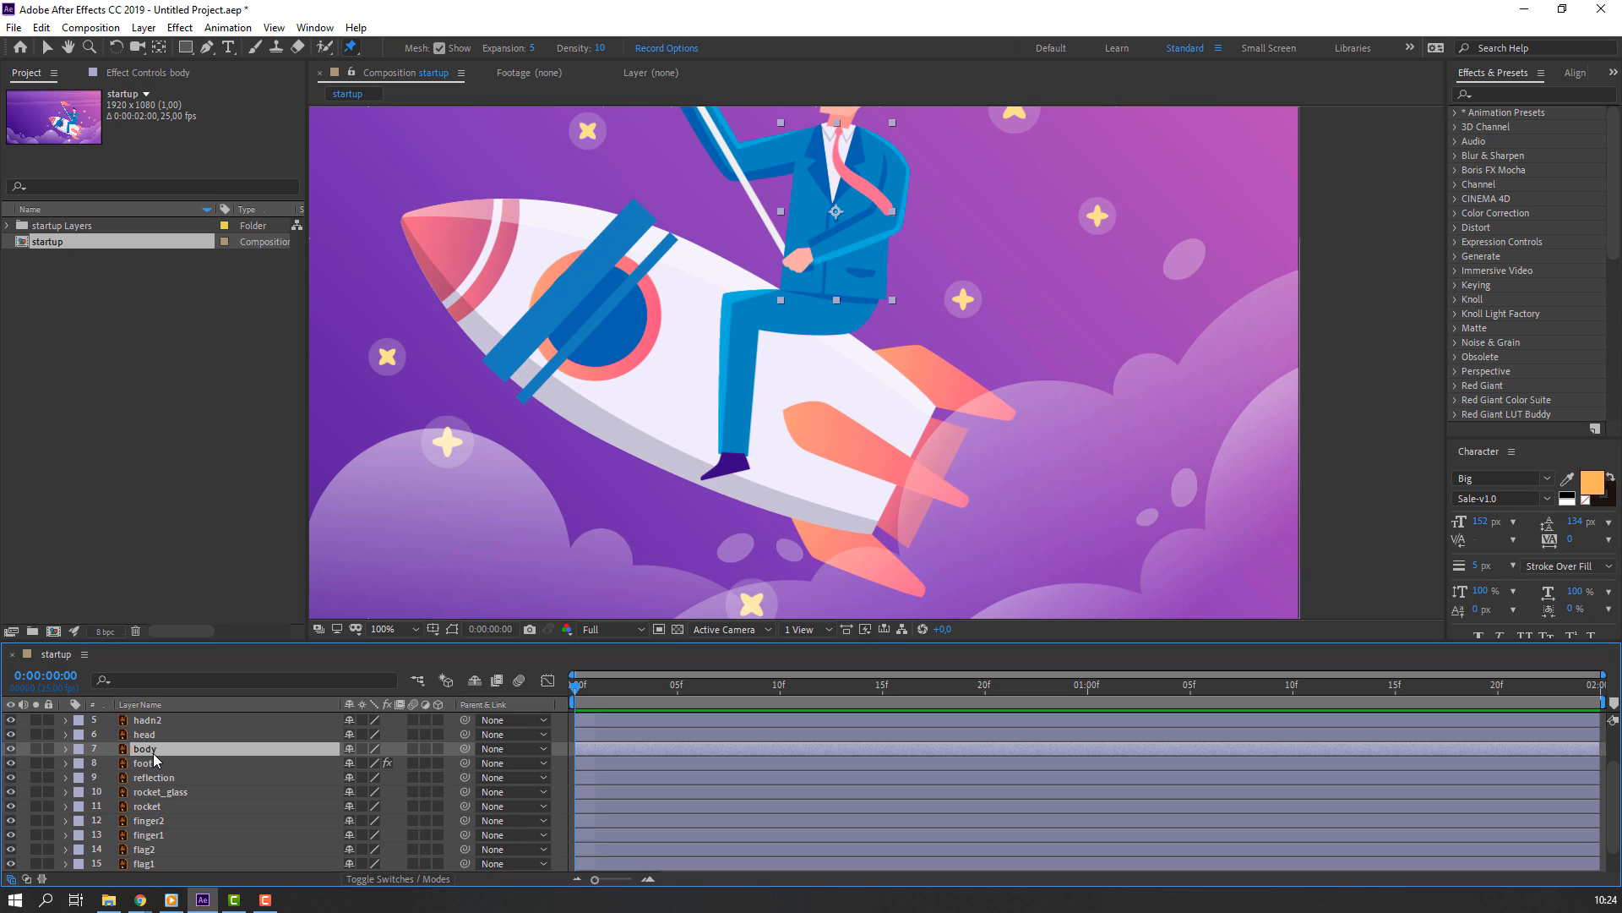
pyautogui.click(158, 47)
pyautogui.moveTo(836, 212); pyautogui.dragTo(832, 290)
# Keyframe the body's Rotation at the first frame and set it to 6° at 0:00:01:00
pyautogui.press('r')
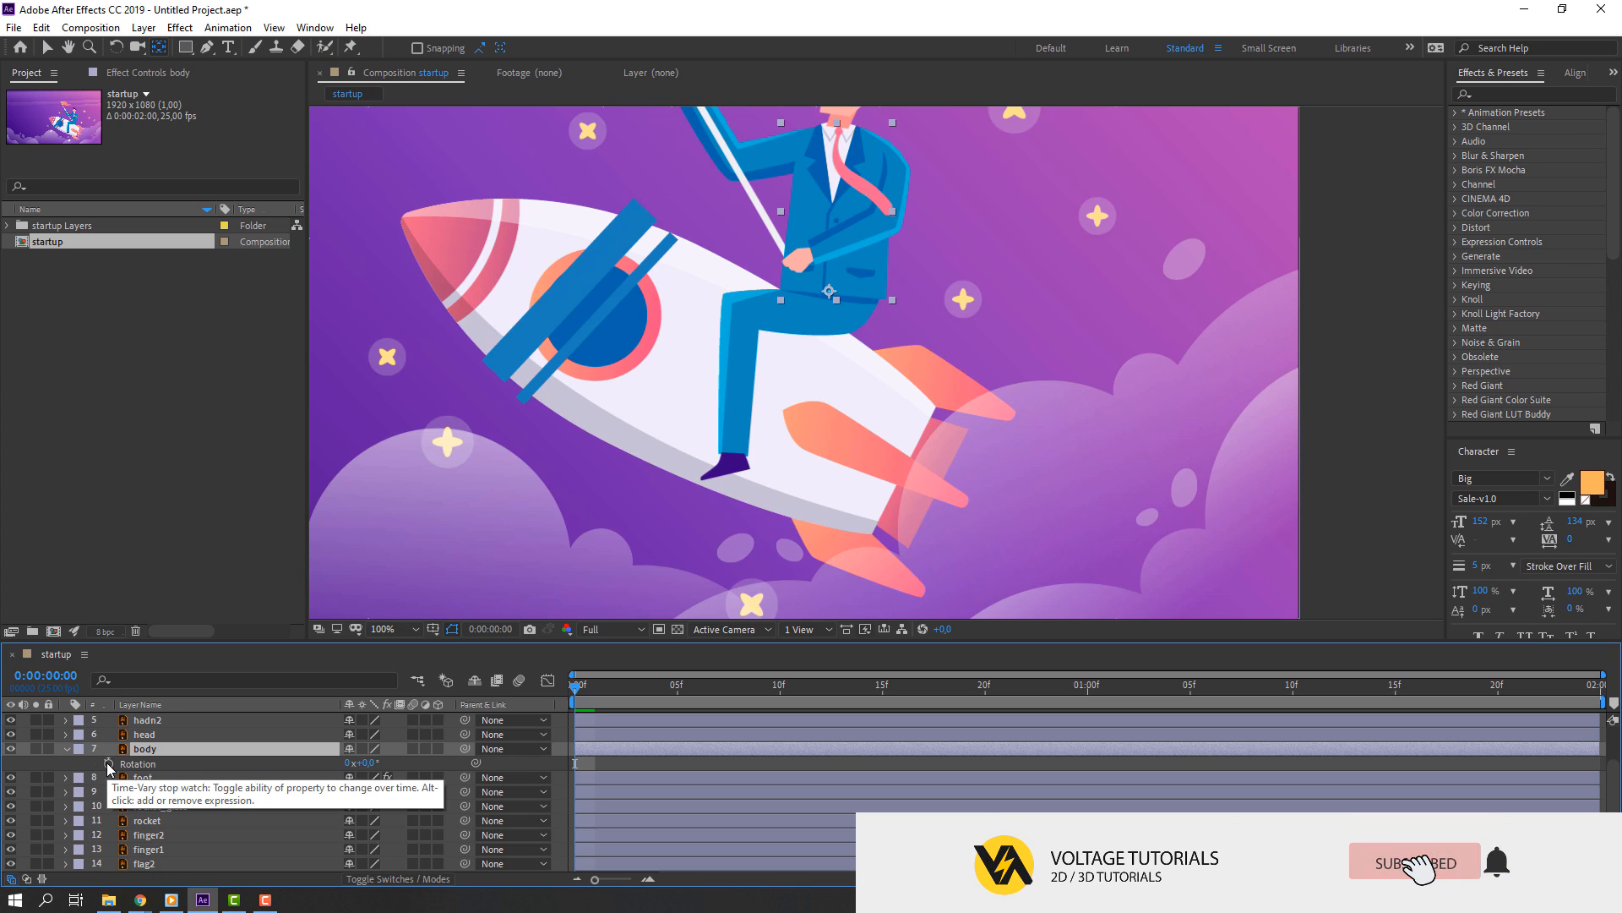
pyautogui.click(108, 763)
pyautogui.click(1087, 685)
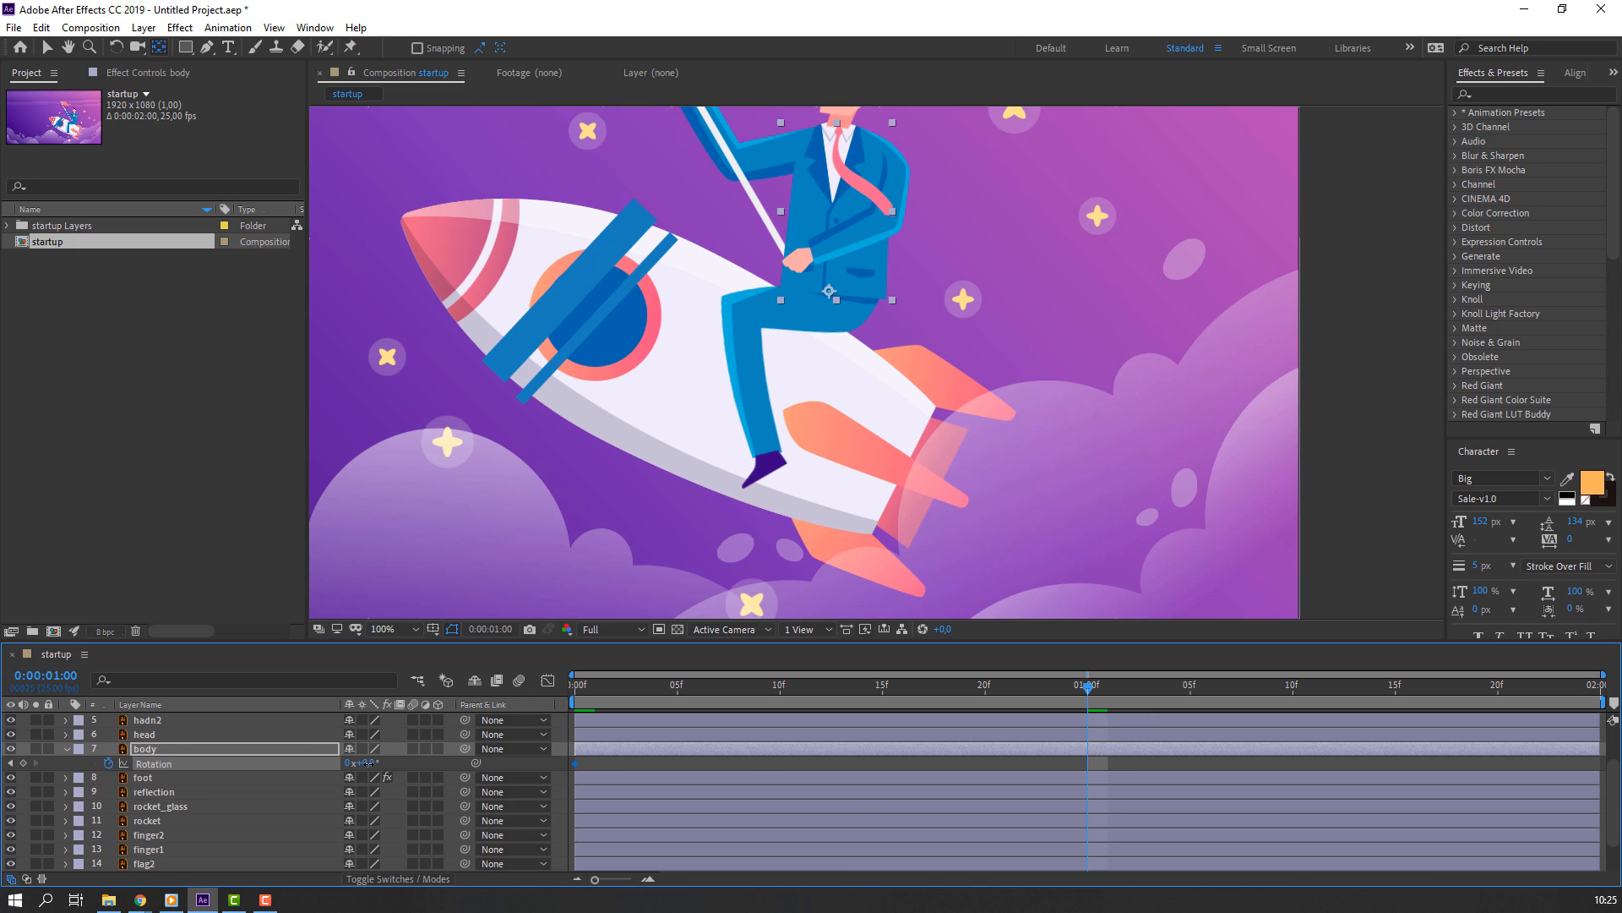
pyautogui.moveTo(366, 763); pyautogui.dragTo(373, 763)
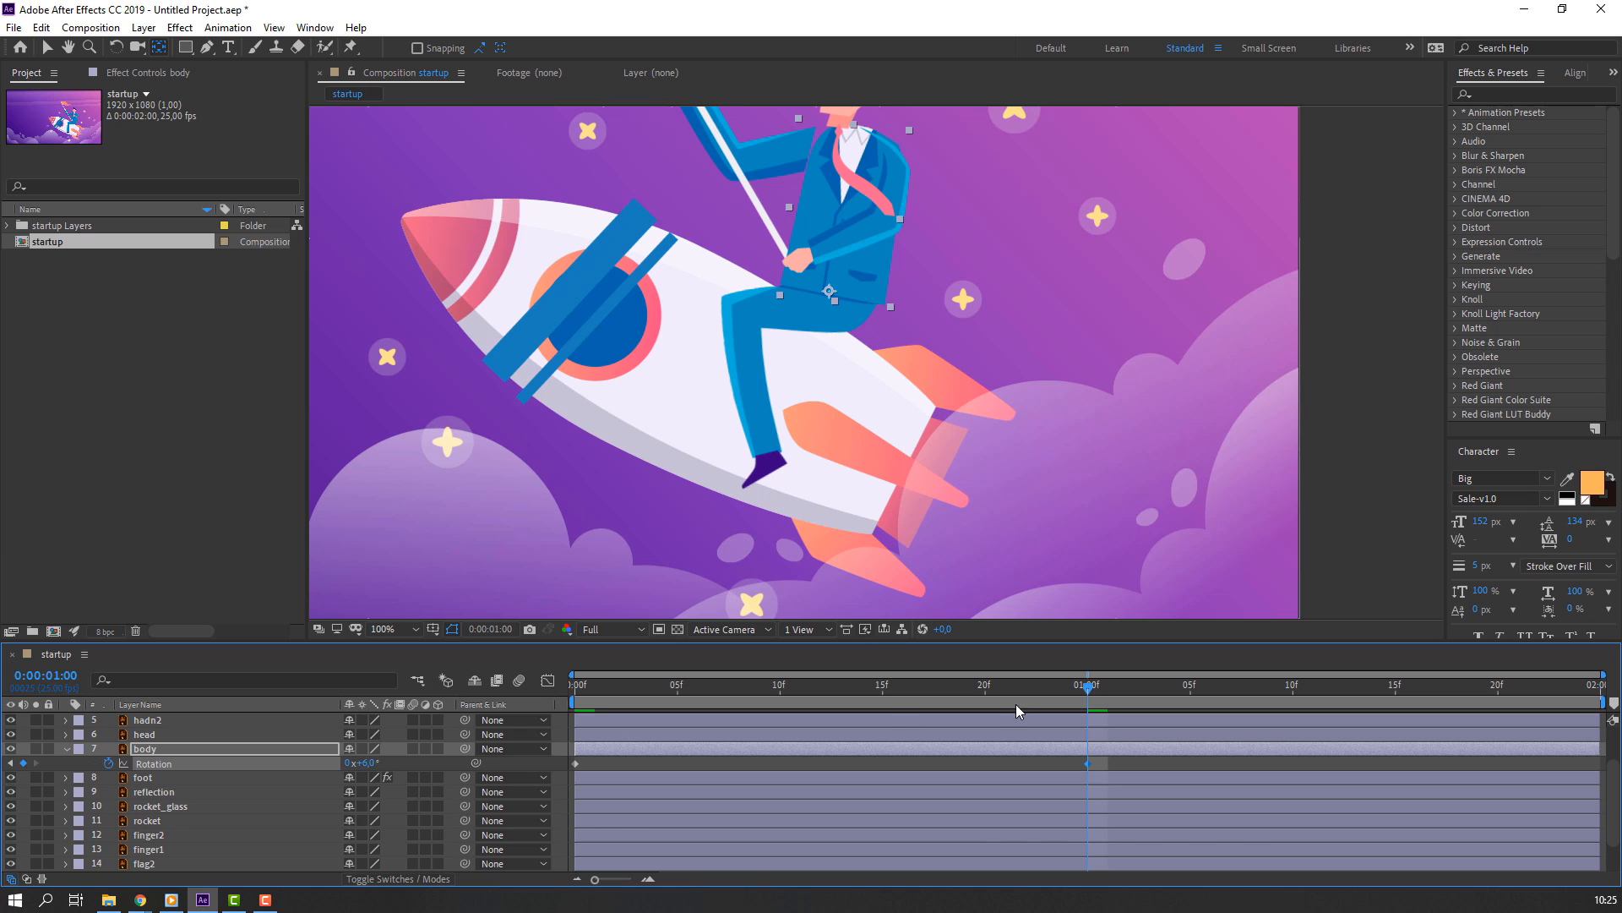
# Copy the body's first Rotation keyframe to 0:00:01:24, preview the sway, and collapse the layer
pyautogui.moveTo(1023, 691); pyautogui.dragTo(1589, 693)
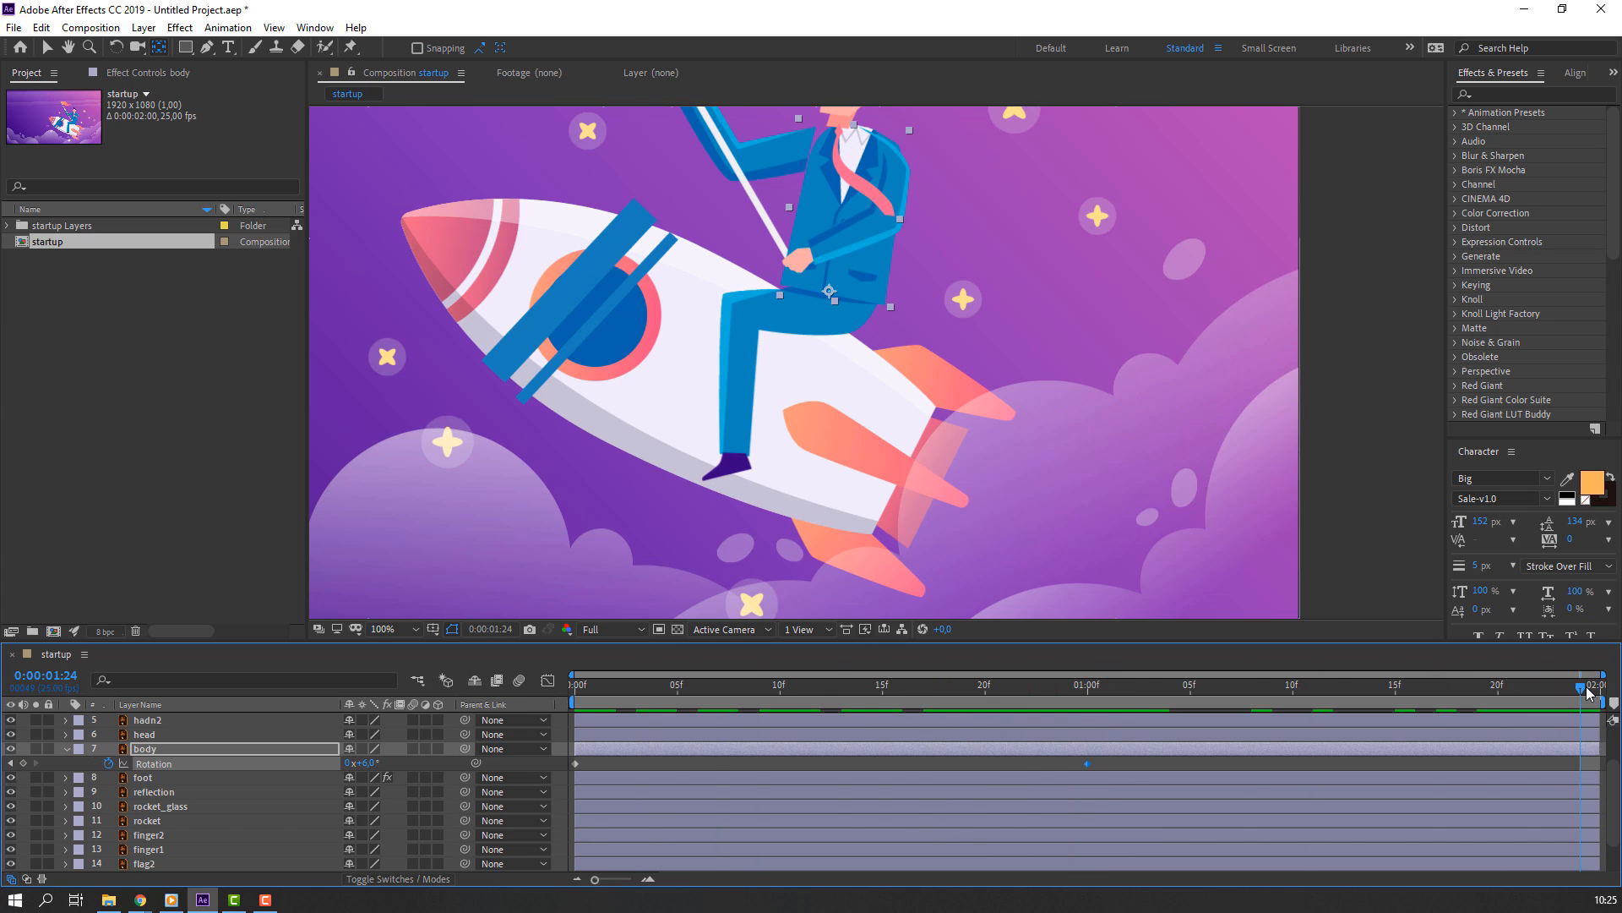
pyautogui.moveTo(610, 763); pyautogui.dragTo(553, 775)
pyautogui.hotkey('ctrl', 'c')
pyautogui.hotkey('ctrl', 'v')
pyautogui.press('space')
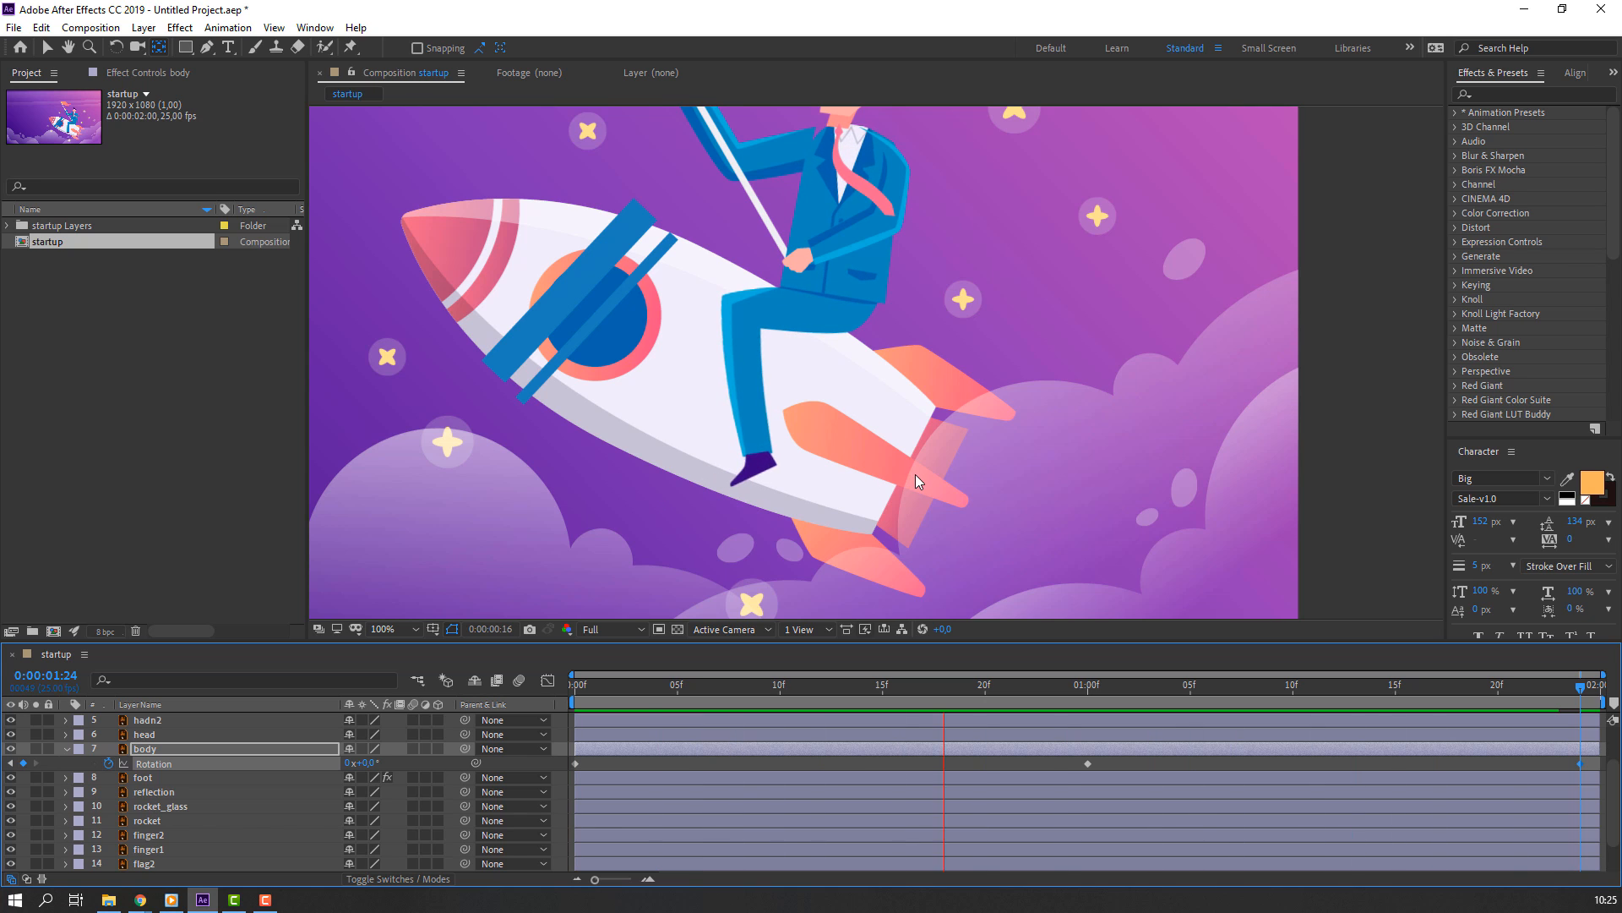
pyautogui.click(574, 689)
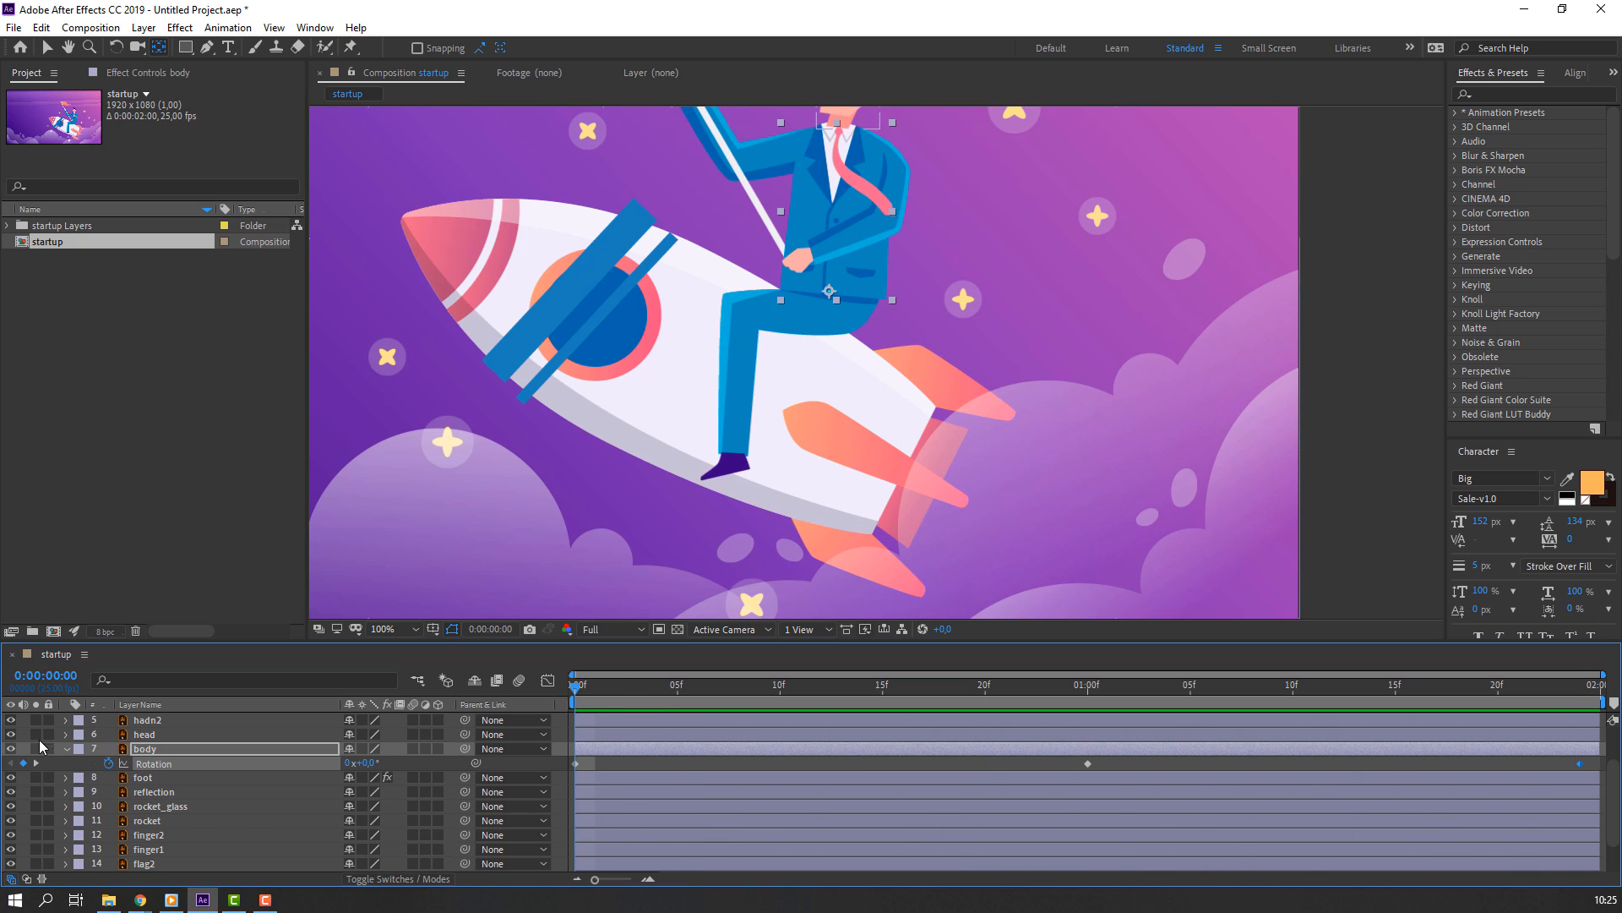
pyautogui.click(59, 749)
pyautogui.click(66, 749)
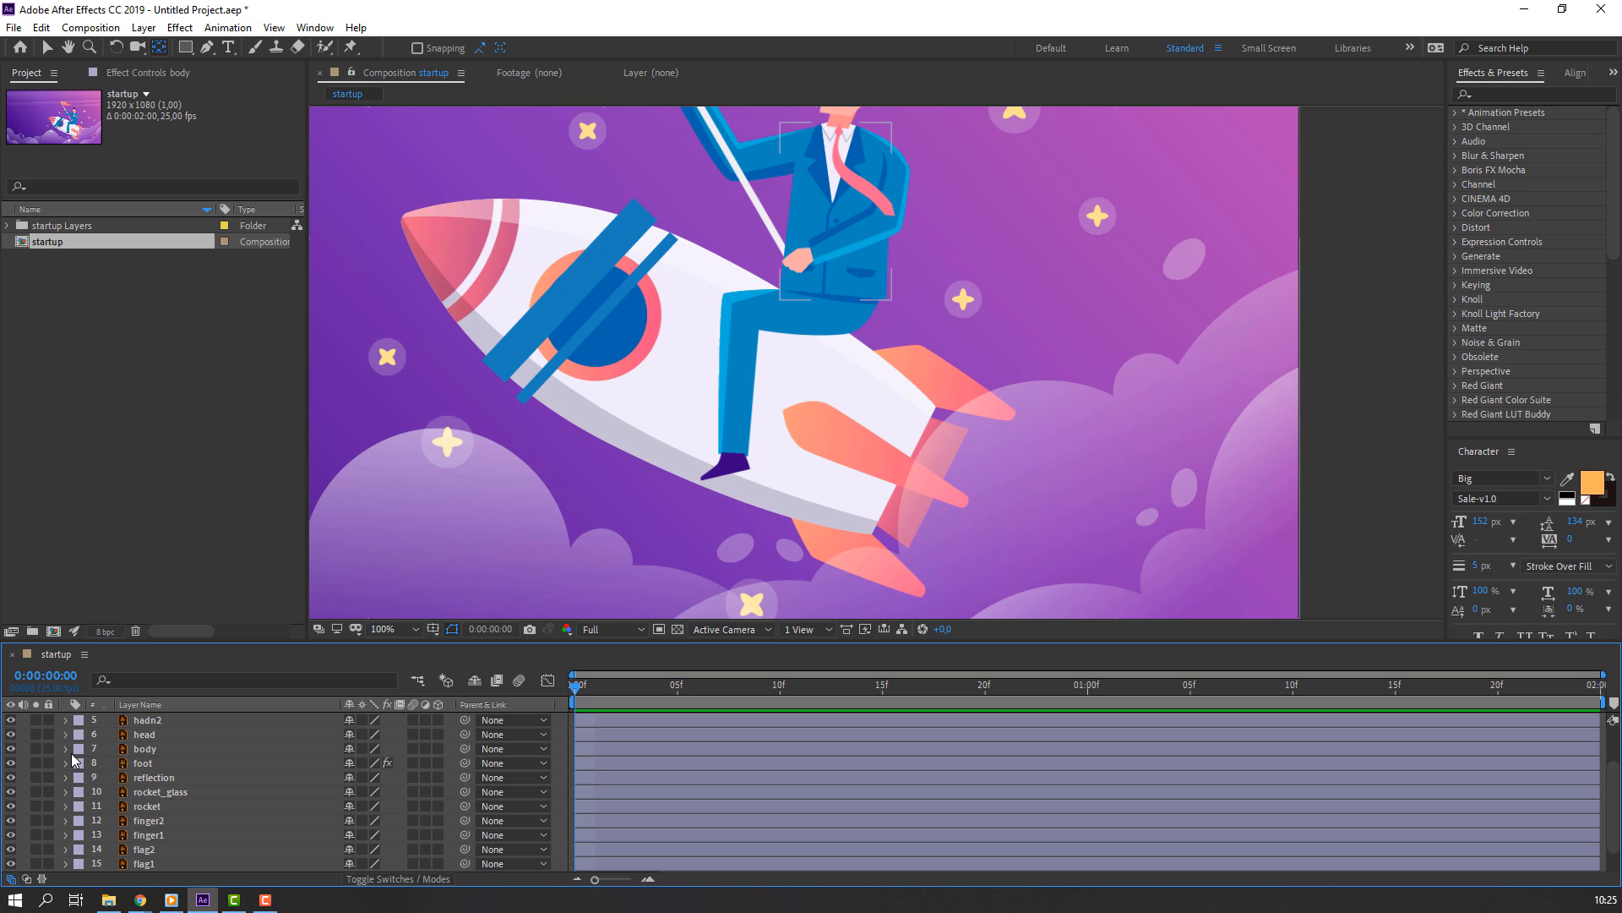
# Move the head layer's anchor point to the base of the neck and place the layer below body
pyautogui.click(146, 735)
pyautogui.scroll(2, 174, 749)
pyautogui.scroll(1, 880, 165)
pyautogui.moveTo(880, 164); pyautogui.dragTo(743, 303)
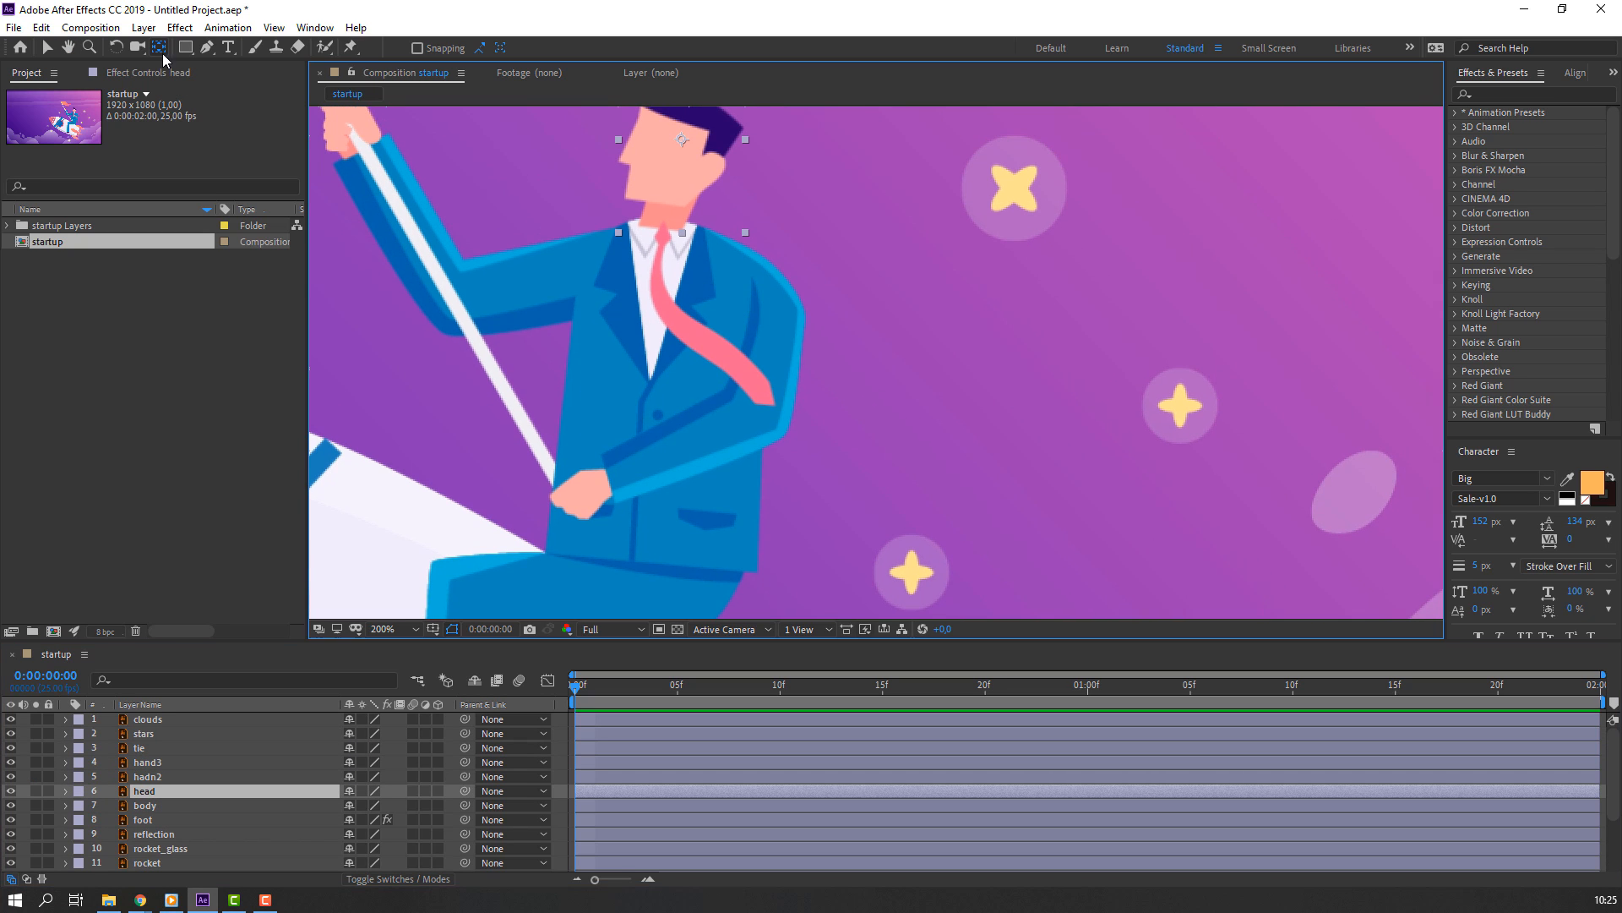
pyautogui.moveTo(681, 140); pyautogui.dragTo(673, 204)
pyautogui.click(11, 791)
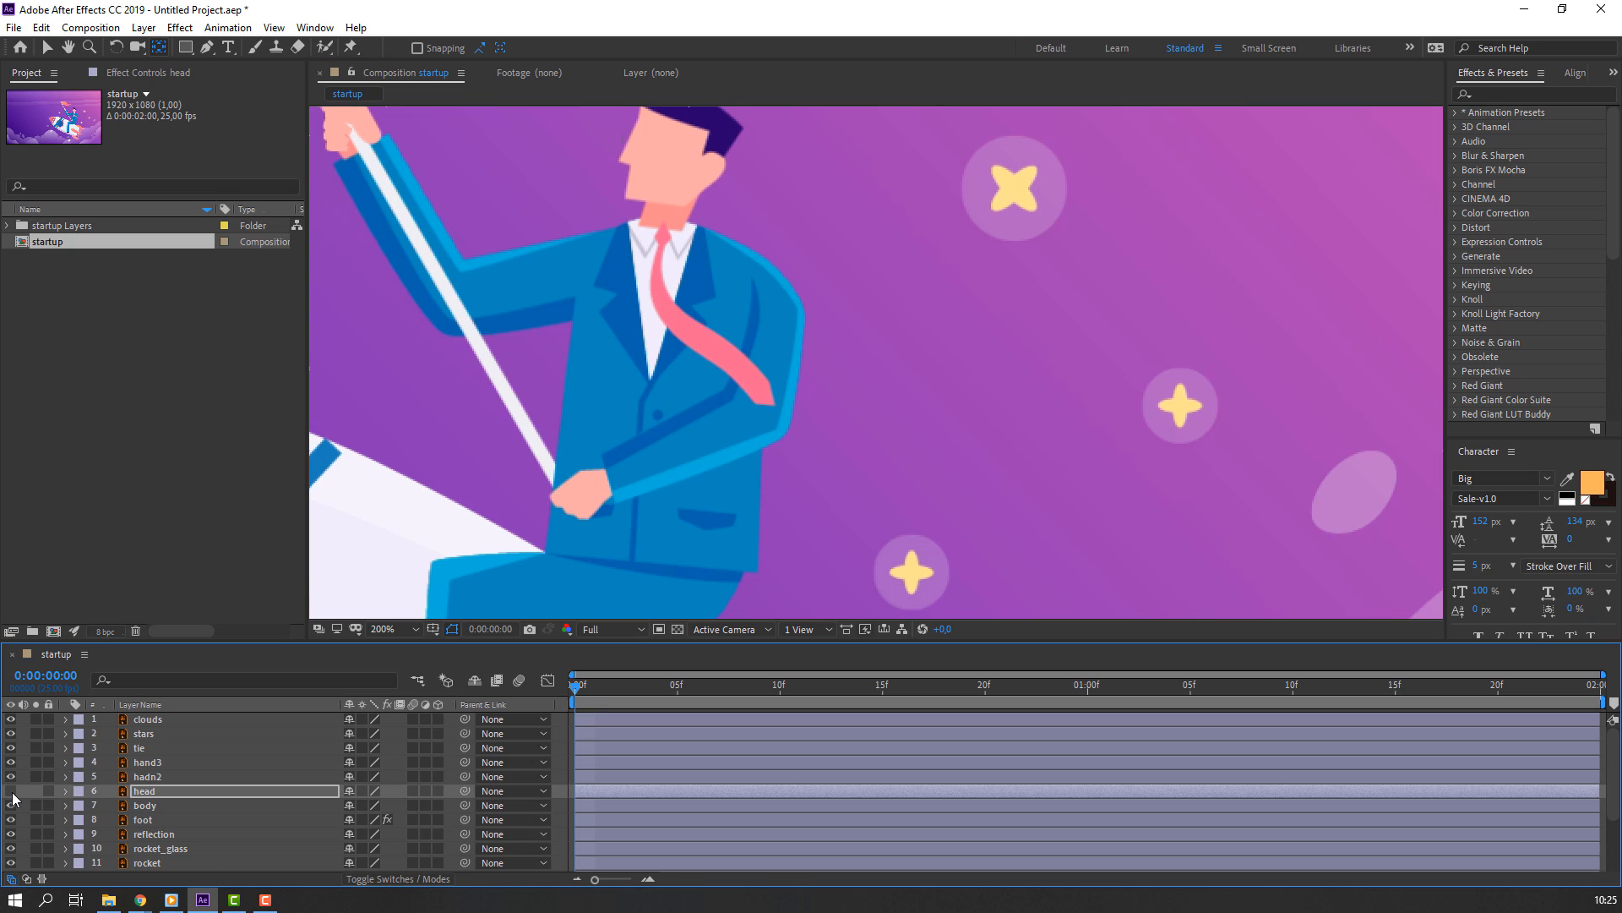
pyautogui.click(11, 791)
pyautogui.moveTo(671, 197); pyautogui.dragTo(668, 226)
pyautogui.click(47, 51)
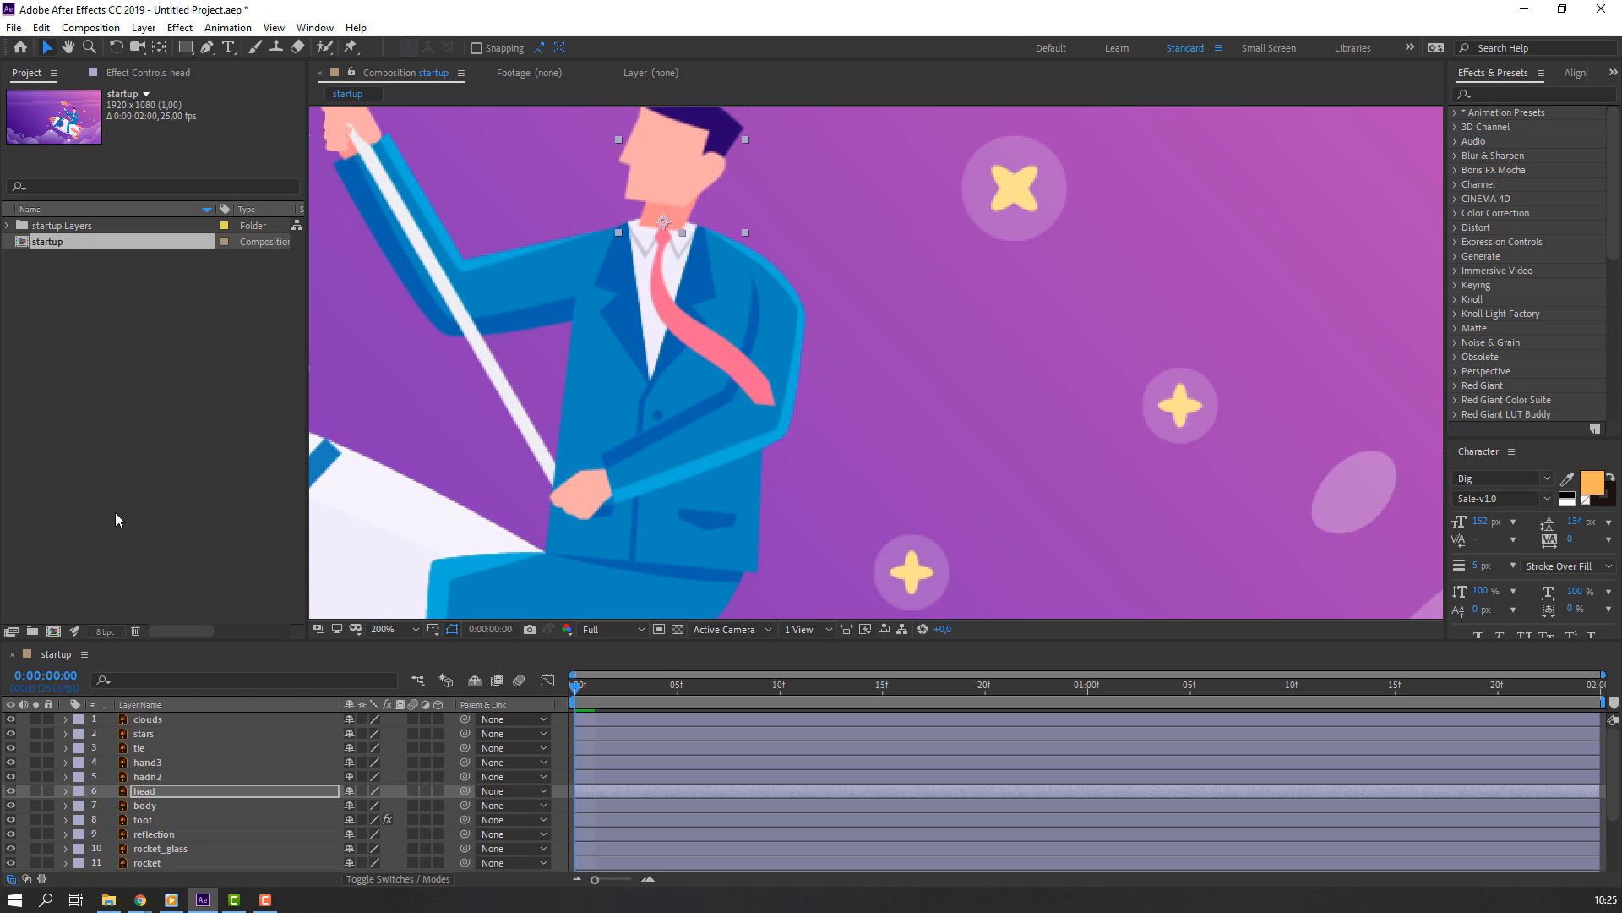
pyautogui.moveTo(140, 784); pyautogui.dragTo(165, 808)
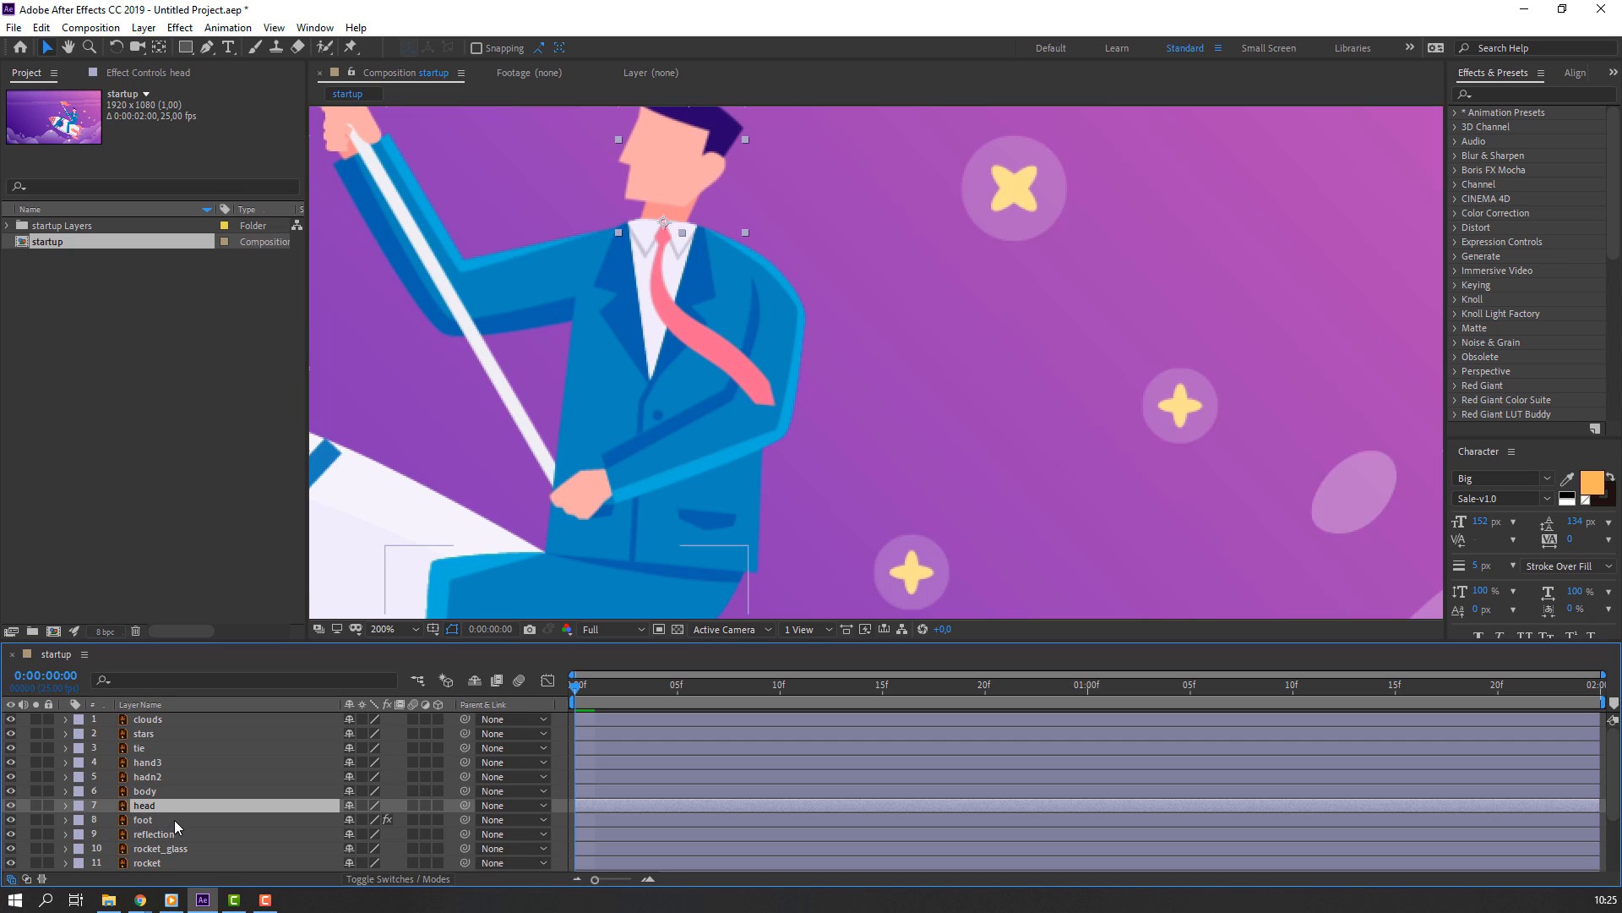
# Keyframe the head's Rotation at the first frame and set it to 10° at 0:00:01:00
pyautogui.press('r')
pyautogui.click(108, 820)
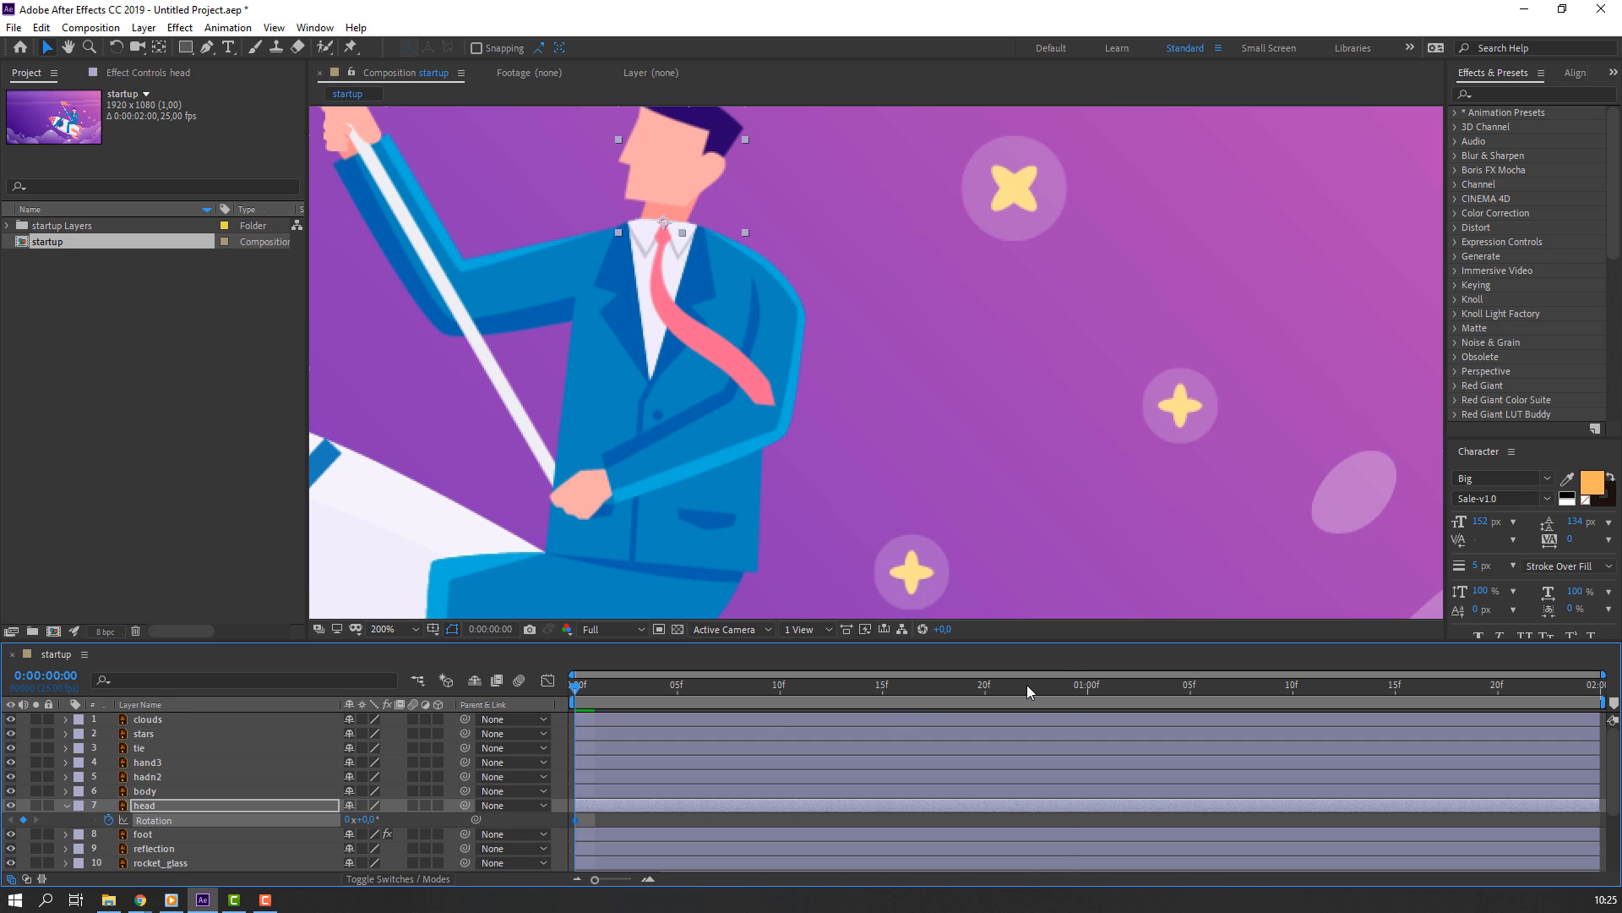
pyautogui.moveTo(1026, 684); pyautogui.dragTo(1088, 686)
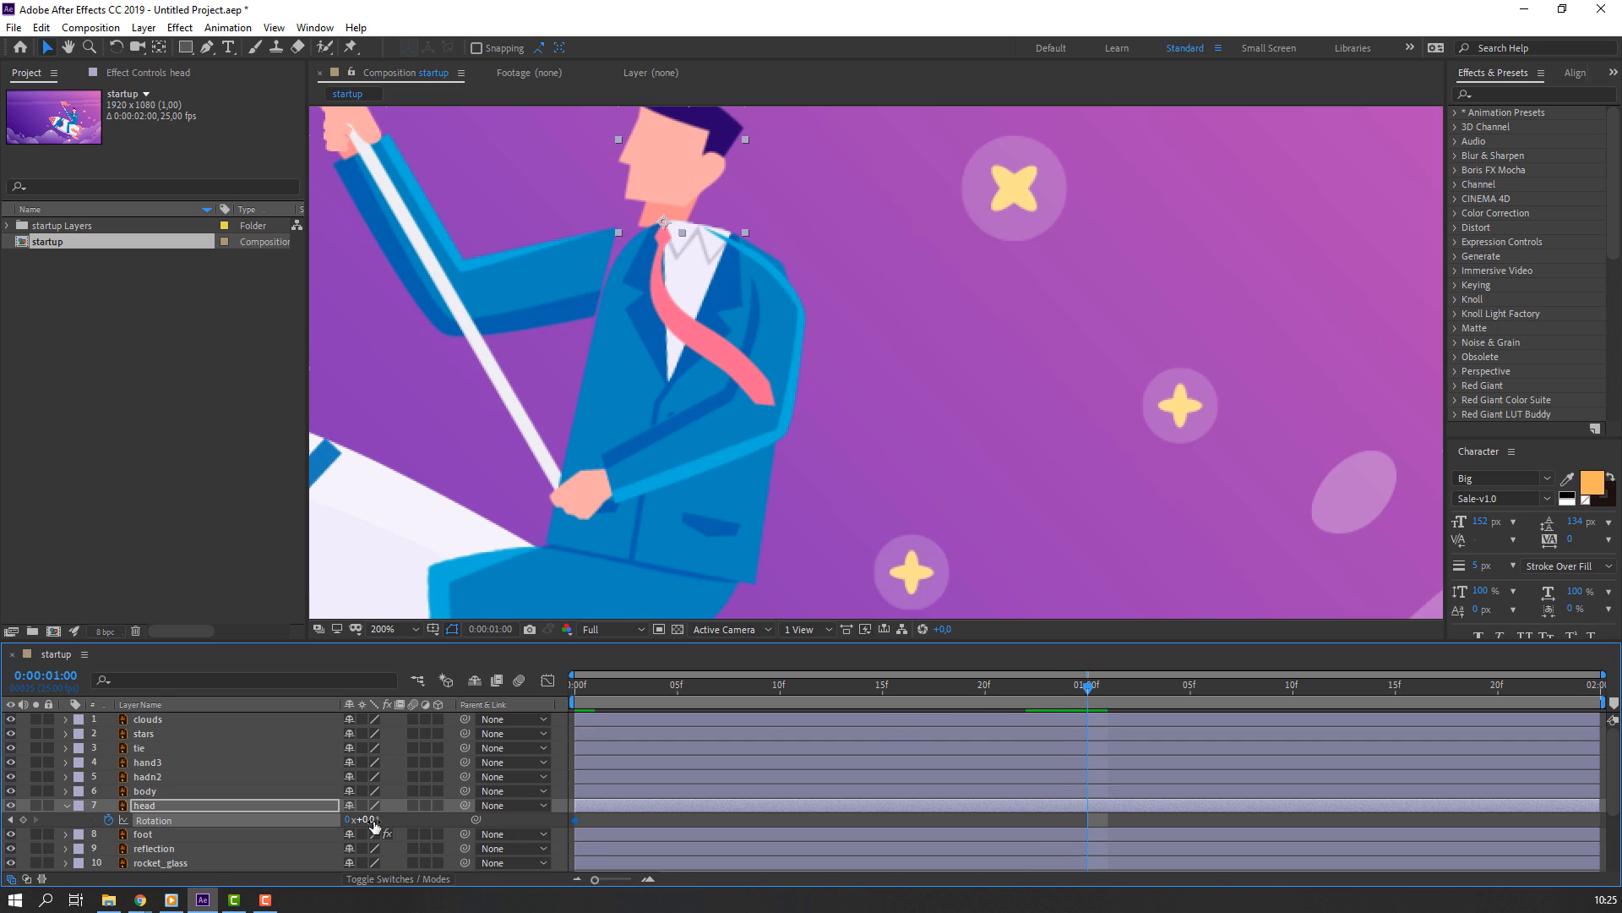
pyautogui.moveTo(375, 826); pyautogui.dragTo(383, 826)
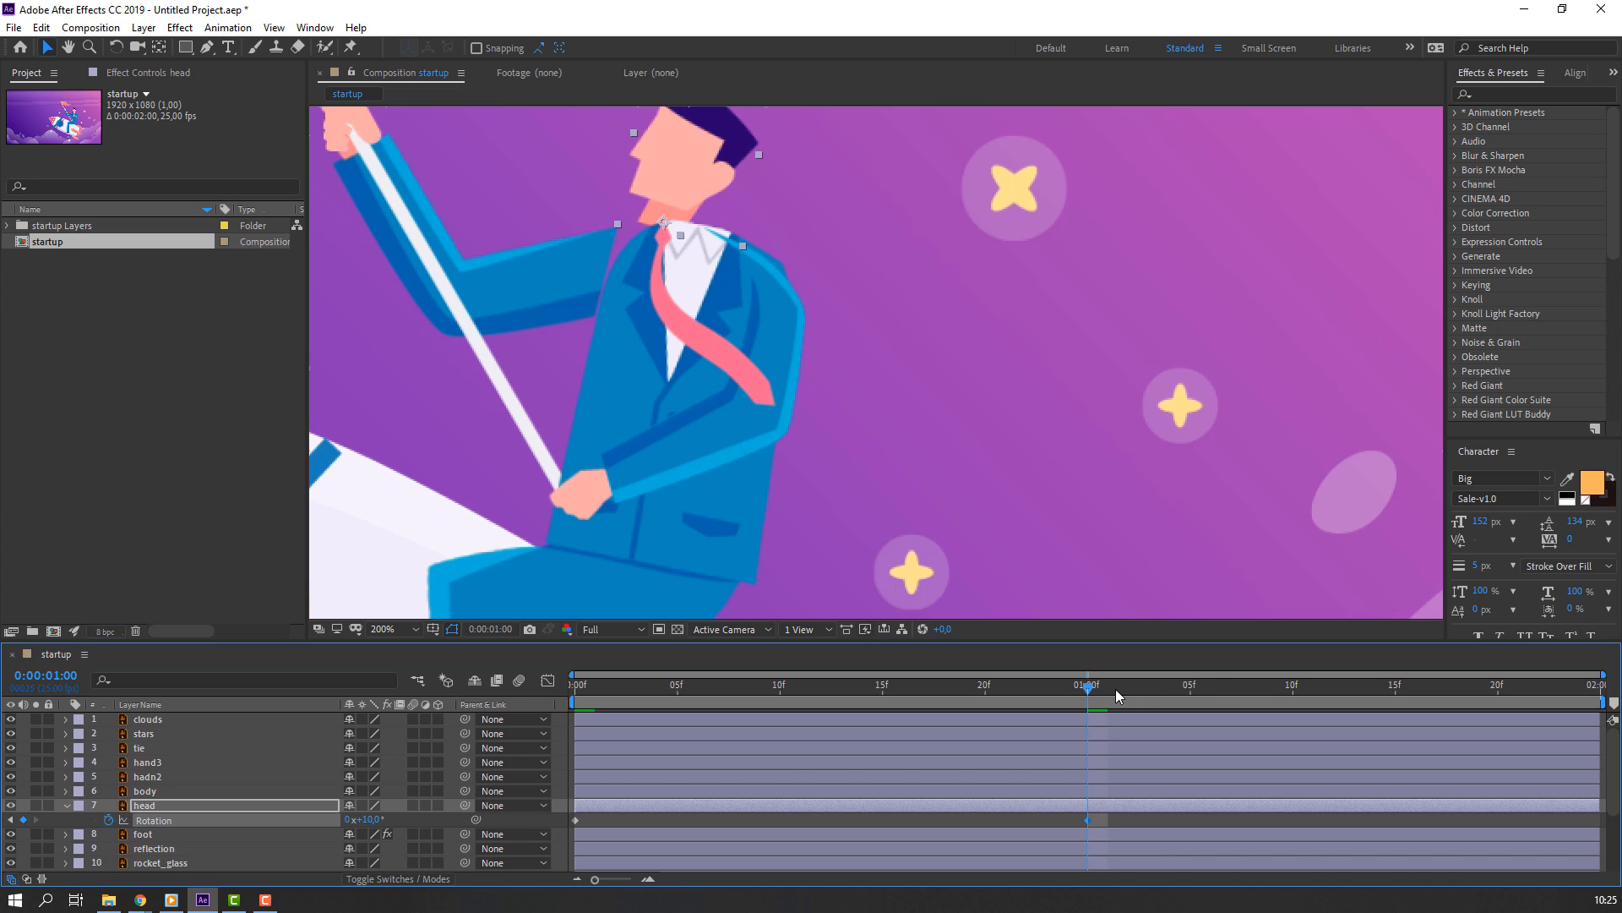
# Copy the head's first Rotation keyframe to 0:00:01:24 and return to the first frame
pyautogui.press('space')
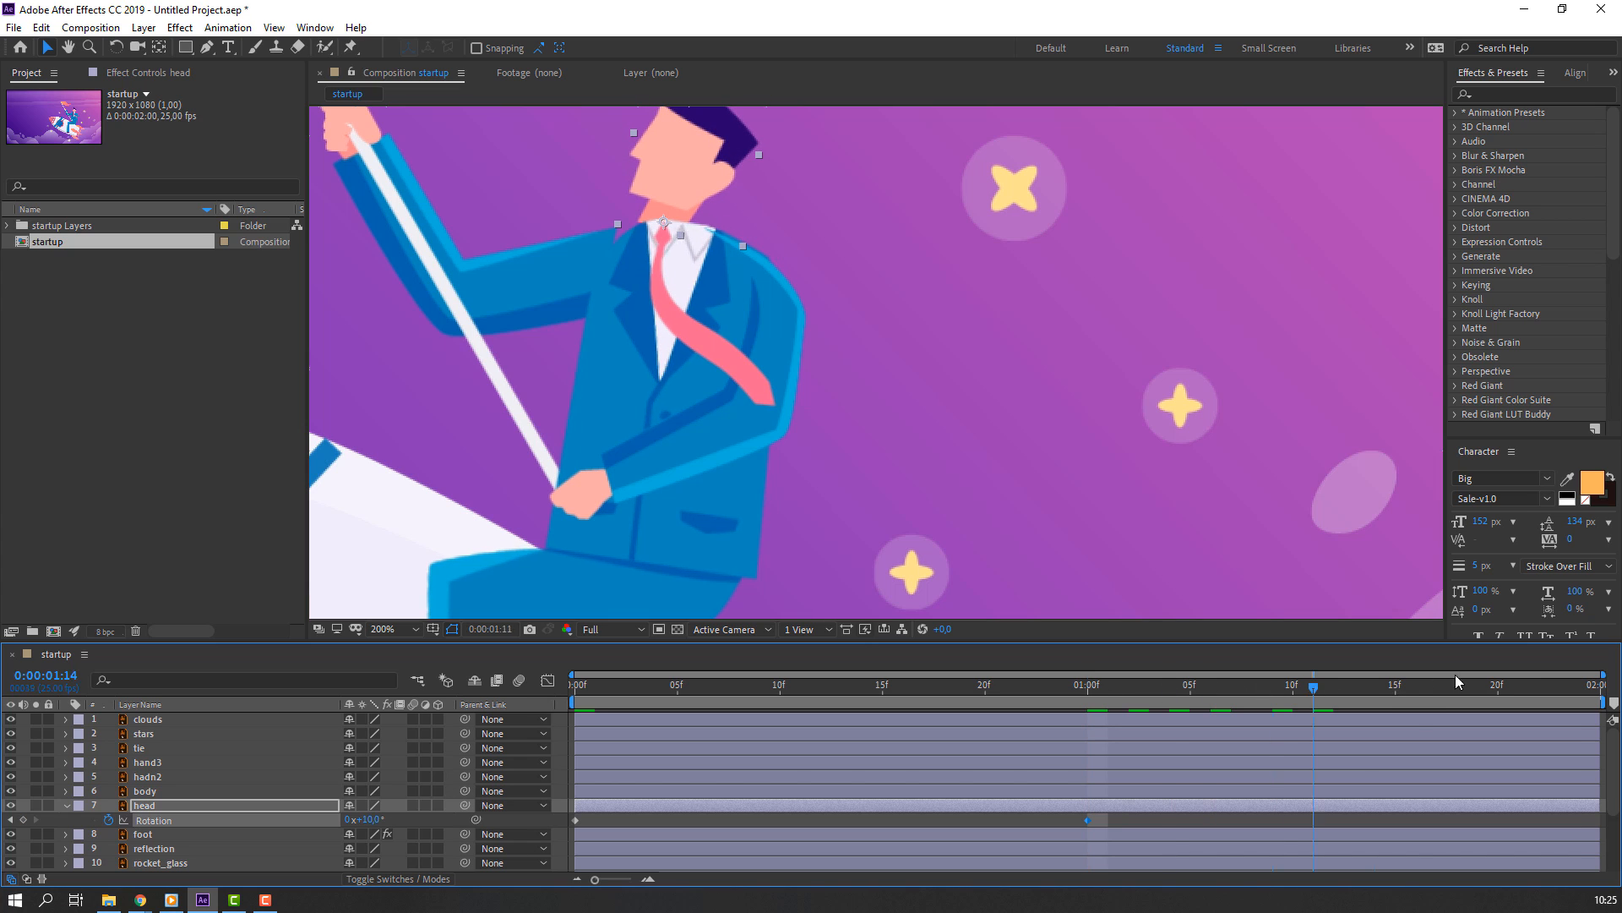
pyautogui.click(576, 820)
pyautogui.hotkey('ctrl', 'v')
pyautogui.moveTo(655, 693); pyautogui.dragTo(566, 693)
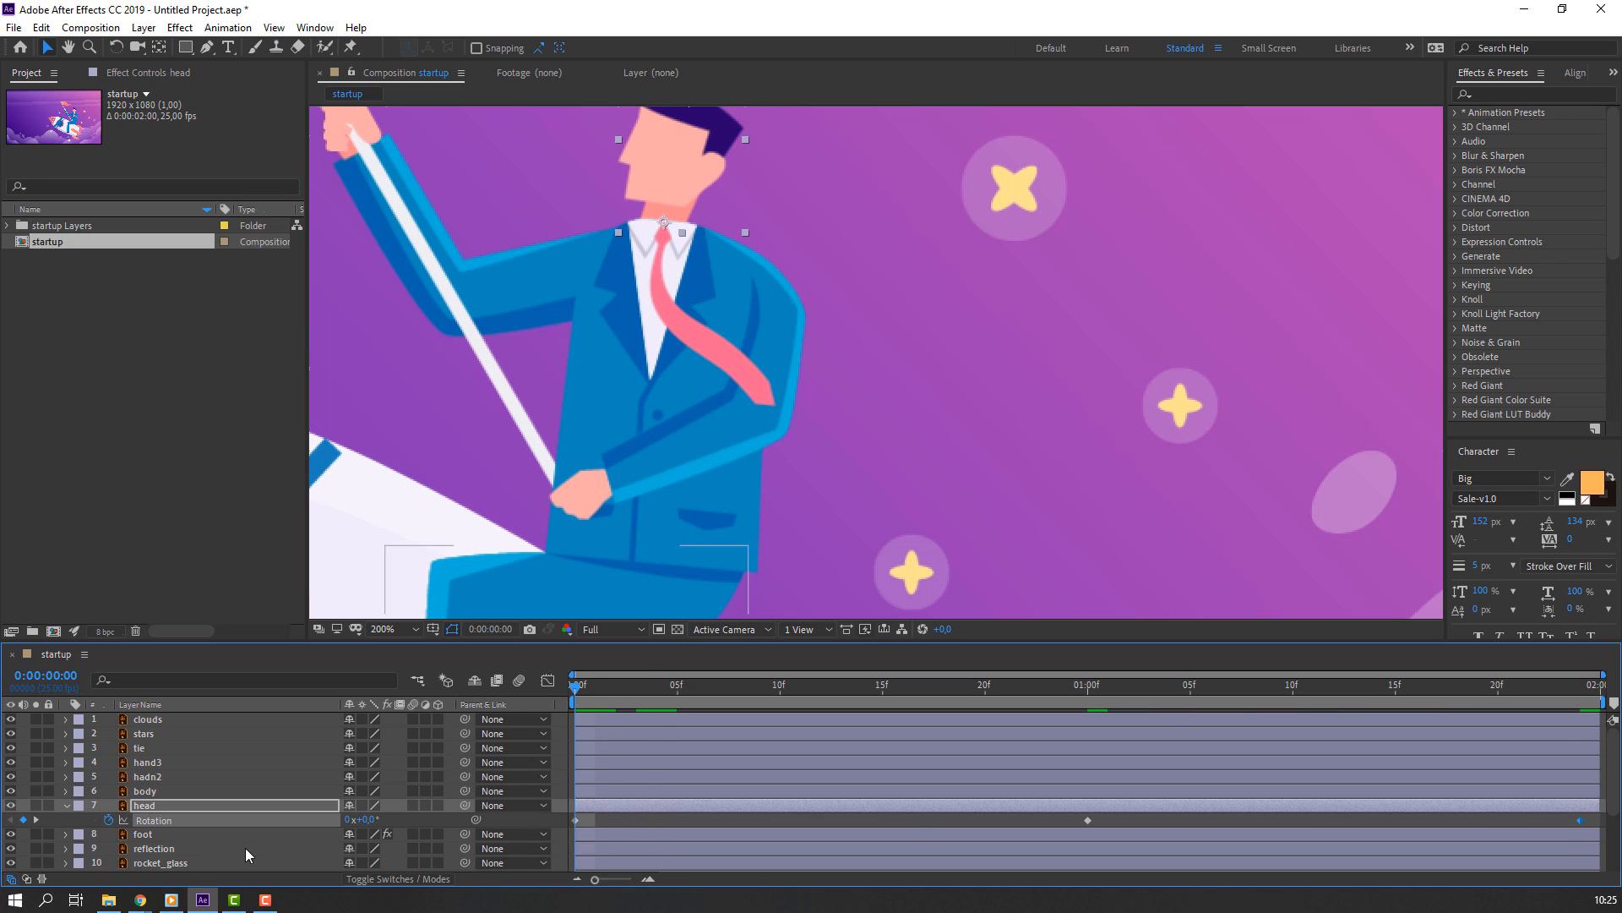
# Parent the head layer to body and preview the combined sway
pyautogui.click(90, 807)
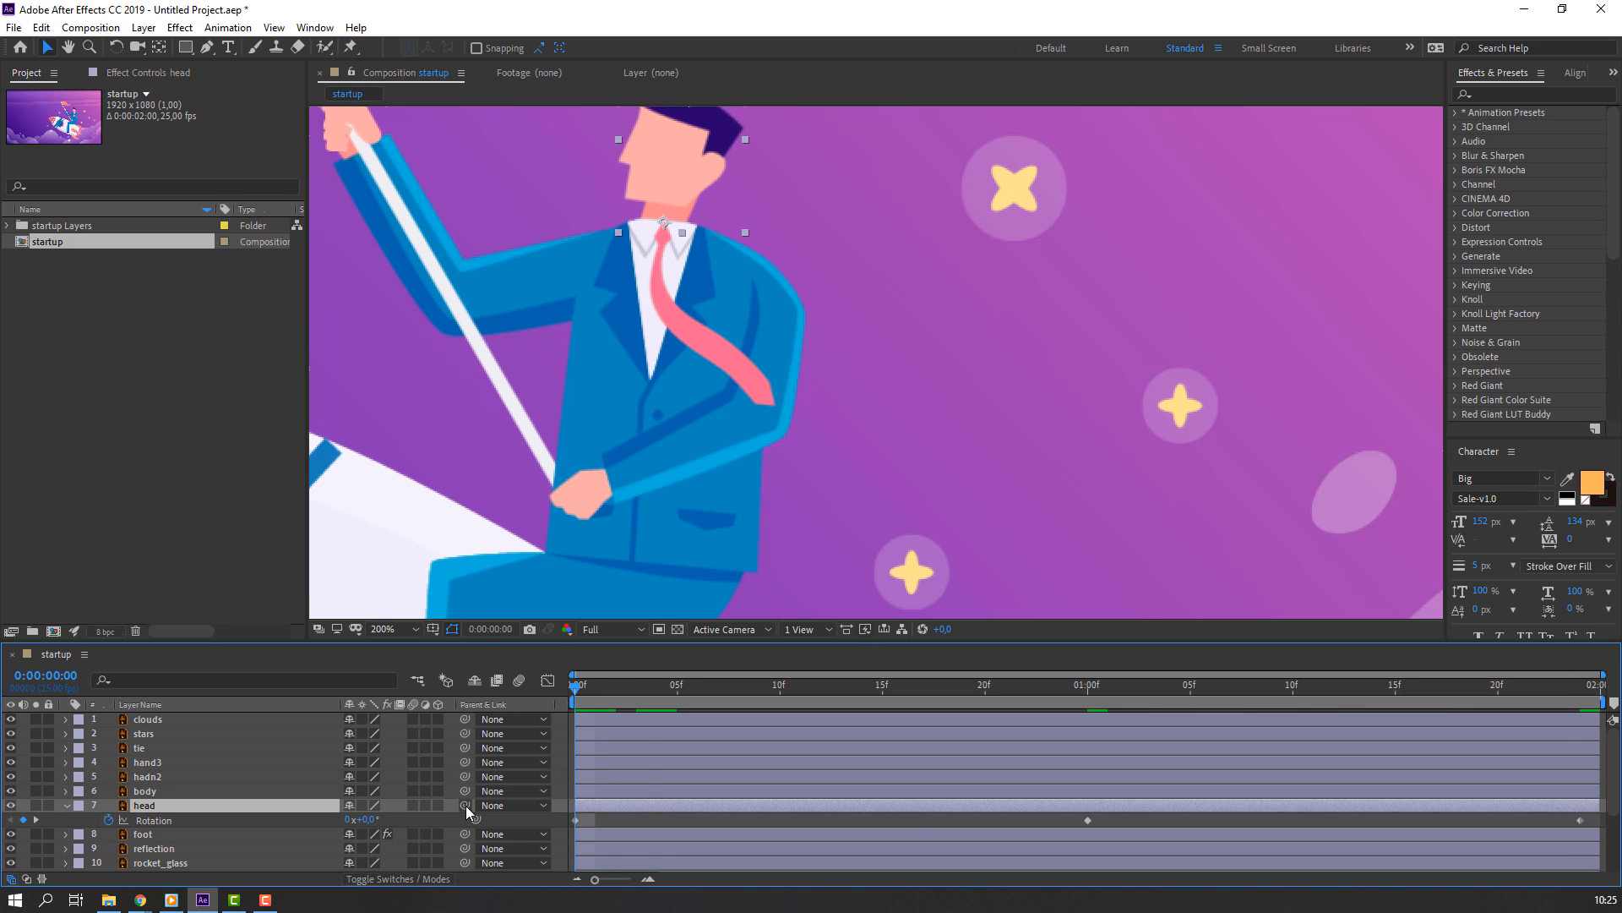
pyautogui.moveTo(465, 805); pyautogui.dragTo(200, 786)
pyautogui.press('space')
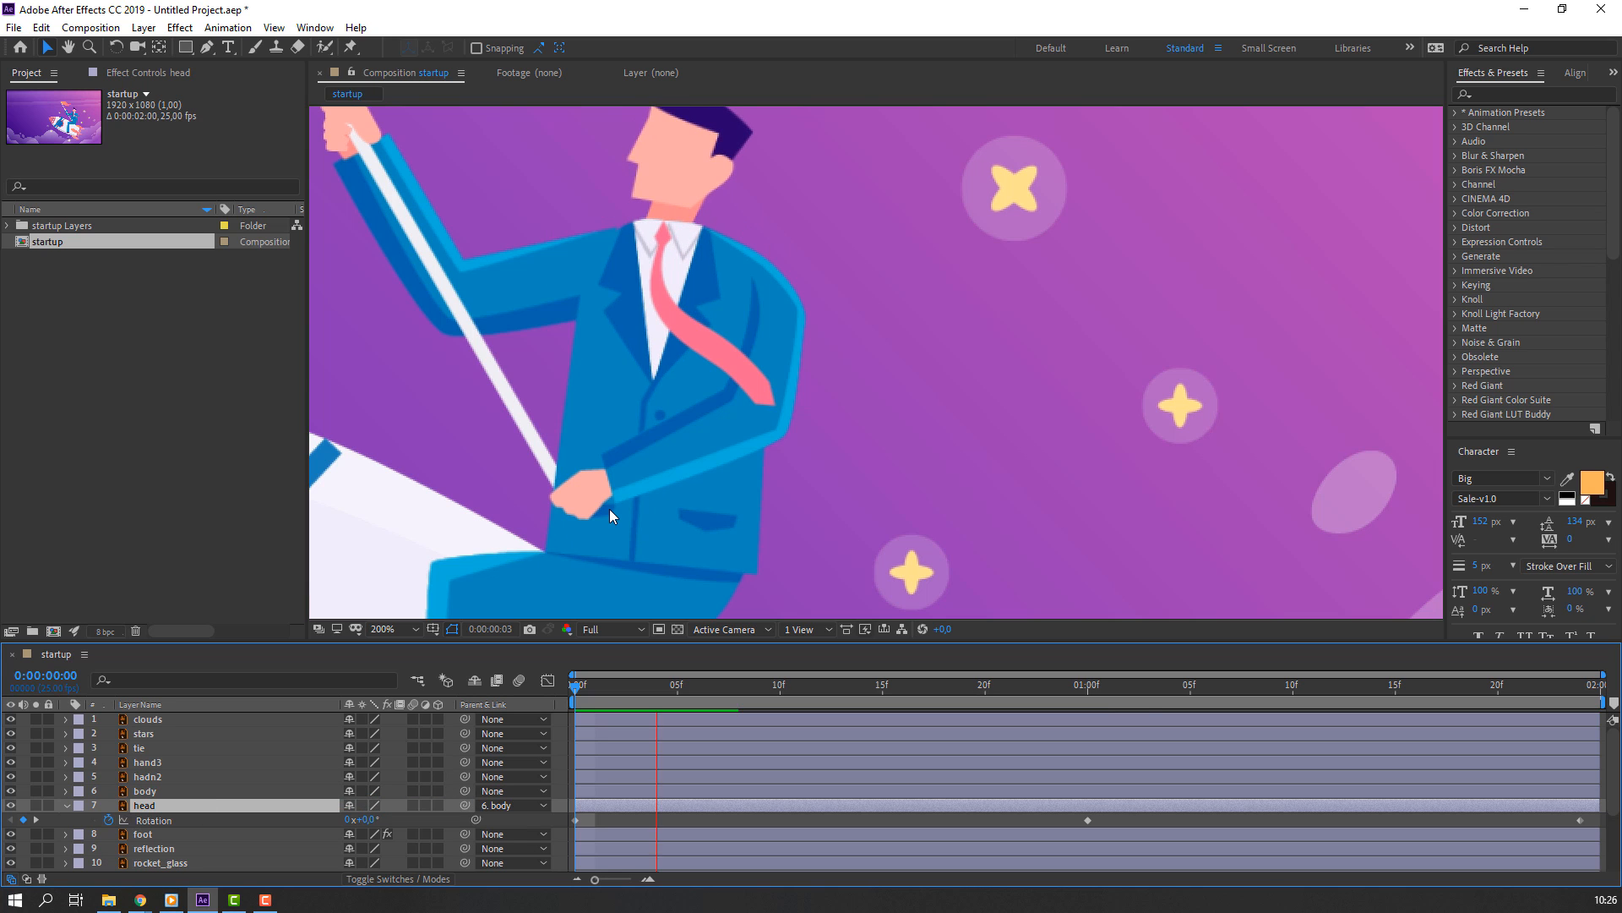
pyautogui.scroll(-4, 625, 467)
pyautogui.press('space')
pyautogui.scroll(2, 626, 465)
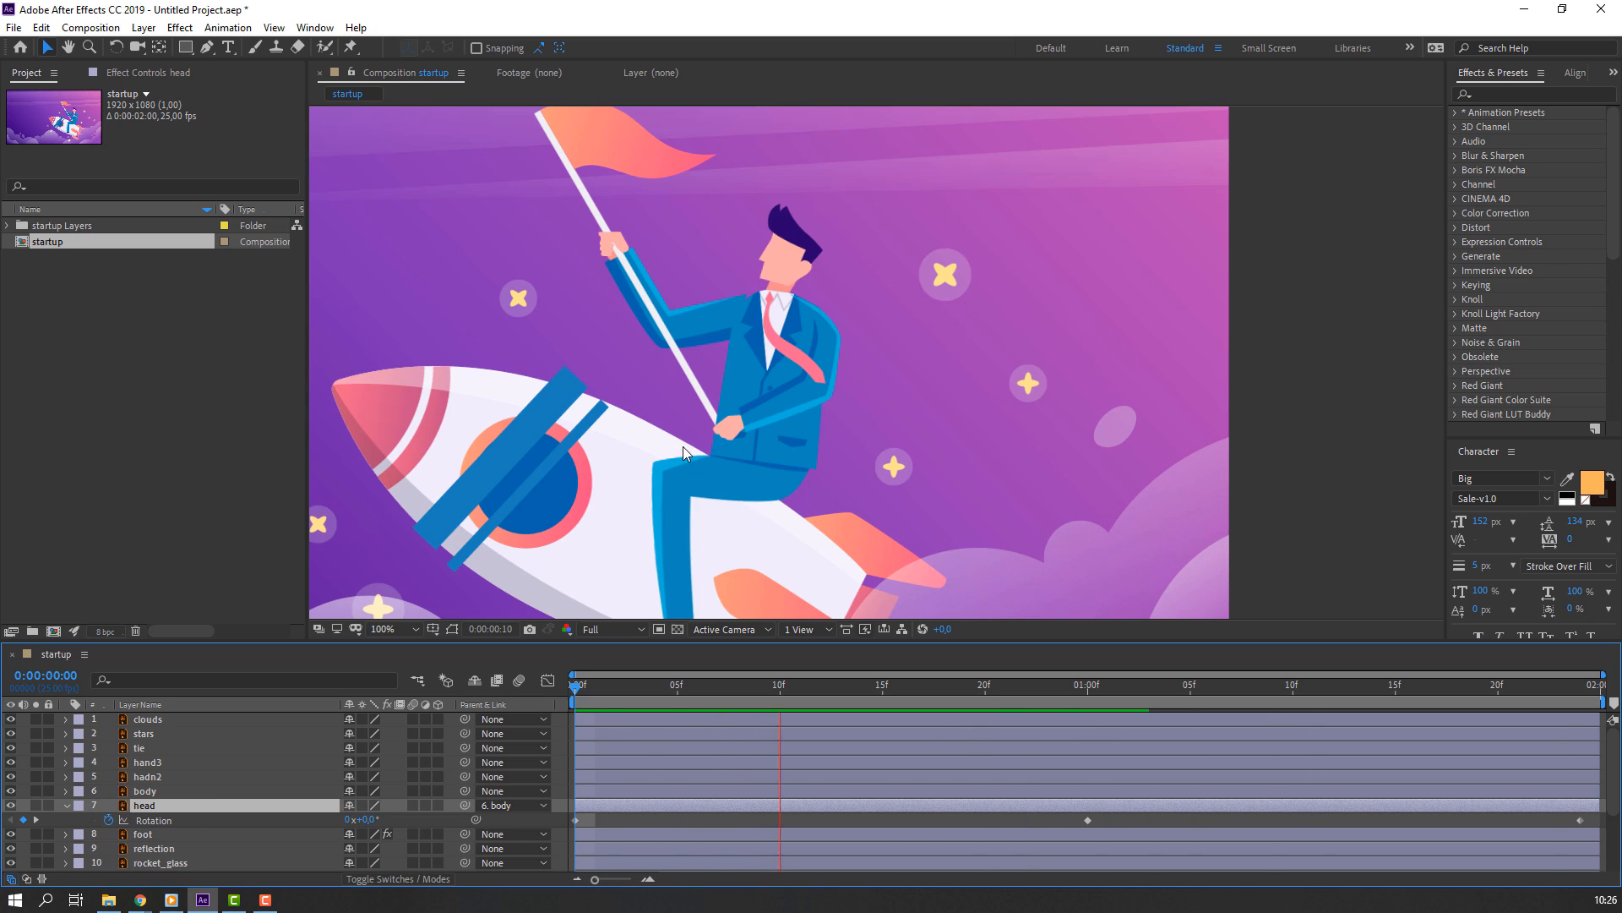
pyautogui.press('space')
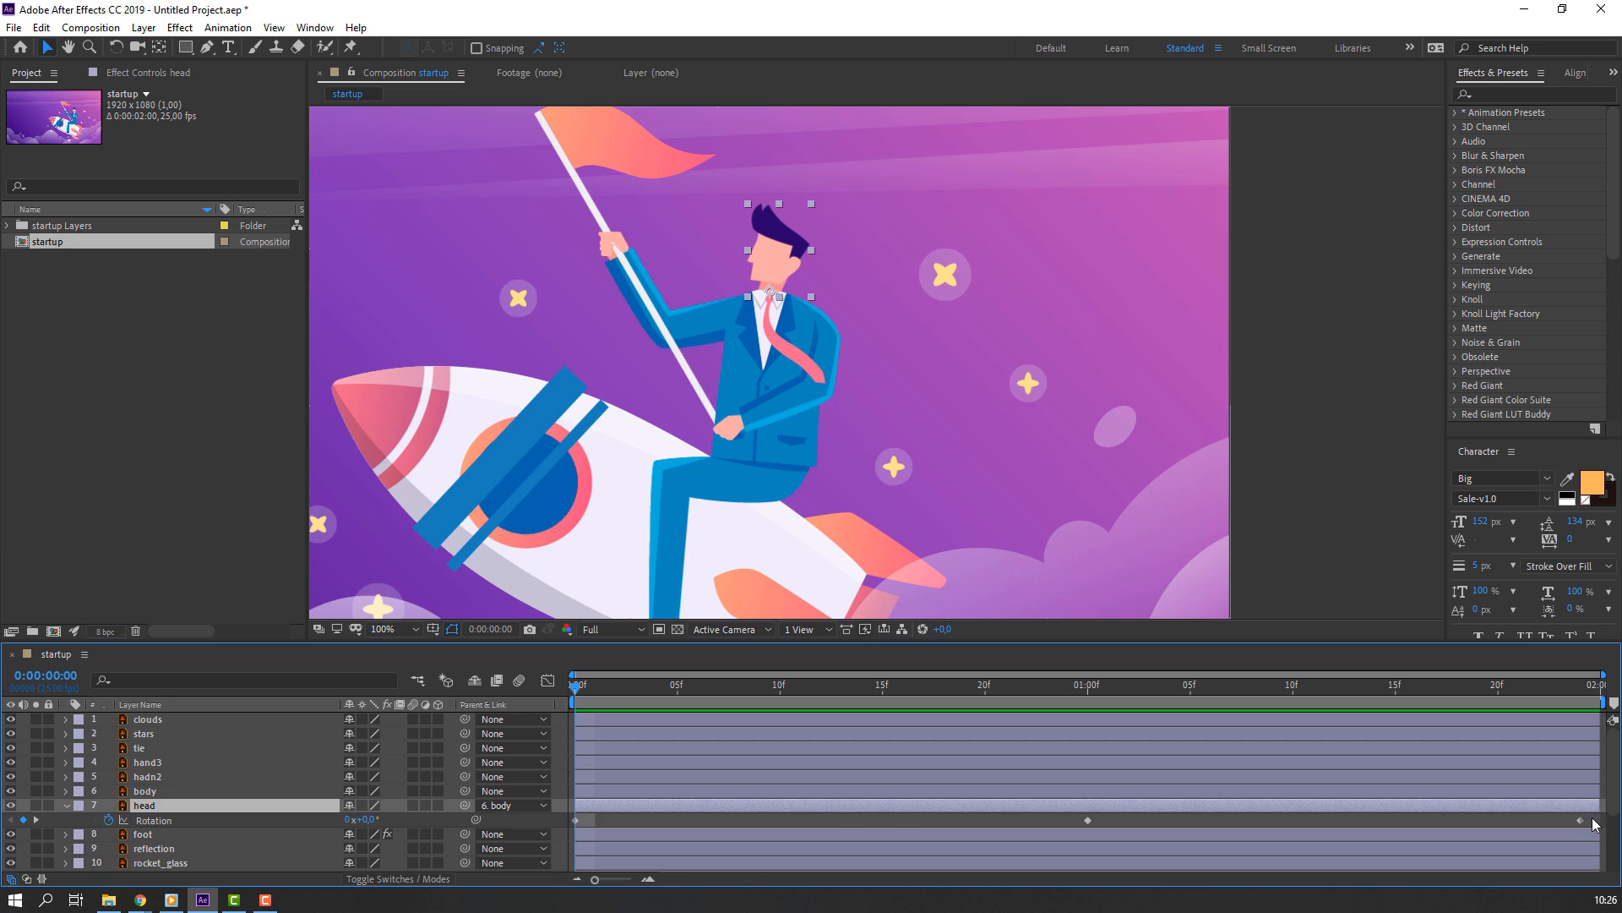
# Apply Easy Ease to all of the head's Rotation keyframes
pyautogui.moveTo(1594, 824); pyautogui.dragTo(571, 847)
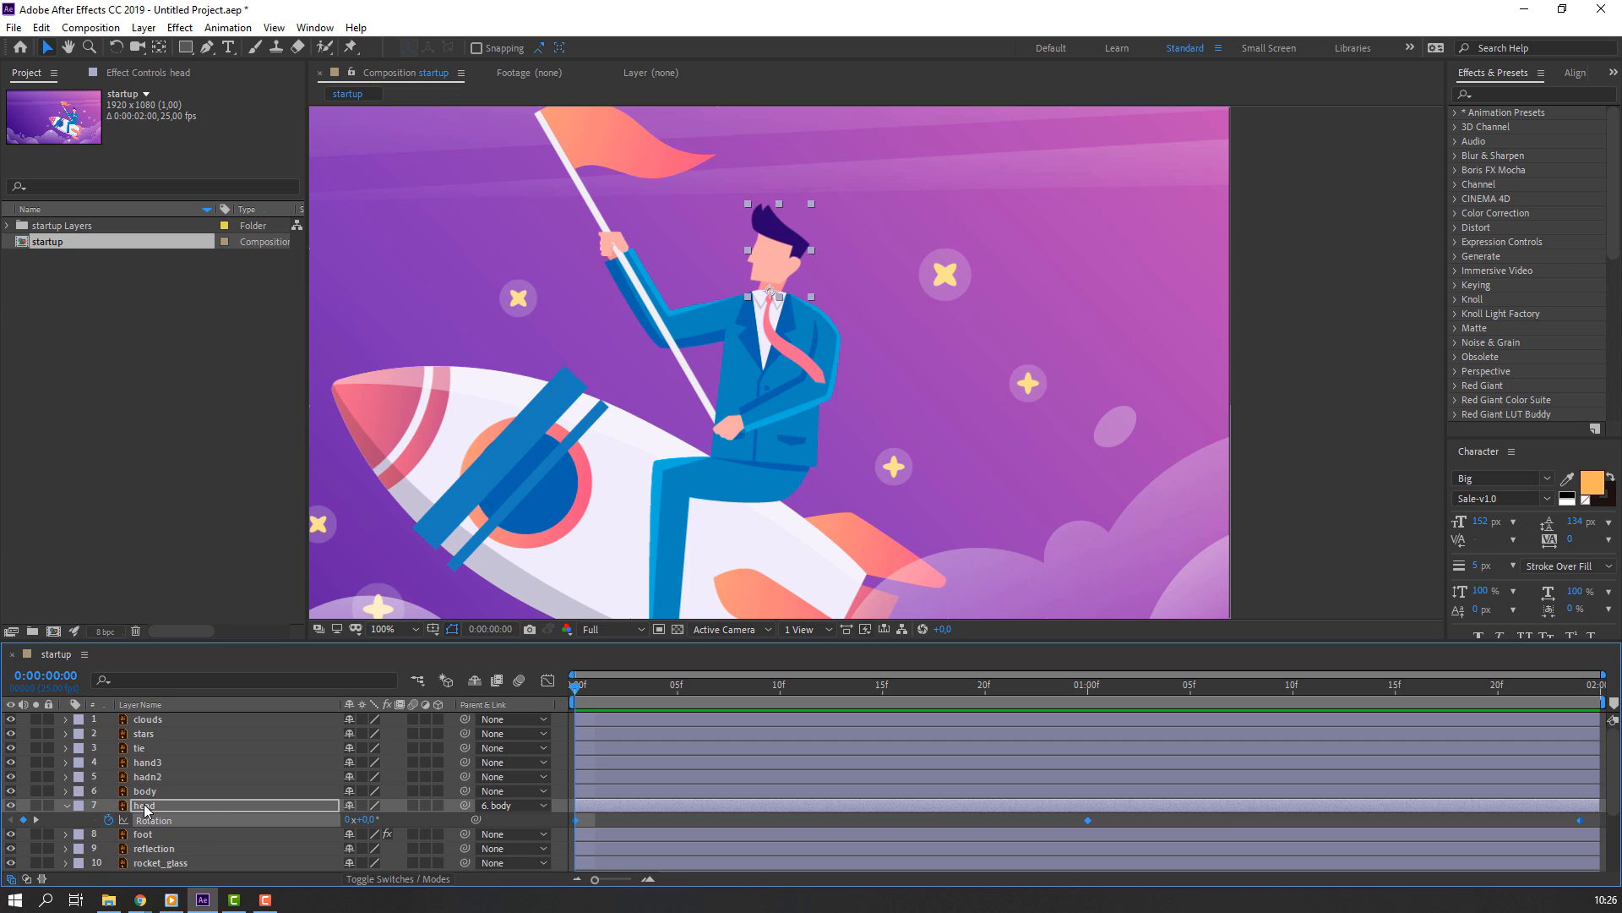
pyautogui.rightClick(577, 820)
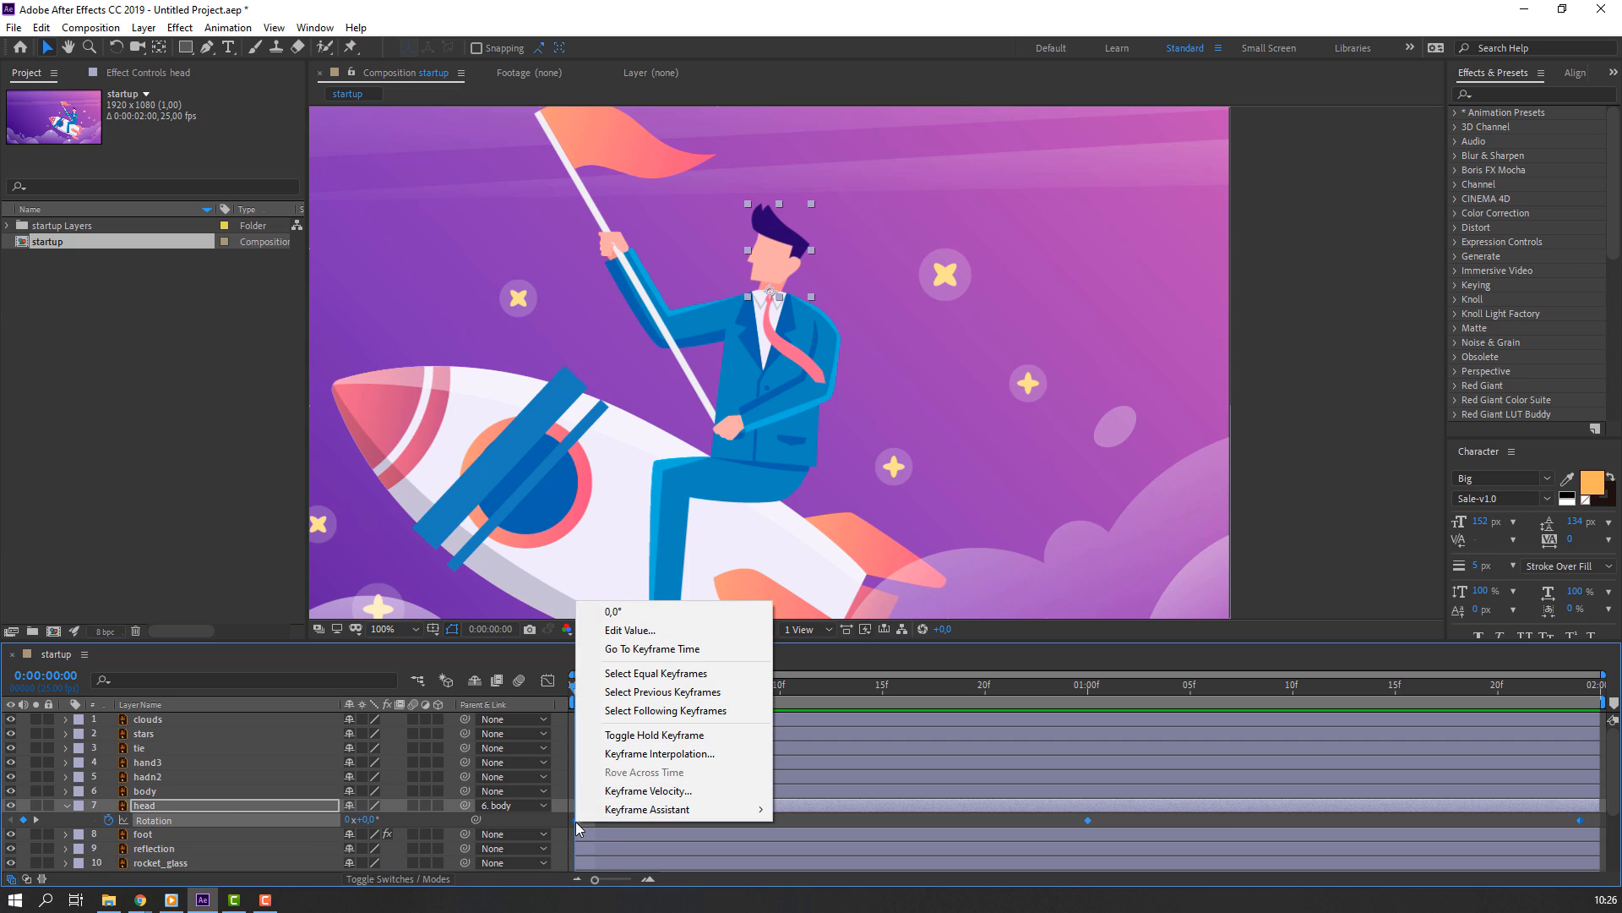
pyautogui.moveTo(669, 813)
pyautogui.click(816, 697)
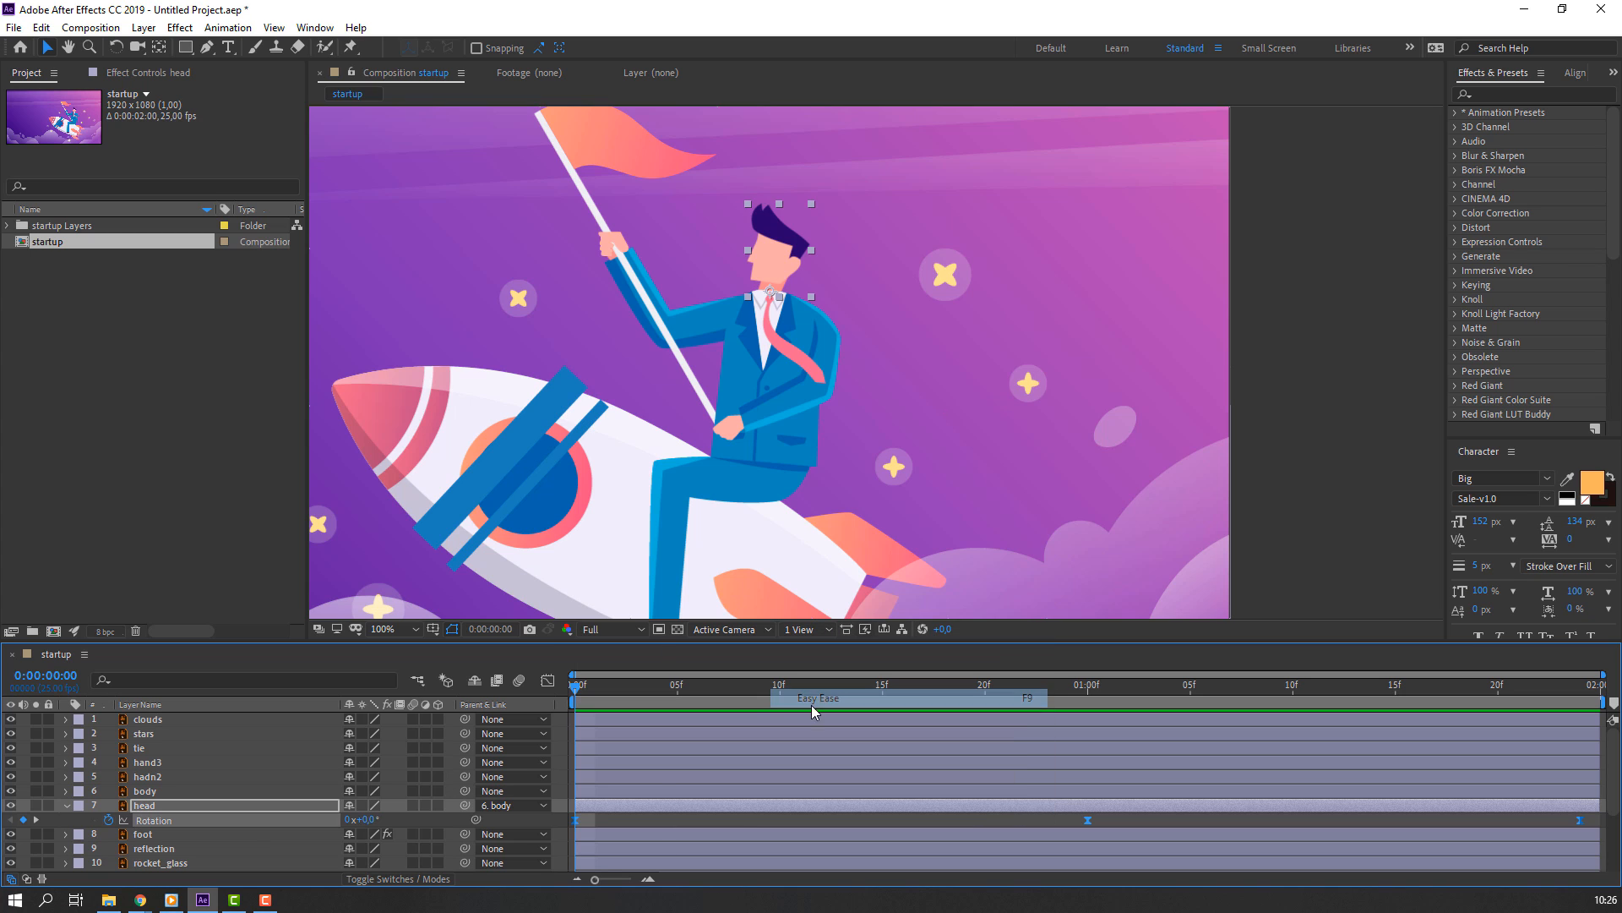
pyautogui.rightClick(576, 819)
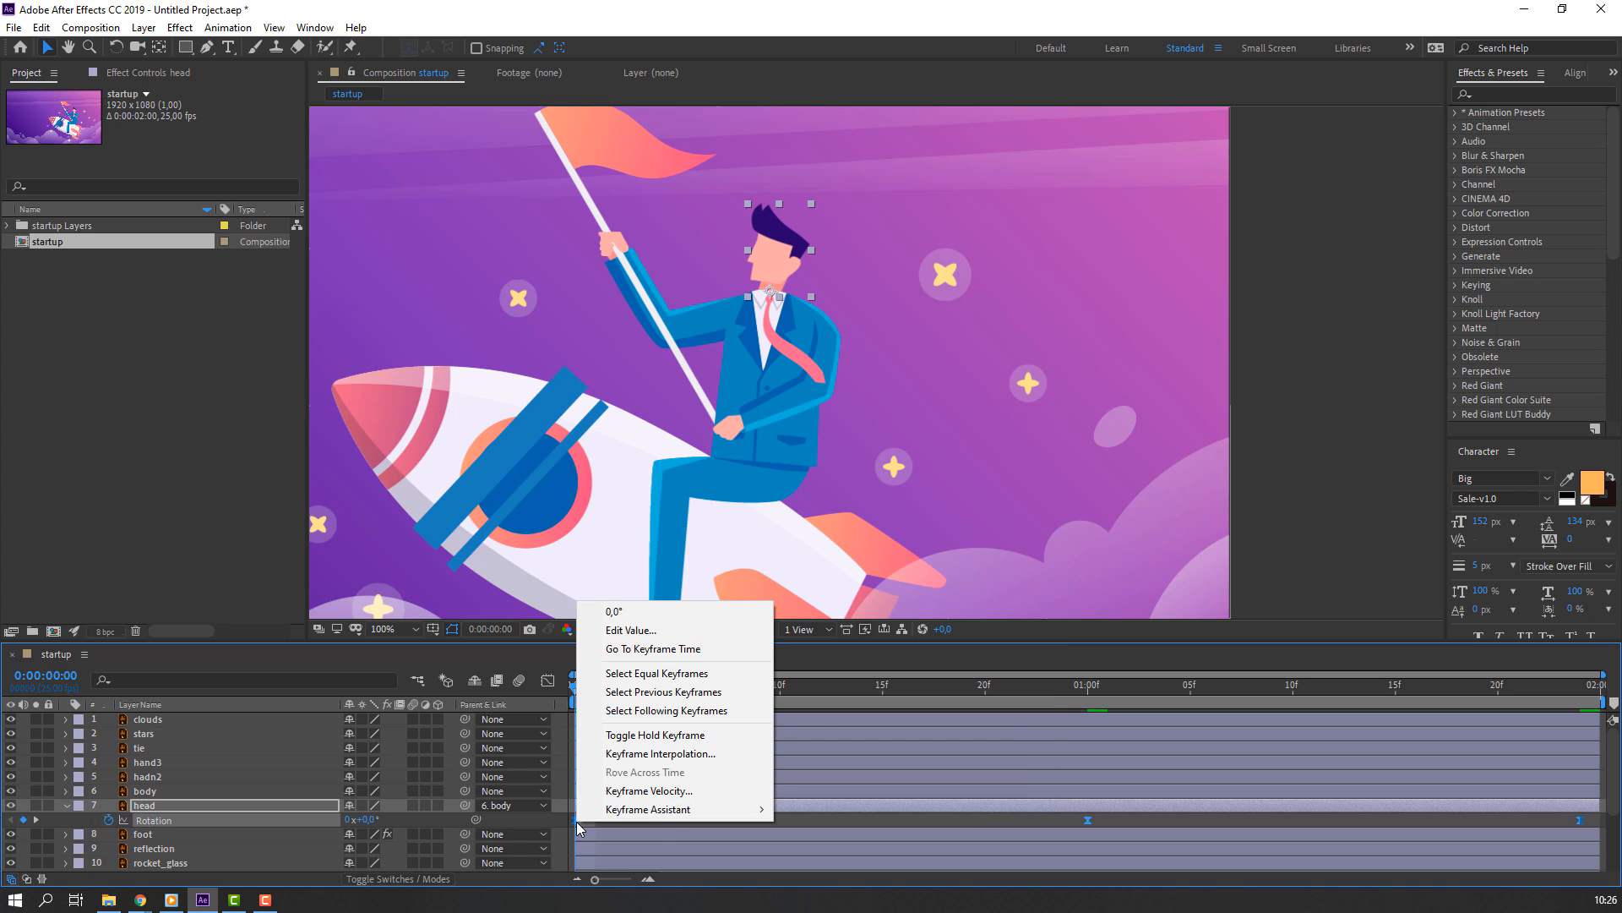
pyautogui.moveTo(676, 810)
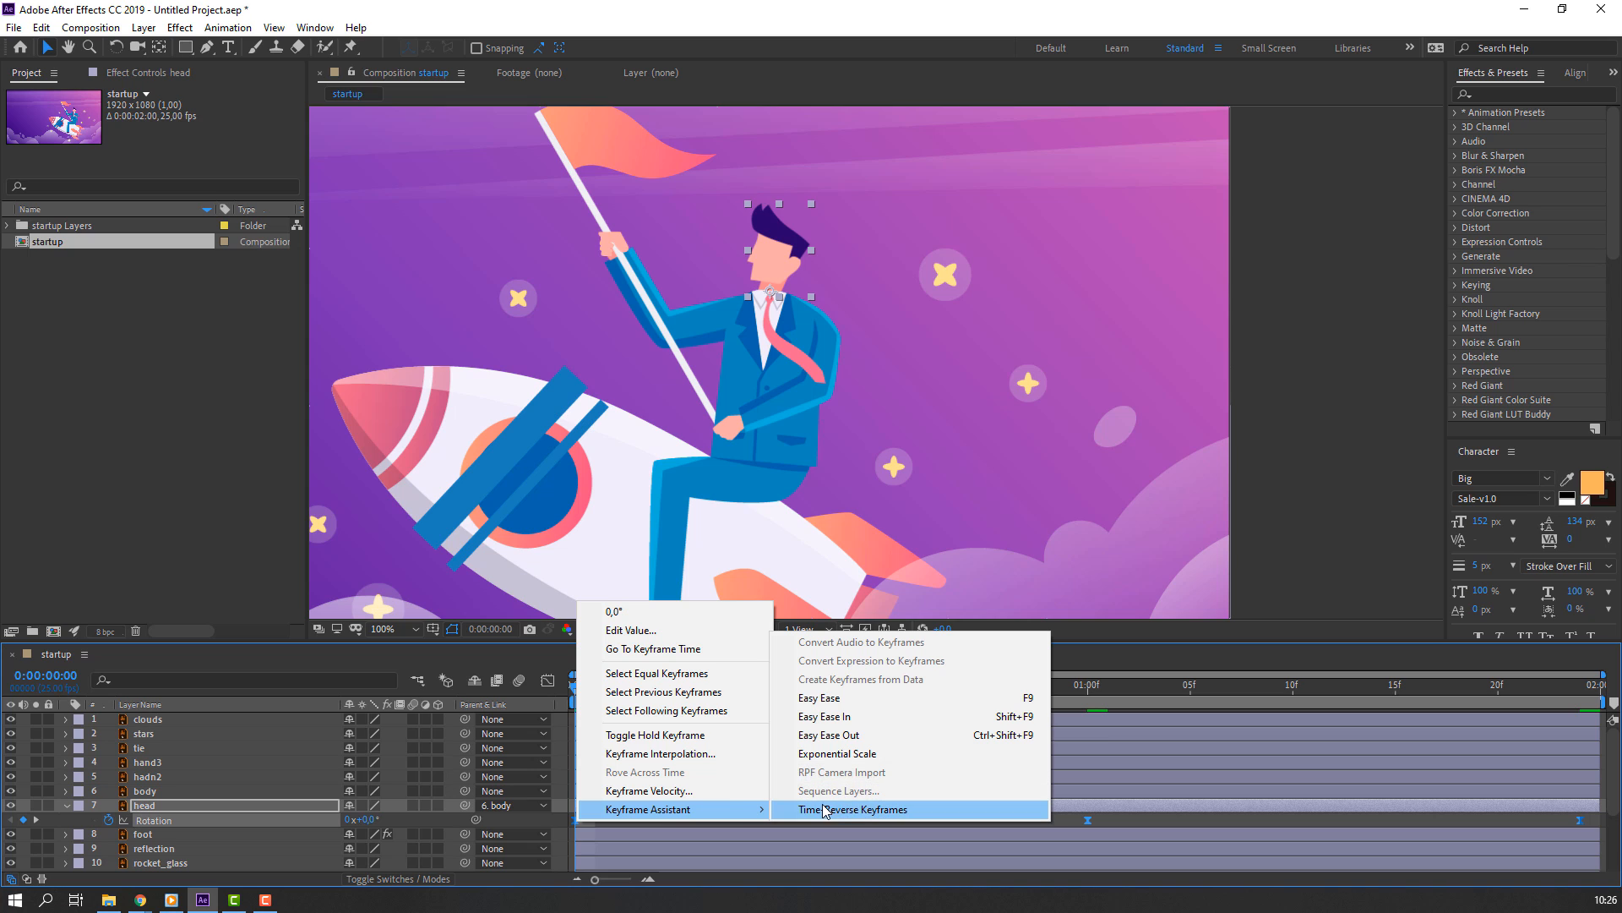
pyautogui.click(885, 809)
# Apply Easy Ease to all of the body's Rotation keyframes, preview the motion, and collapse the layer
pyautogui.click(144, 794)
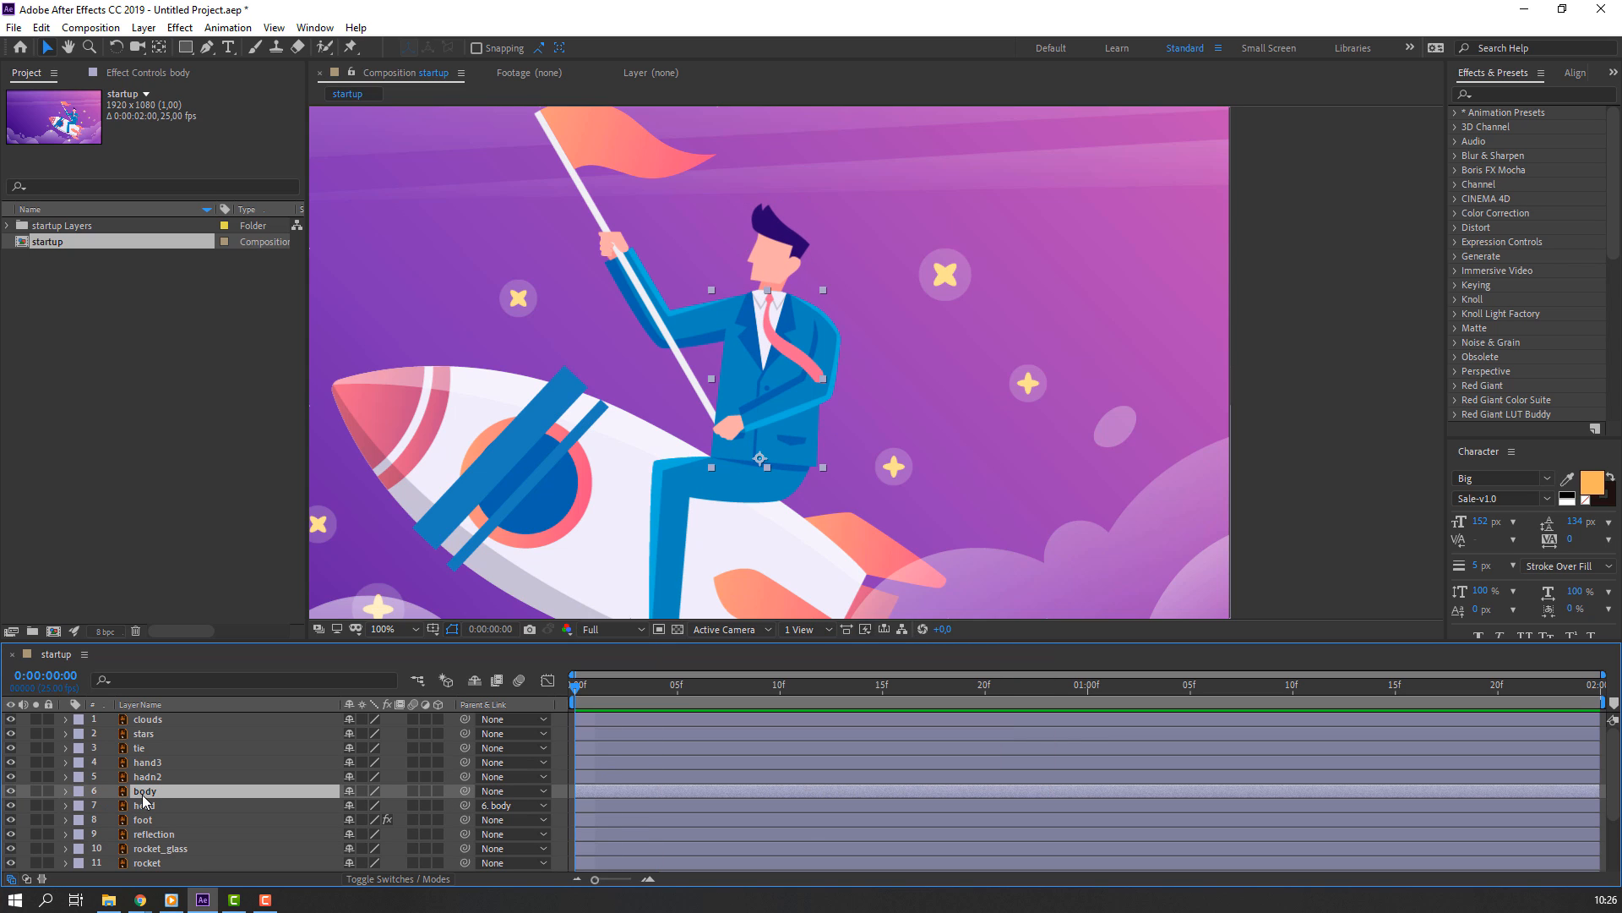
pyautogui.press('u')
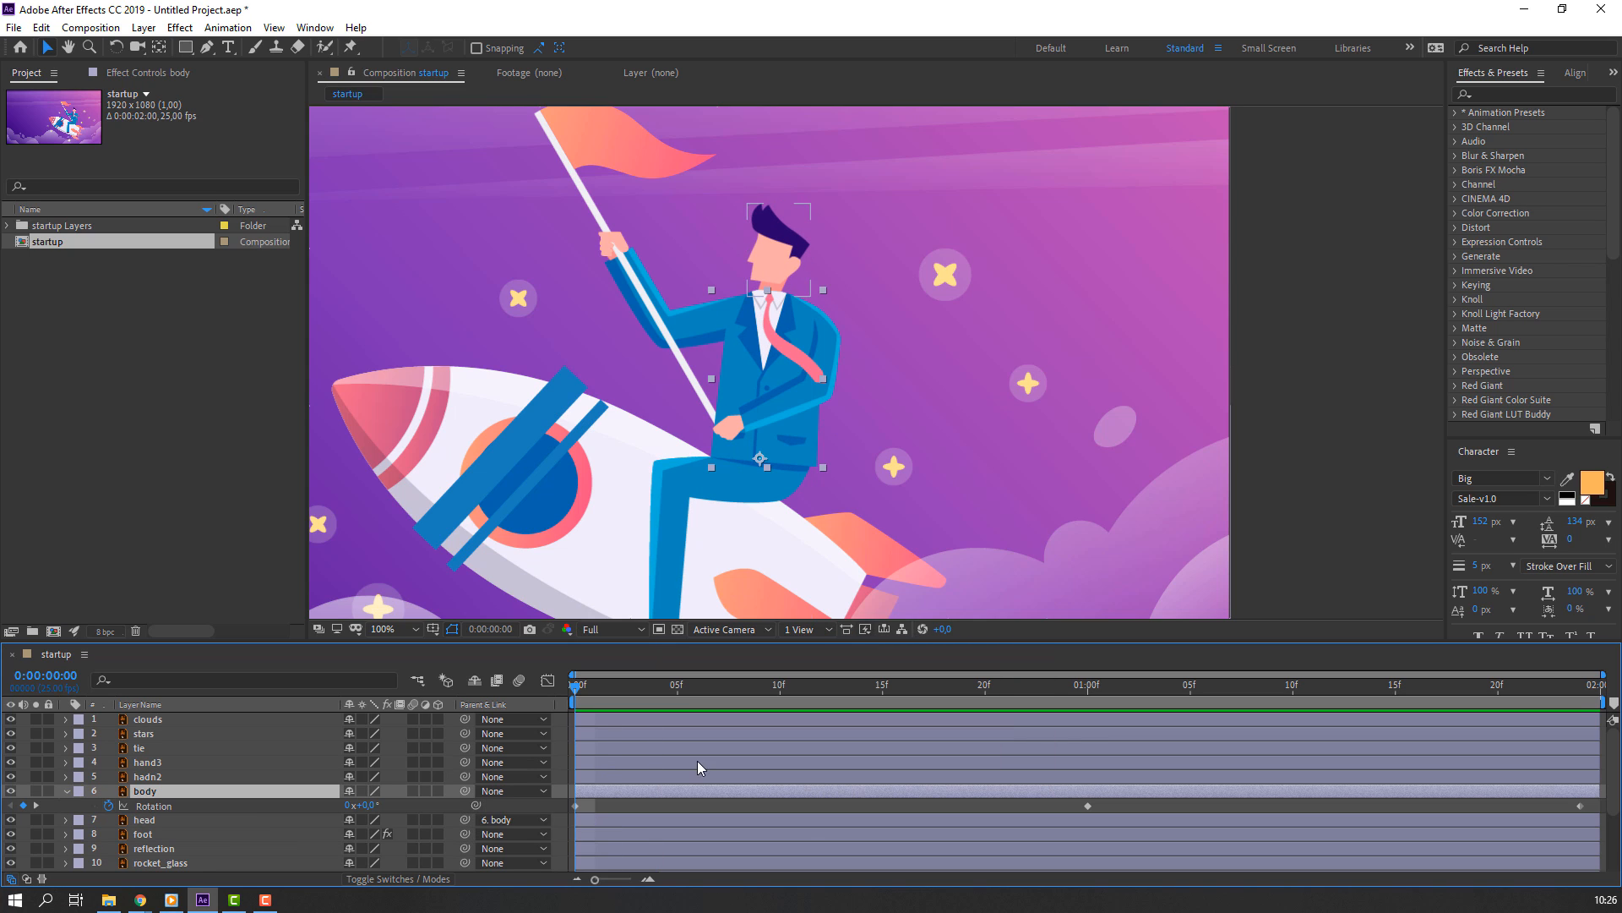
pyautogui.click(147, 807)
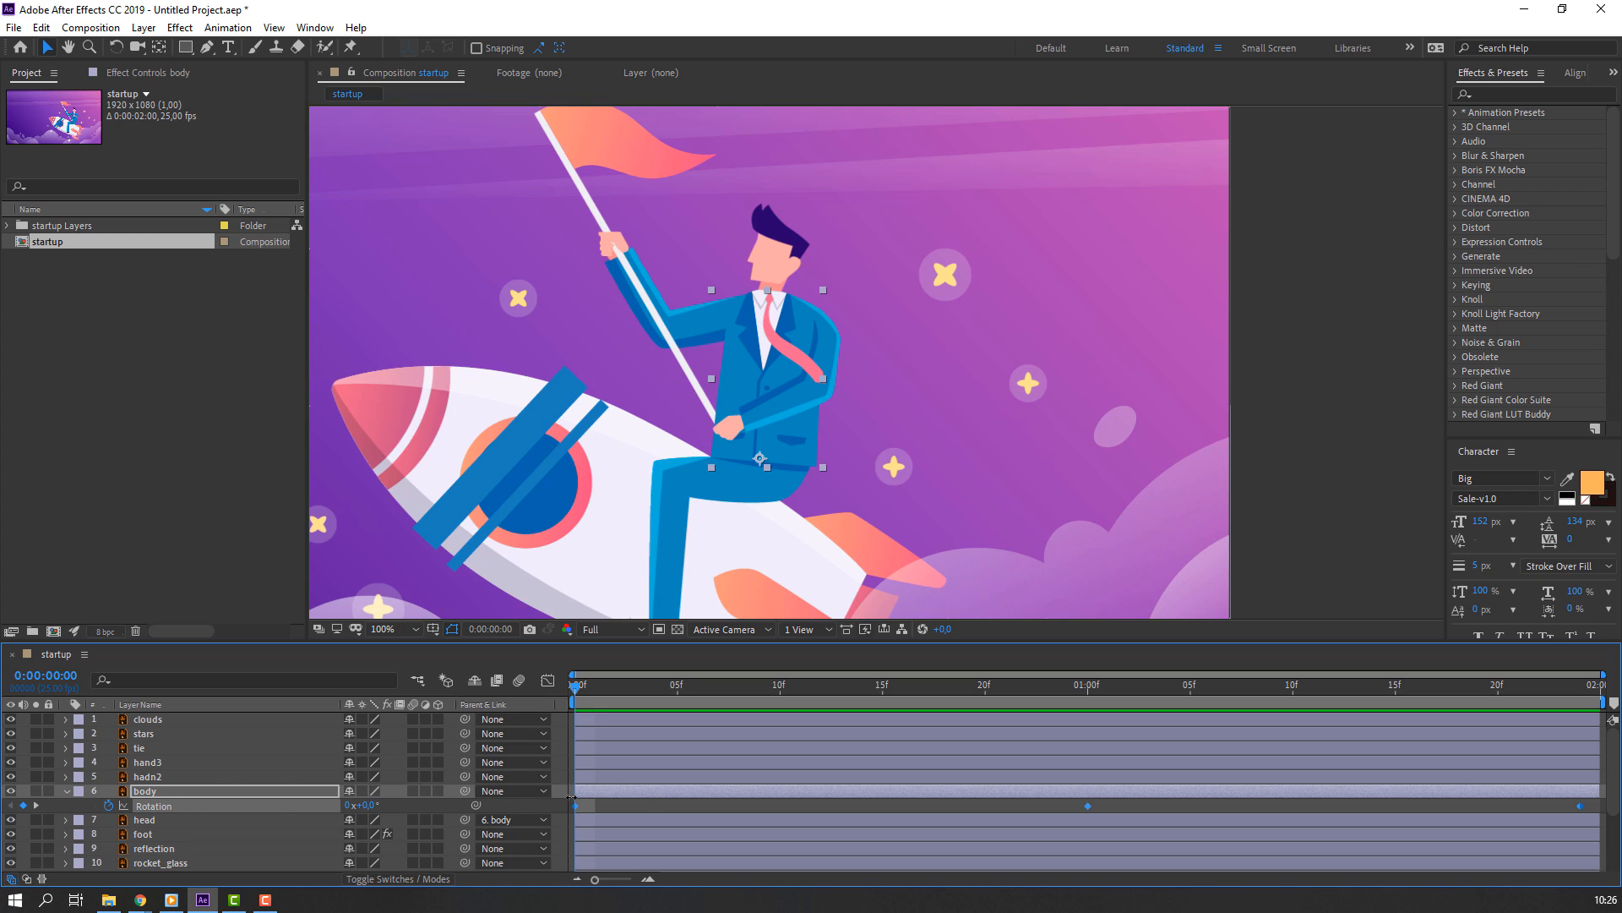
pyautogui.rightClick(577, 810)
pyautogui.moveTo(655, 889)
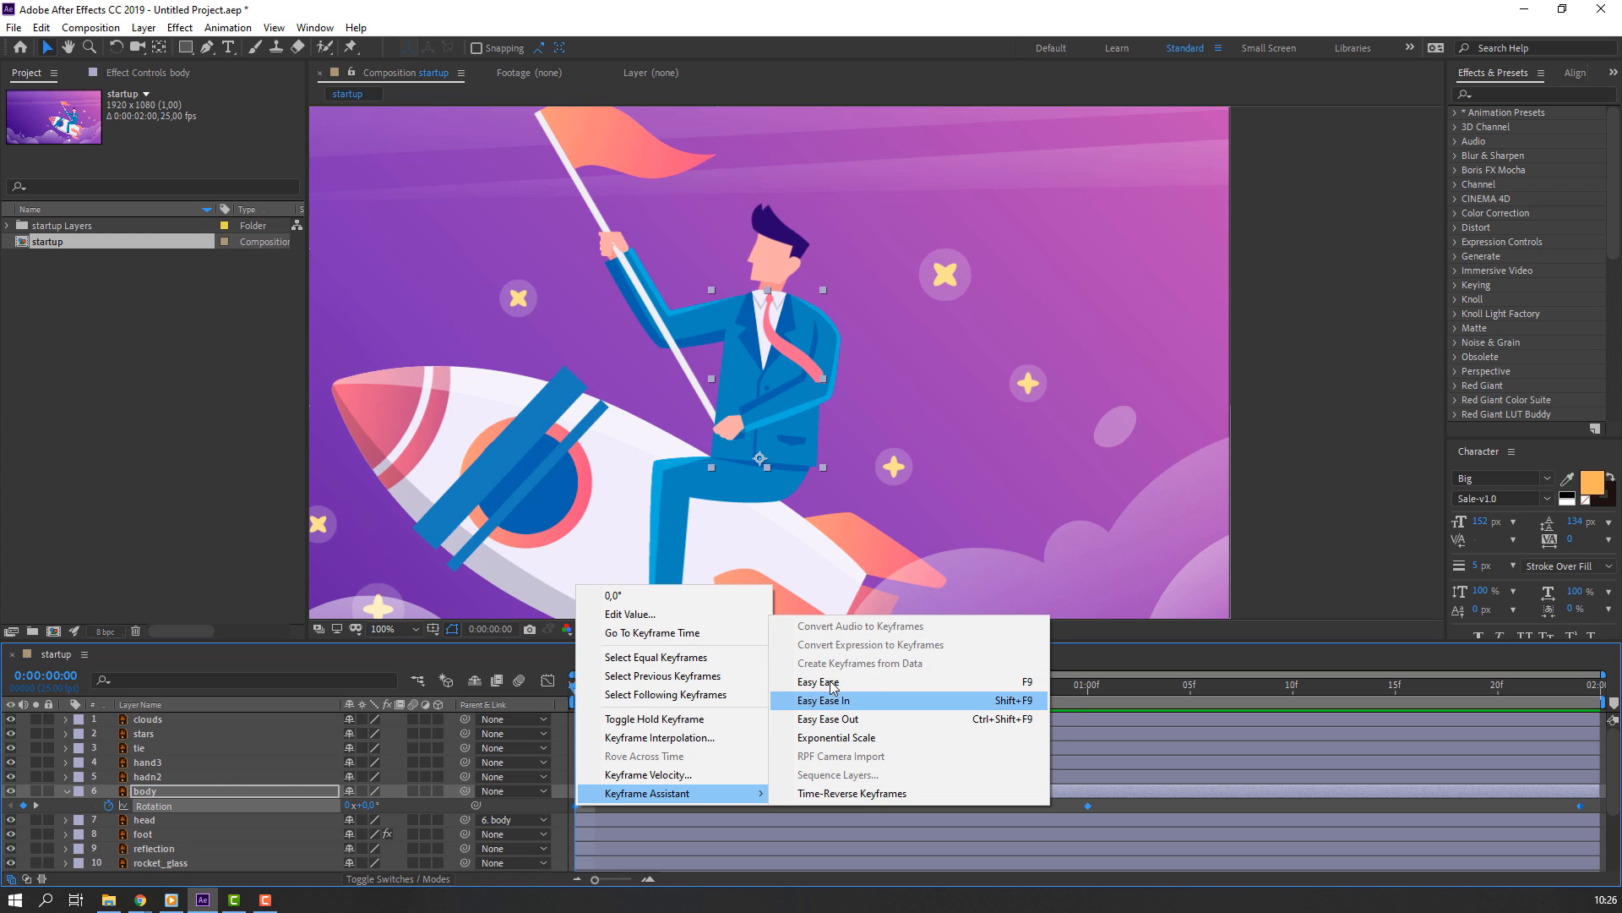
pyautogui.click(803, 684)
pyautogui.press('space')
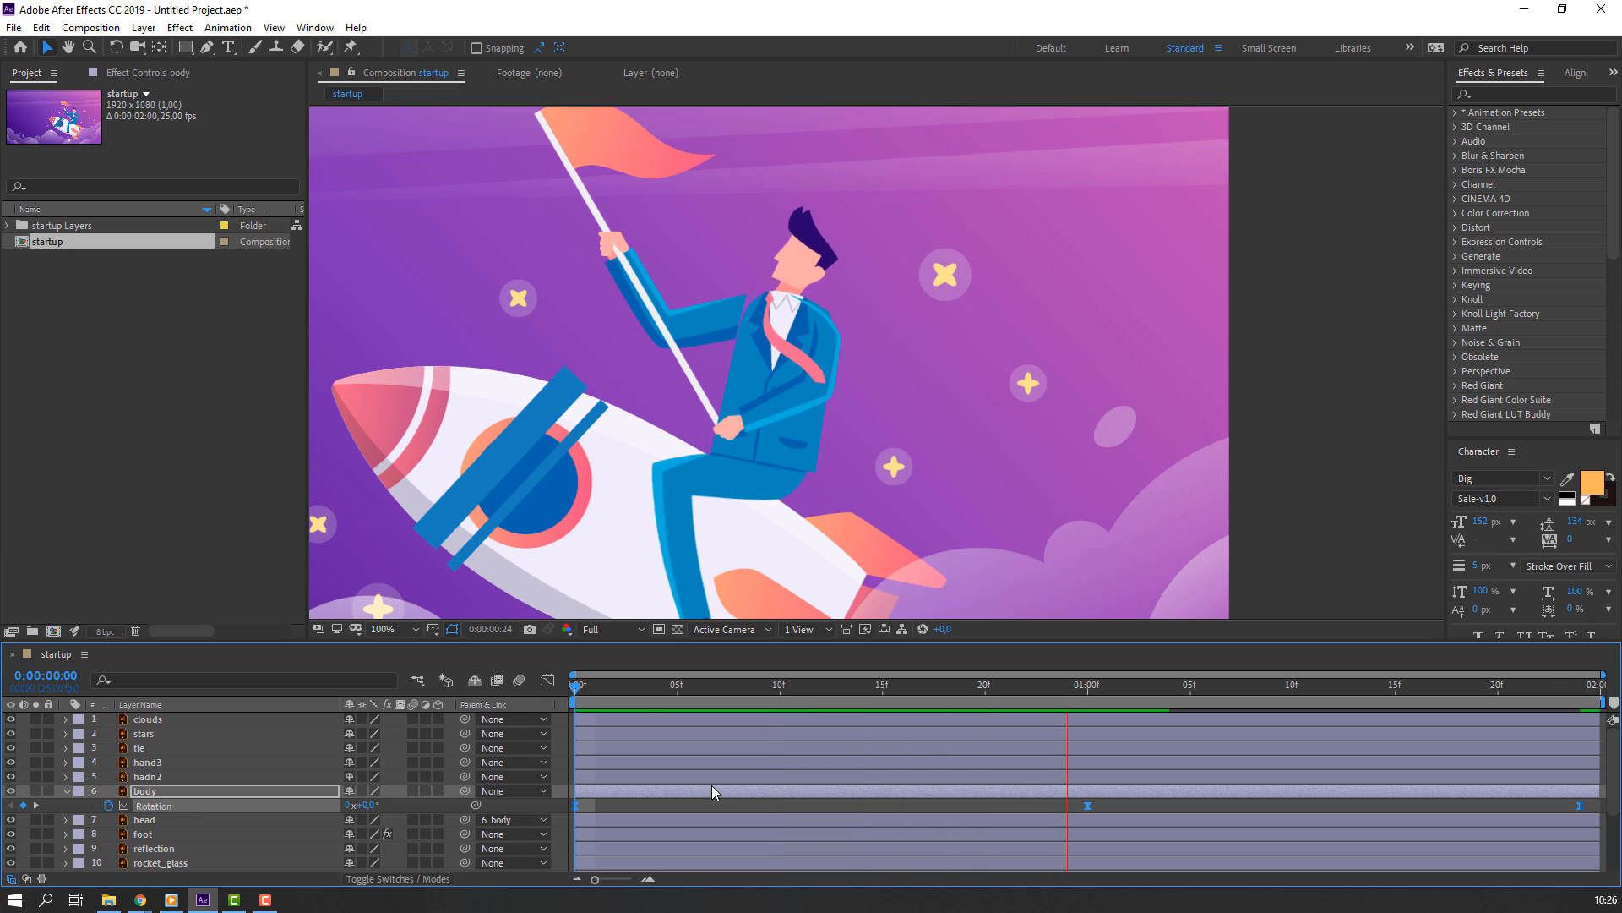
pyautogui.click(66, 791)
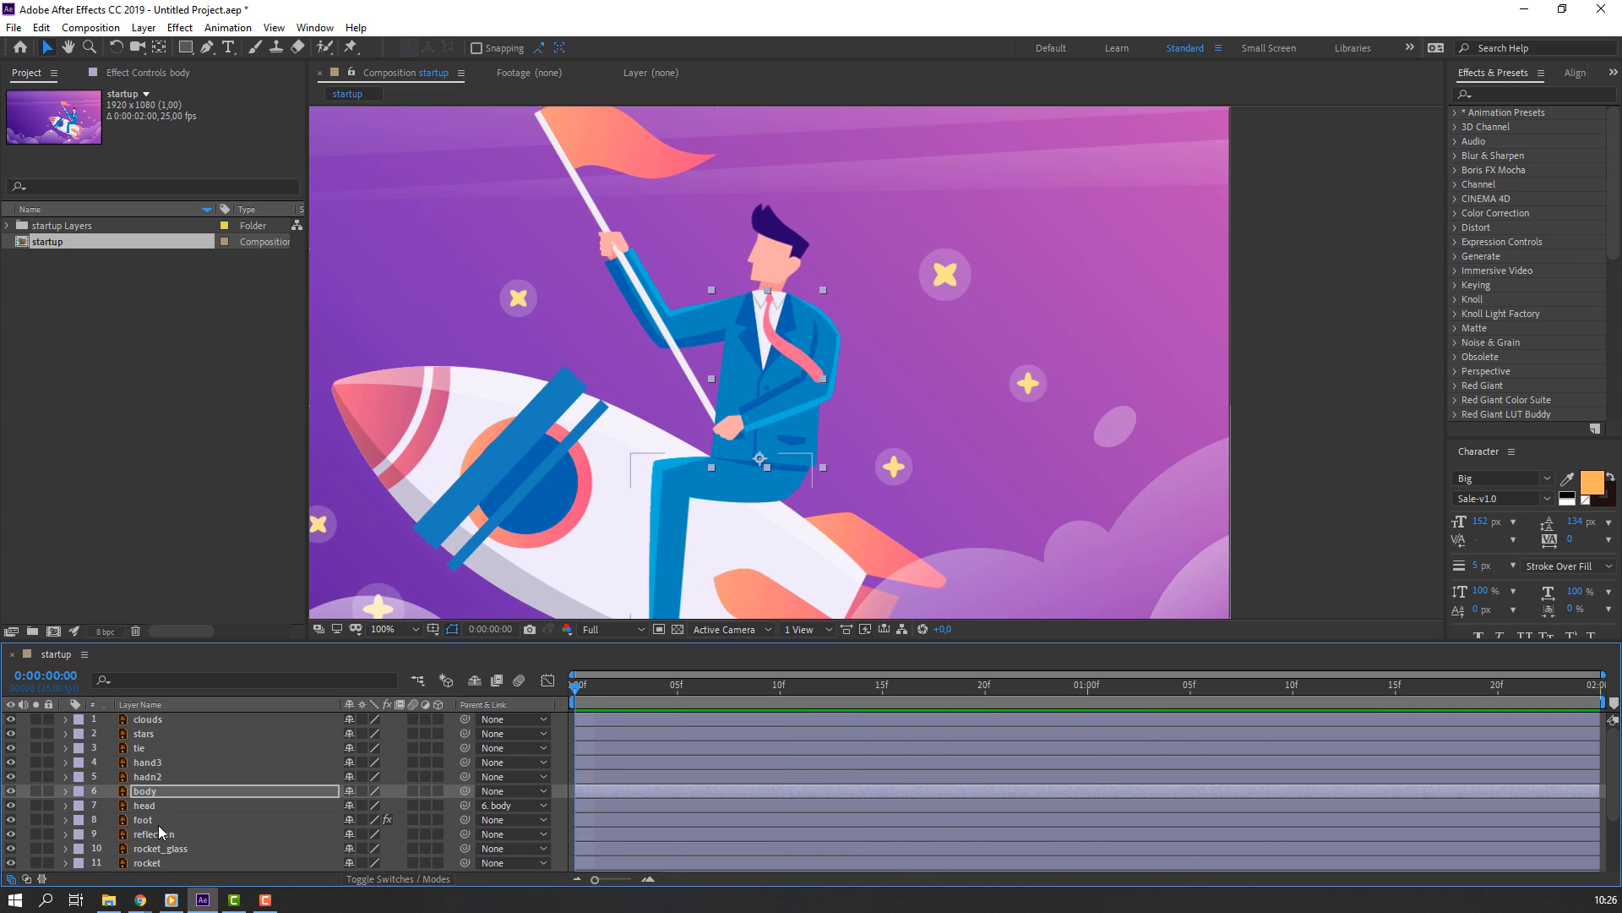
# Parent the hand1 layer to body
pyautogui.scroll(-3, 177, 850)
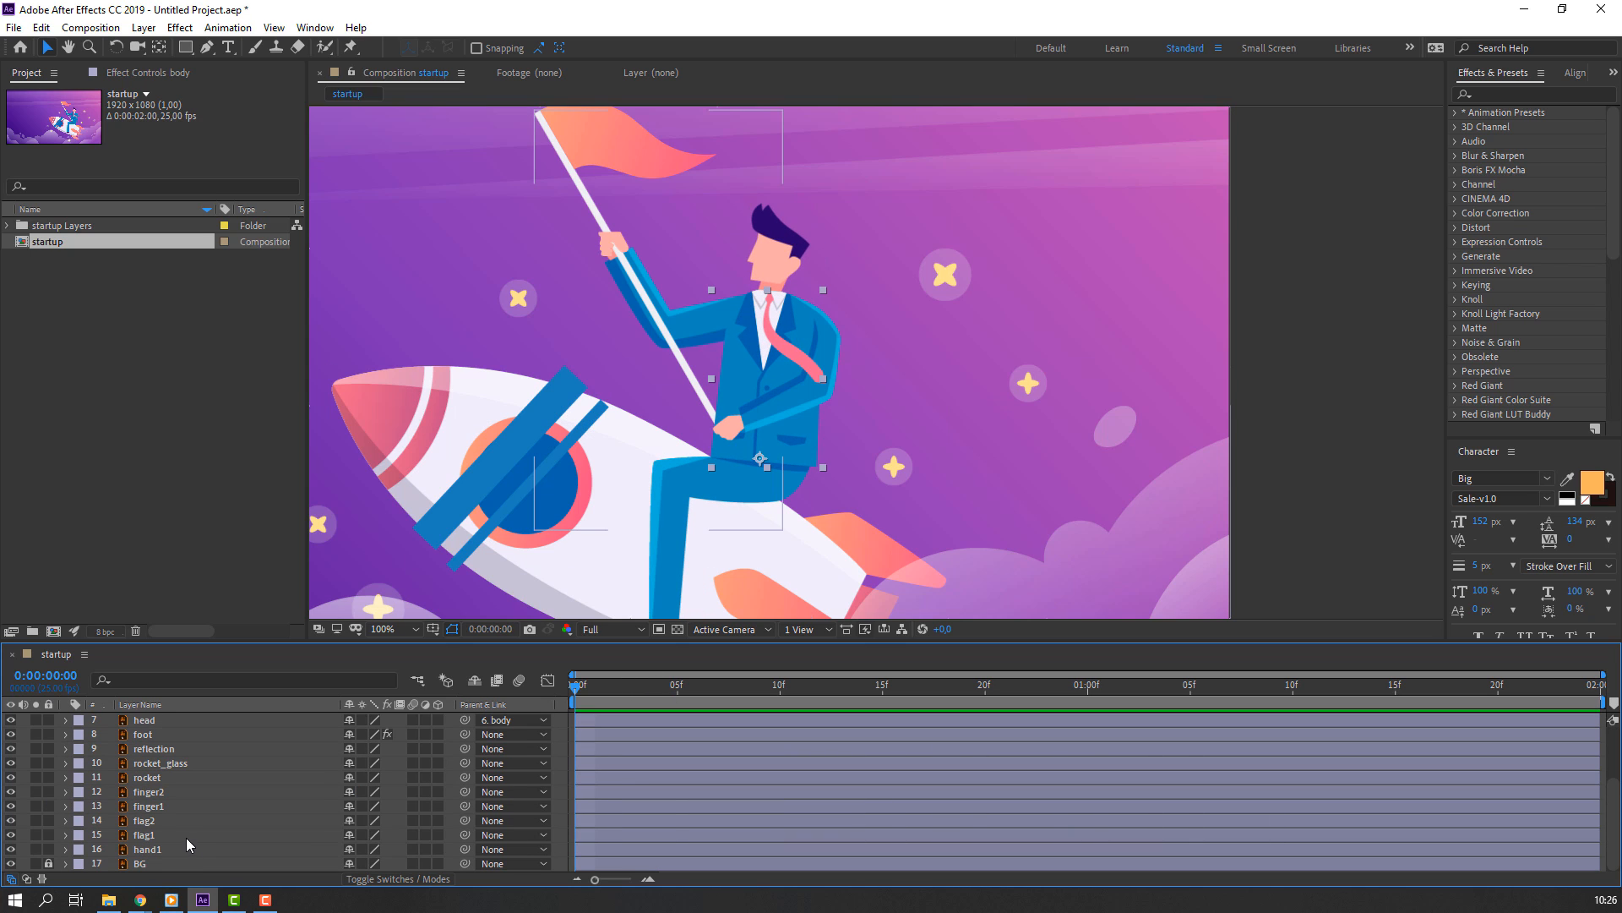
pyautogui.click(160, 848)
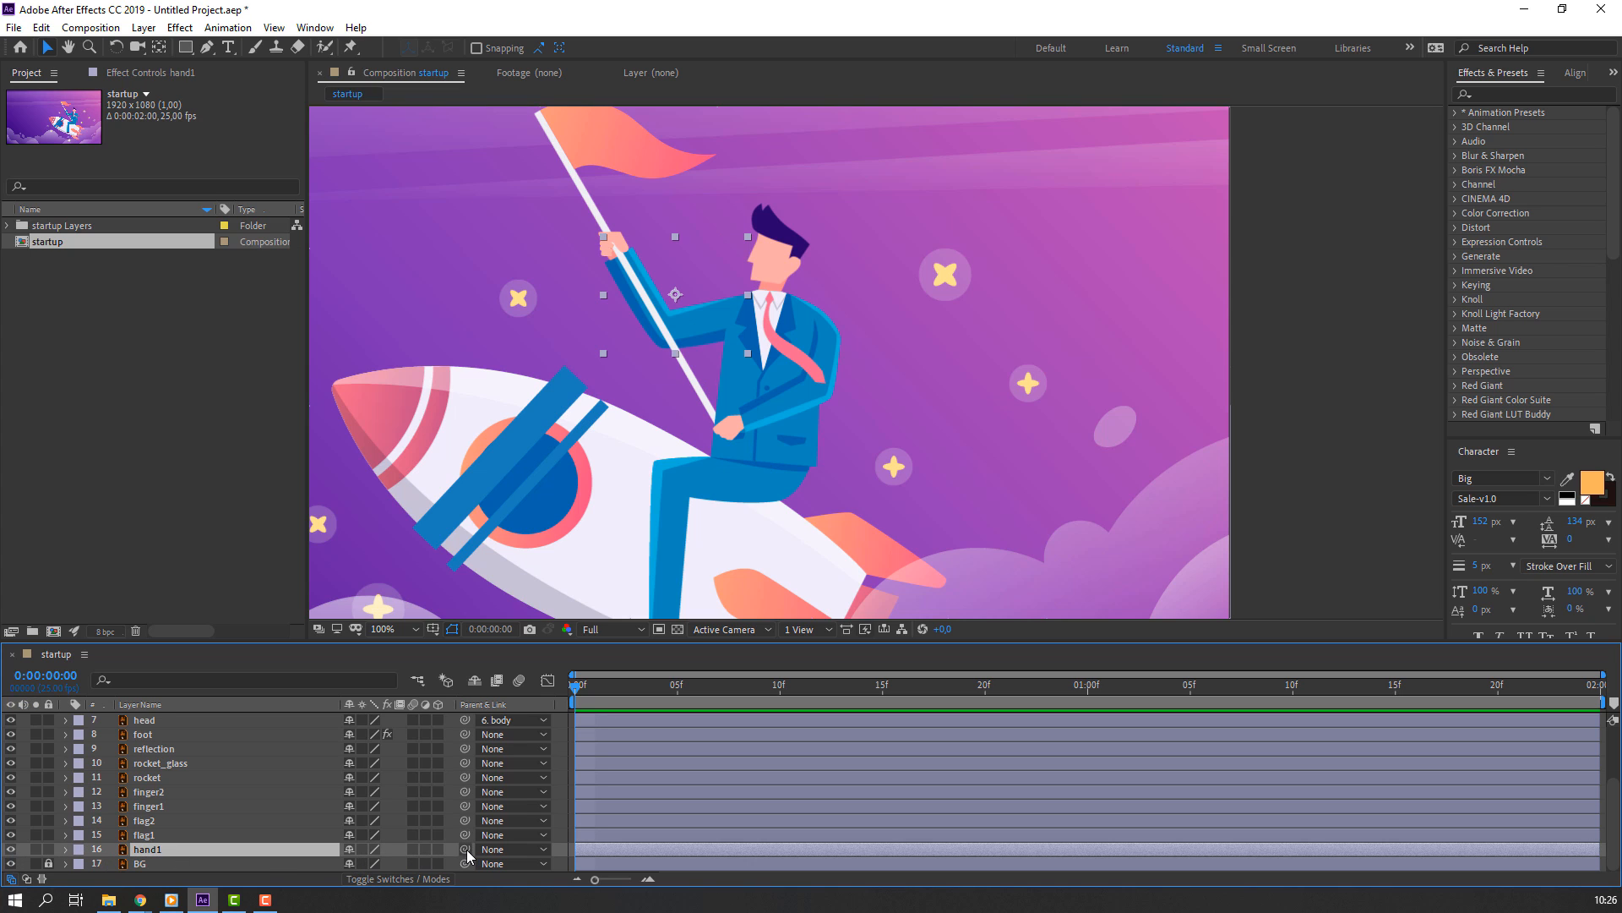
pyautogui.moveTo(467, 850); pyautogui.dragTo(182, 790)
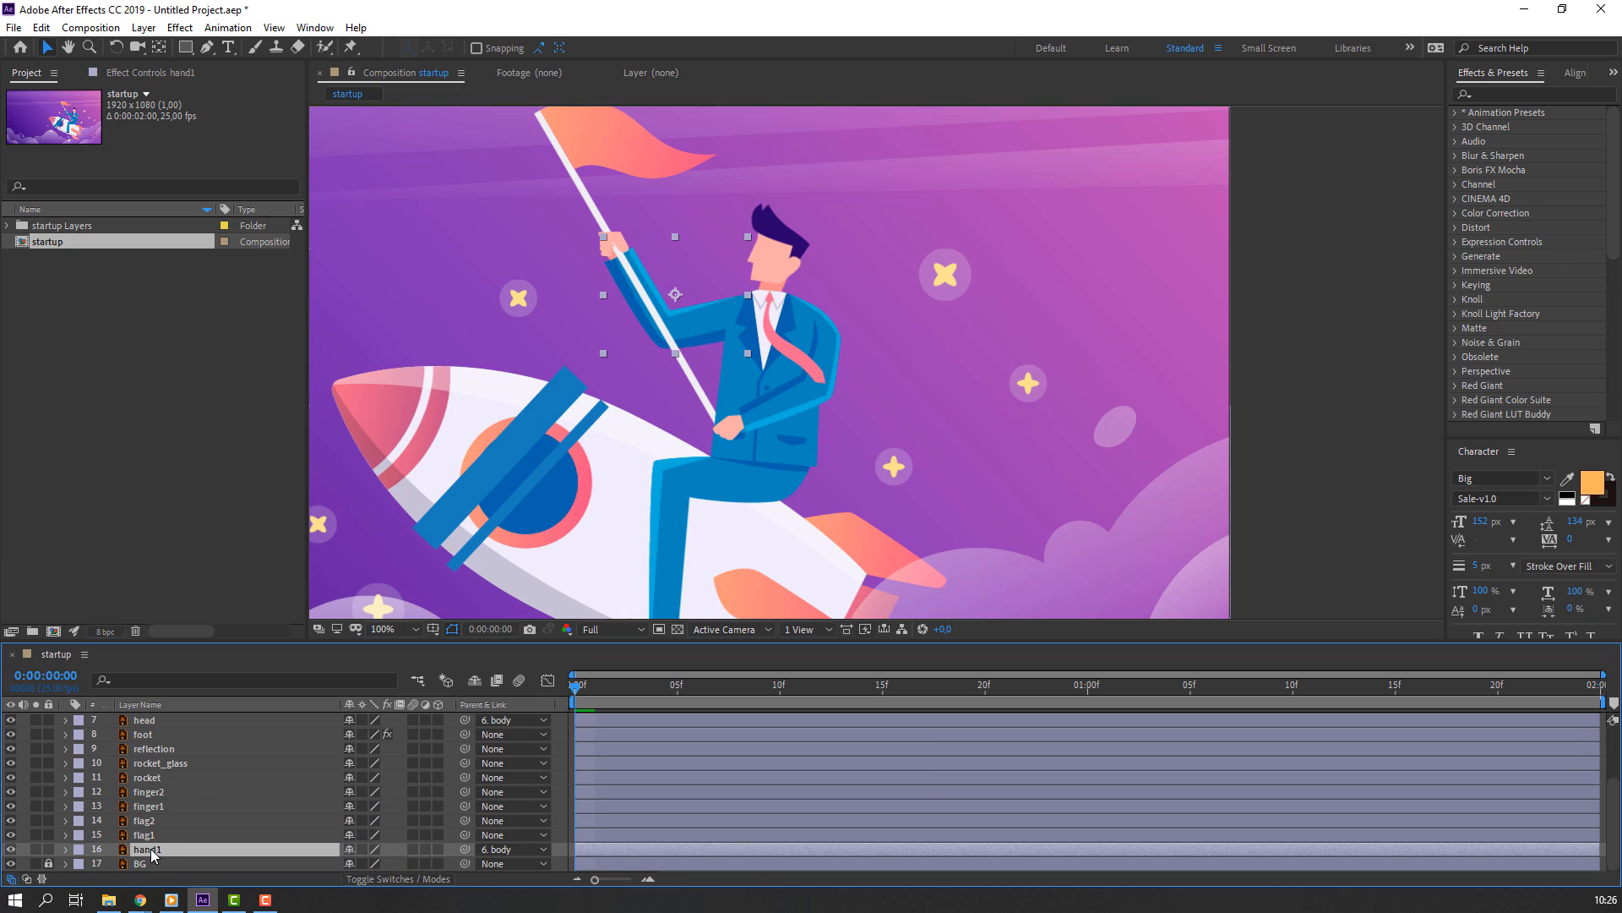
# Solo hand1 to move its anchor point to the shoulder end of the arm, unsolo it, and preview the motion
pyautogui.click(158, 49)
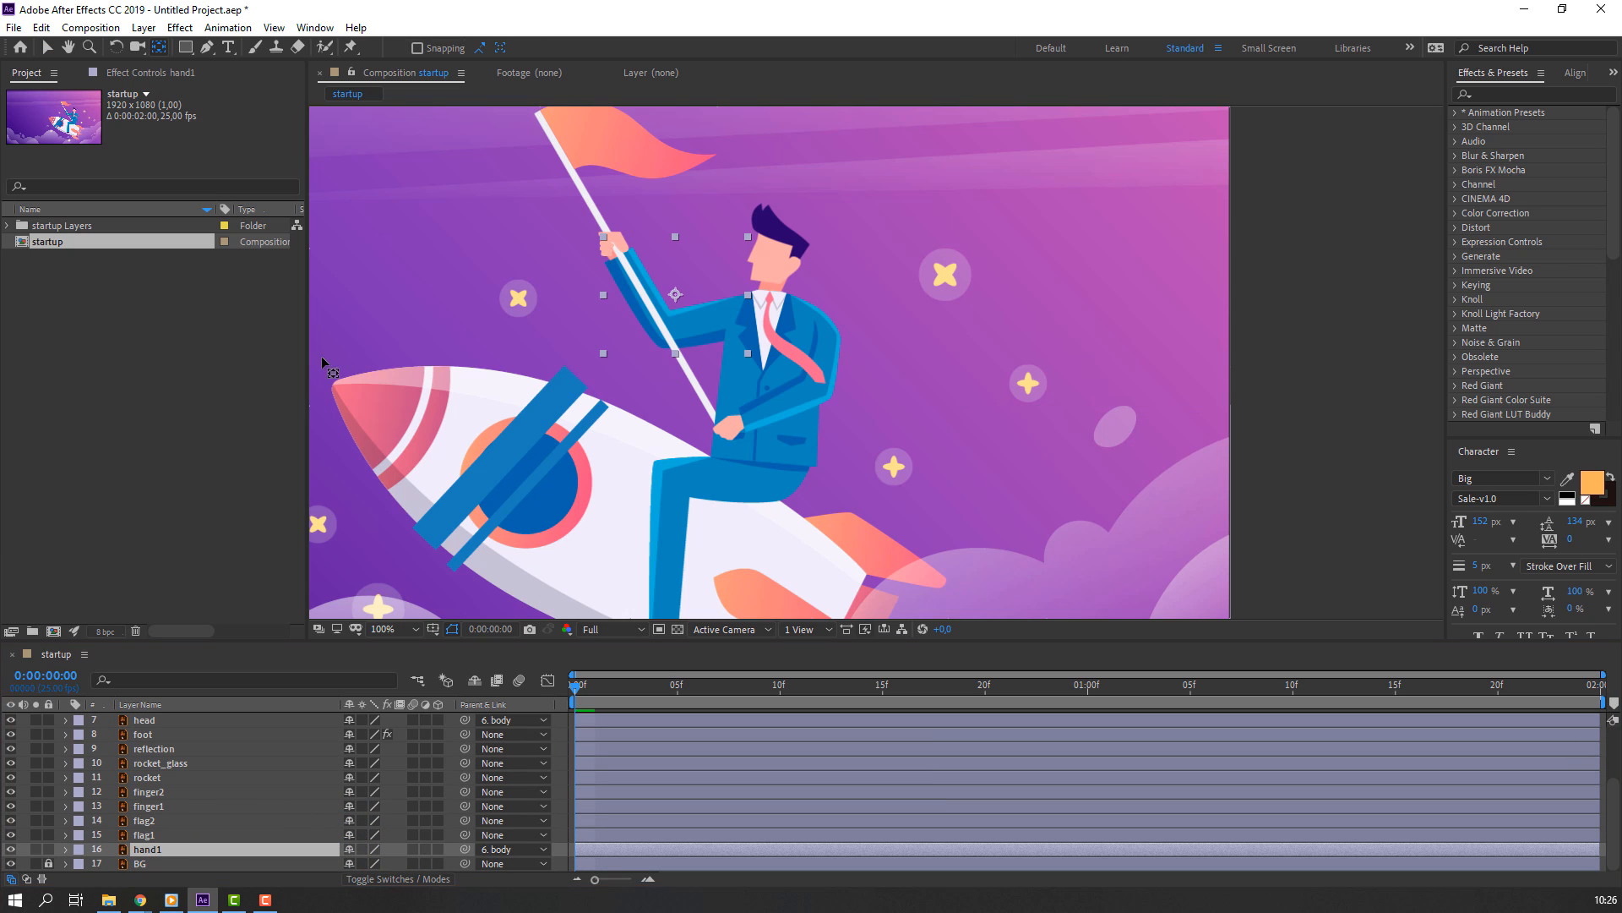
pyautogui.click(36, 849)
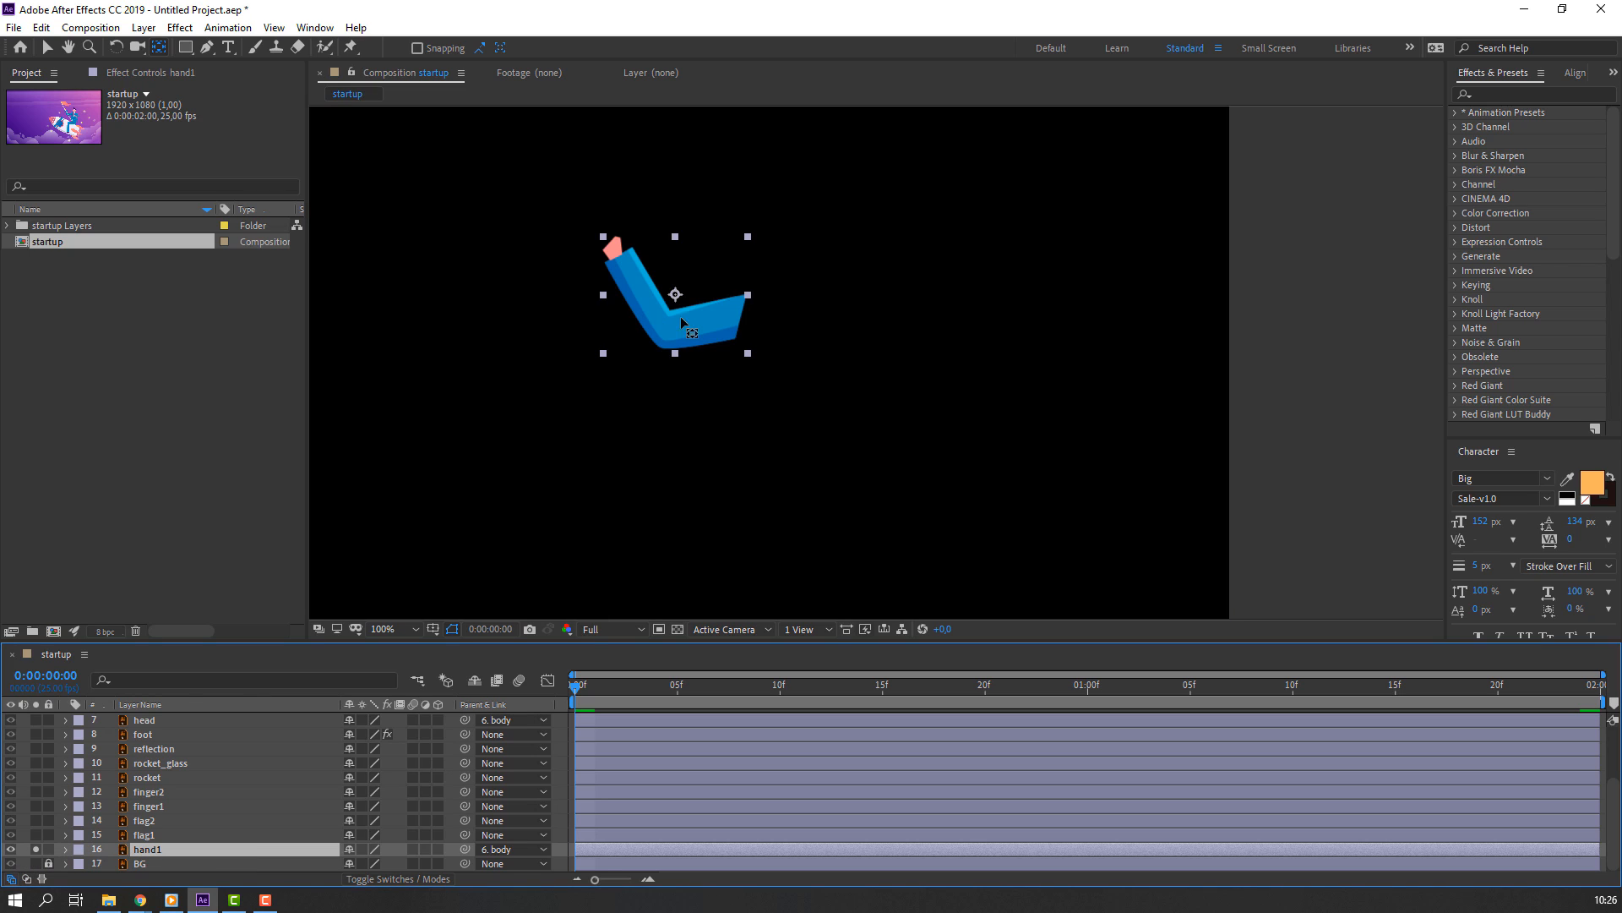
pyautogui.moveTo(676, 294); pyautogui.dragTo(737, 319)
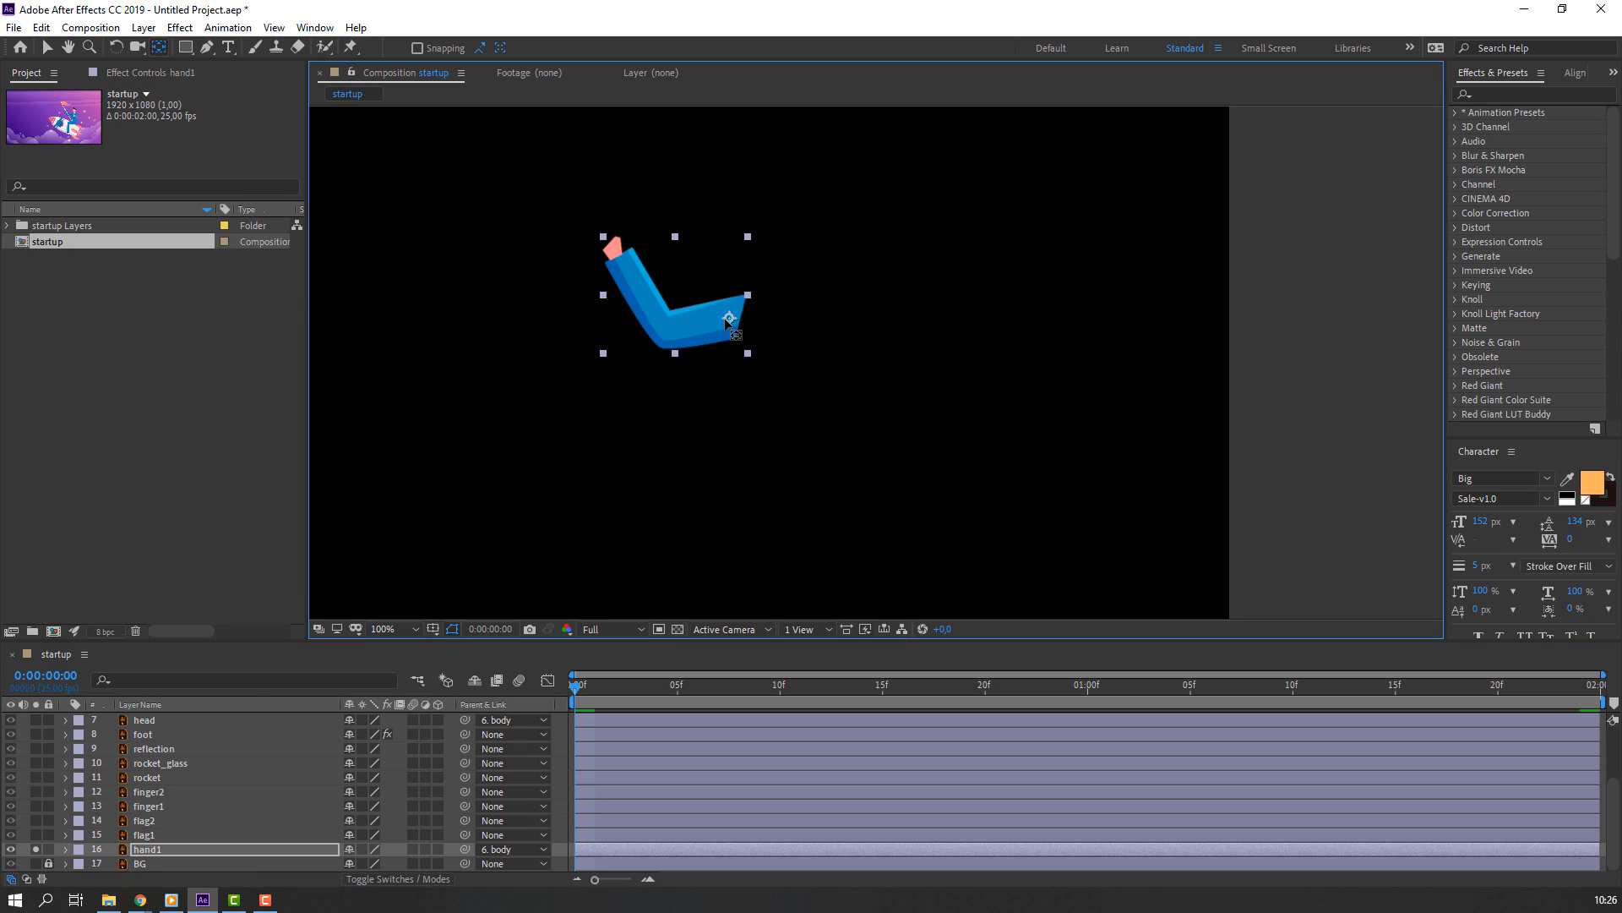
pyautogui.click(47, 48)
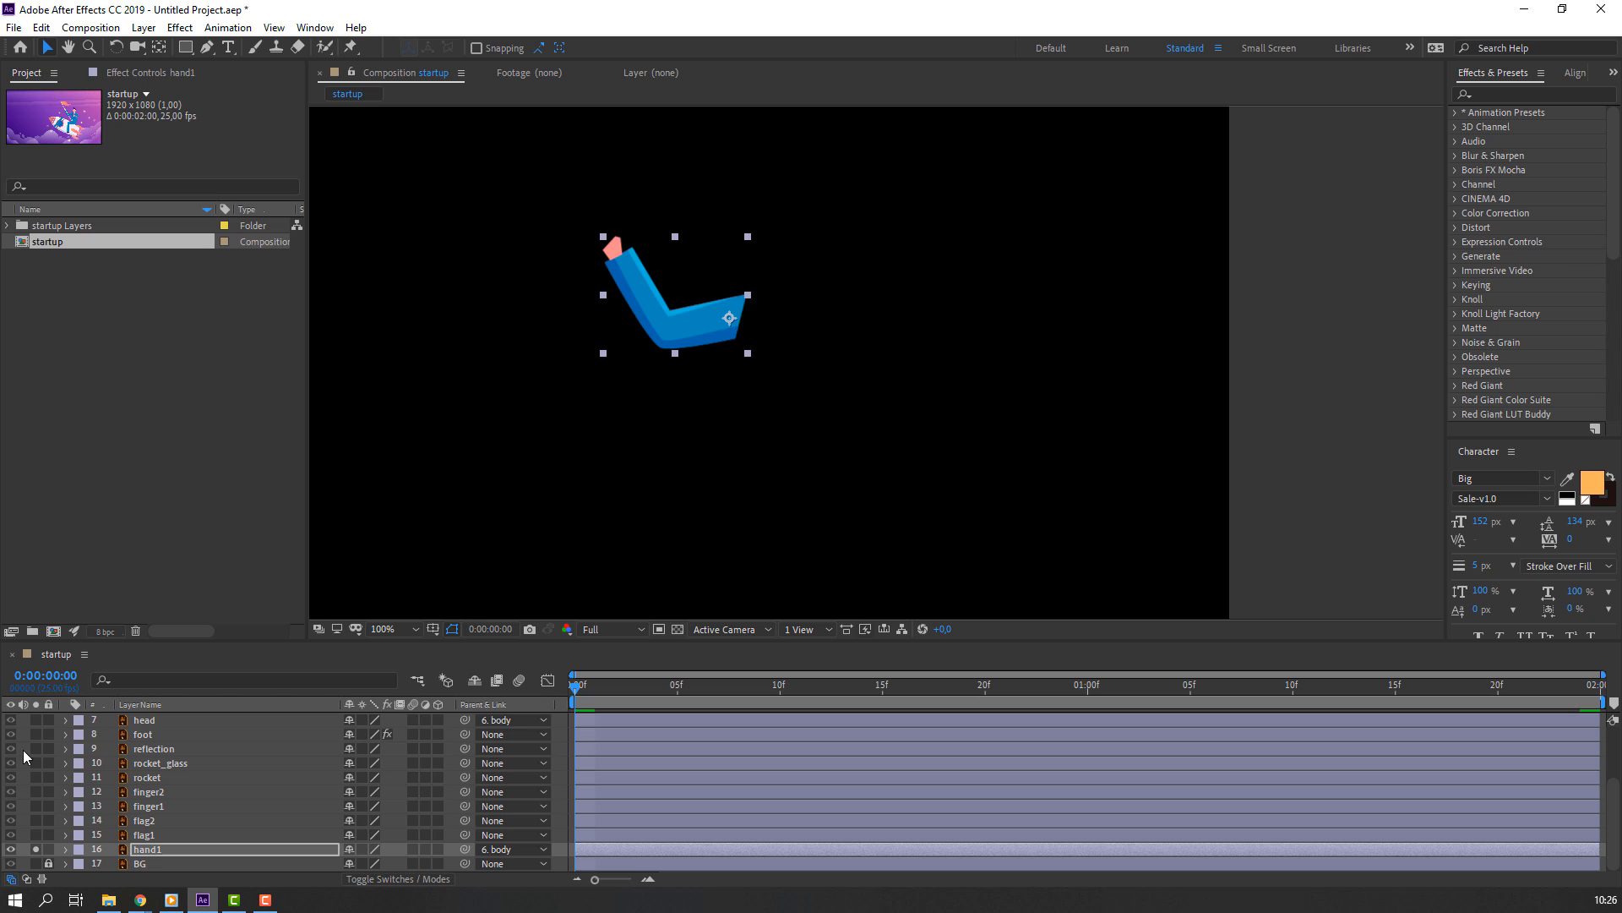
pyautogui.click(35, 849)
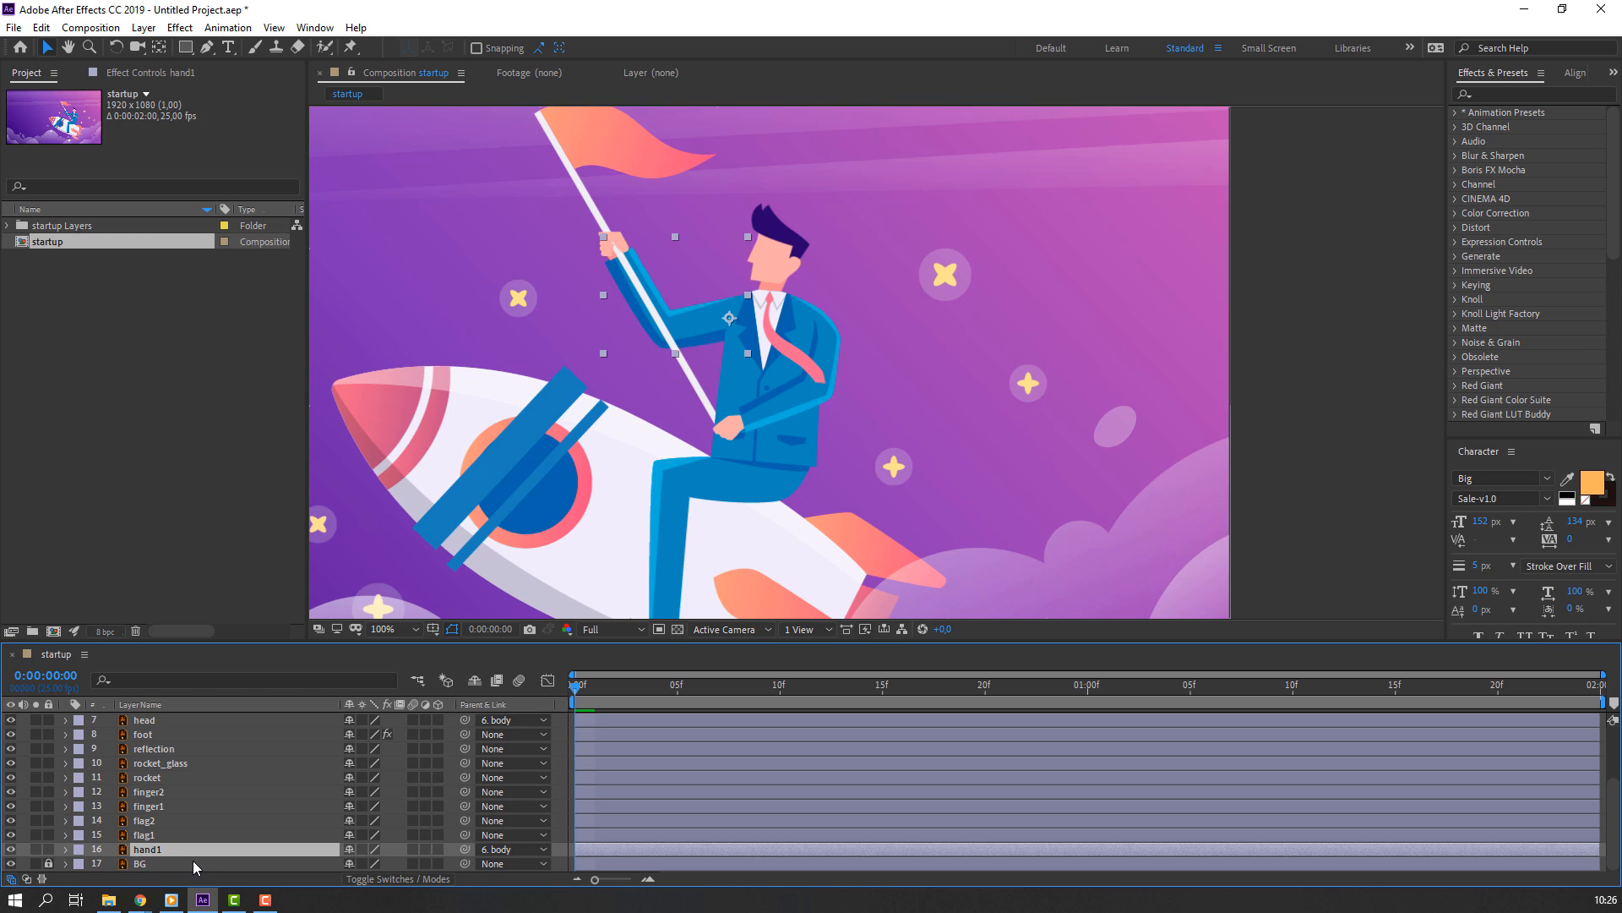
pyautogui.press('space')
pyautogui.press('space')
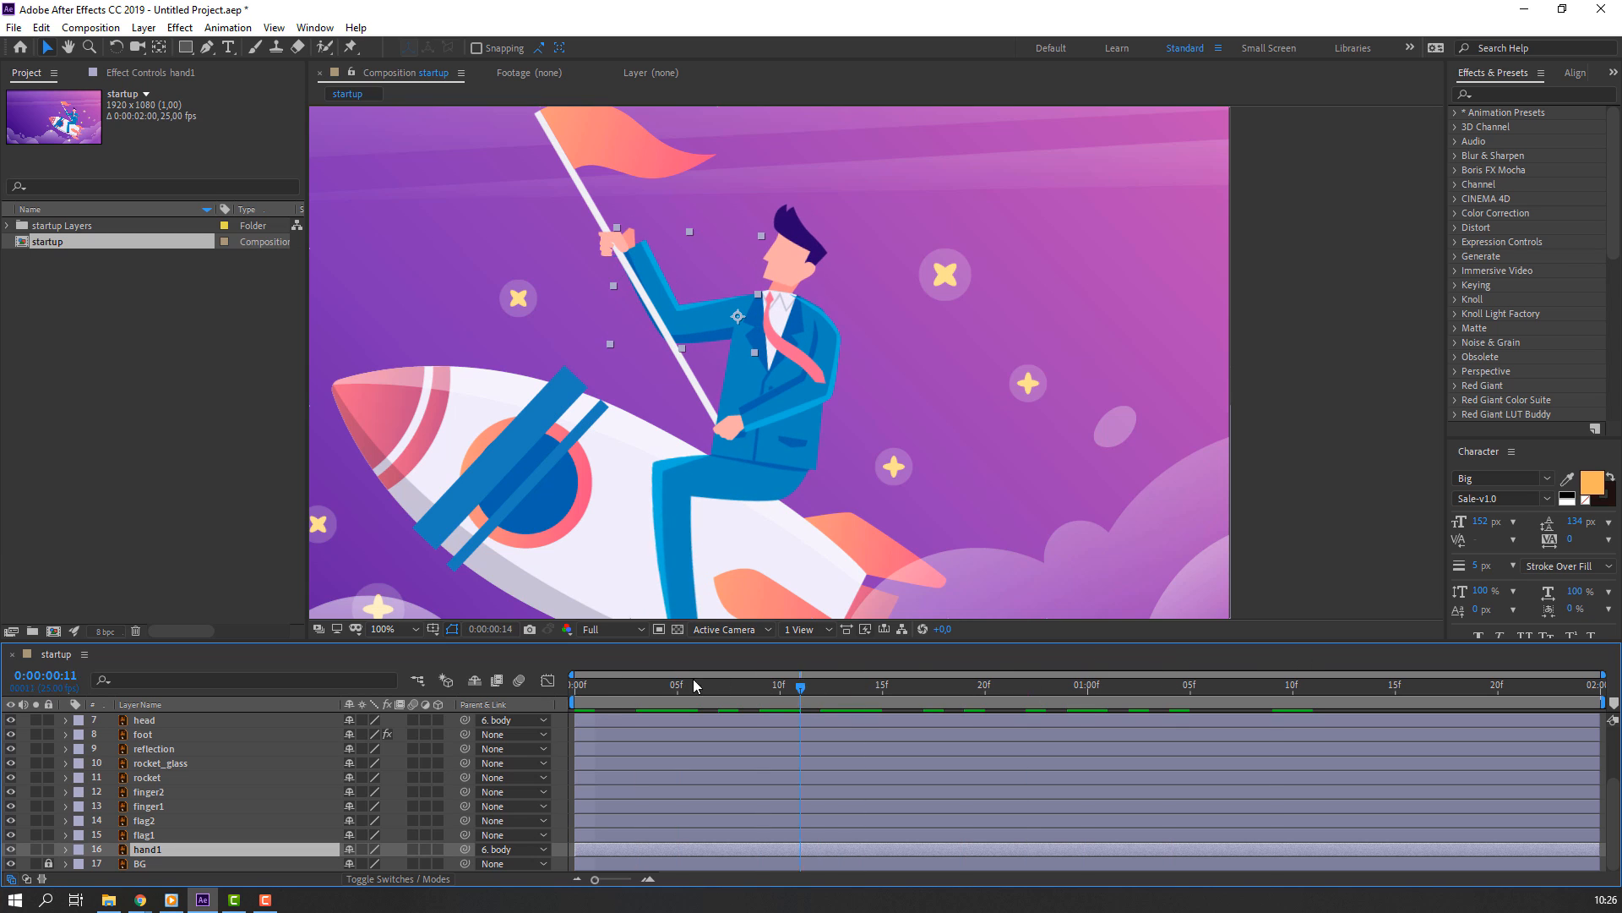
# Parent the finger1 and finger2 layers to hand1 and preview the motion
pyautogui.click(169, 807)
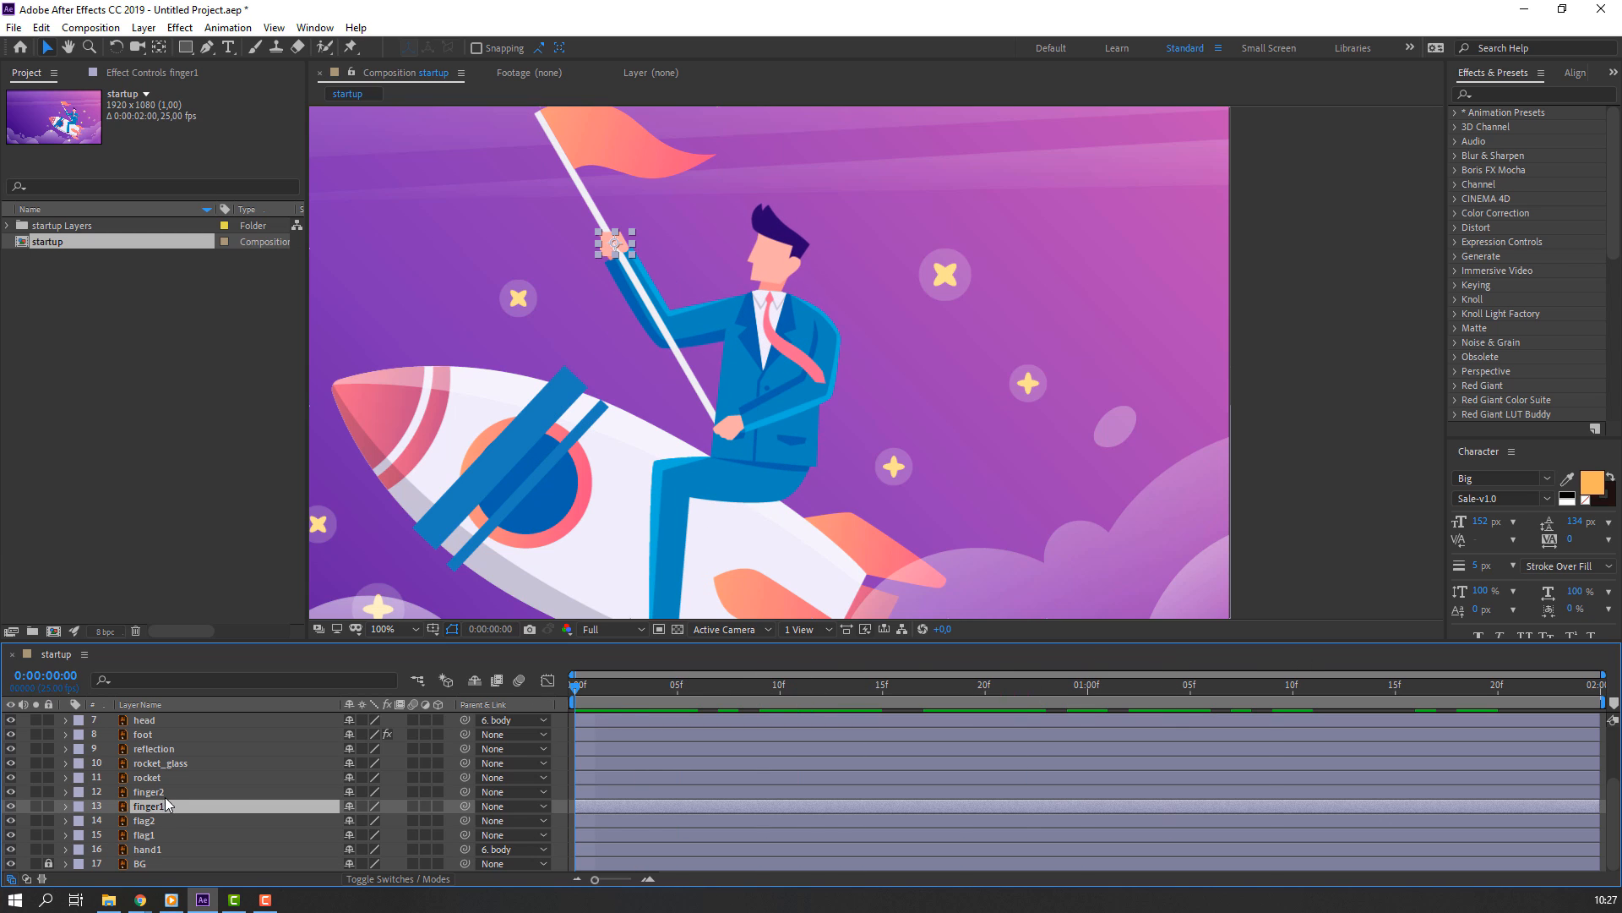
pyautogui.keyDown('ctrl'); pyautogui.click(164, 791); pyautogui.keyUp('ctrl')
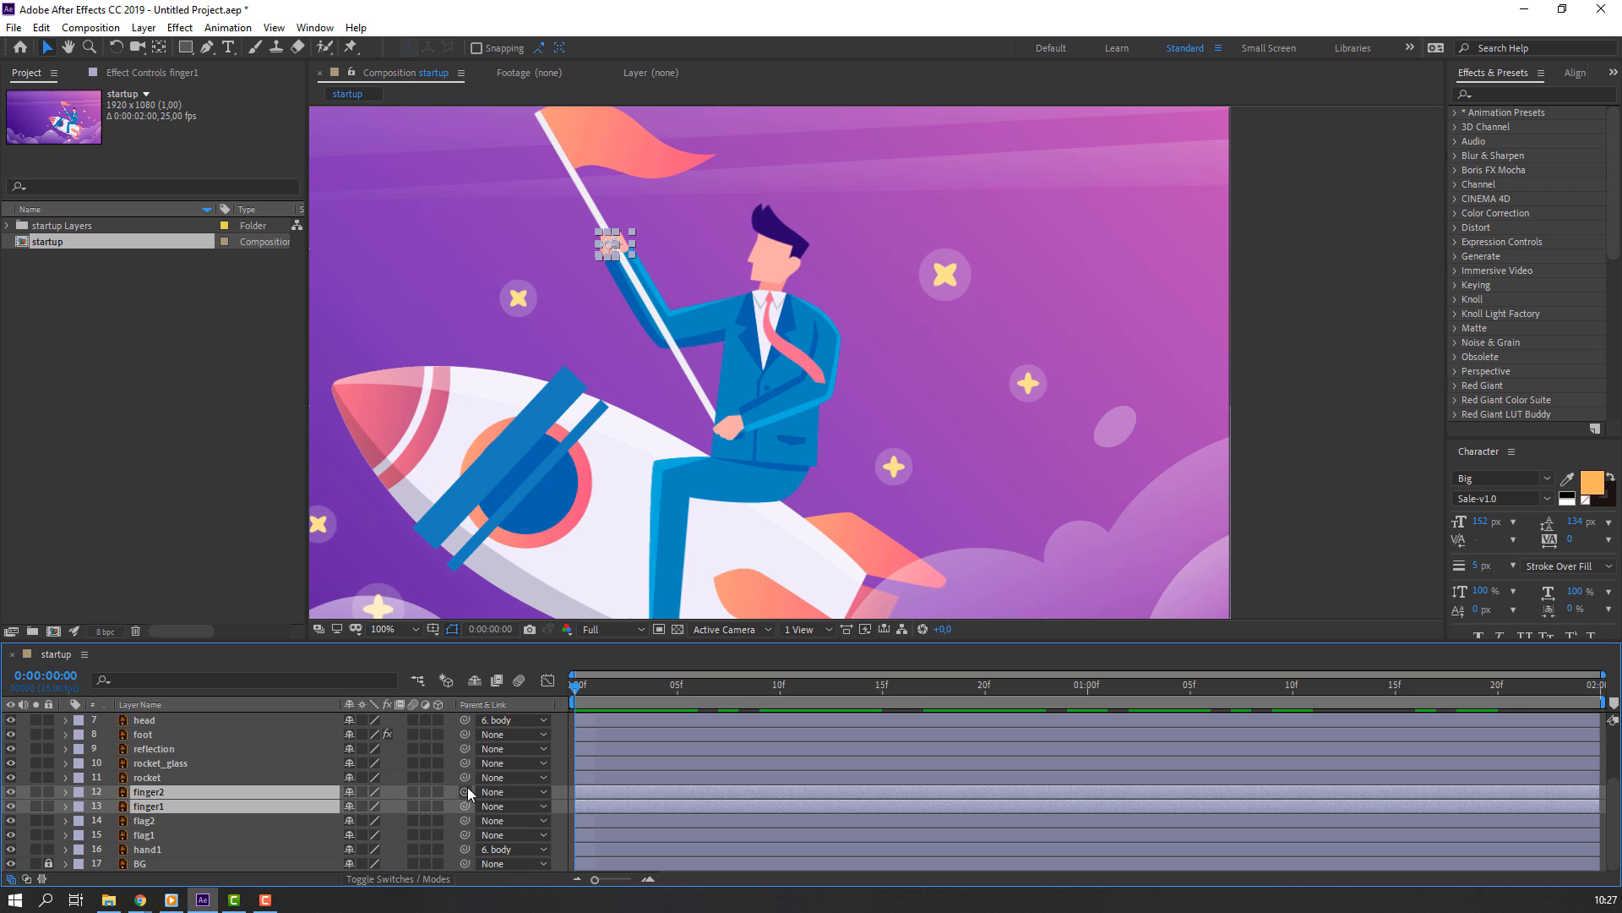
pyautogui.moveTo(468, 790); pyautogui.dragTo(155, 846)
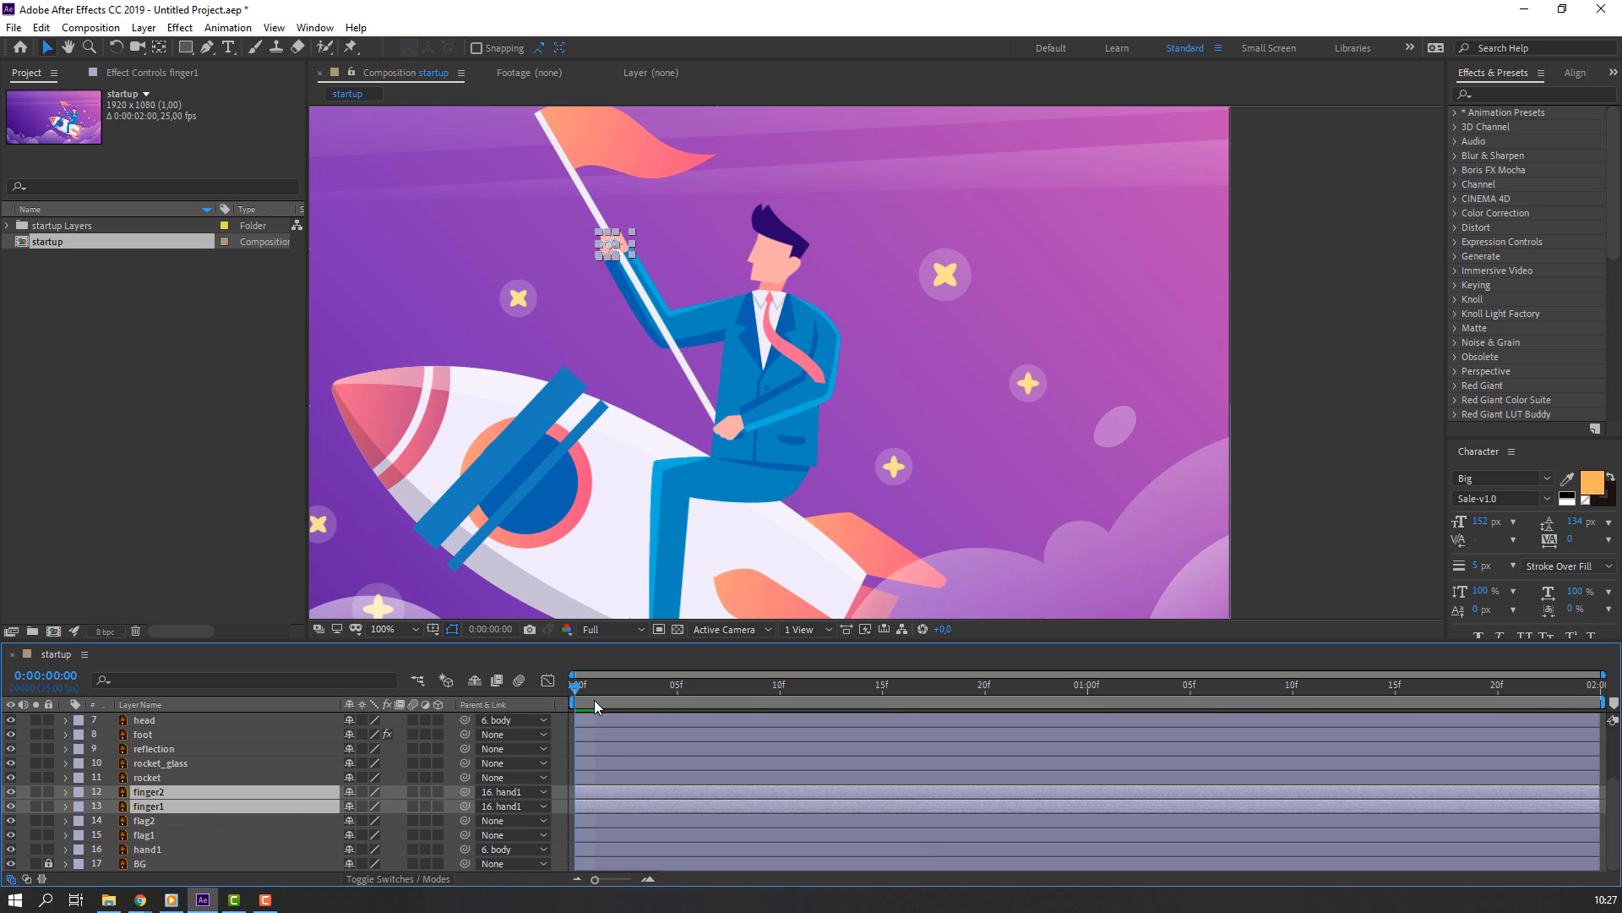
pyautogui.press('space')
pyautogui.press('space')
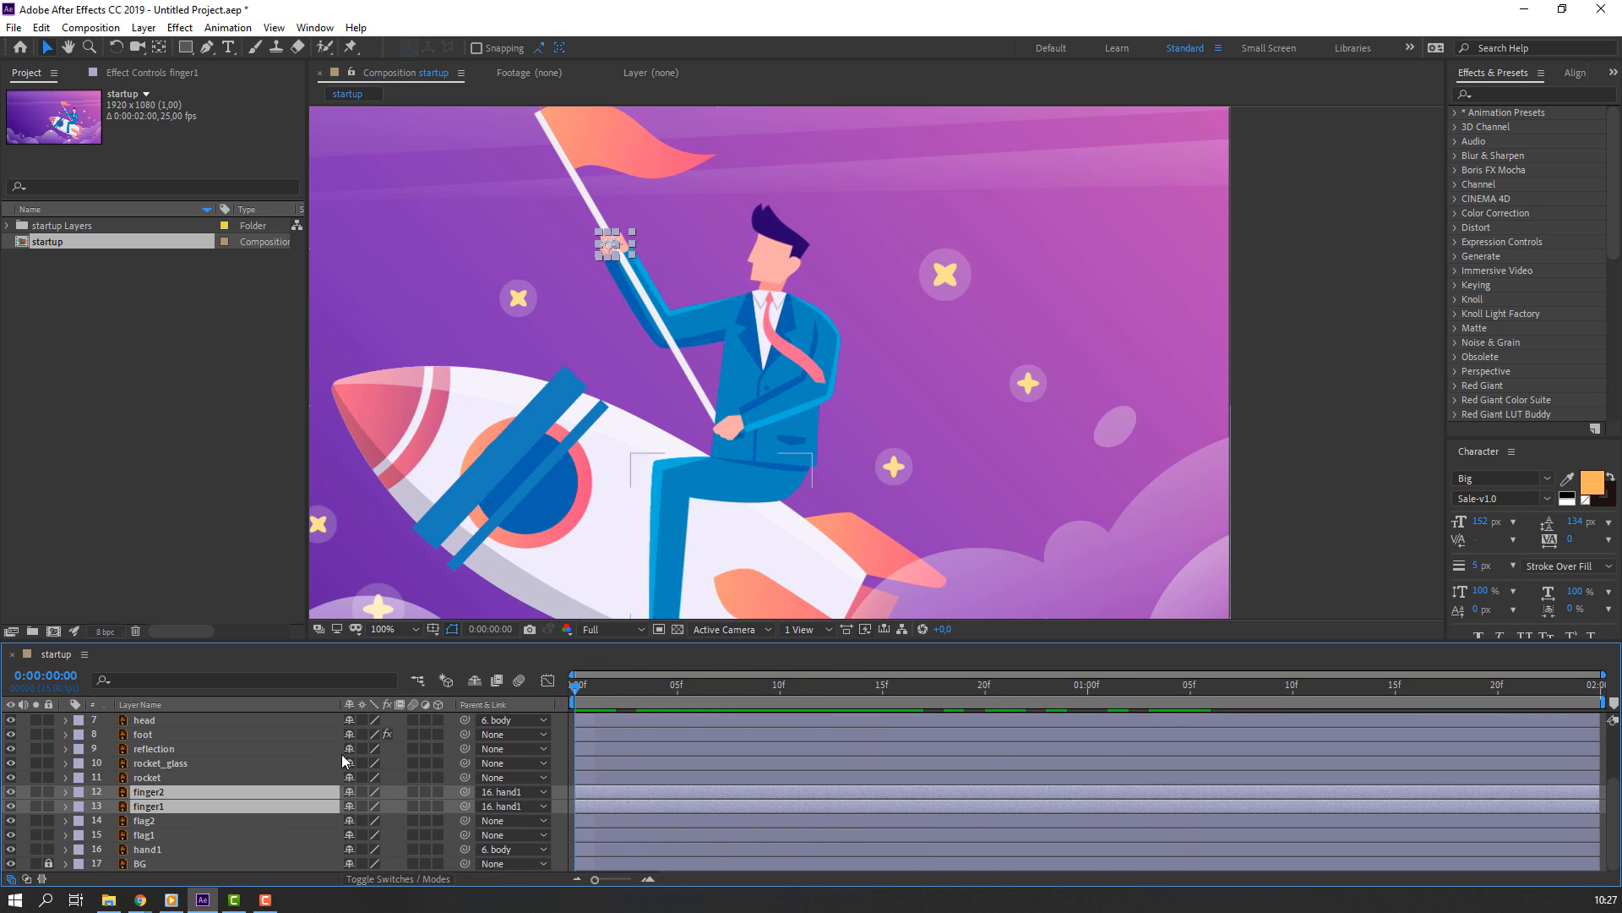
# Parent flag1 to hand1 and flag2 to flag1, and check the motion from the first frame
pyautogui.click(174, 833)
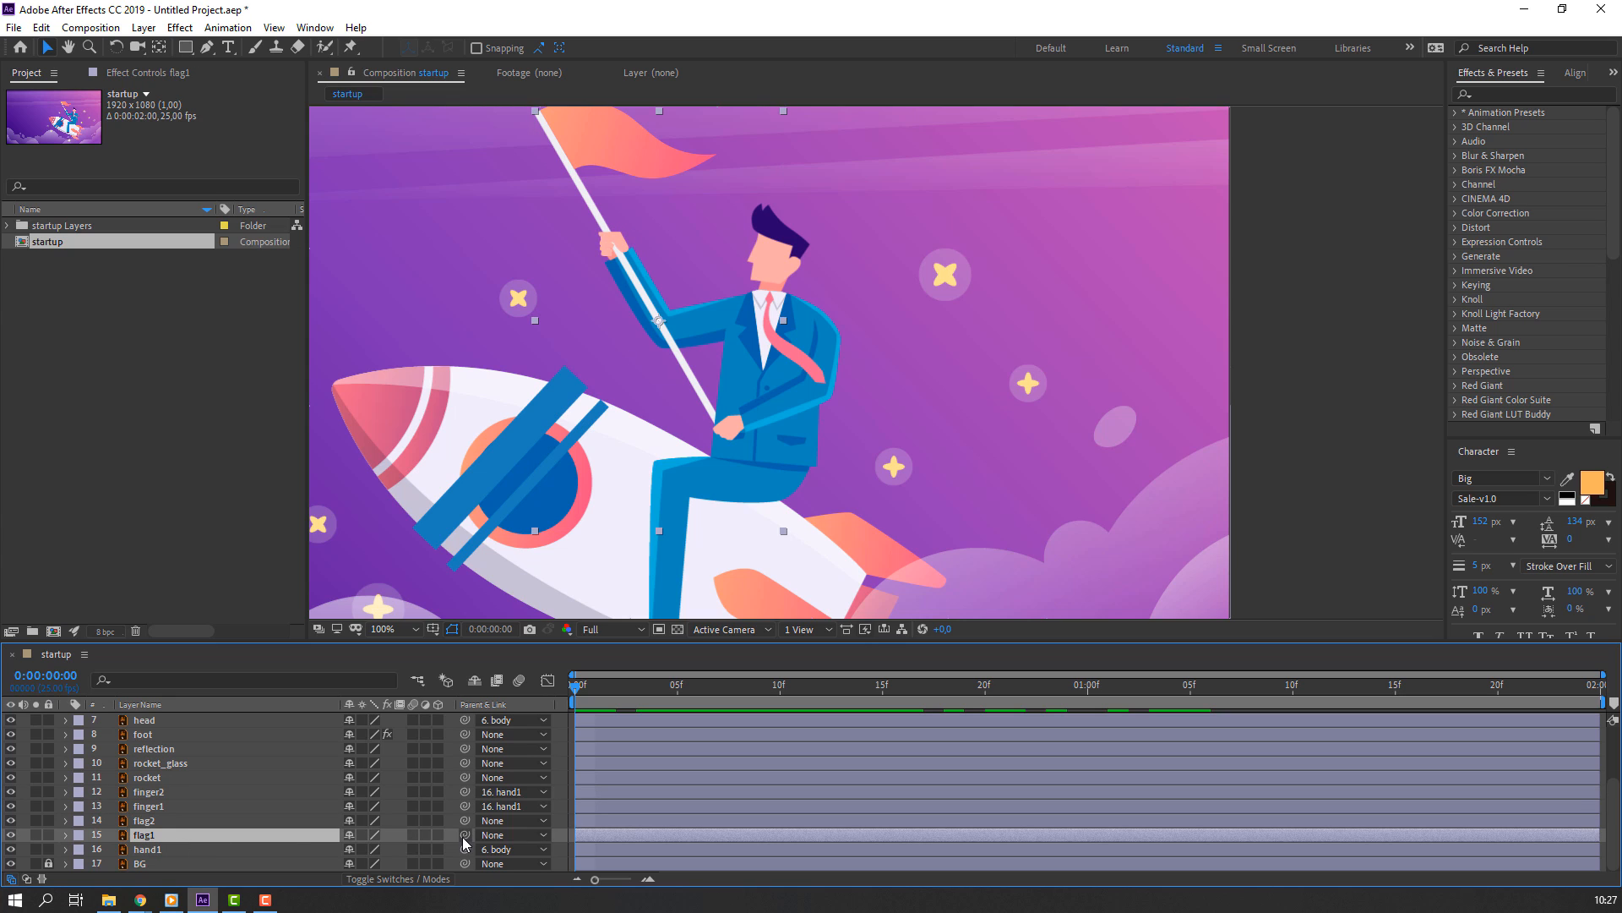
pyautogui.moveTo(464, 836); pyautogui.dragTo(146, 849)
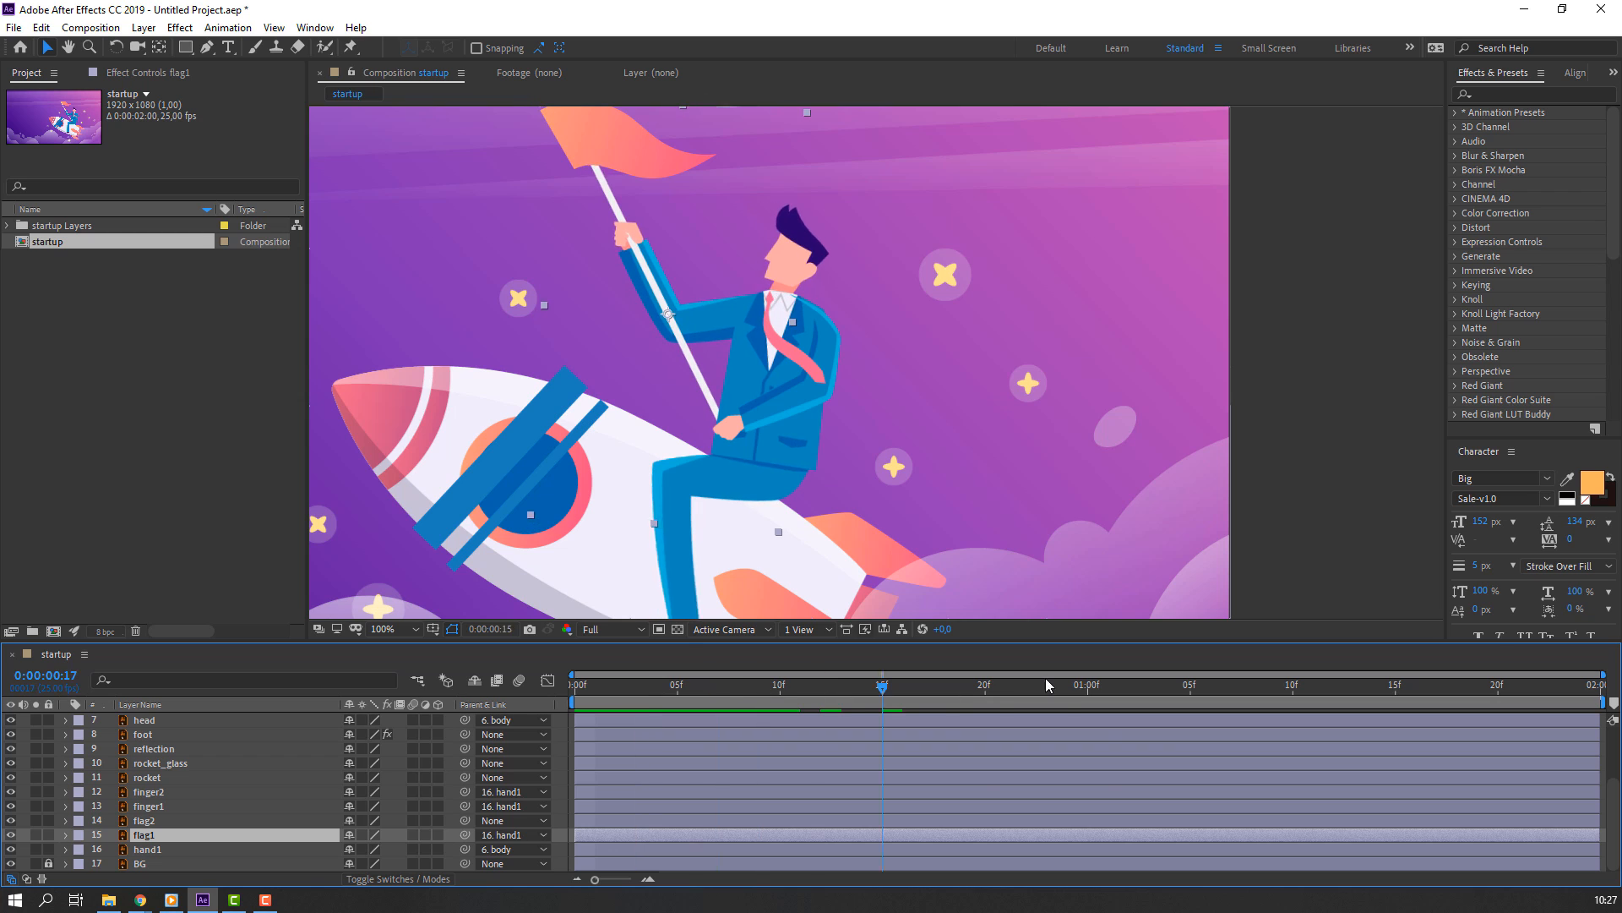
pyautogui.click(161, 821)
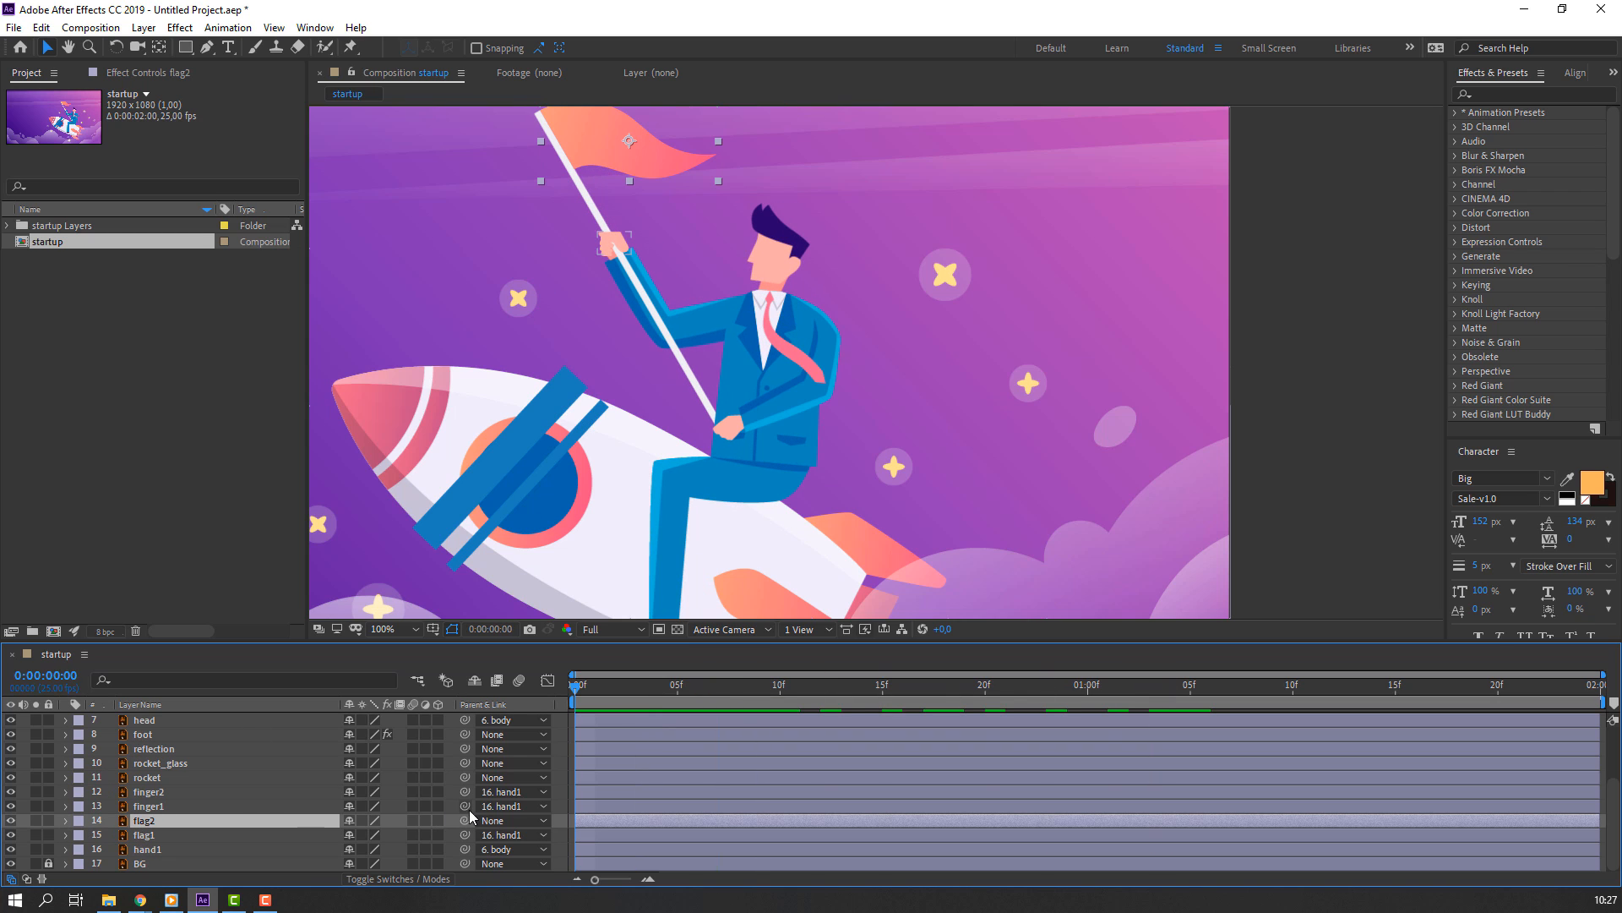
pyautogui.moveTo(464, 821); pyautogui.dragTo(148, 835)
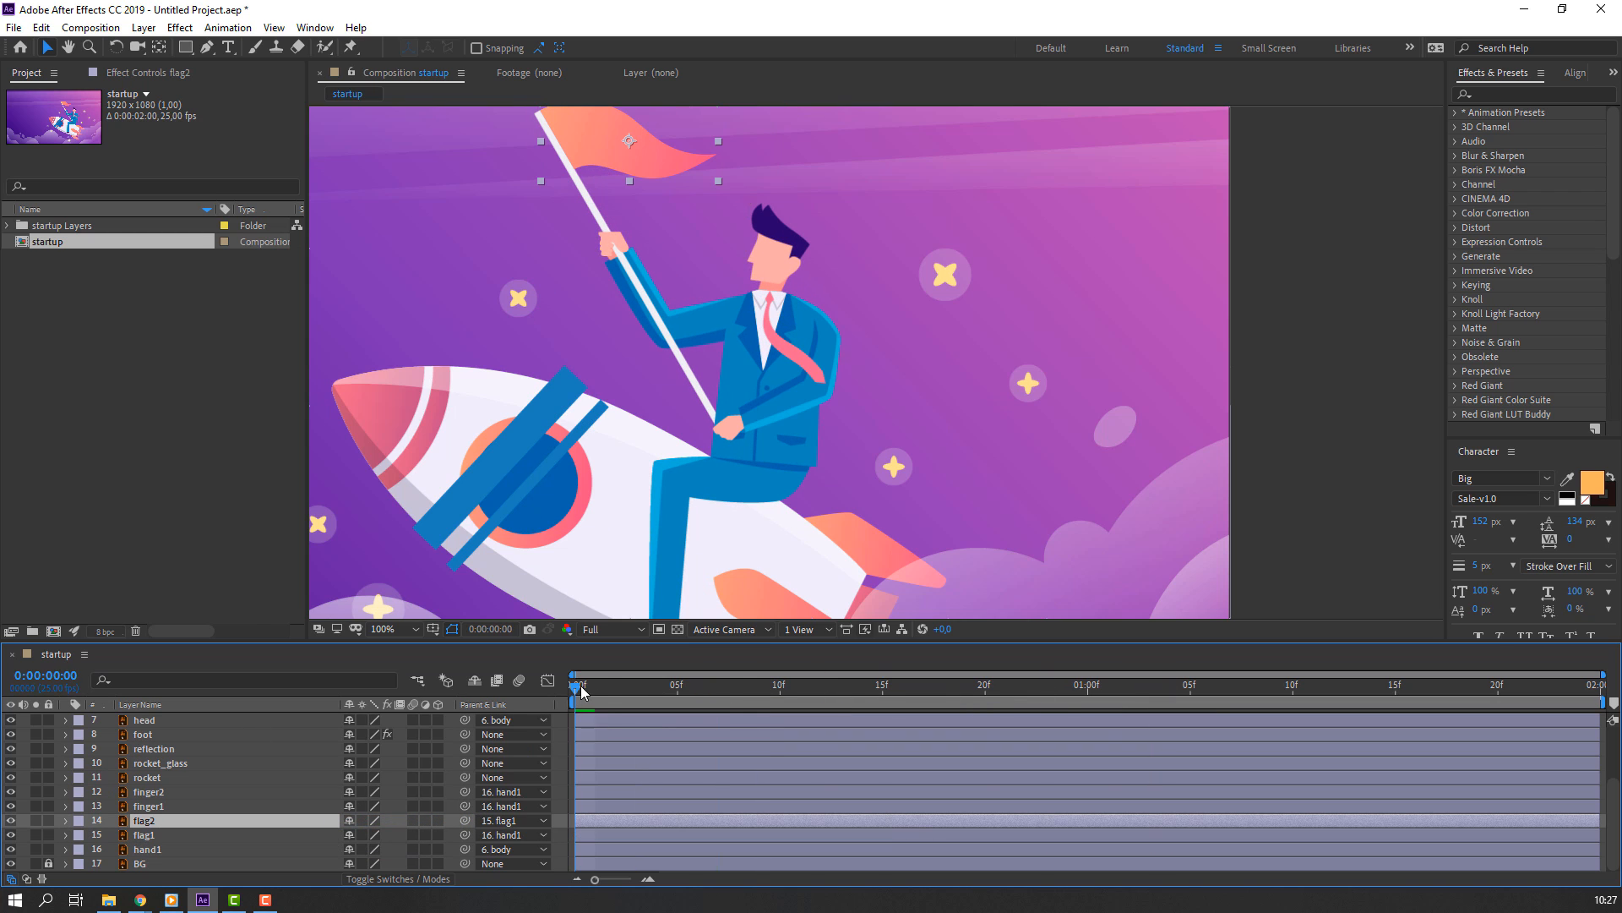
pyautogui.moveTo(581, 686); pyautogui.dragTo(549, 706)
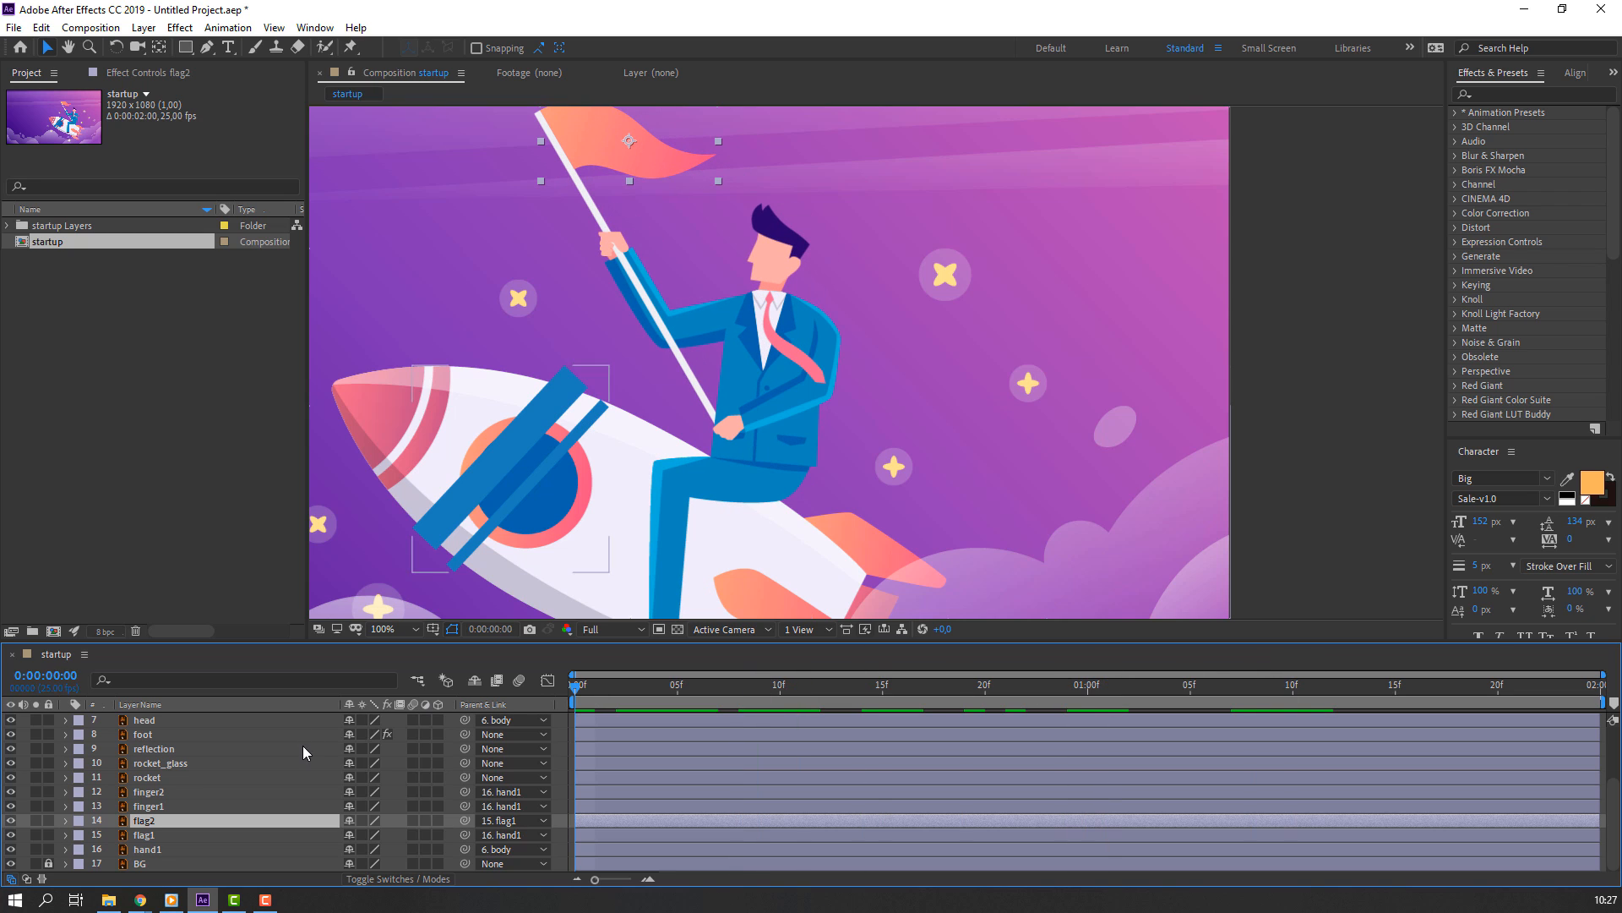
# Move the tie layer's anchor point up to the knot at the collar
pyautogui.click(773, 333)
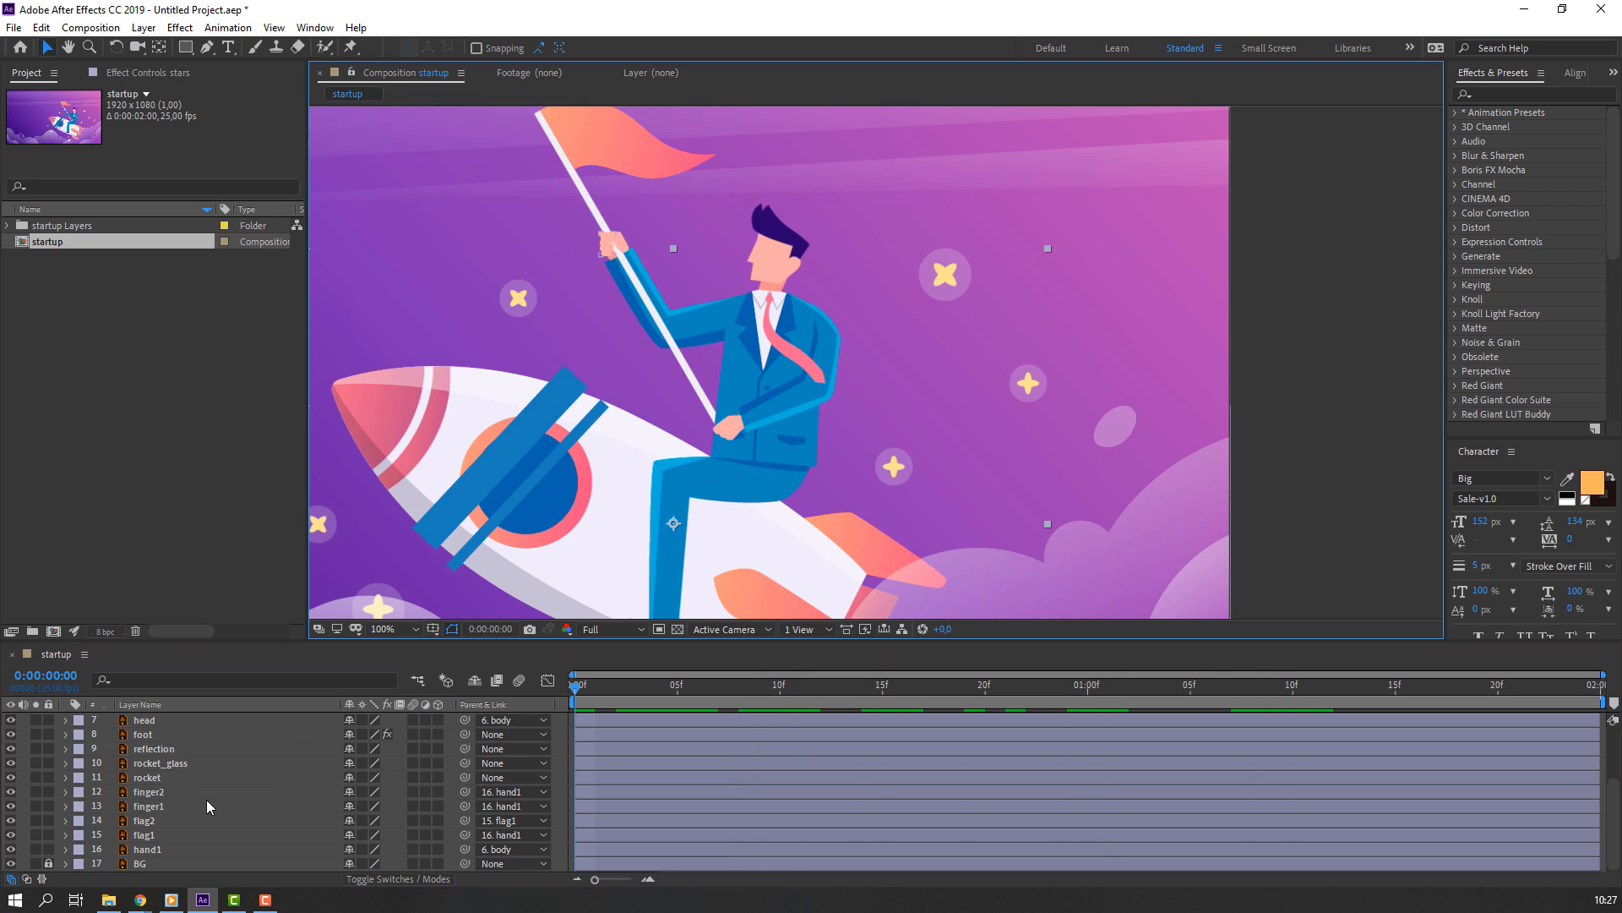
pyautogui.click(143, 748)
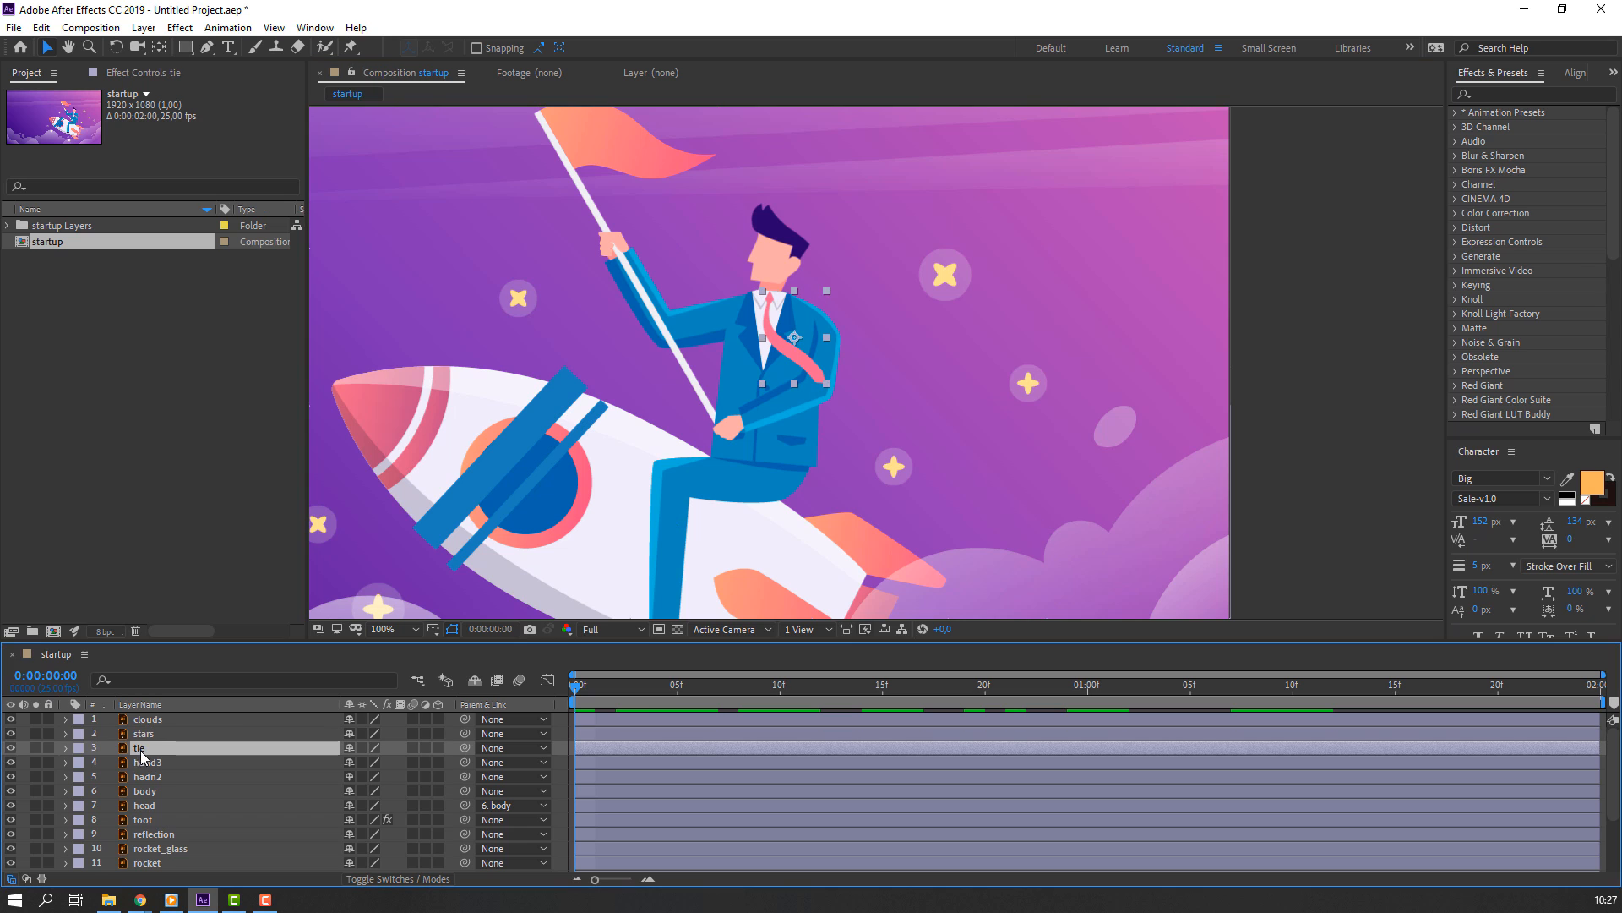
pyautogui.scroll(3, 713, 419)
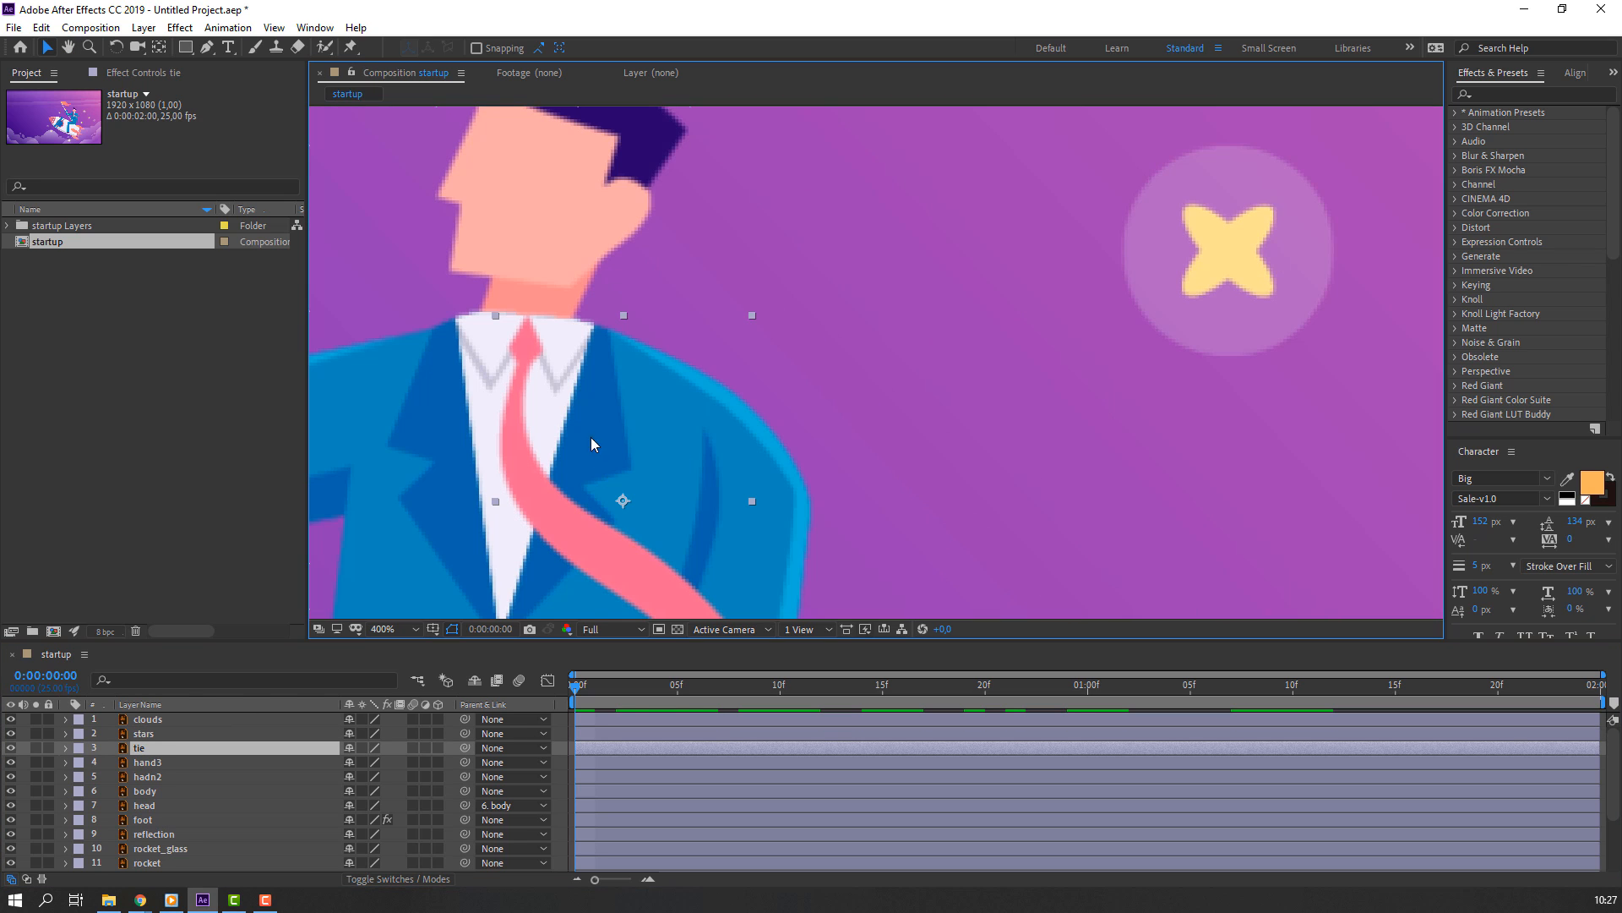
pyautogui.press('v')
pyautogui.click(159, 48)
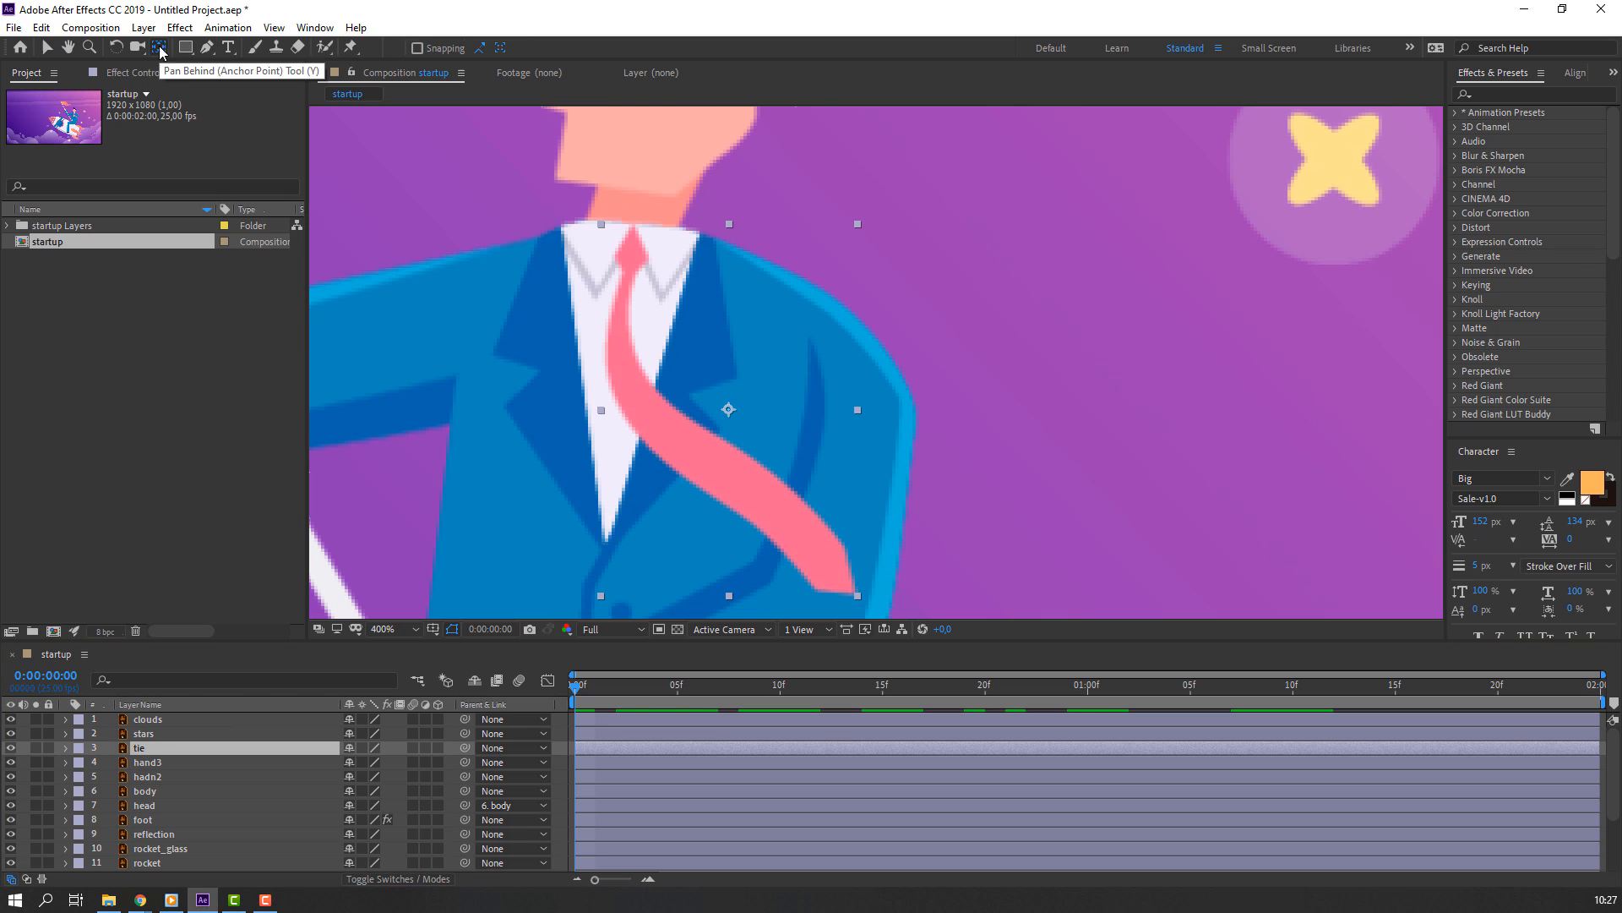
pyautogui.moveTo(729, 409); pyautogui.dragTo(630, 268)
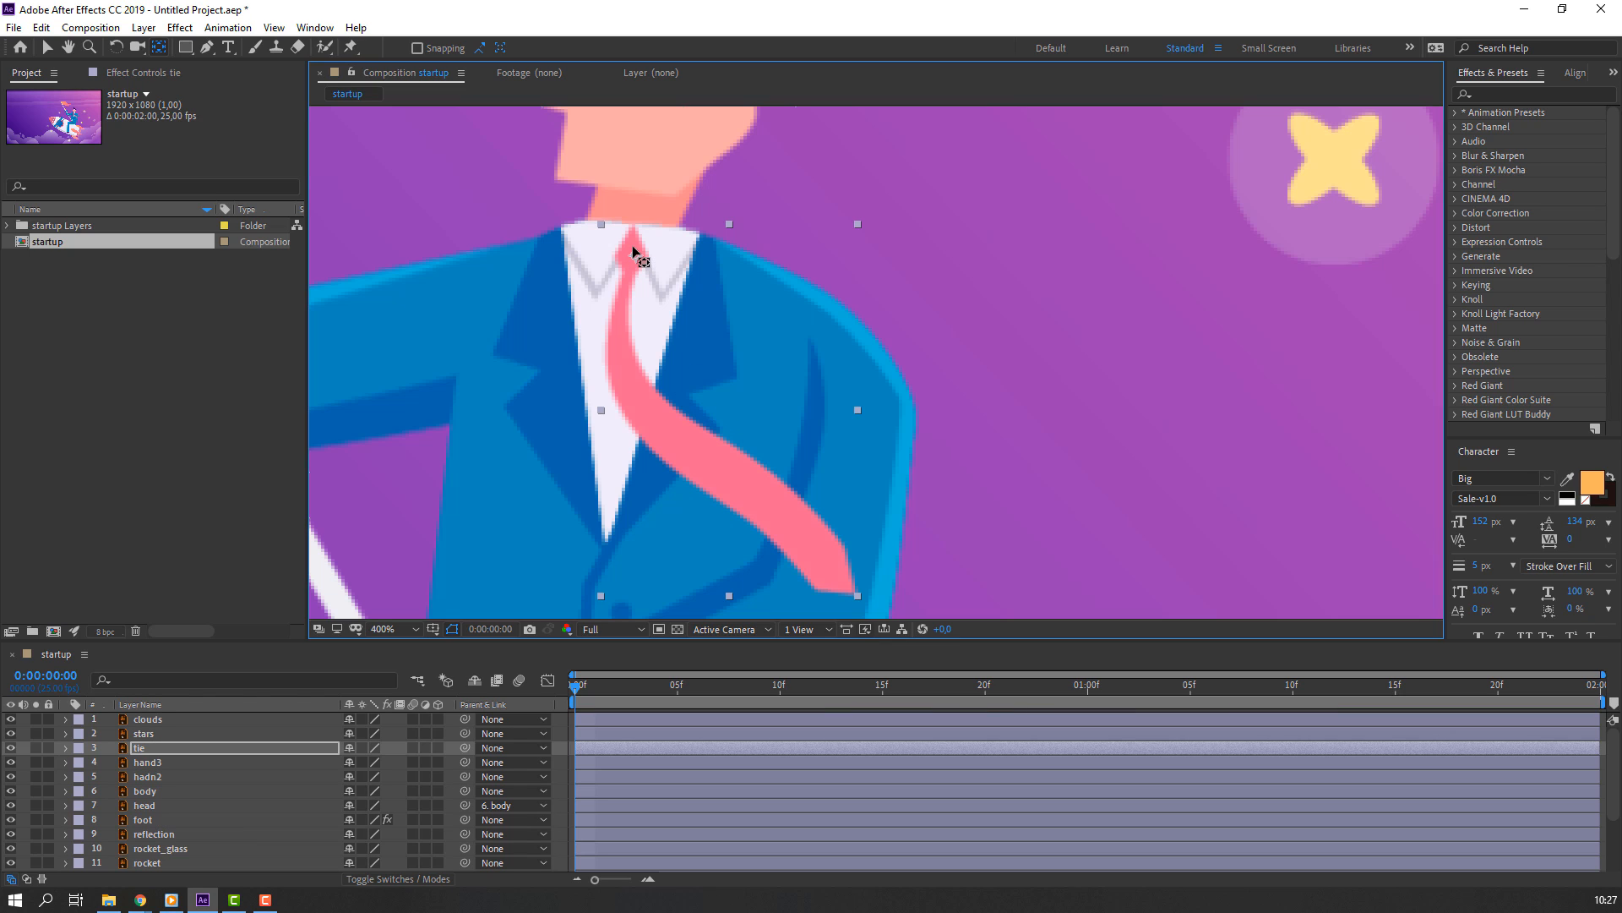
pyautogui.click(49, 53)
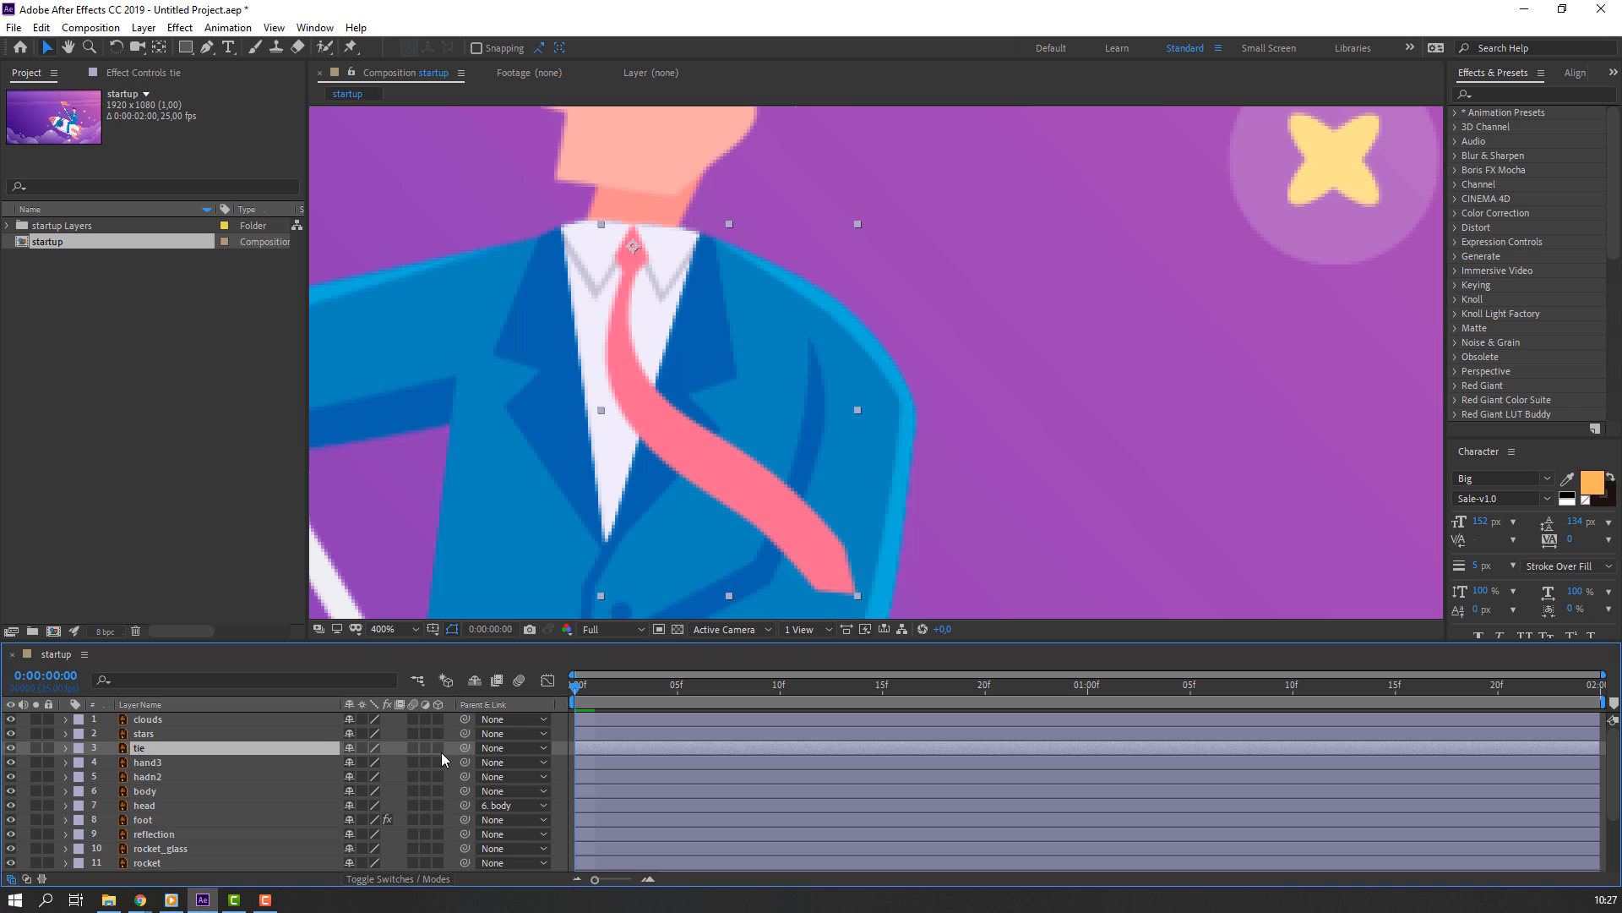
# Parent the tie layer to body and preview the motion
pyautogui.moveTo(465, 747); pyautogui.dragTo(165, 790)
pyautogui.press('/')
pyautogui.press('space')
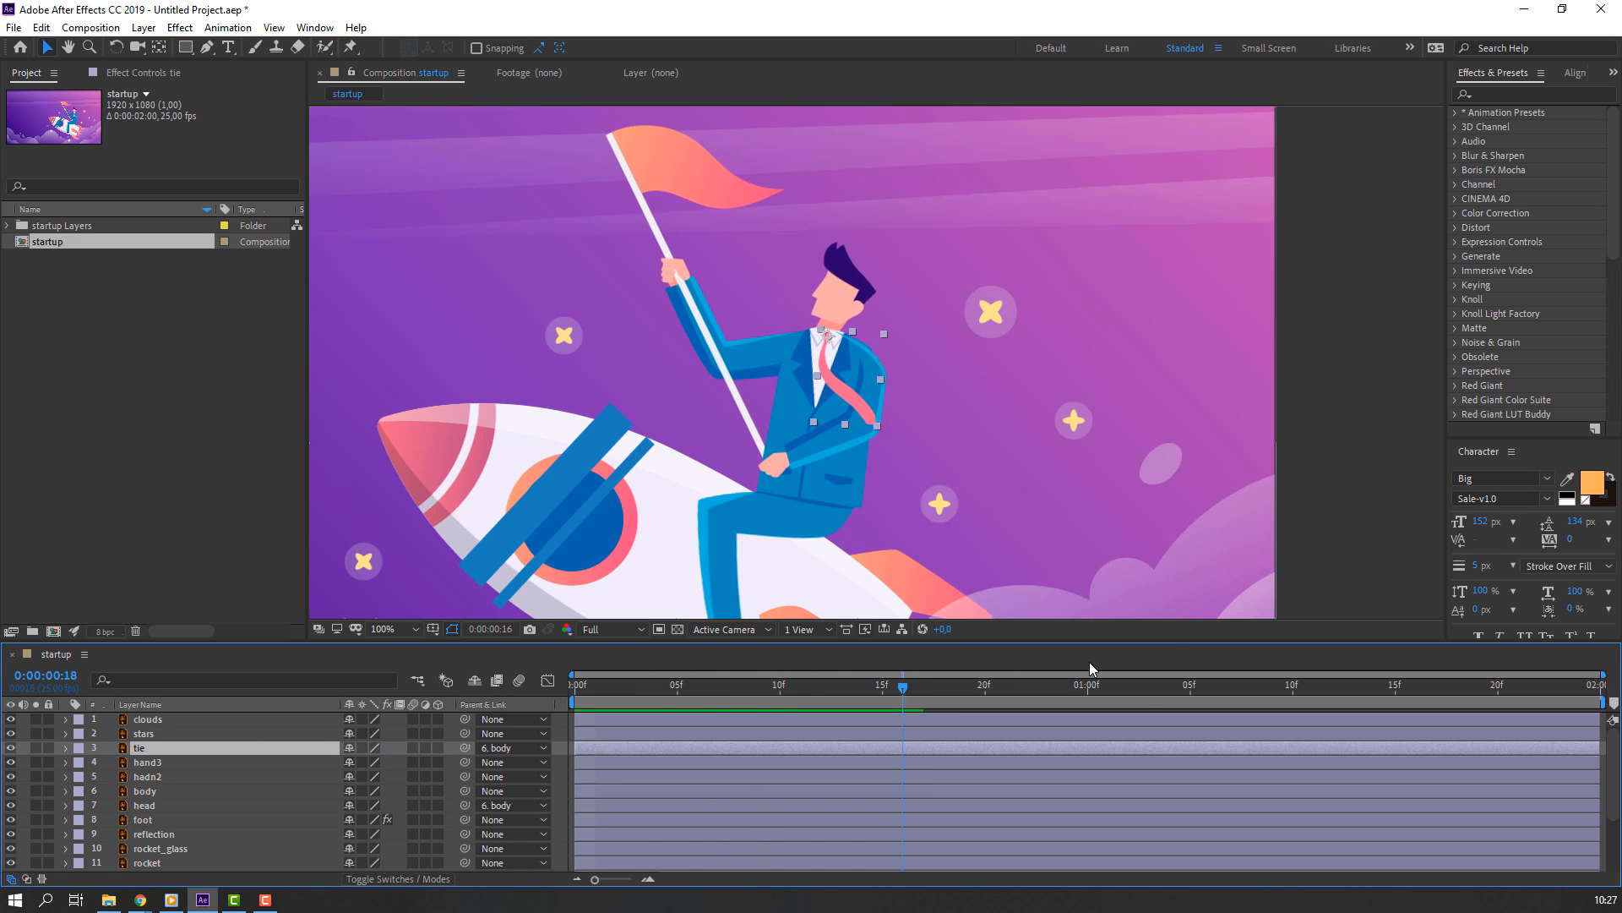
pyautogui.press('space')
# Parent the hand3 layer to body and the hadn2 layer to hand3
pyautogui.scroll(-1, 184, 792)
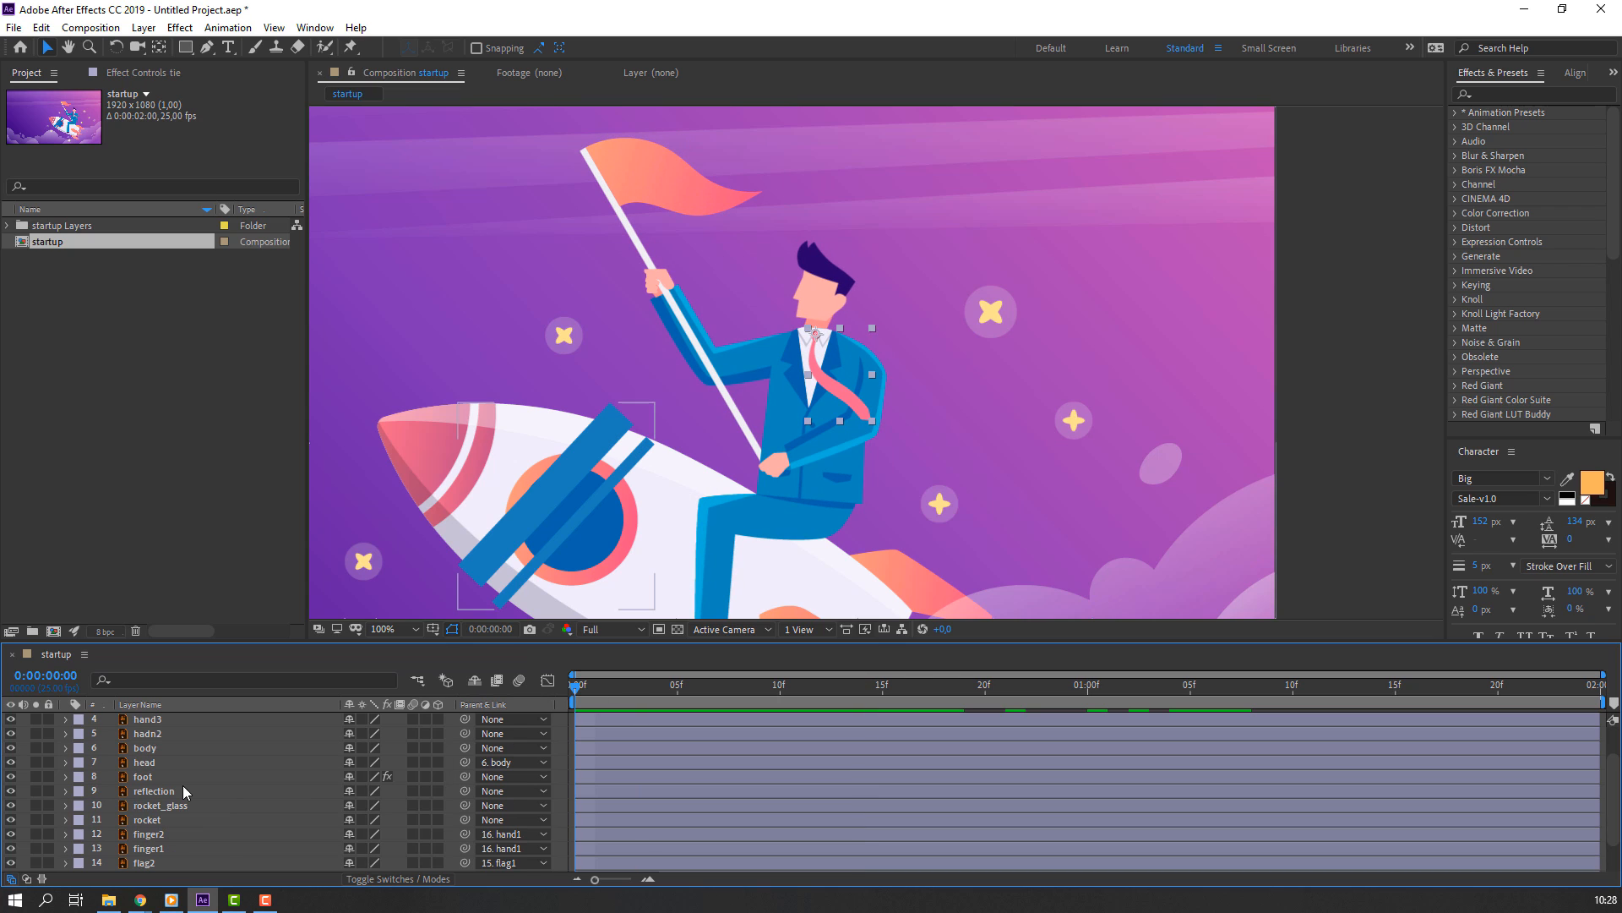
pyautogui.click(156, 735)
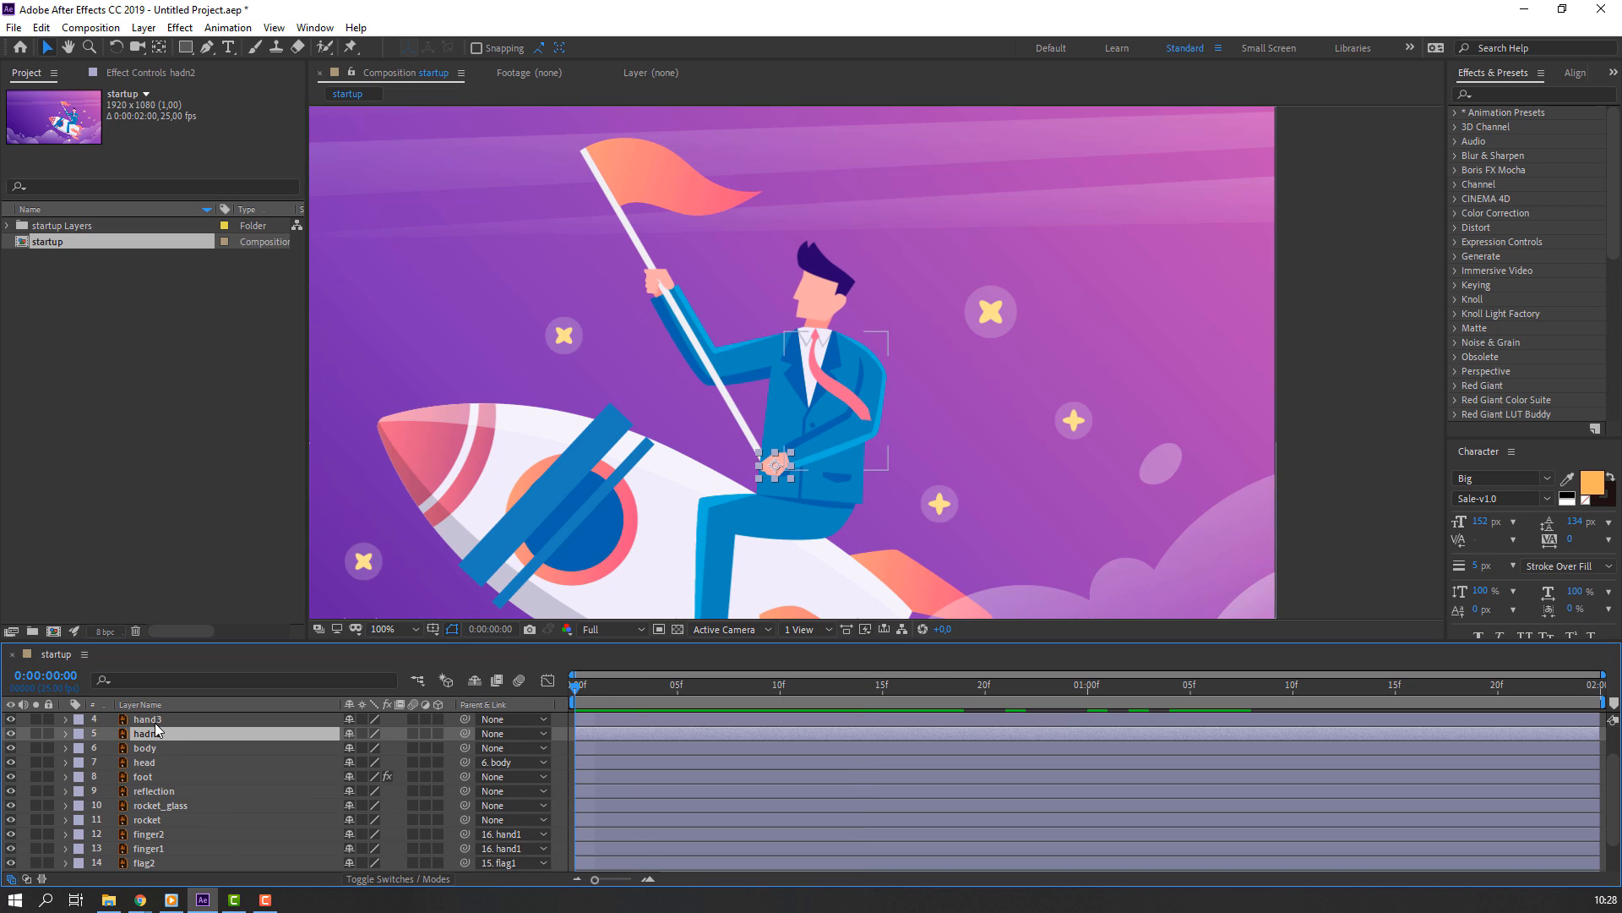
pyautogui.click(155, 720)
pyautogui.scroll(1, 235, 796)
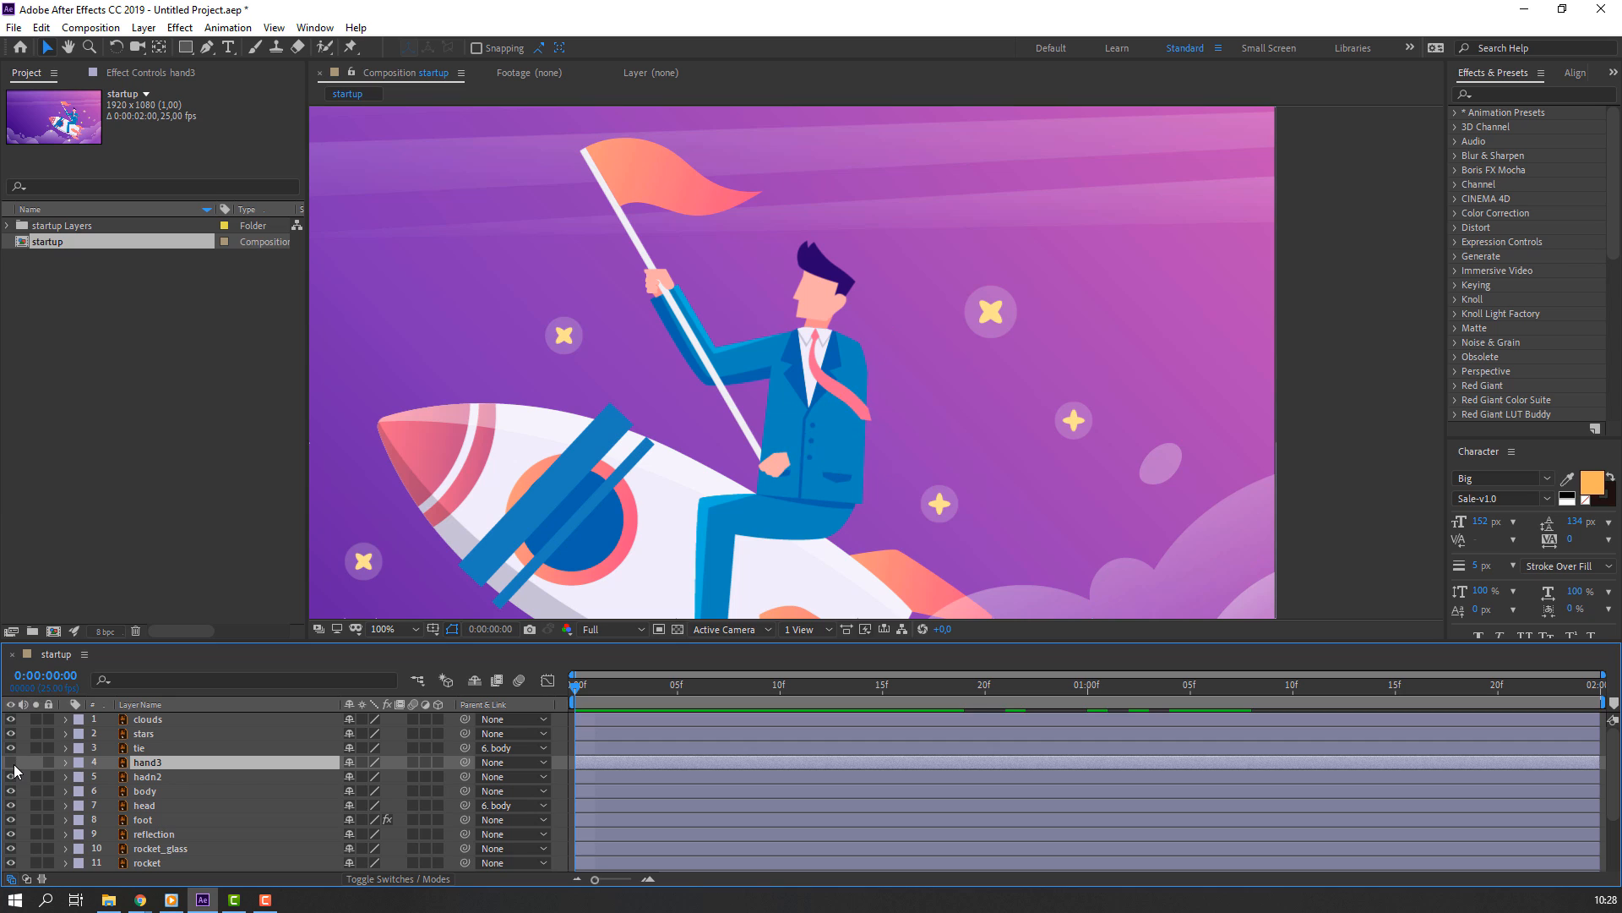
pyautogui.moveTo(464, 764); pyautogui.dragTo(148, 789)
pyautogui.click(148, 777)
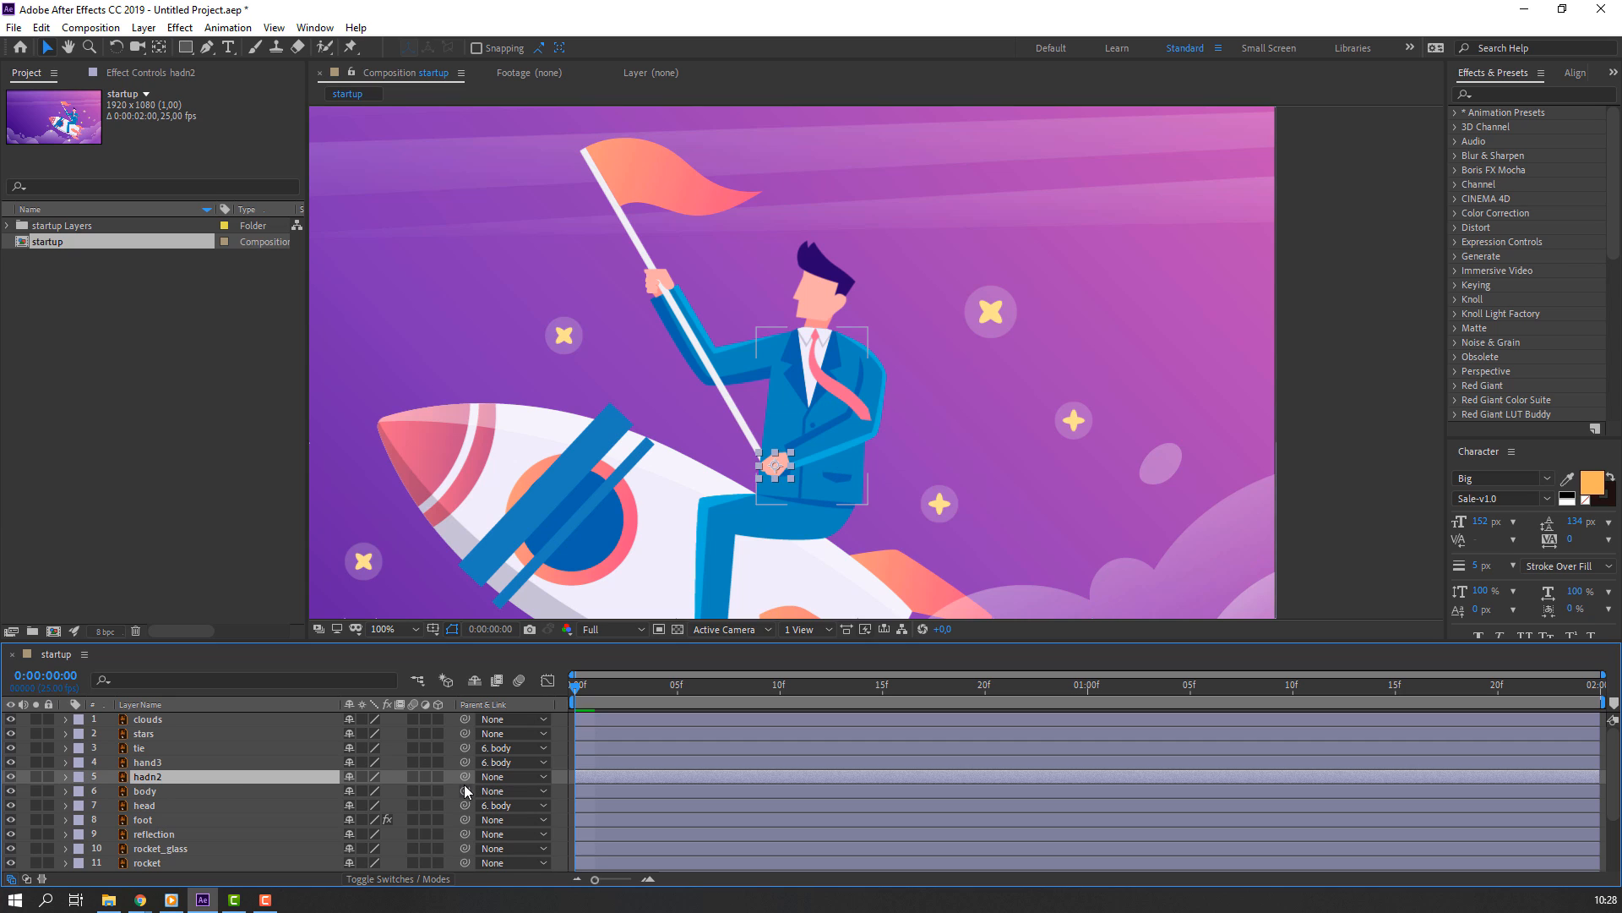
pyautogui.moveTo(464, 776); pyautogui.dragTo(159, 765)
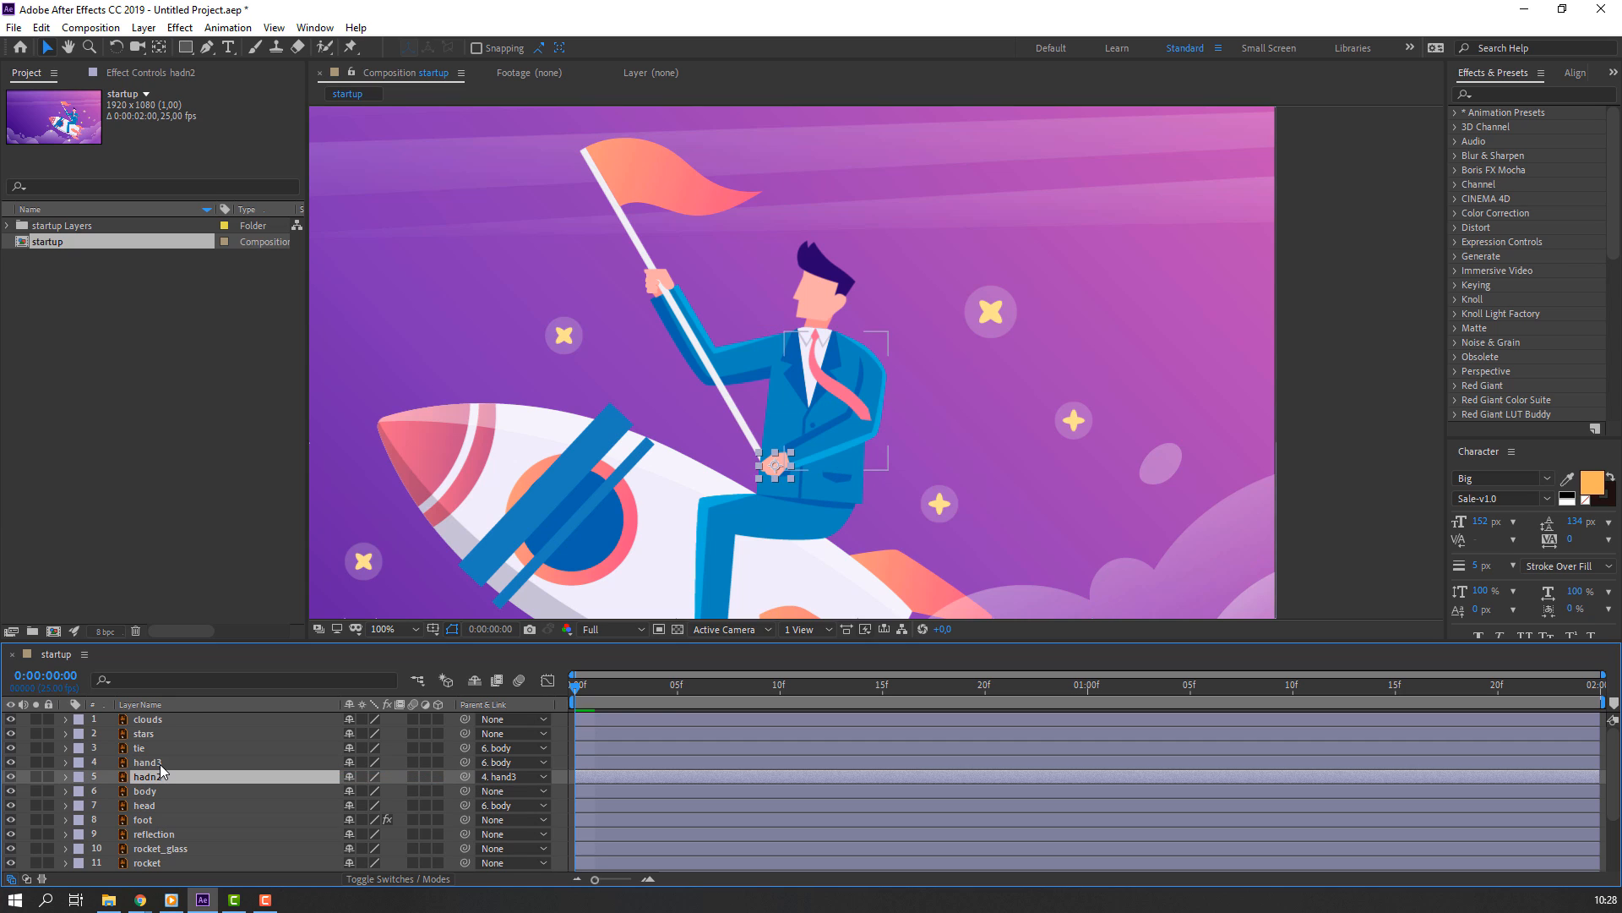
# Solo hand3 to move its anchor point to the shoulder end of the arm, and unsolo it
pyautogui.click(156, 748)
pyautogui.click(160, 765)
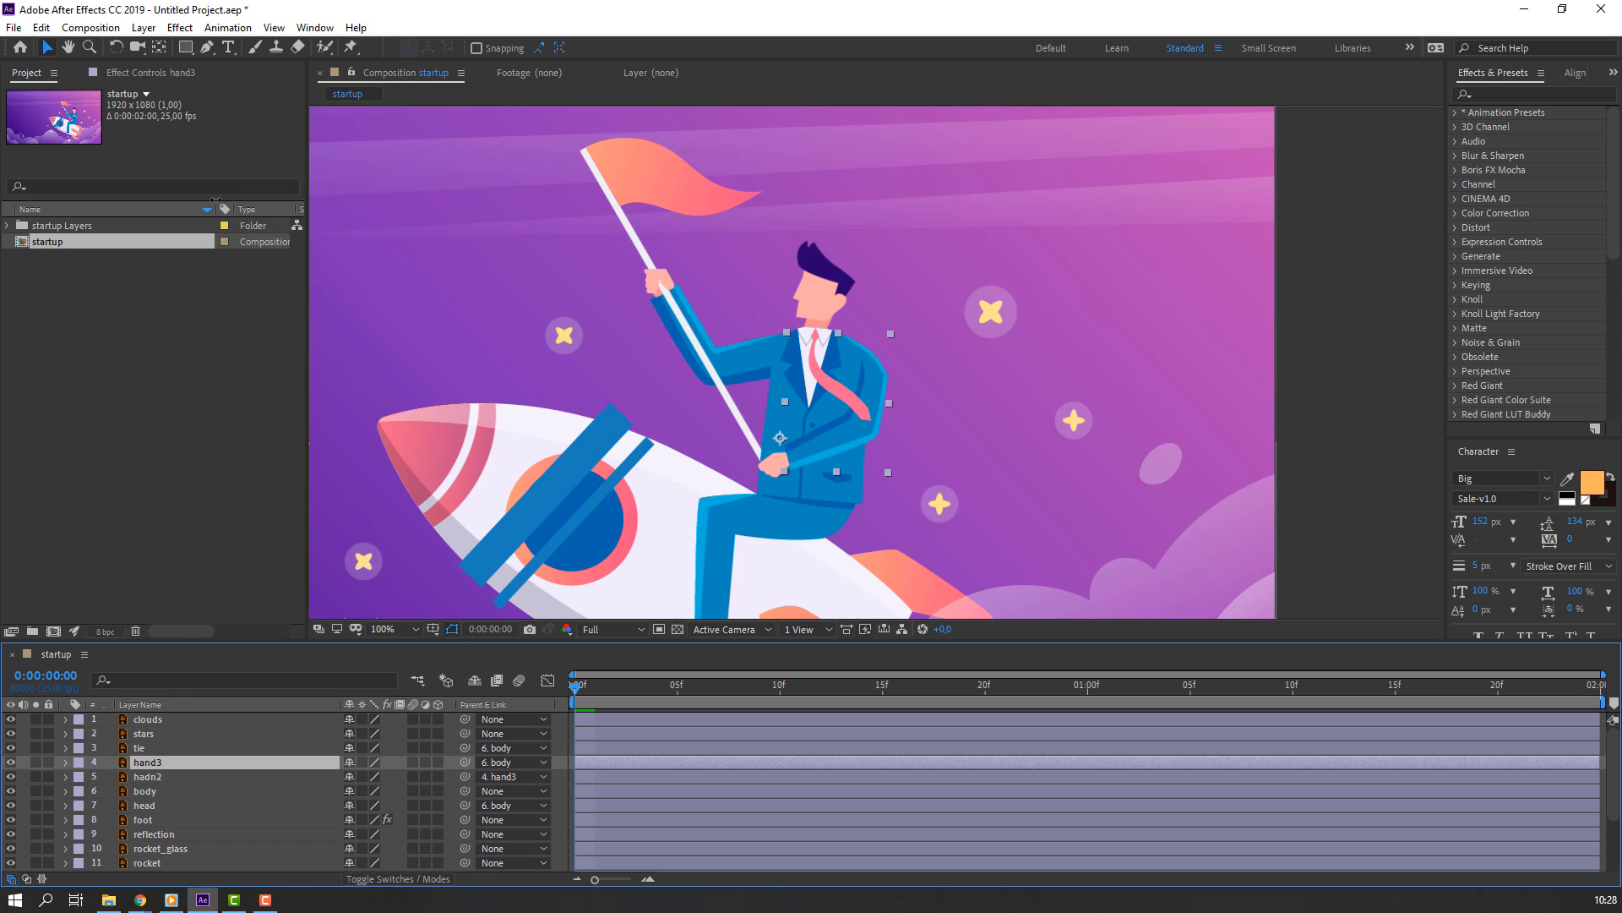
pyautogui.click(160, 52)
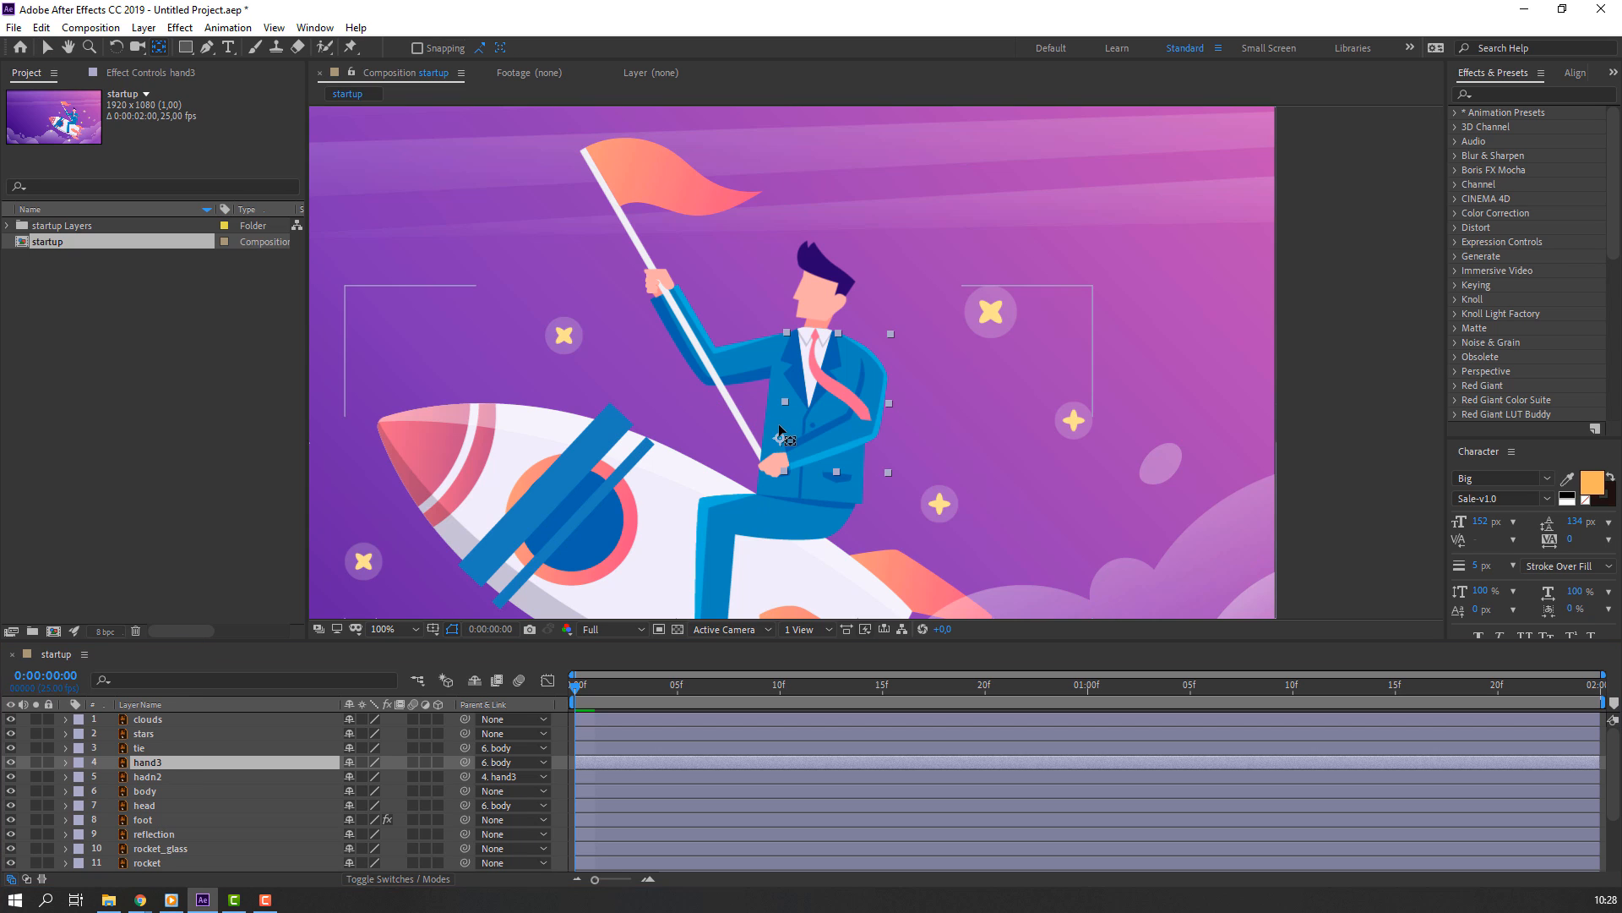
pyautogui.click(35, 762)
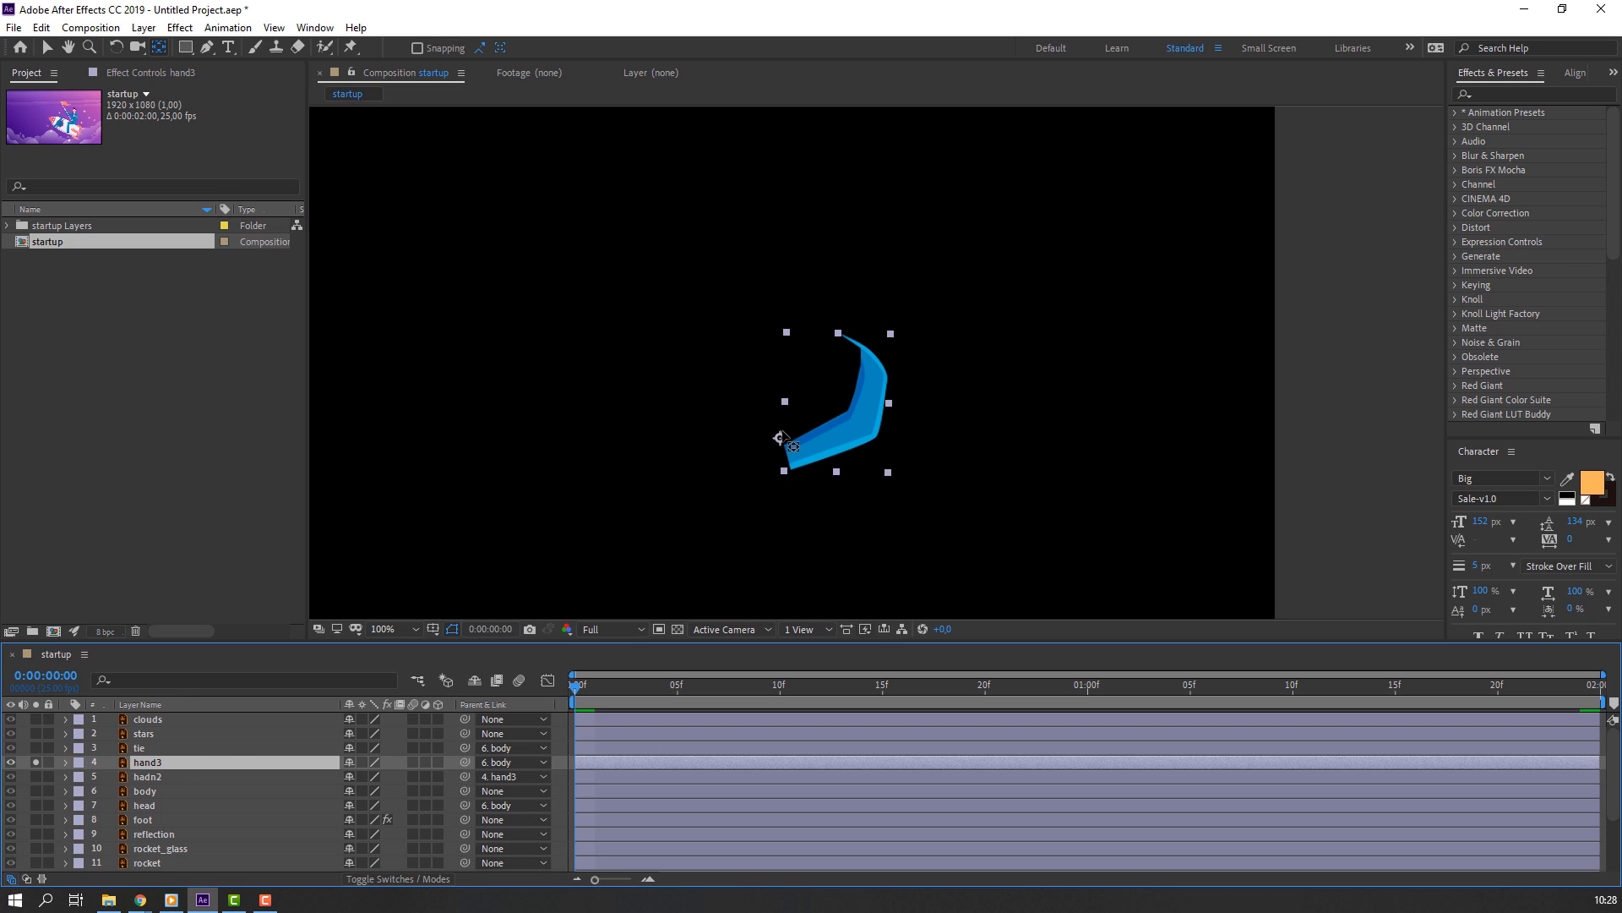
pyautogui.moveTo(780, 438); pyautogui.dragTo(796, 431)
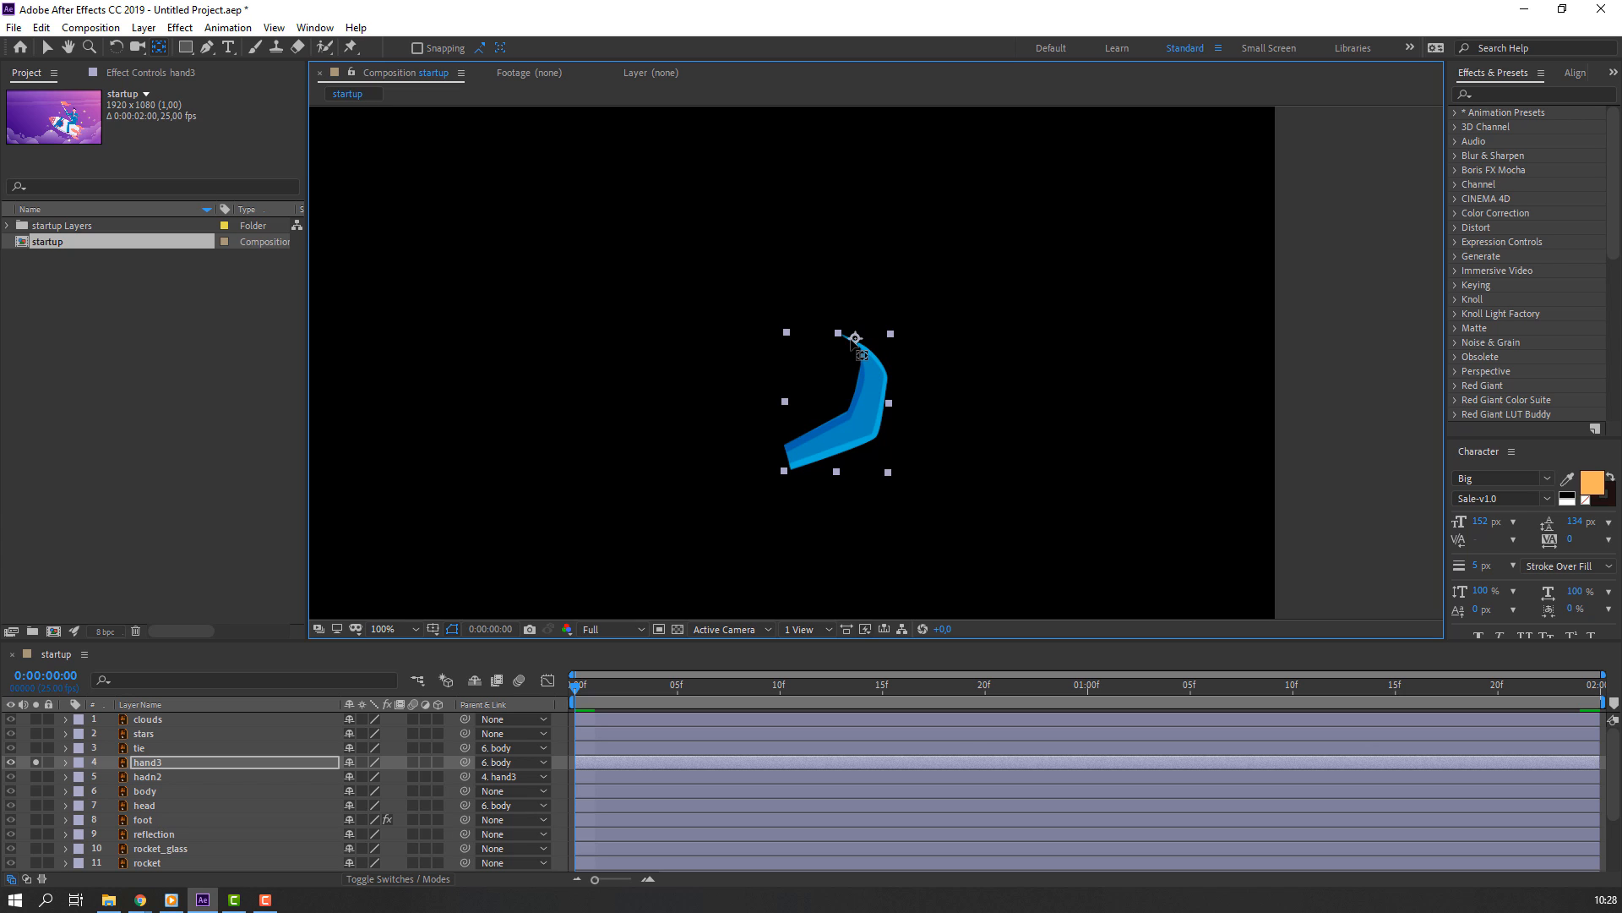
pyautogui.click(36, 763)
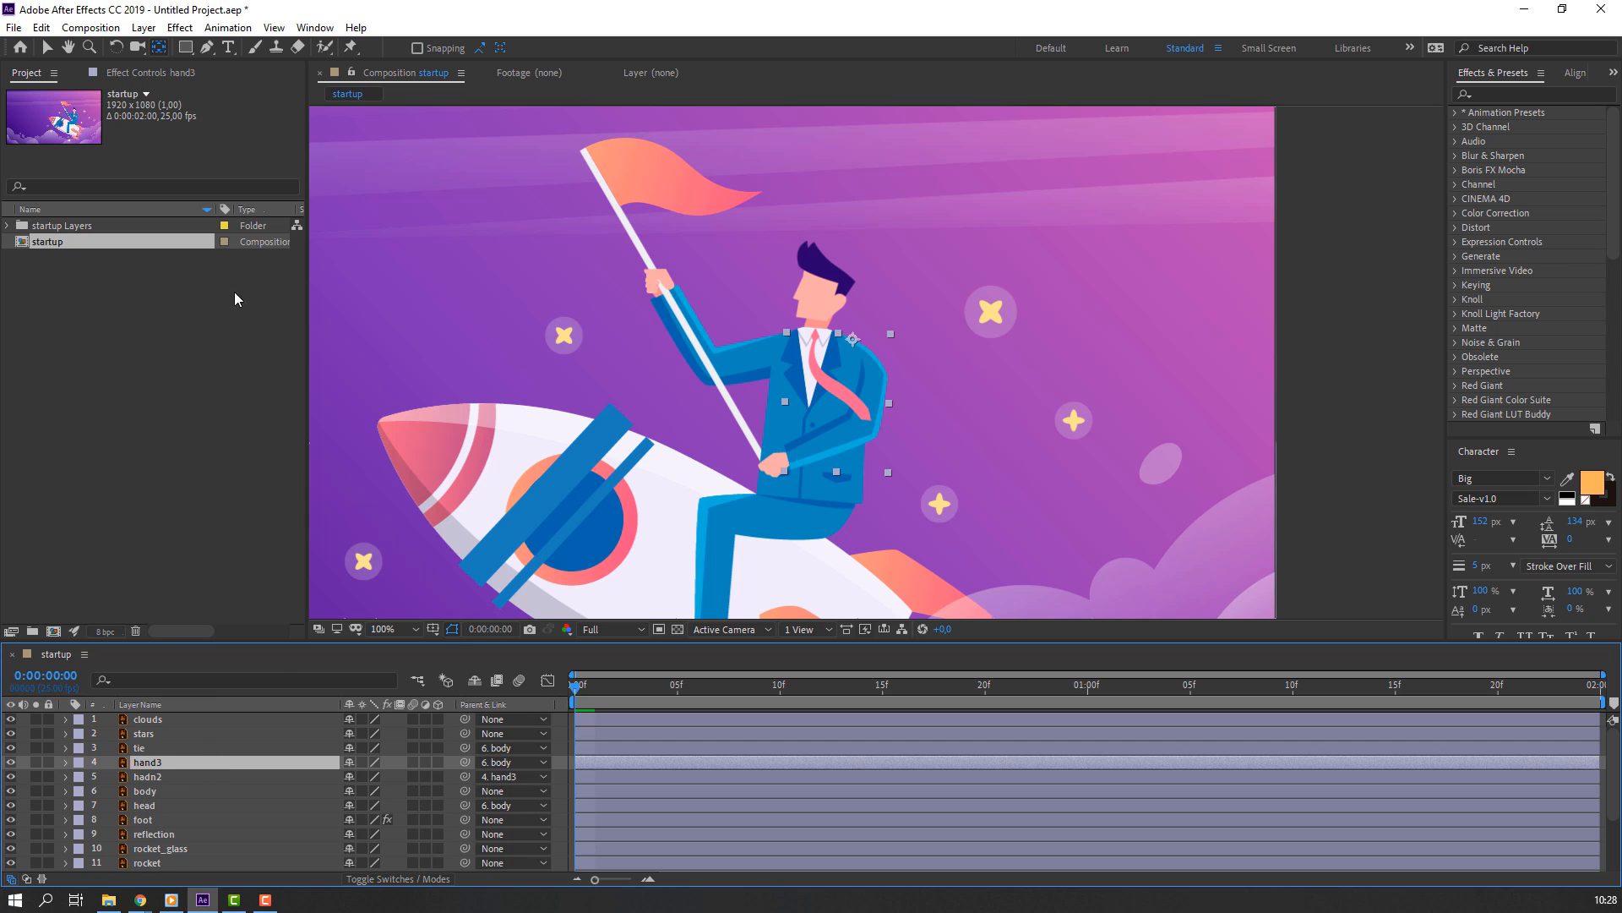
pyautogui.click(47, 47)
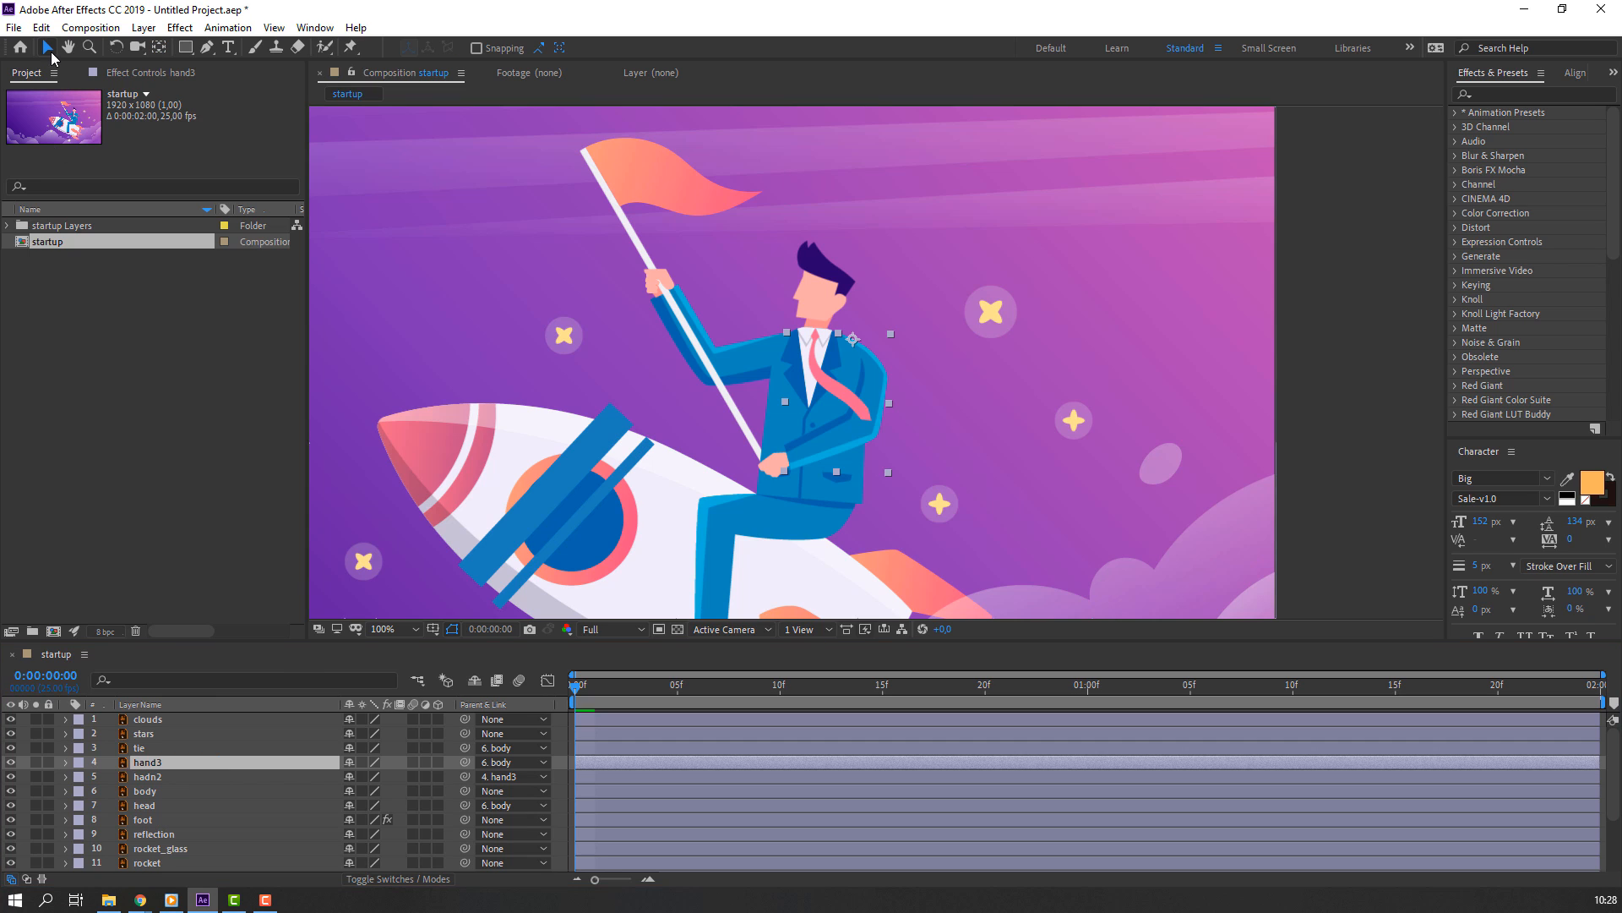
# Add a rotation keyframe to hand3 at the first frame and set its rotation to -6° at 0:00:01:00
pyautogui.click(159, 763)
pyautogui.press('r')
pyautogui.click(108, 776)
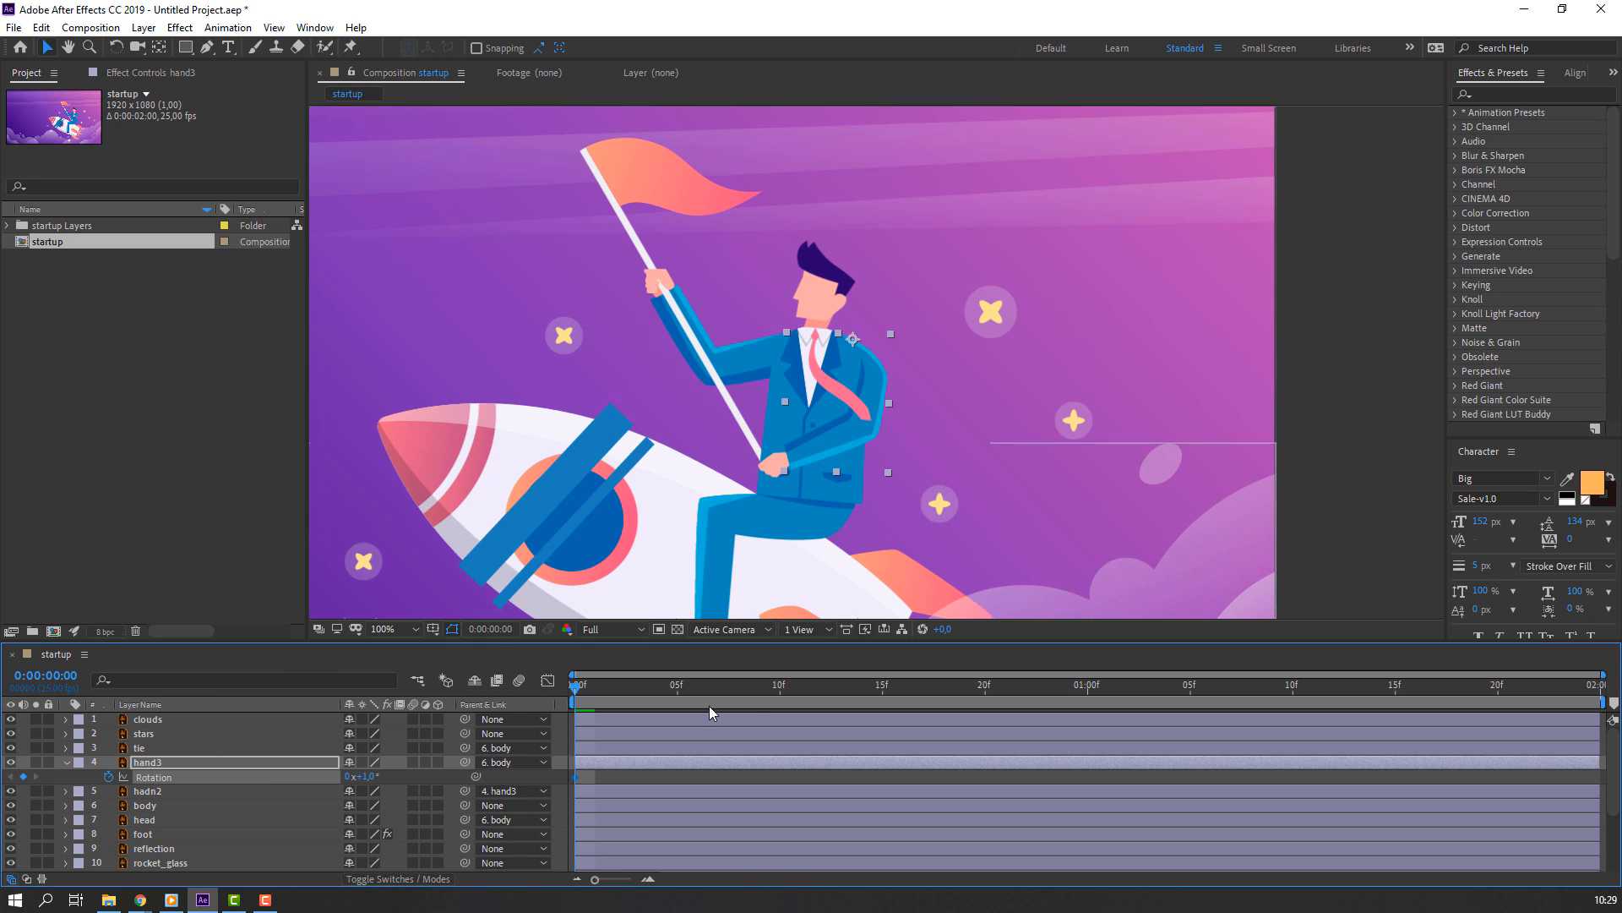
pyautogui.moveTo(811, 682); pyautogui.dragTo(1087, 683)
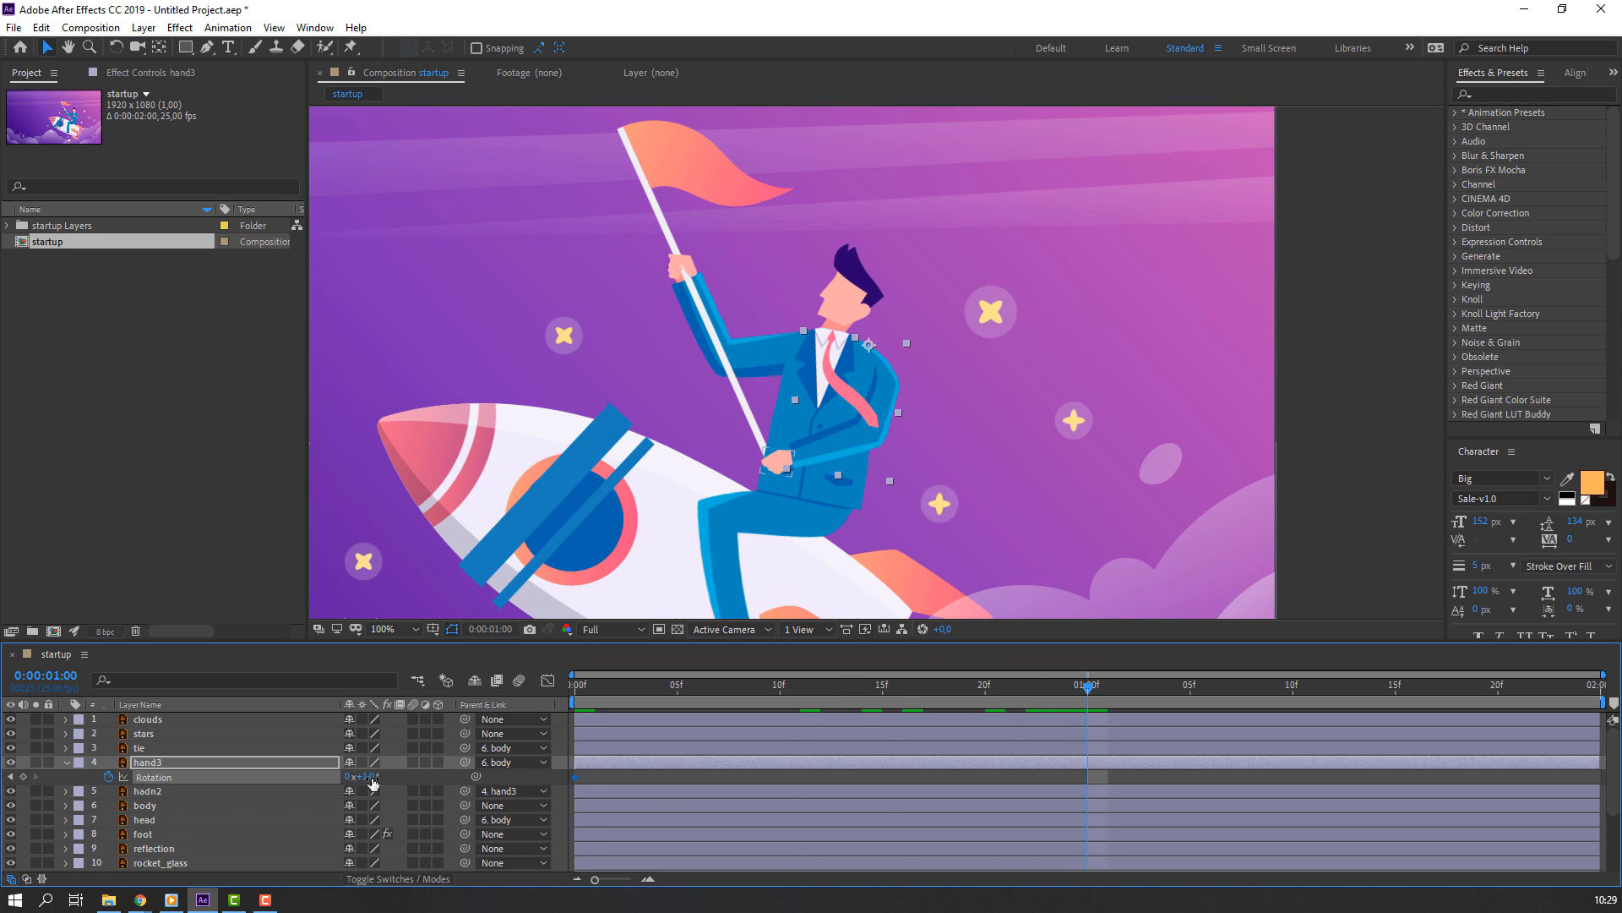
pyautogui.moveTo(363, 777); pyautogui.dragTo(354, 776)
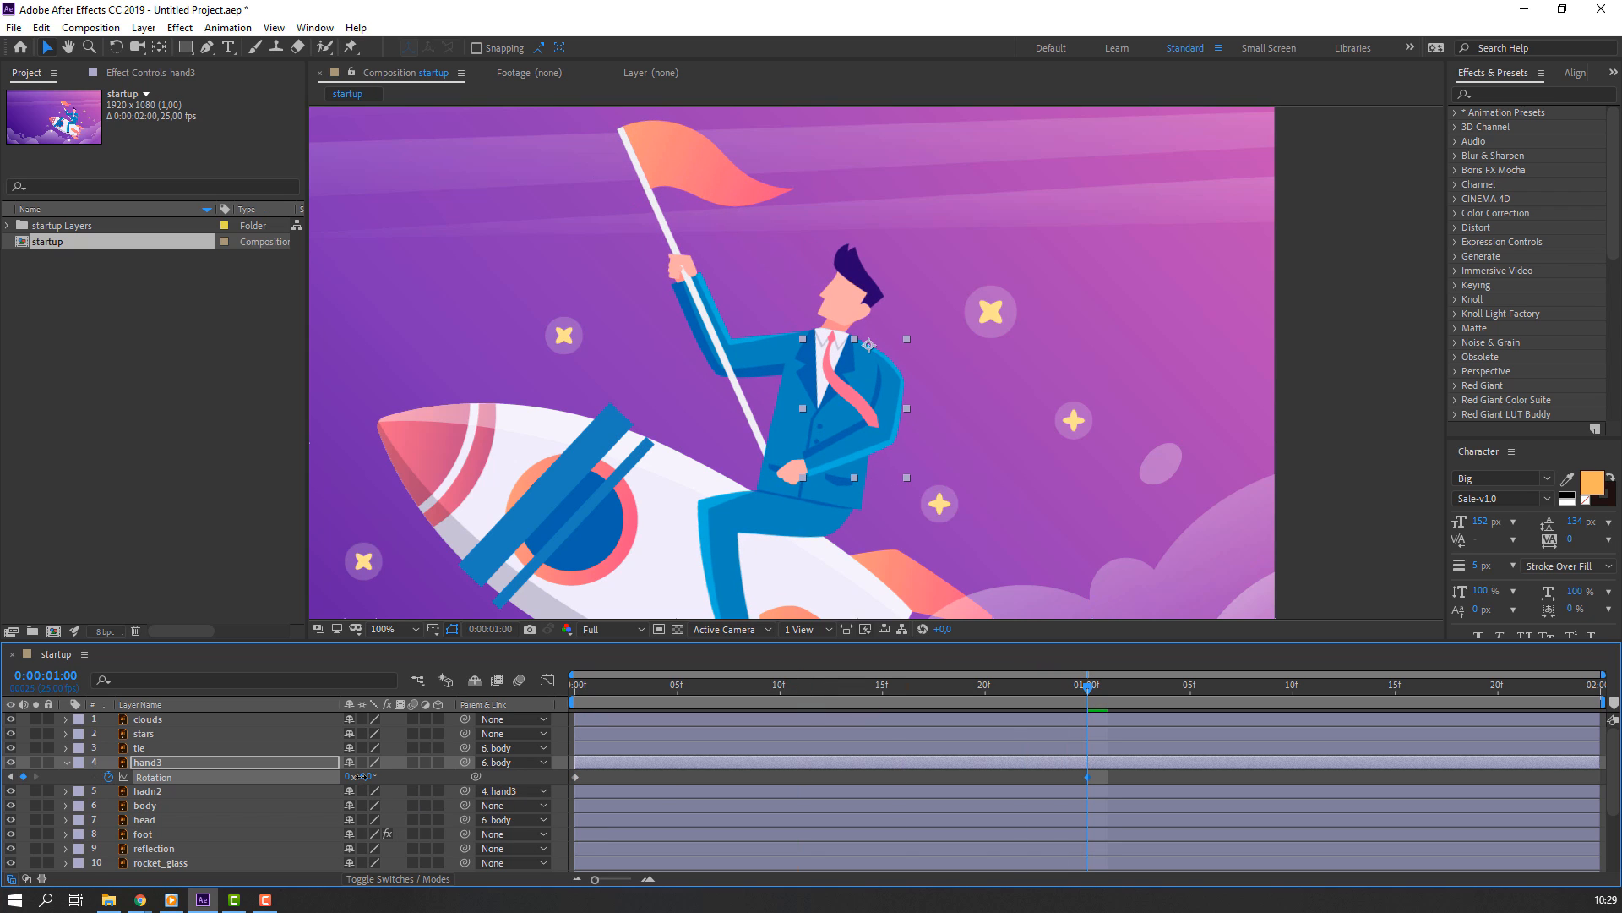
# Copy hand3's first rotation keyframe to 0:00:01:24, preview the loop, and collapse the layer's properties
pyautogui.press('space')
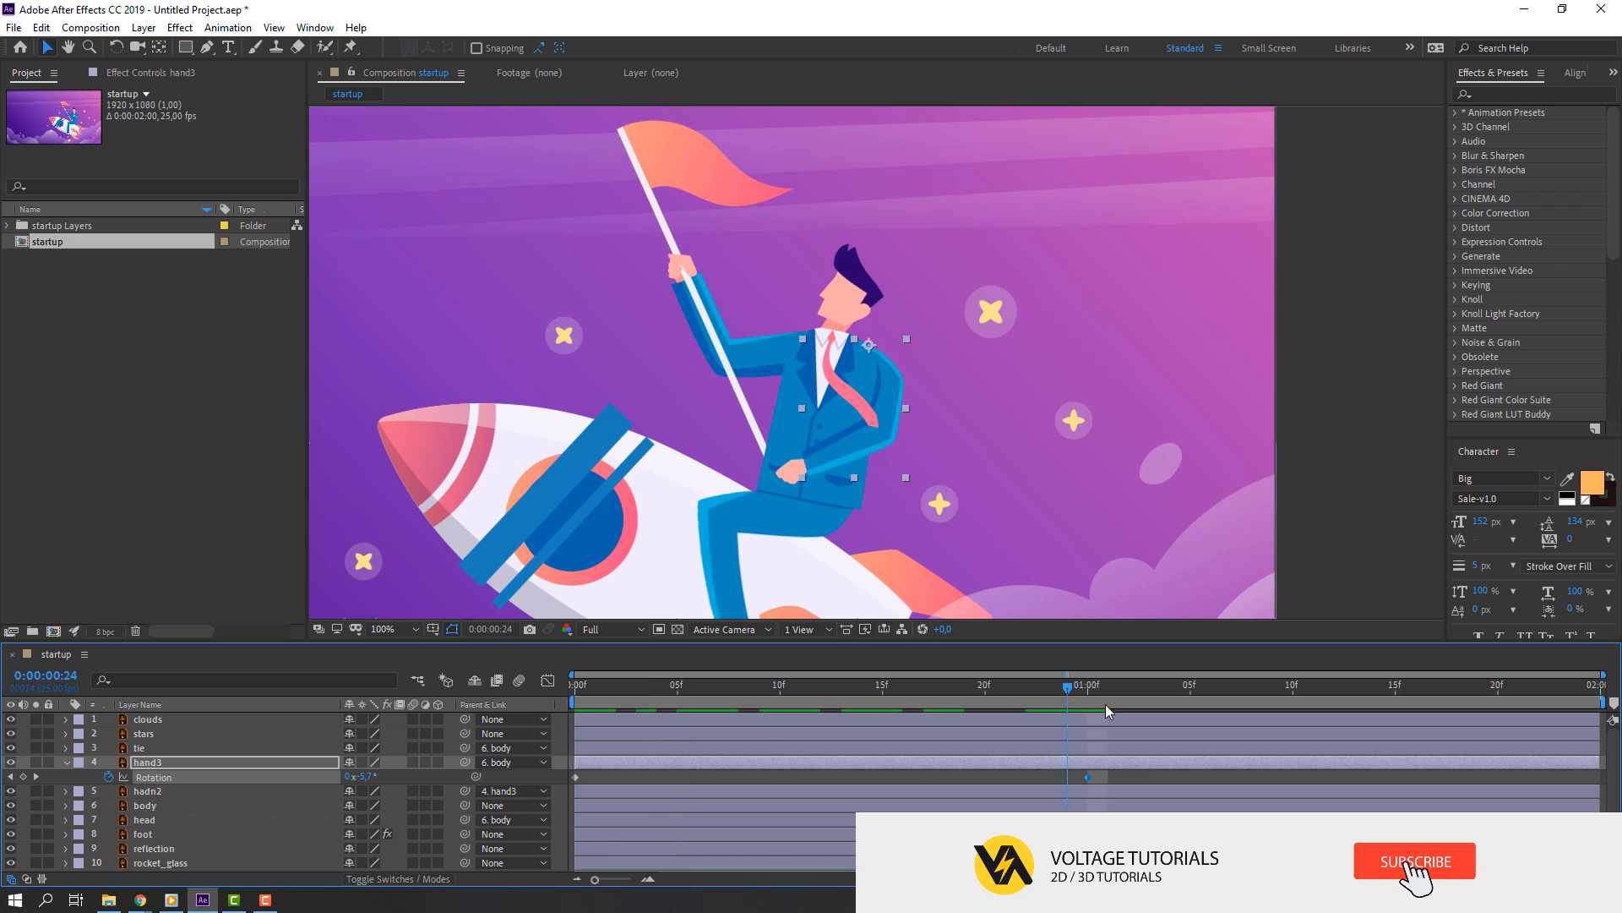
pyautogui.moveTo(1610, 687)
pyautogui.mouseDown()
pyautogui.moveTo(1560, 686)
pyautogui.moveTo(1584, 686)
pyautogui.mouseUp()
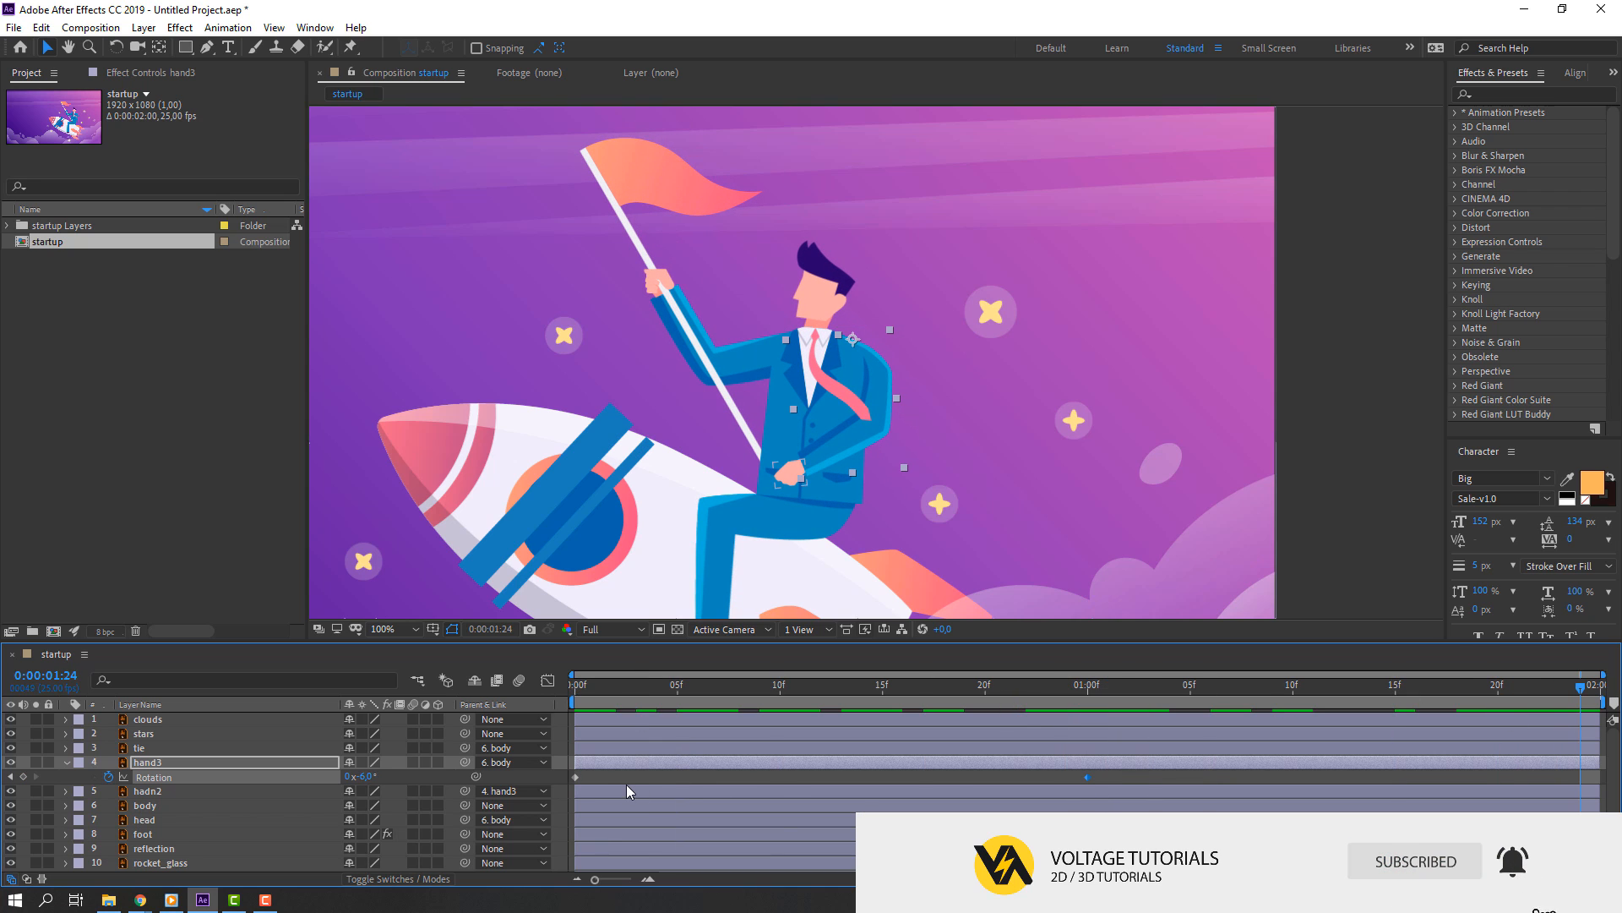
pyautogui.moveTo(621, 776); pyautogui.dragTo(575, 781)
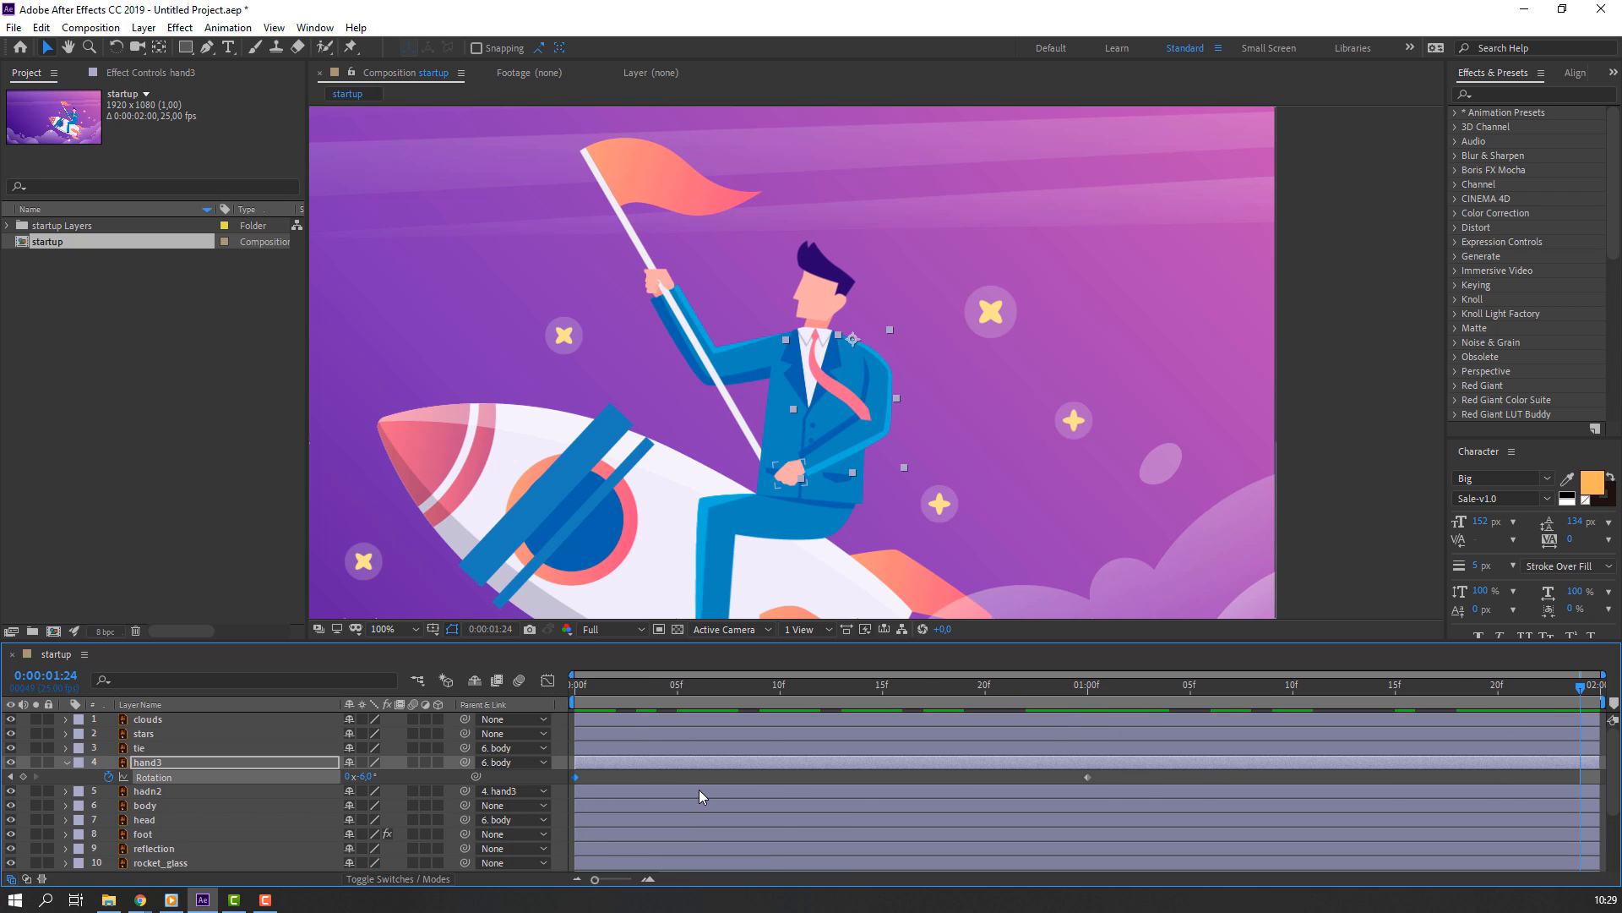
pyautogui.hotkey('ctrl', 'c')
pyautogui.hotkey('ctrl', 'v')
pyautogui.press('space')
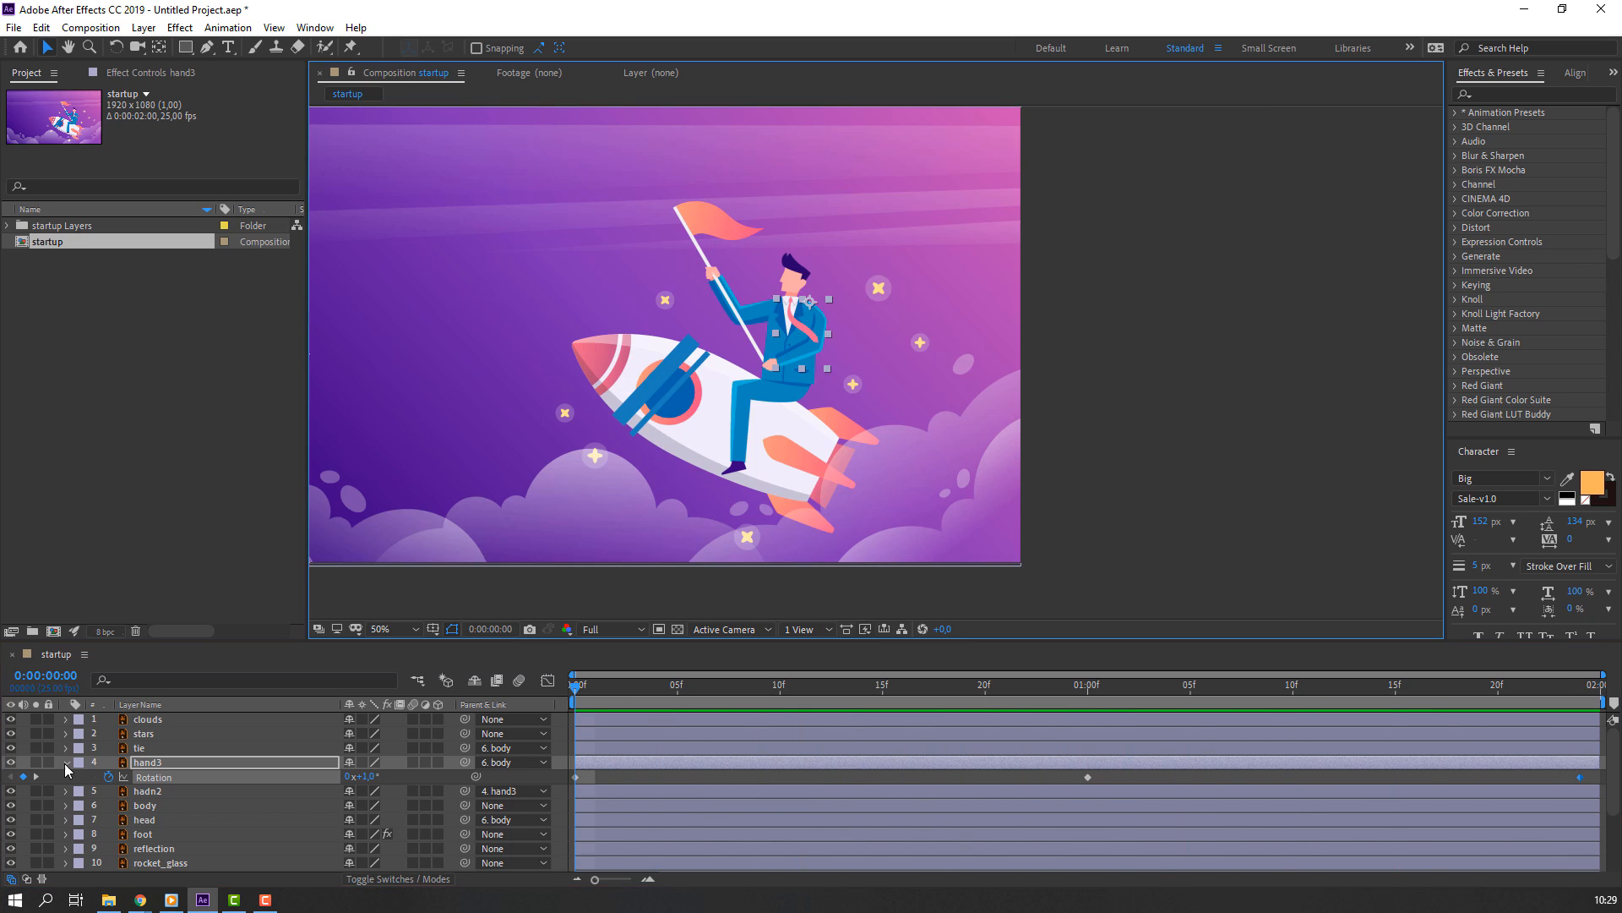
pyautogui.click(66, 762)
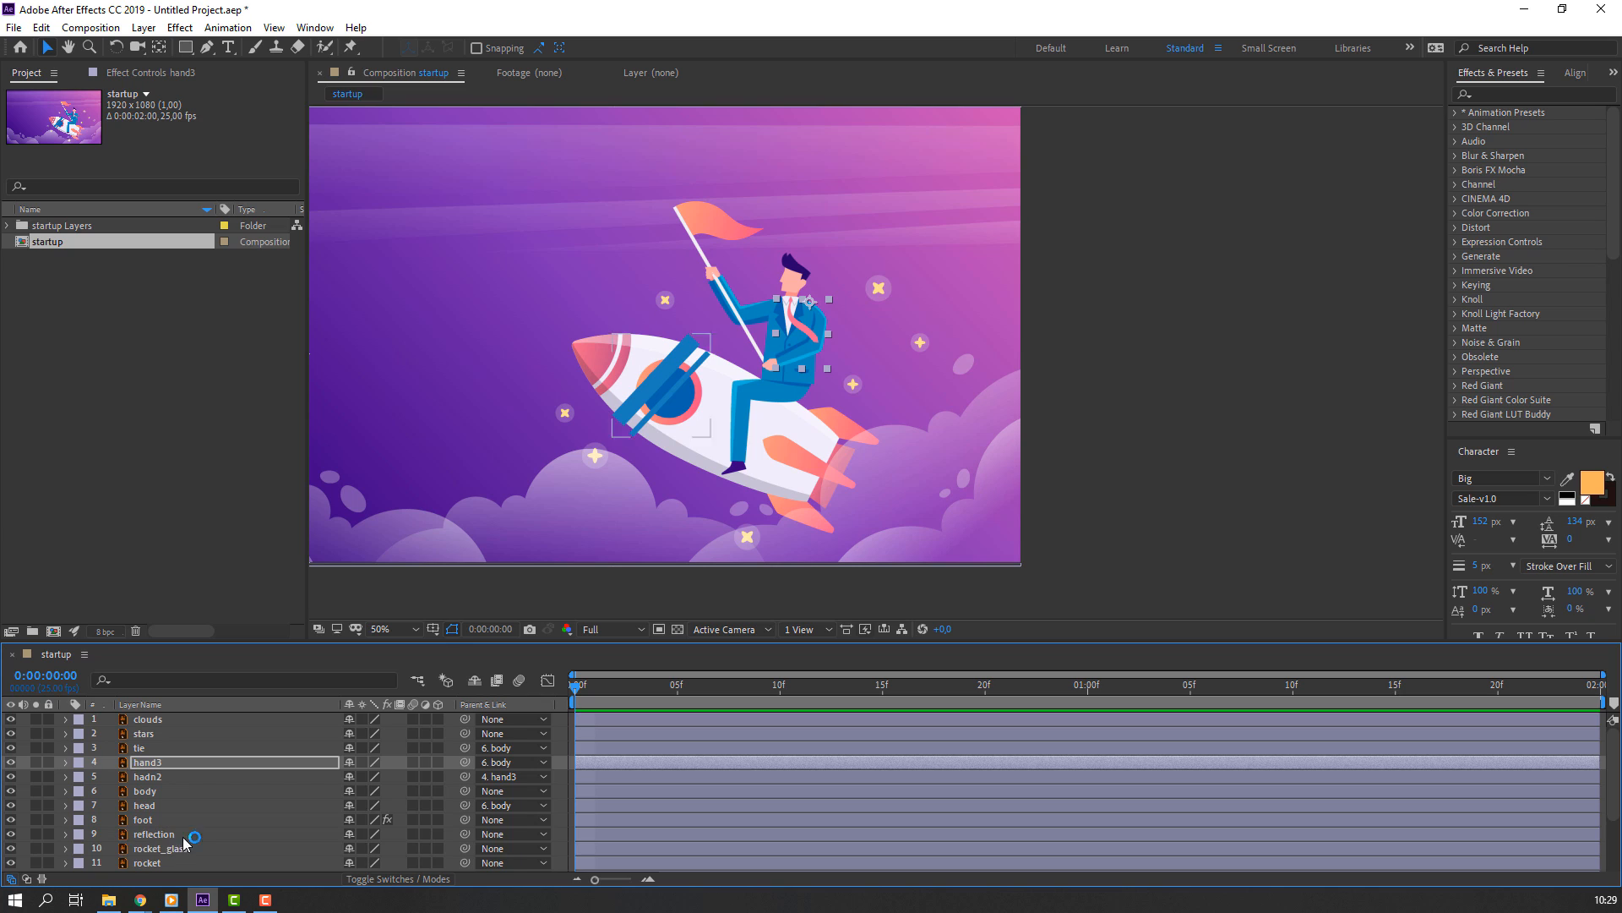
# Pre-compose the reflection, rocket_glass and rocket layers into a new composition named rocket, moving all attributes into it
pyautogui.scroll(-3, 186, 840)
pyautogui.click(160, 820)
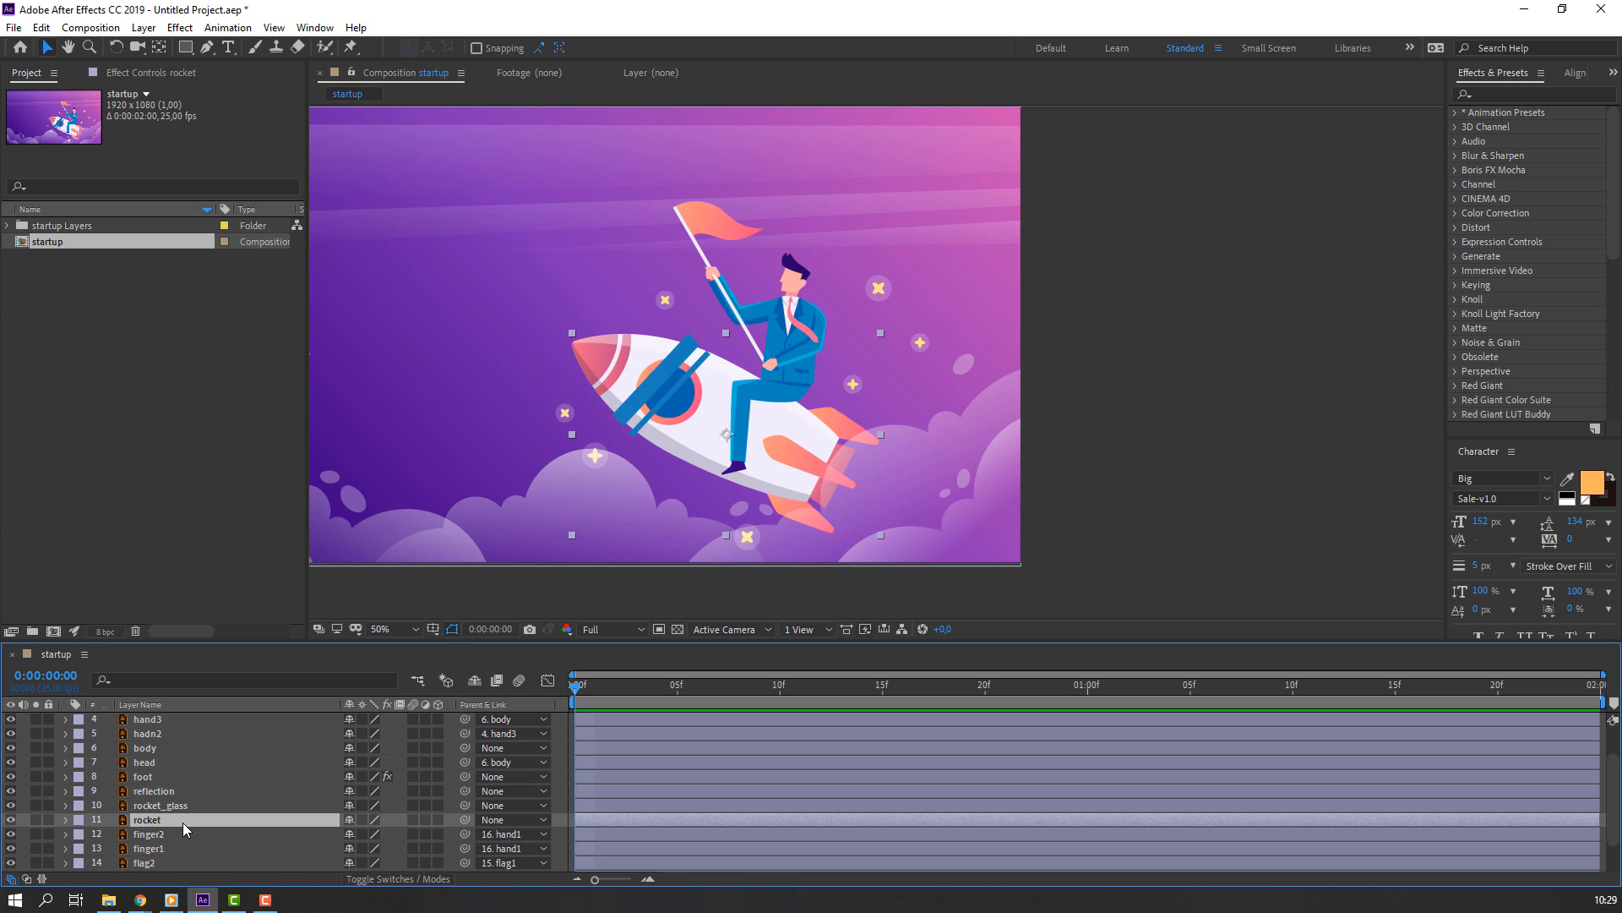
pyautogui.keyDown('shift'); pyautogui.click(174, 806); pyautogui.keyUp('shift')
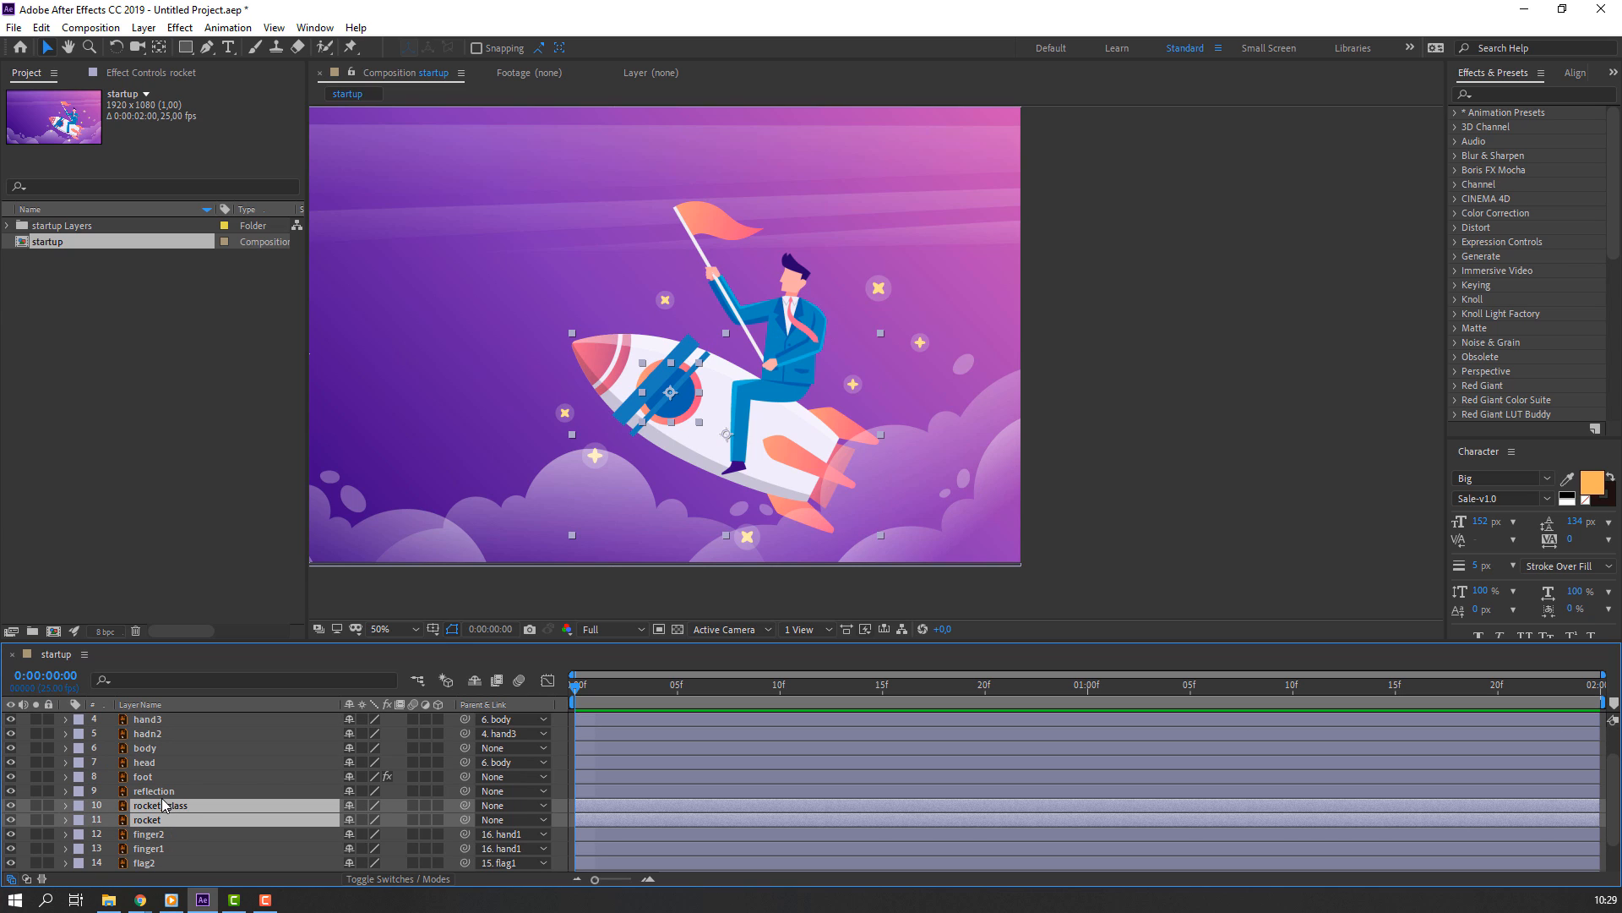
pyautogui.keyDown('shift'); pyautogui.click(152, 792); pyautogui.keyUp('shift')
pyautogui.rightClick(158, 809)
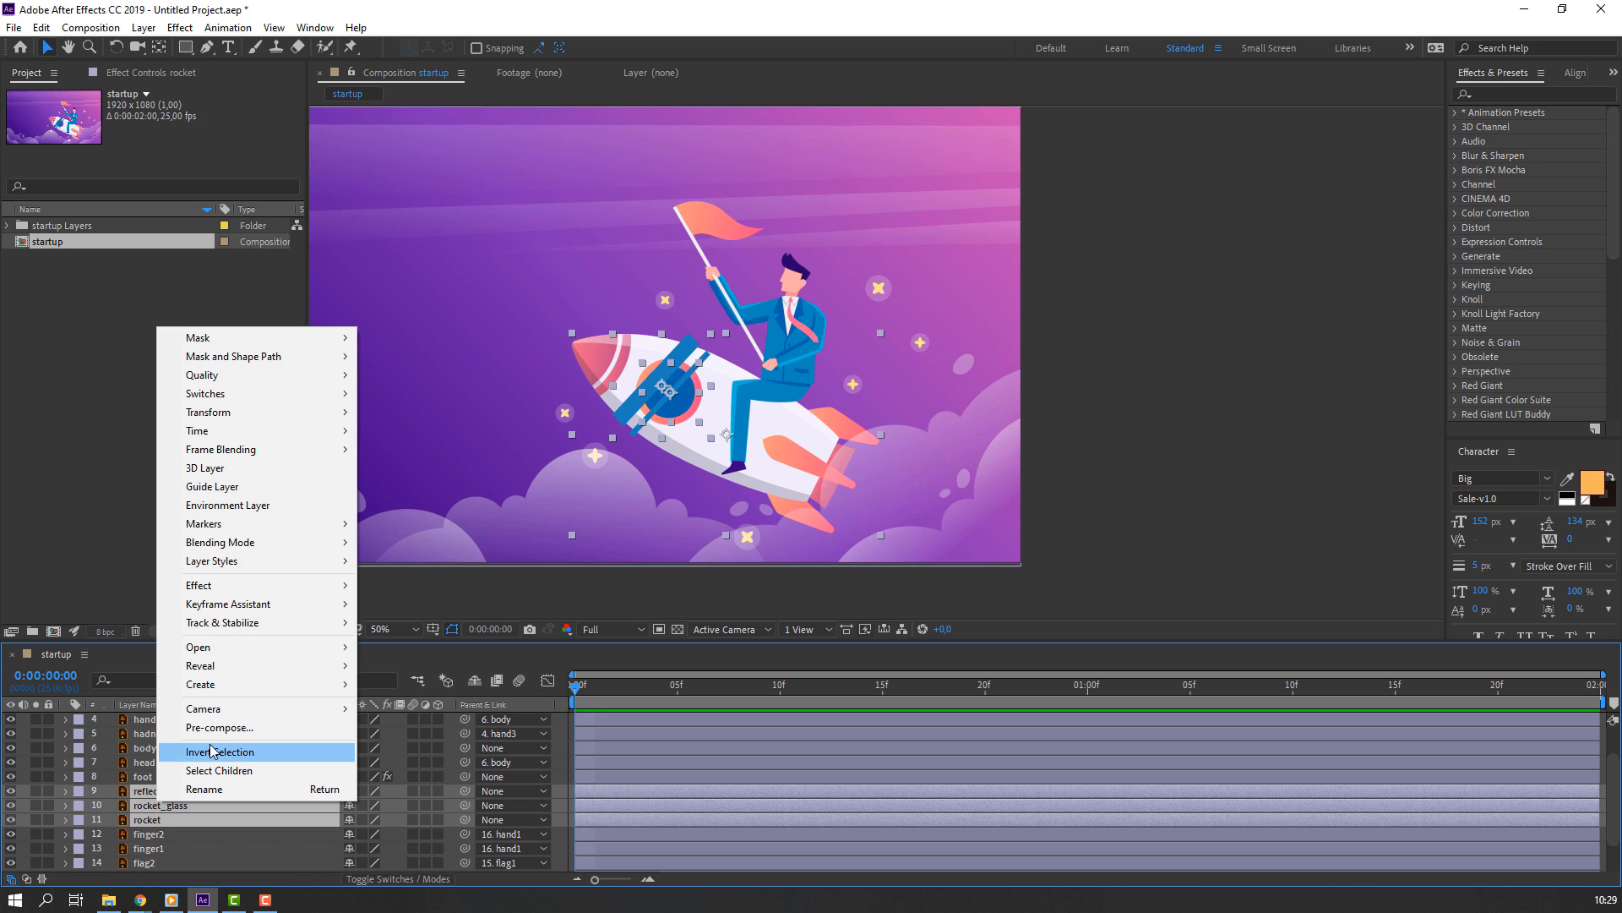
pyautogui.click(218, 727)
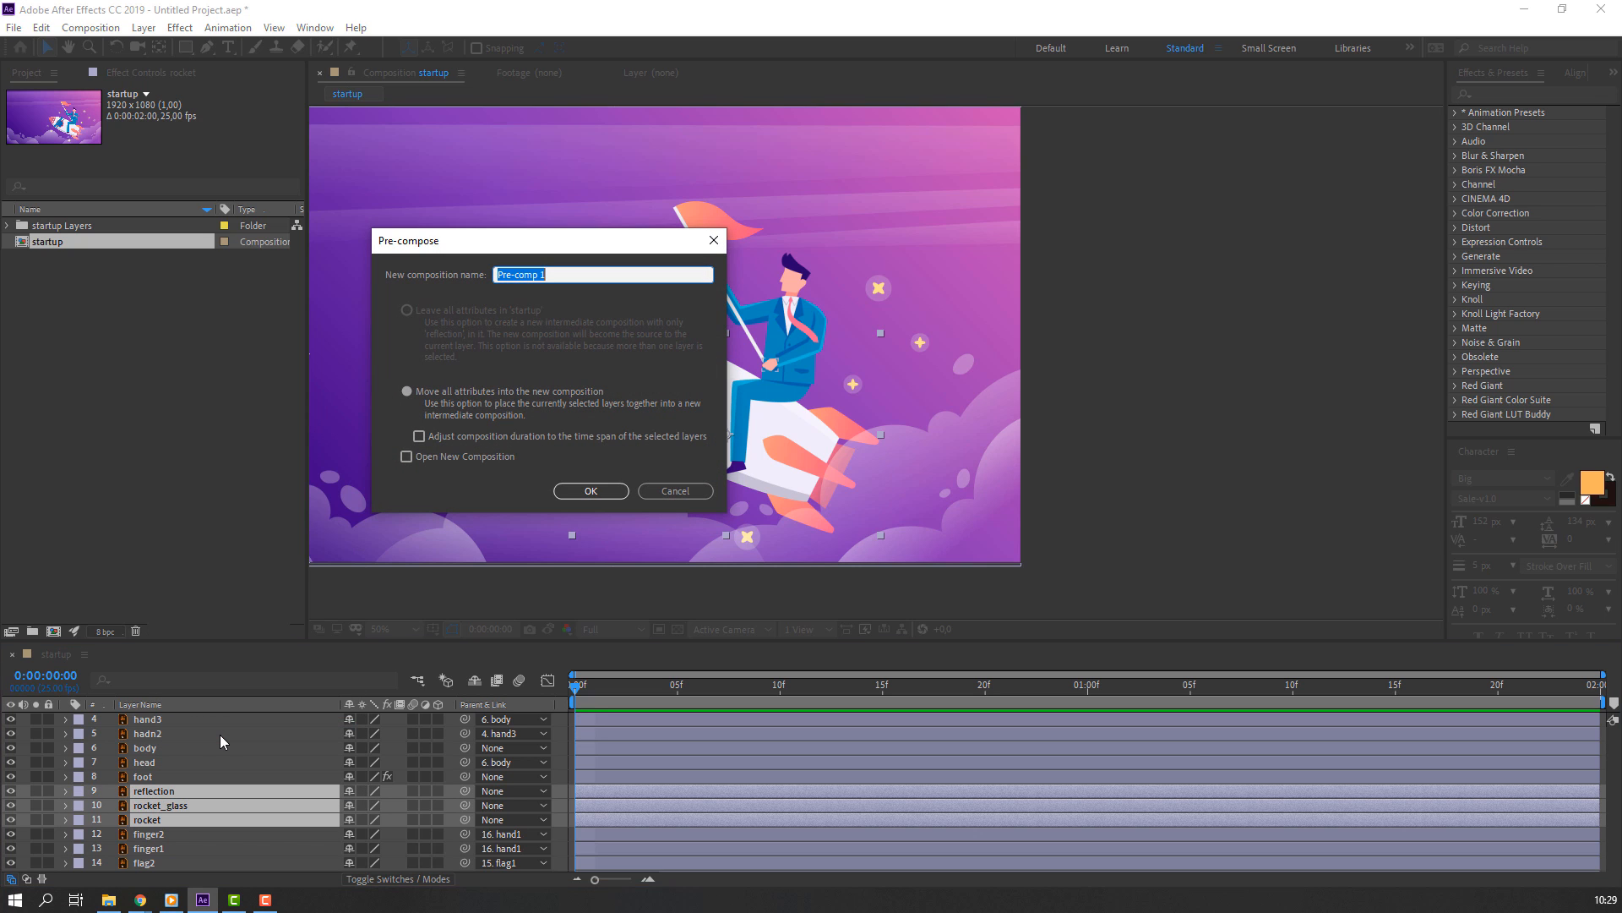
pyautogui.write('ra')
pyautogui.click(605, 494)
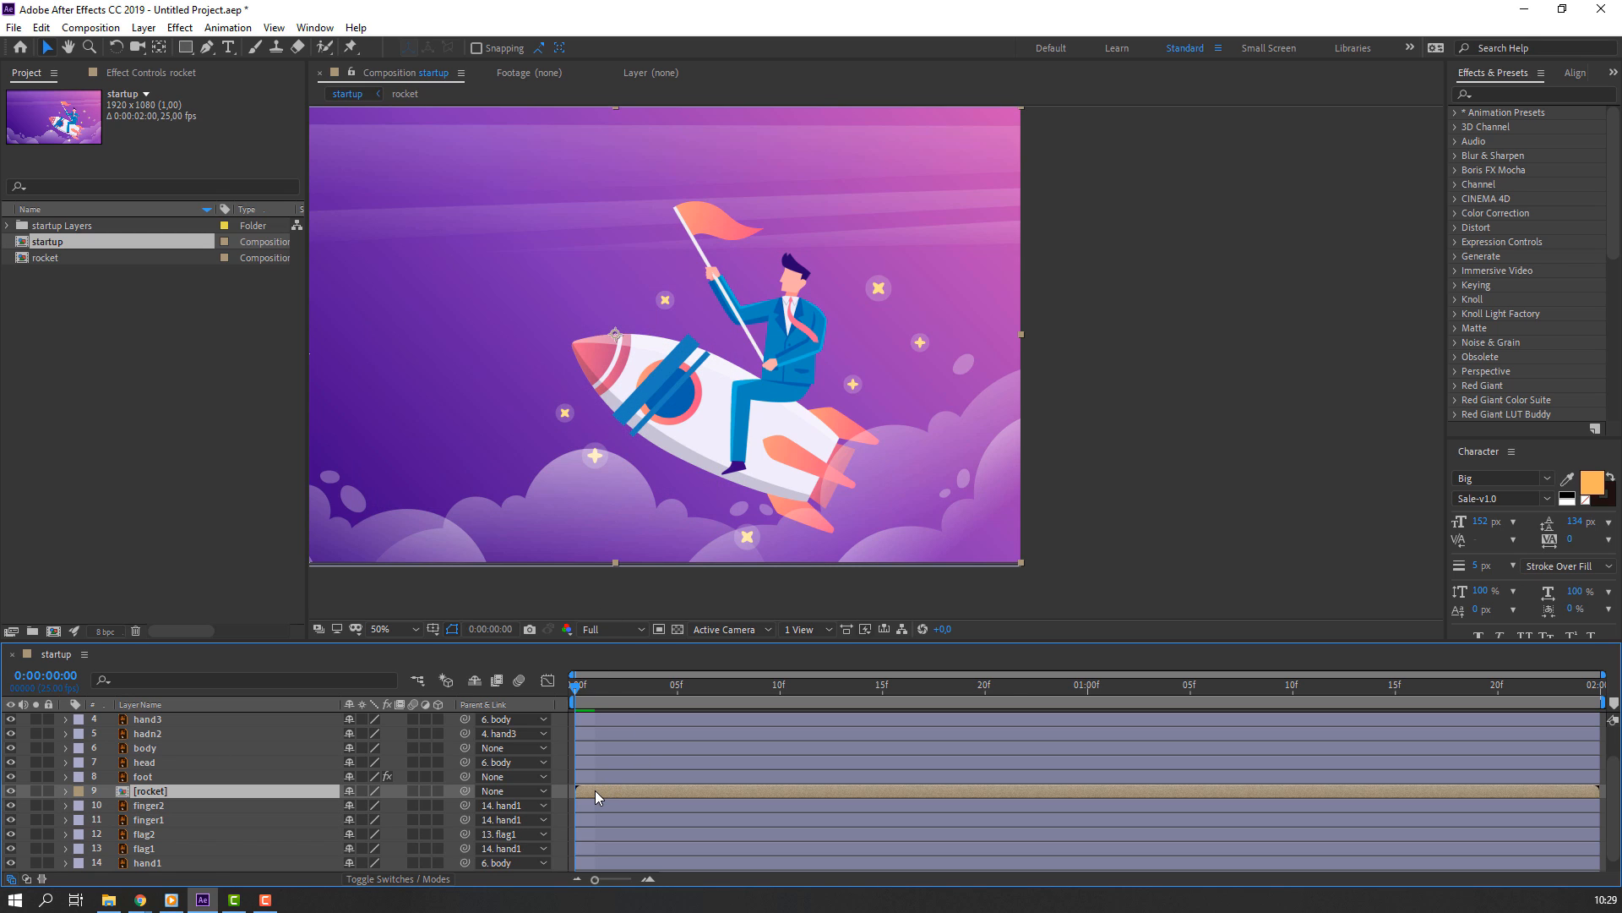
# Open the rocket composition, duplicate the rocket_glass layer, and place the reflection layer between the two copies
pyautogui.doubleClick(595, 789)
pyautogui.scroll(3, 868, 398)
pyautogui.moveTo(933, 562); pyautogui.dragTo(632, 447)
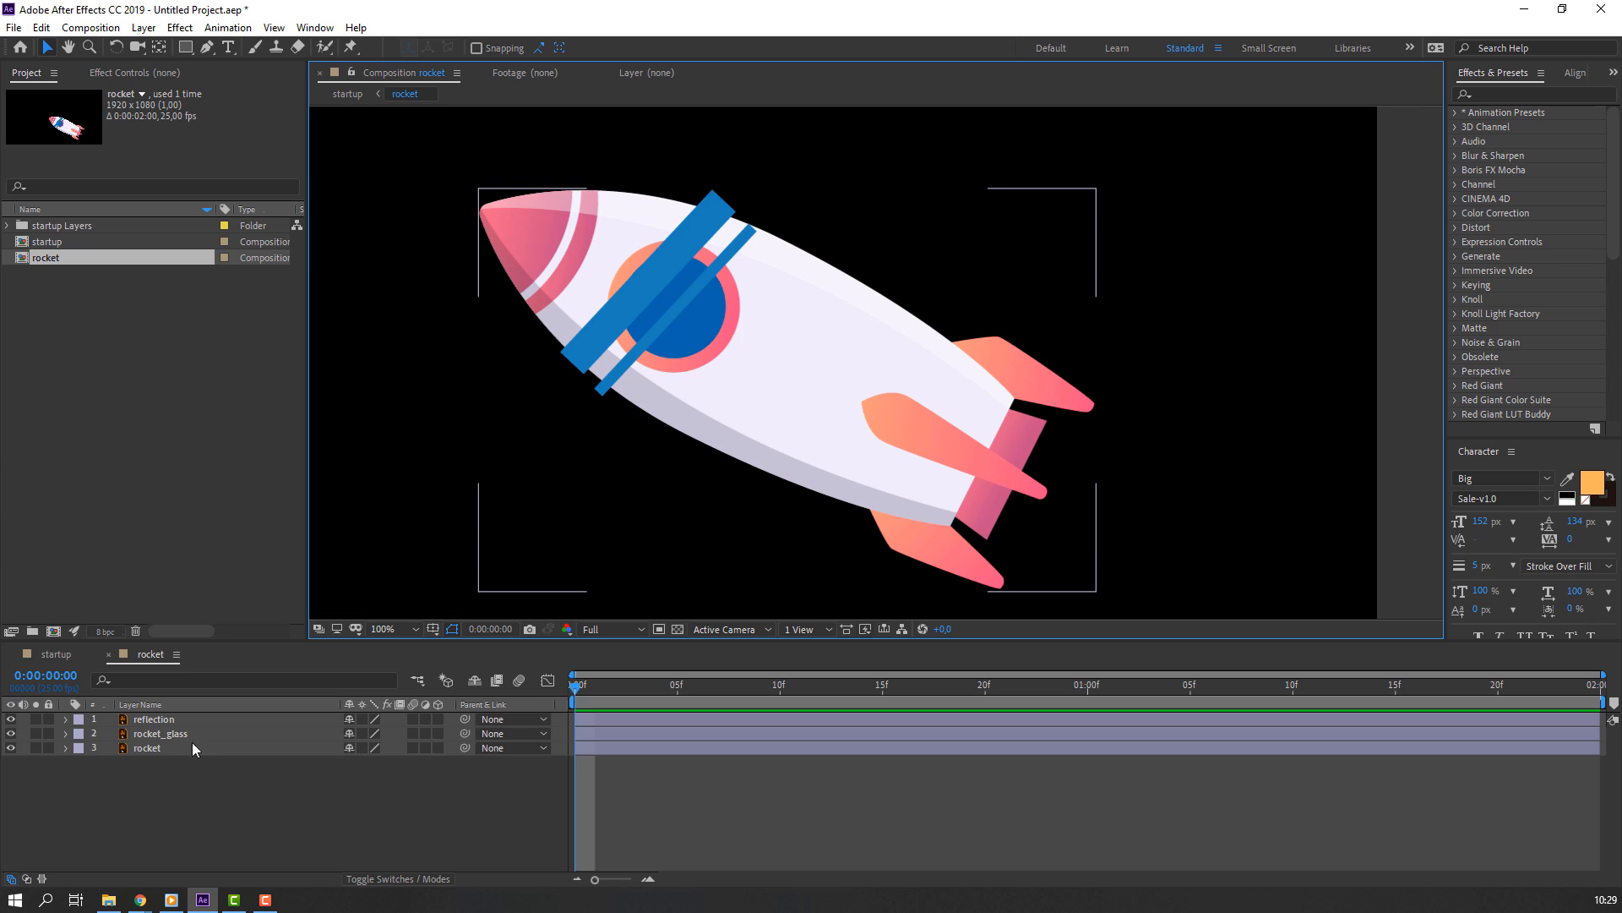
pyautogui.click(160, 734)
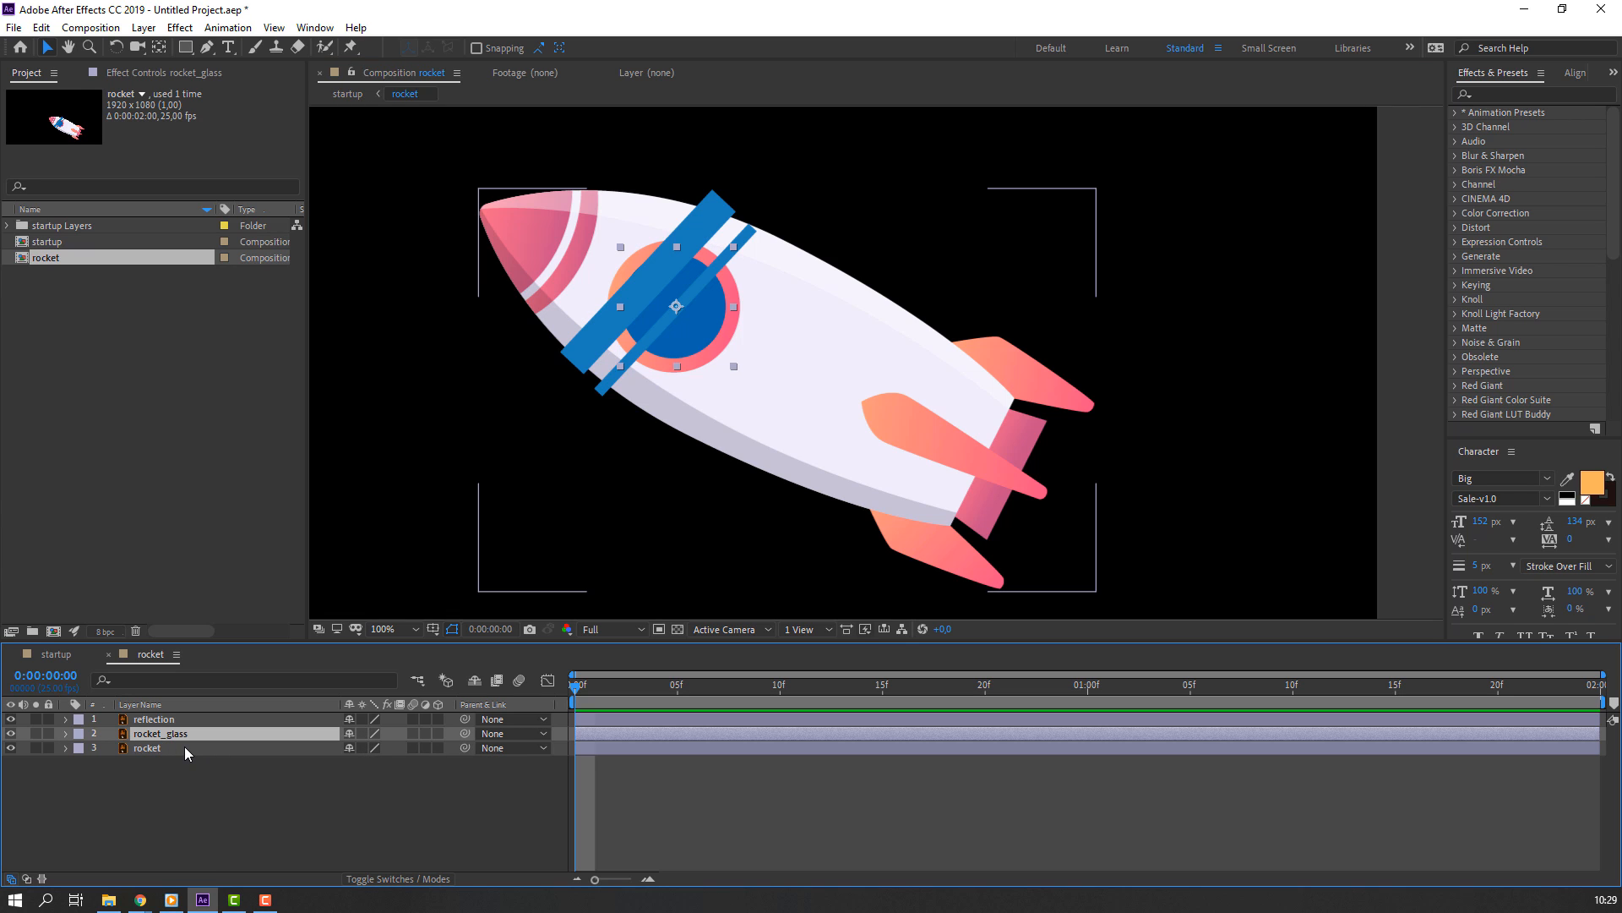
pyautogui.hotkey('ctrl', 'd')
pyautogui.click(171, 721)
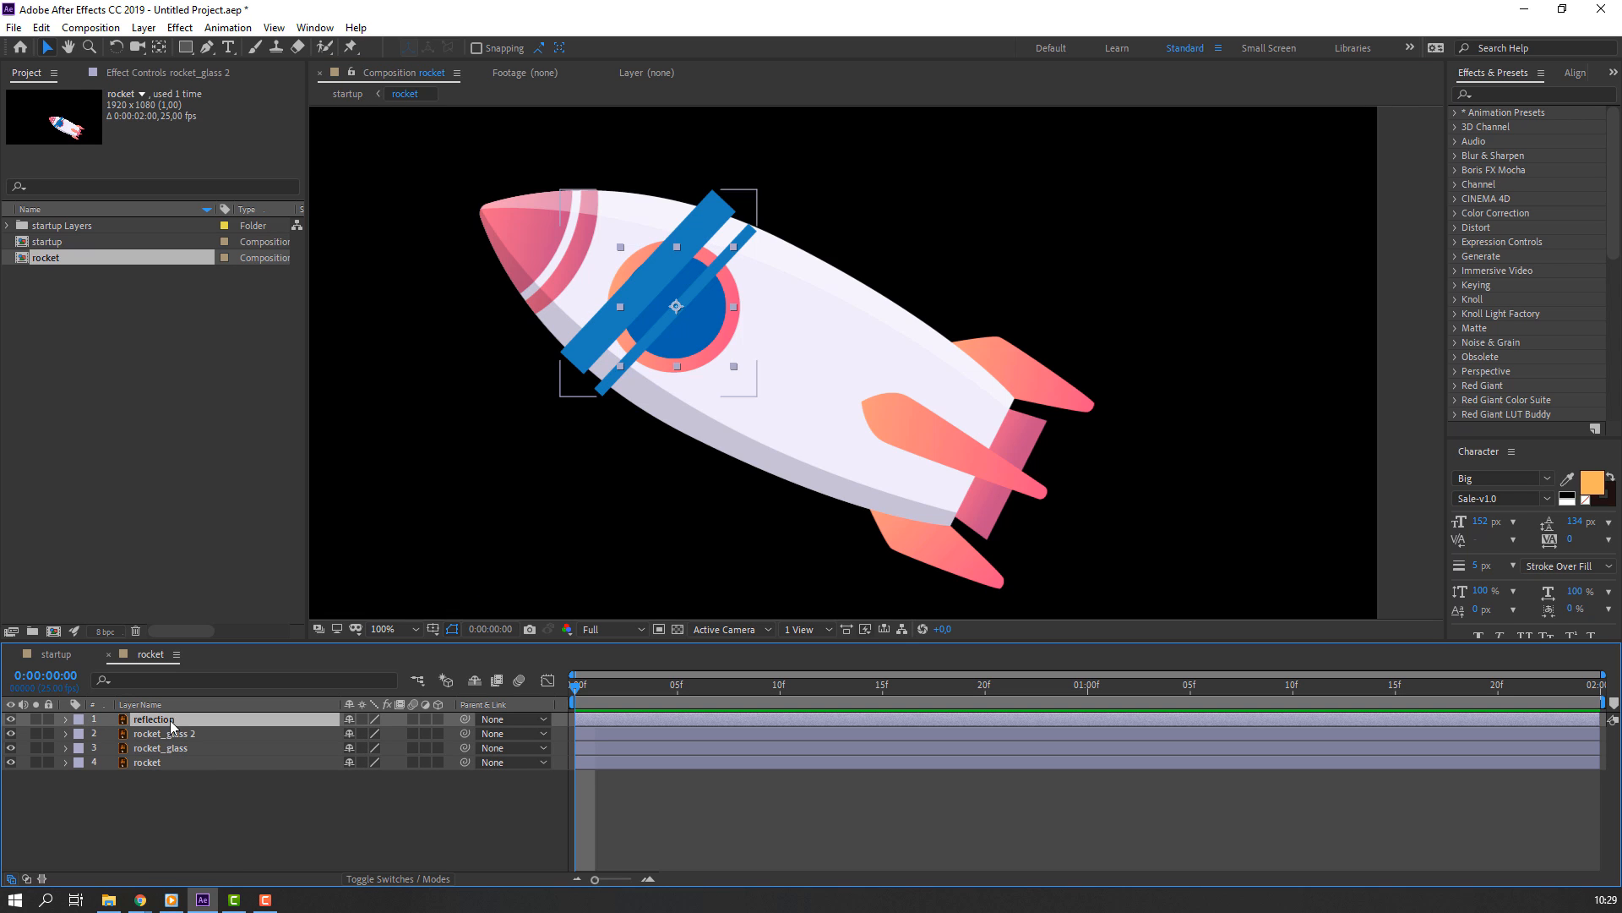
pyautogui.moveTo(172, 724); pyautogui.dragTo(197, 746)
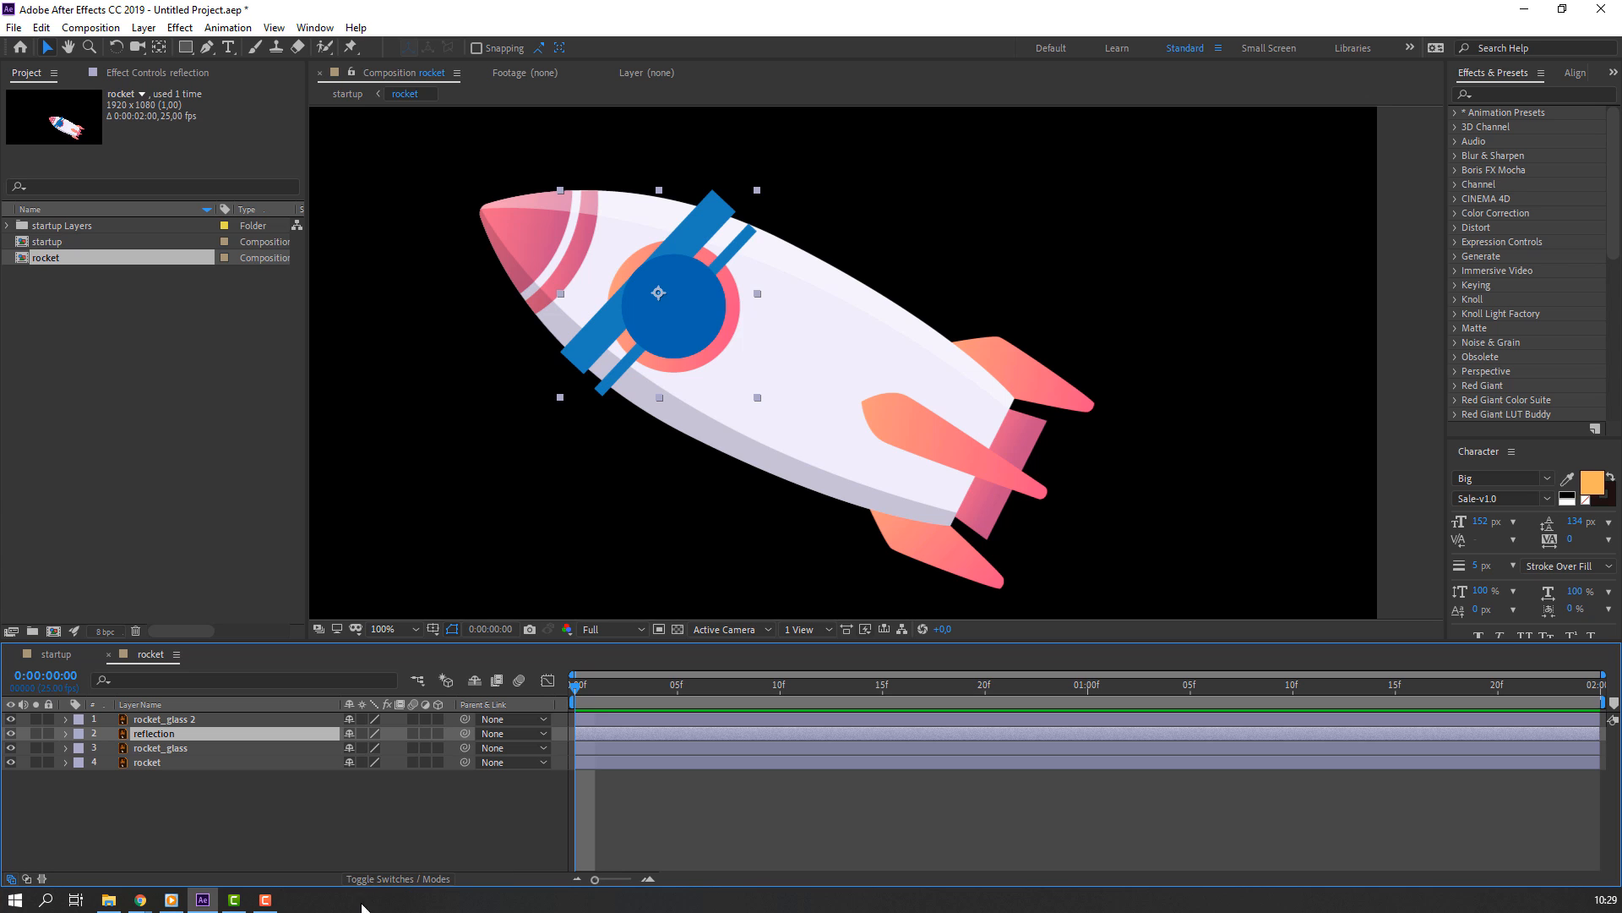
# Set the reflection layer's track matte to Alpha Matte "rocket_glass 2"
pyautogui.click(397, 879)
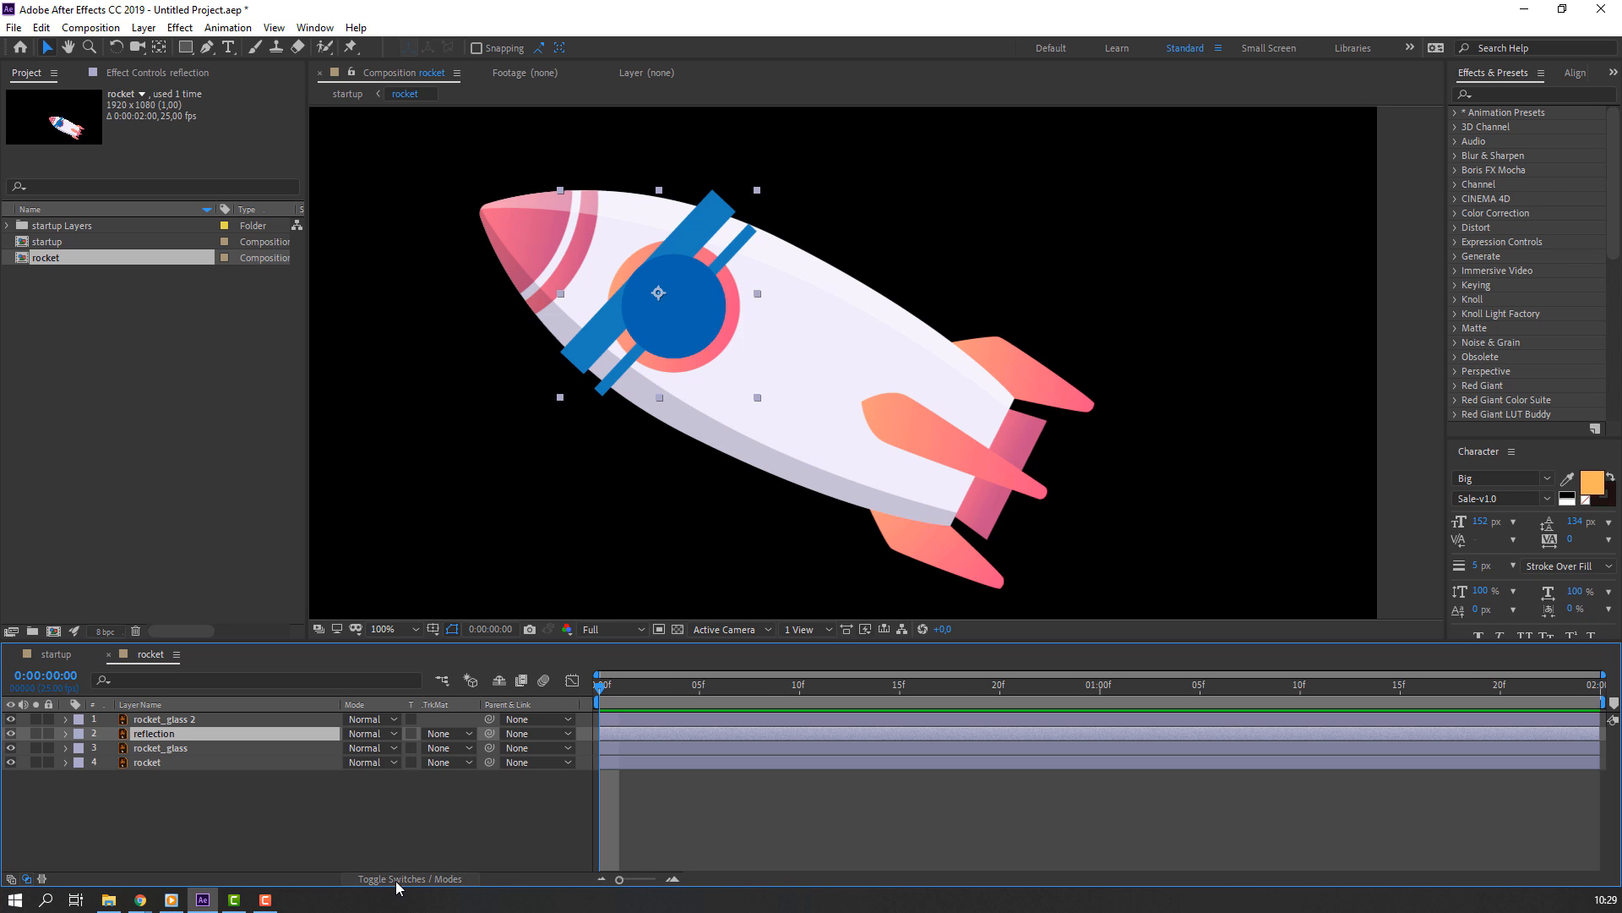
pyautogui.click(444, 736)
pyautogui.click(456, 777)
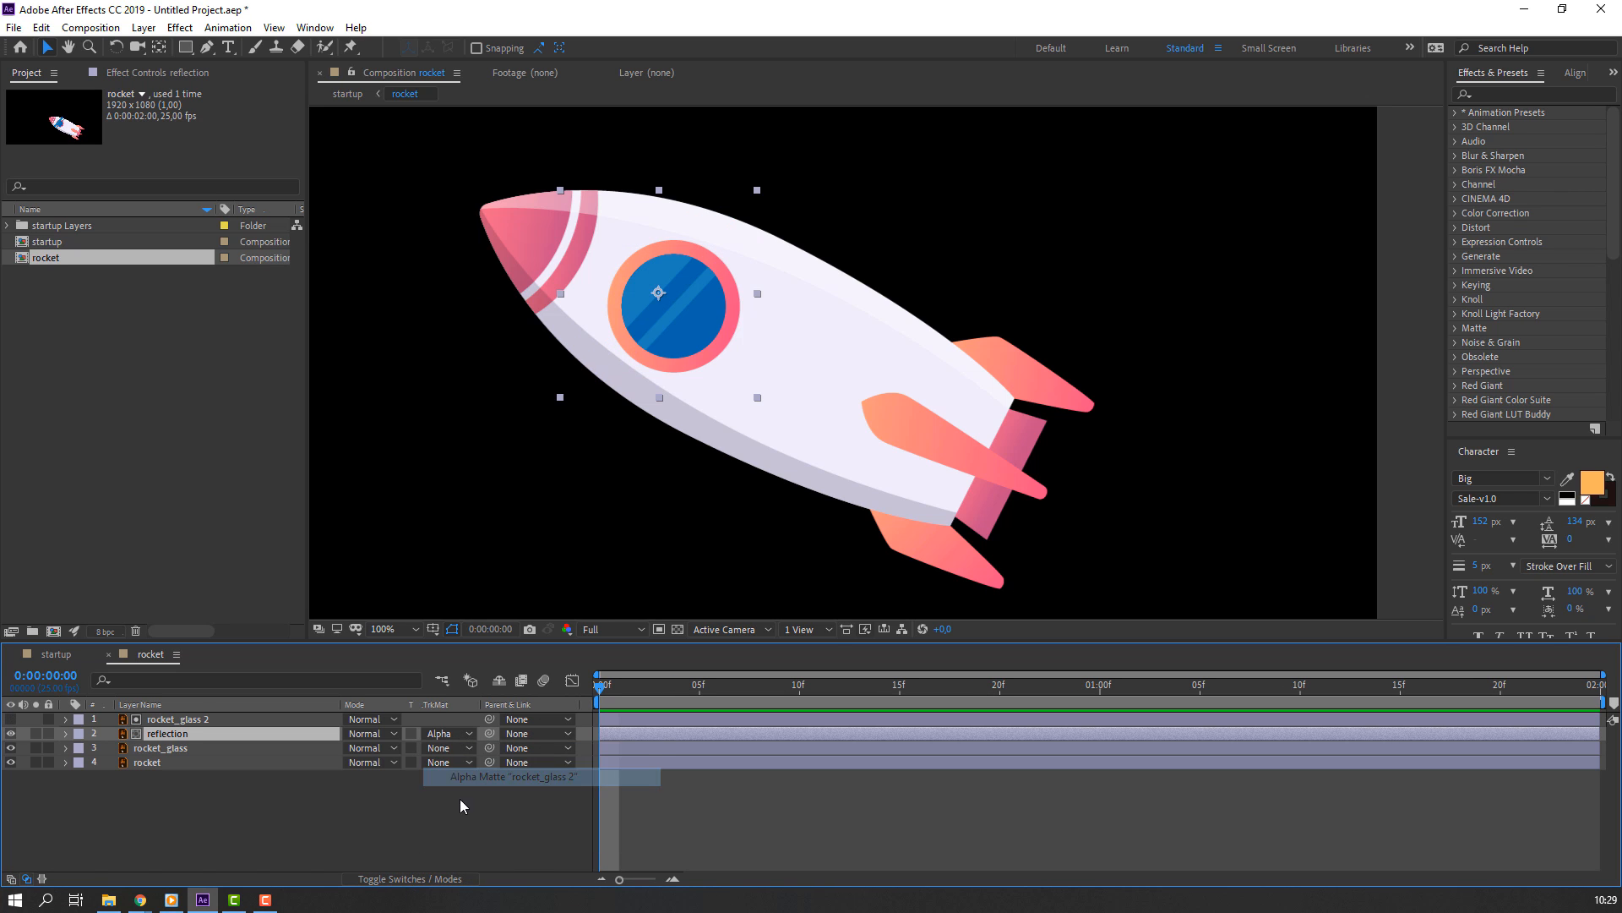
# Add a position keyframe to the reflection layer at the first frame, move it diagonally down-right past the window at 0:00:01:00, and preview
pyautogui.moveTo(631, 690); pyautogui.dragTo(598, 690)
pyautogui.click(169, 734)
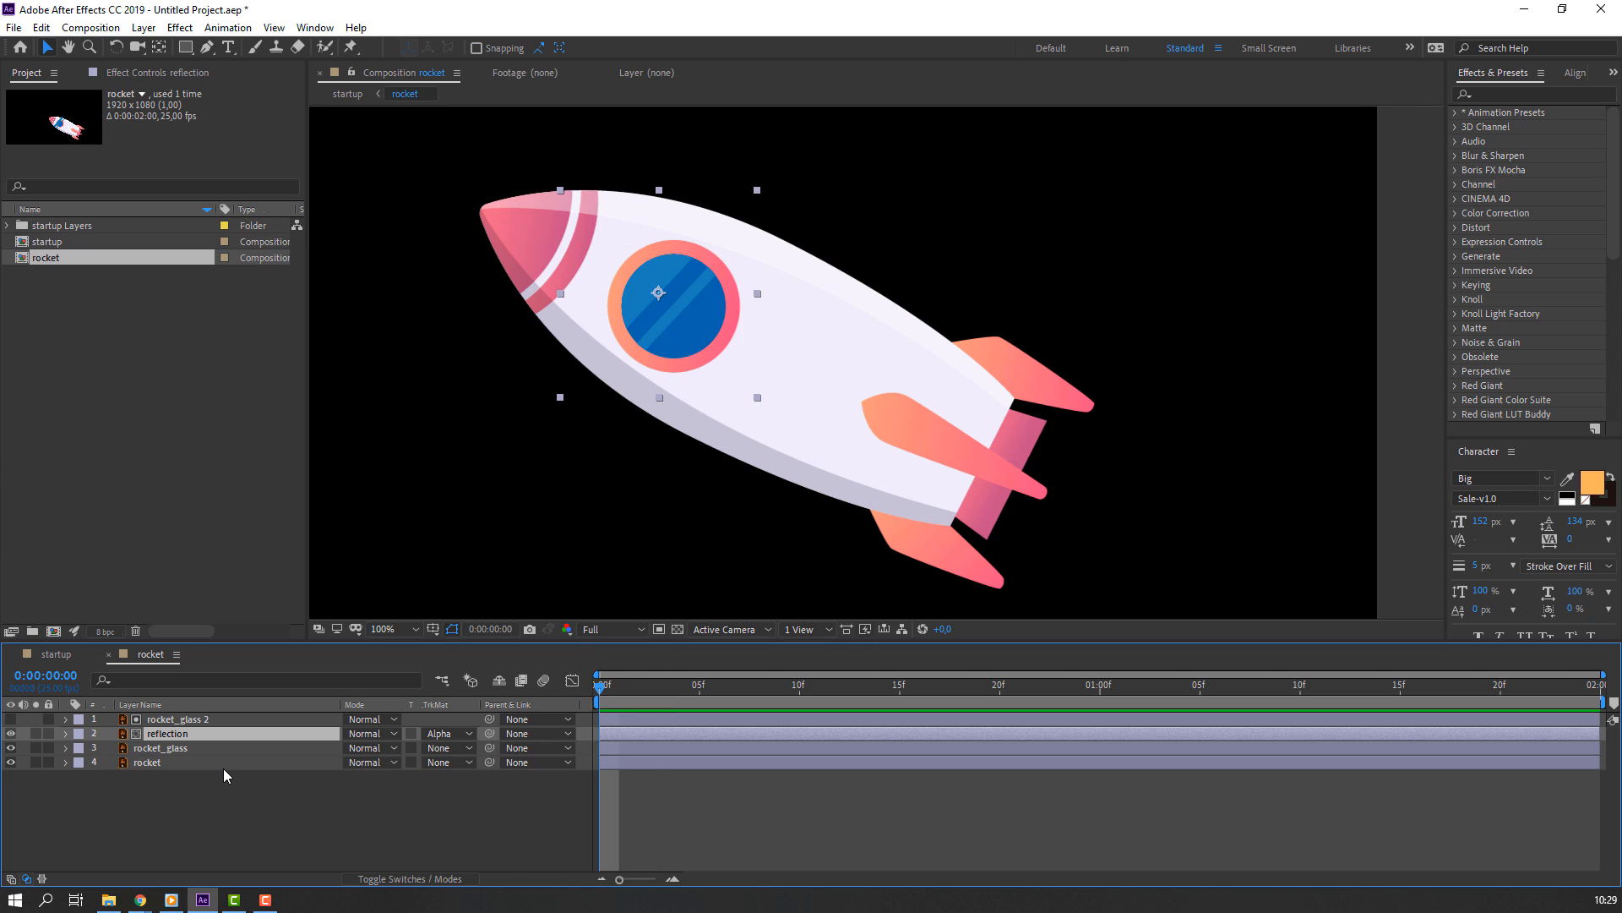
pyautogui.press('p')
pyautogui.click(108, 747)
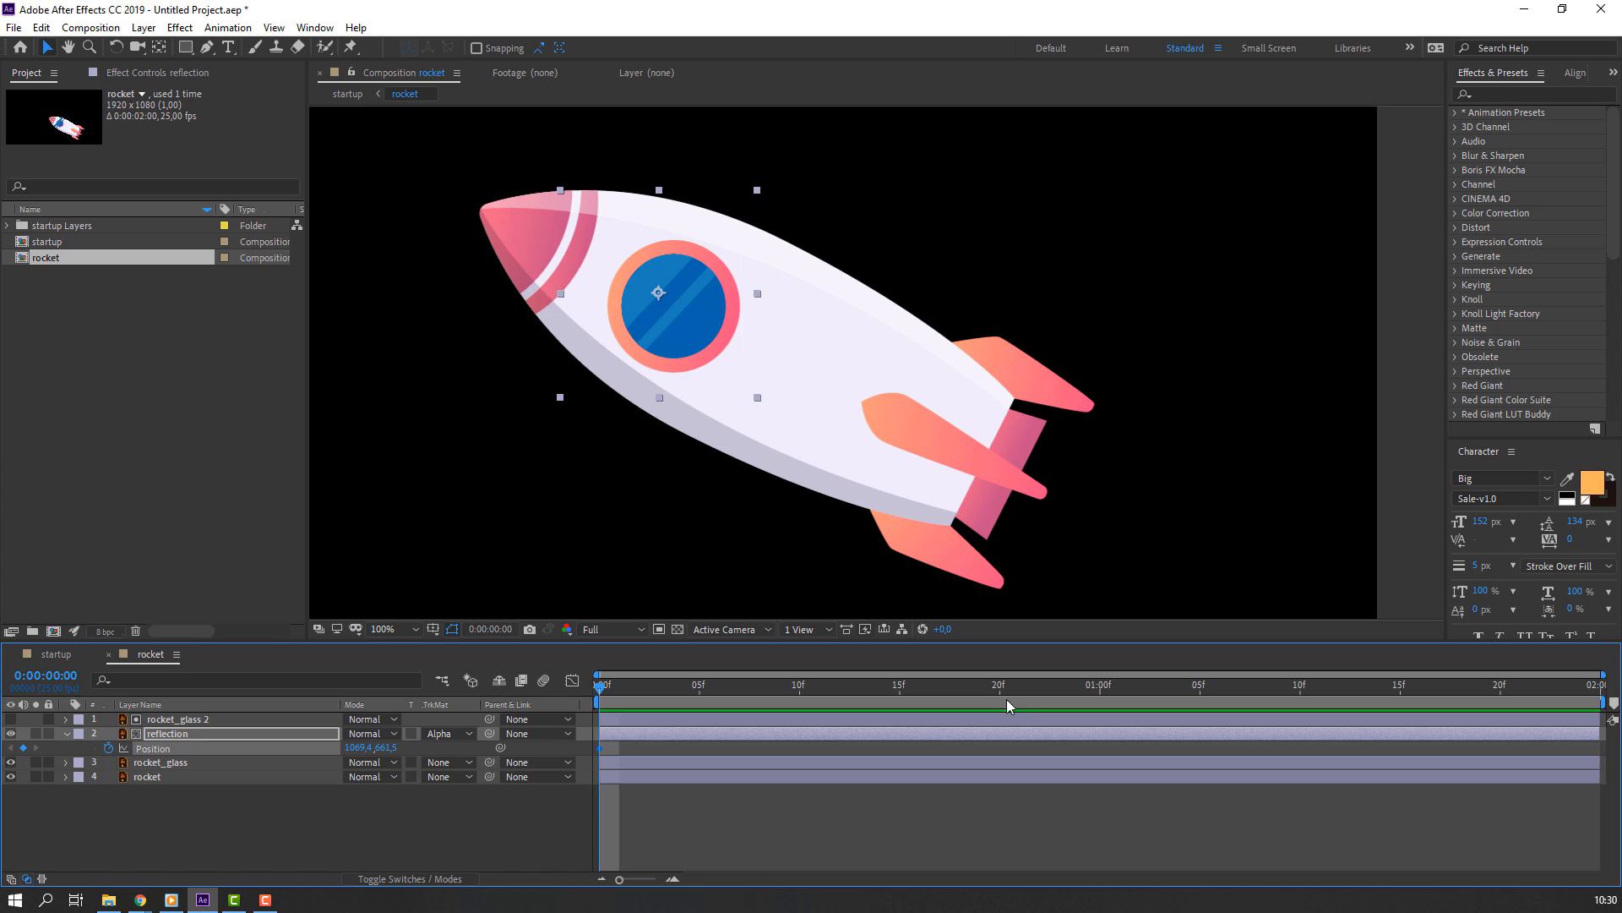
pyautogui.moveTo(1043, 690); pyautogui.dragTo(1100, 689)
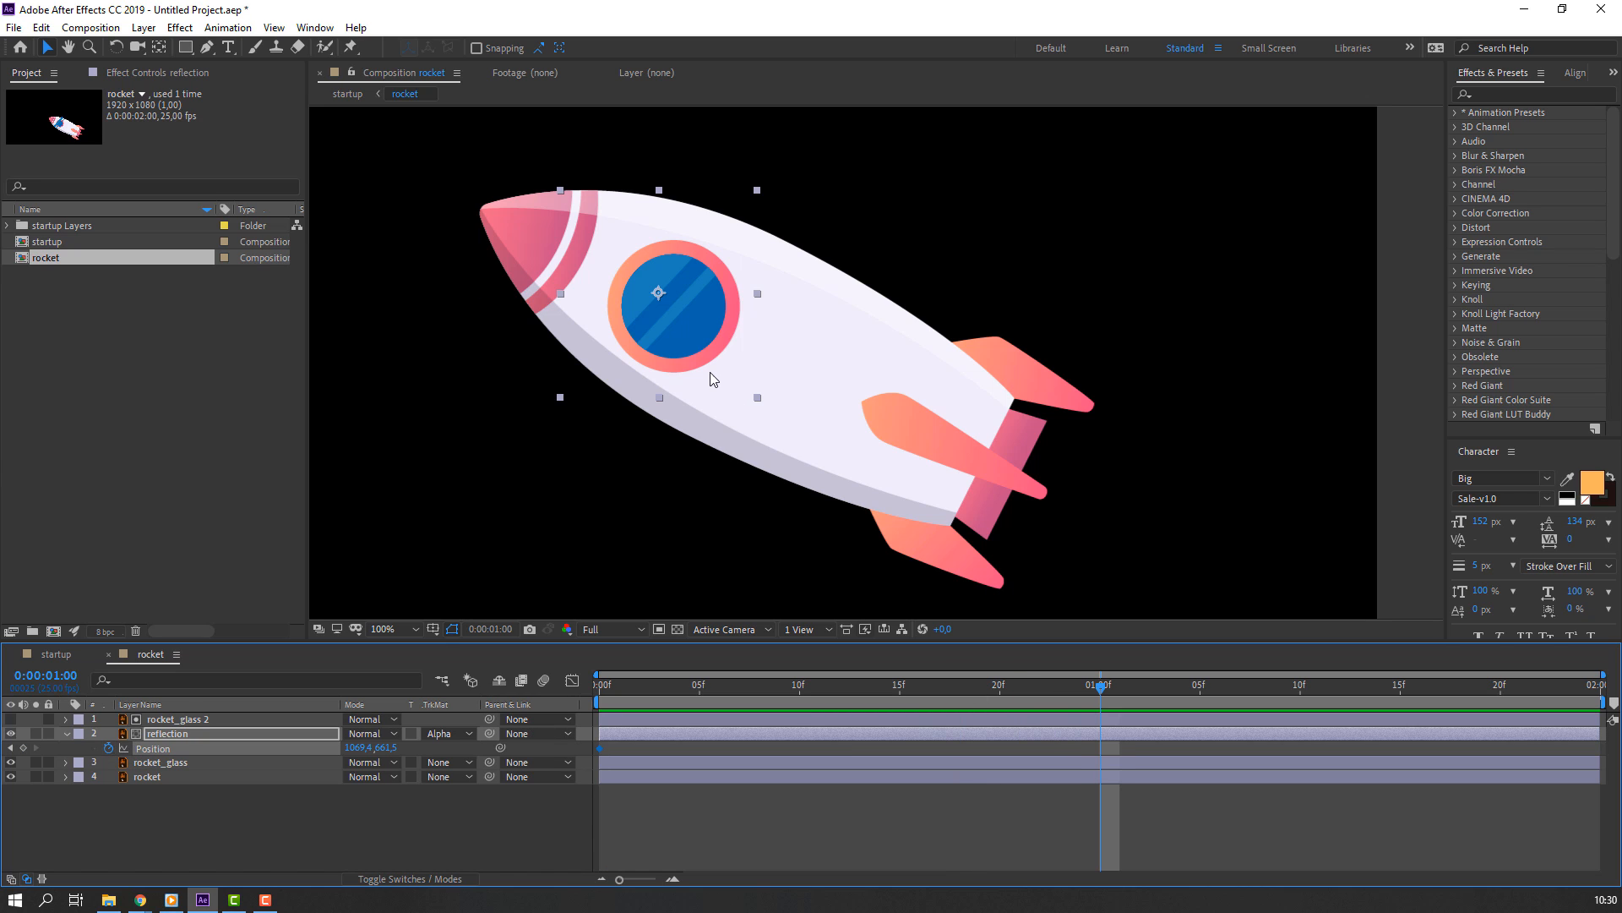
pyautogui.moveTo(654, 295); pyautogui.dragTo(737, 354)
pyautogui.press('space')
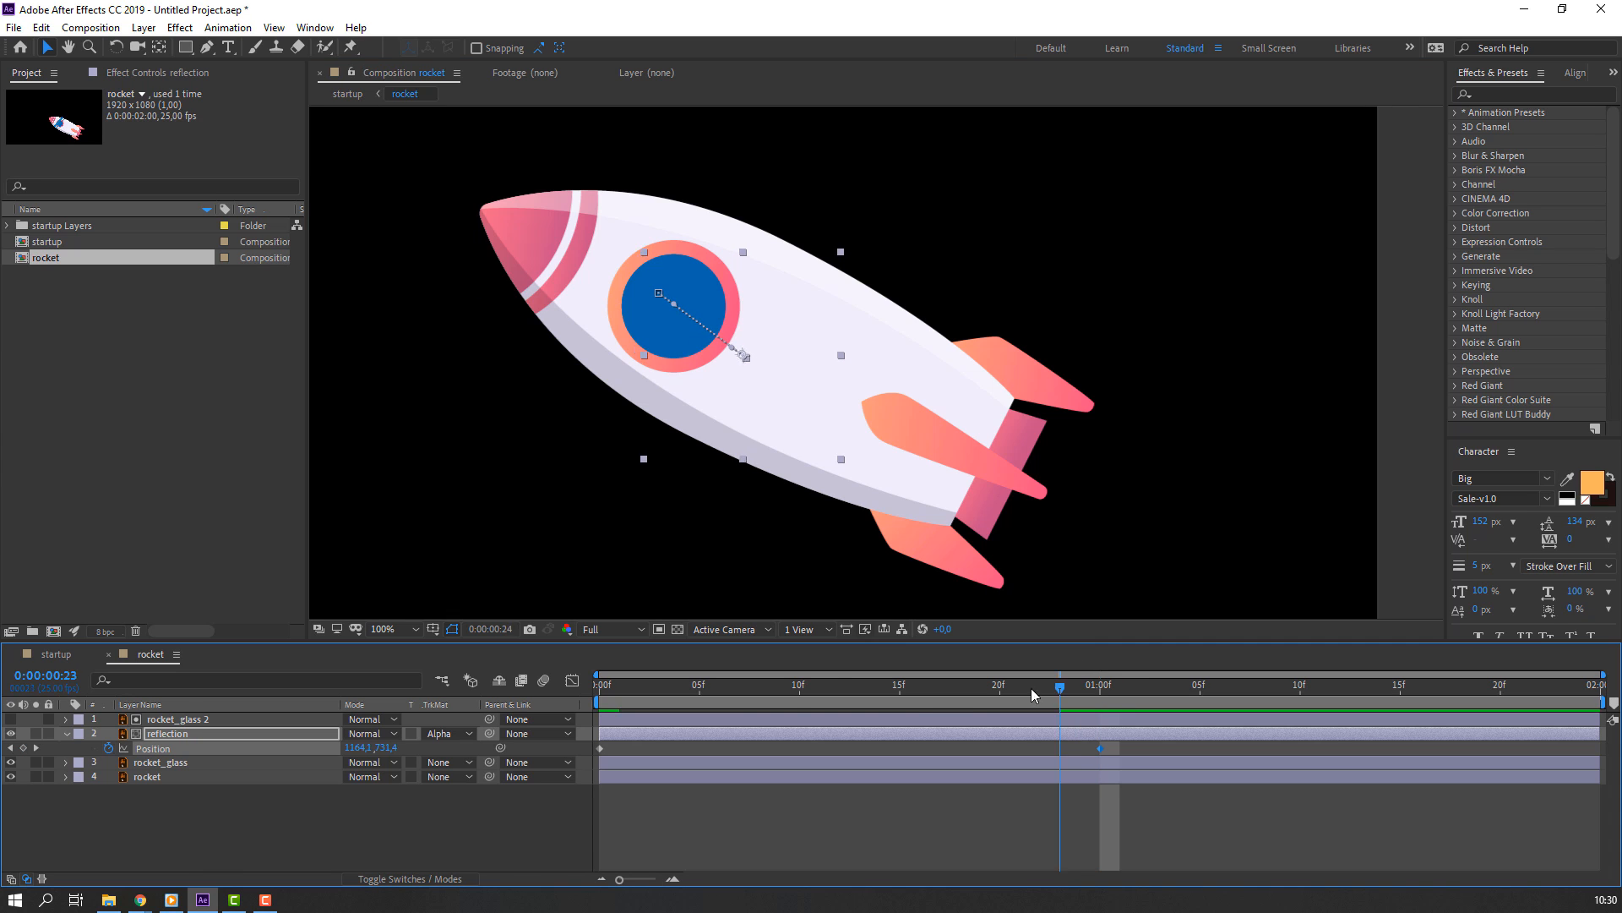
# Shift the reflection's first-frame position up and to the left of the window, and scrub through the movement
pyautogui.moveTo(643, 713); pyautogui.dragTo(575, 714)
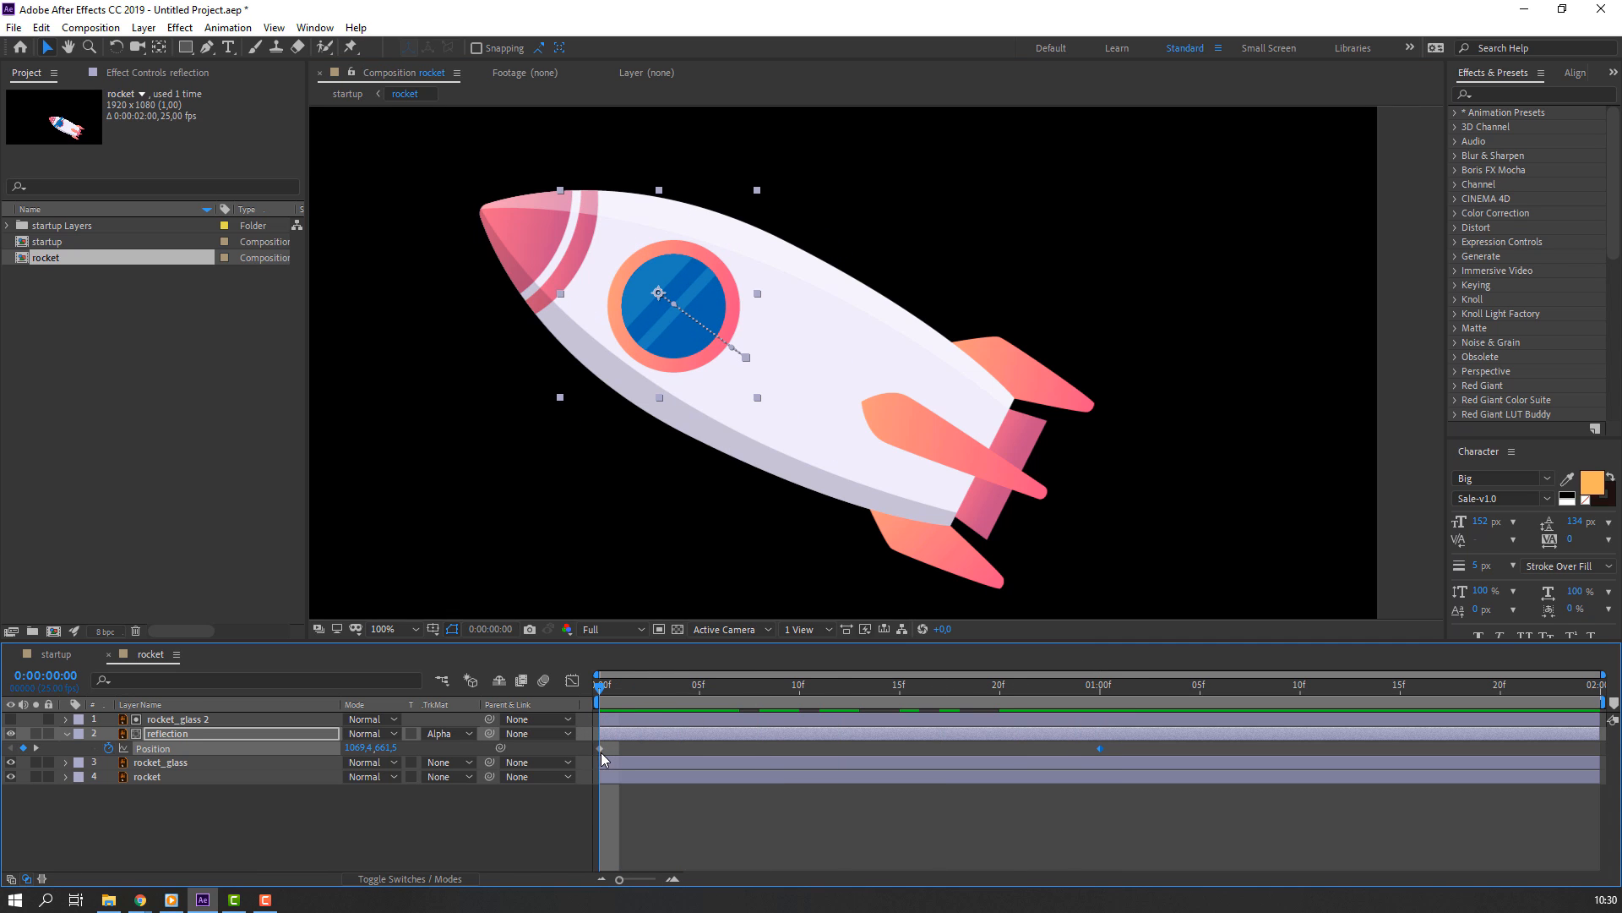
pyautogui.moveTo(658, 298); pyautogui.dragTo(608, 246)
pyautogui.moveTo(644, 687); pyautogui.dragTo(1060, 686)
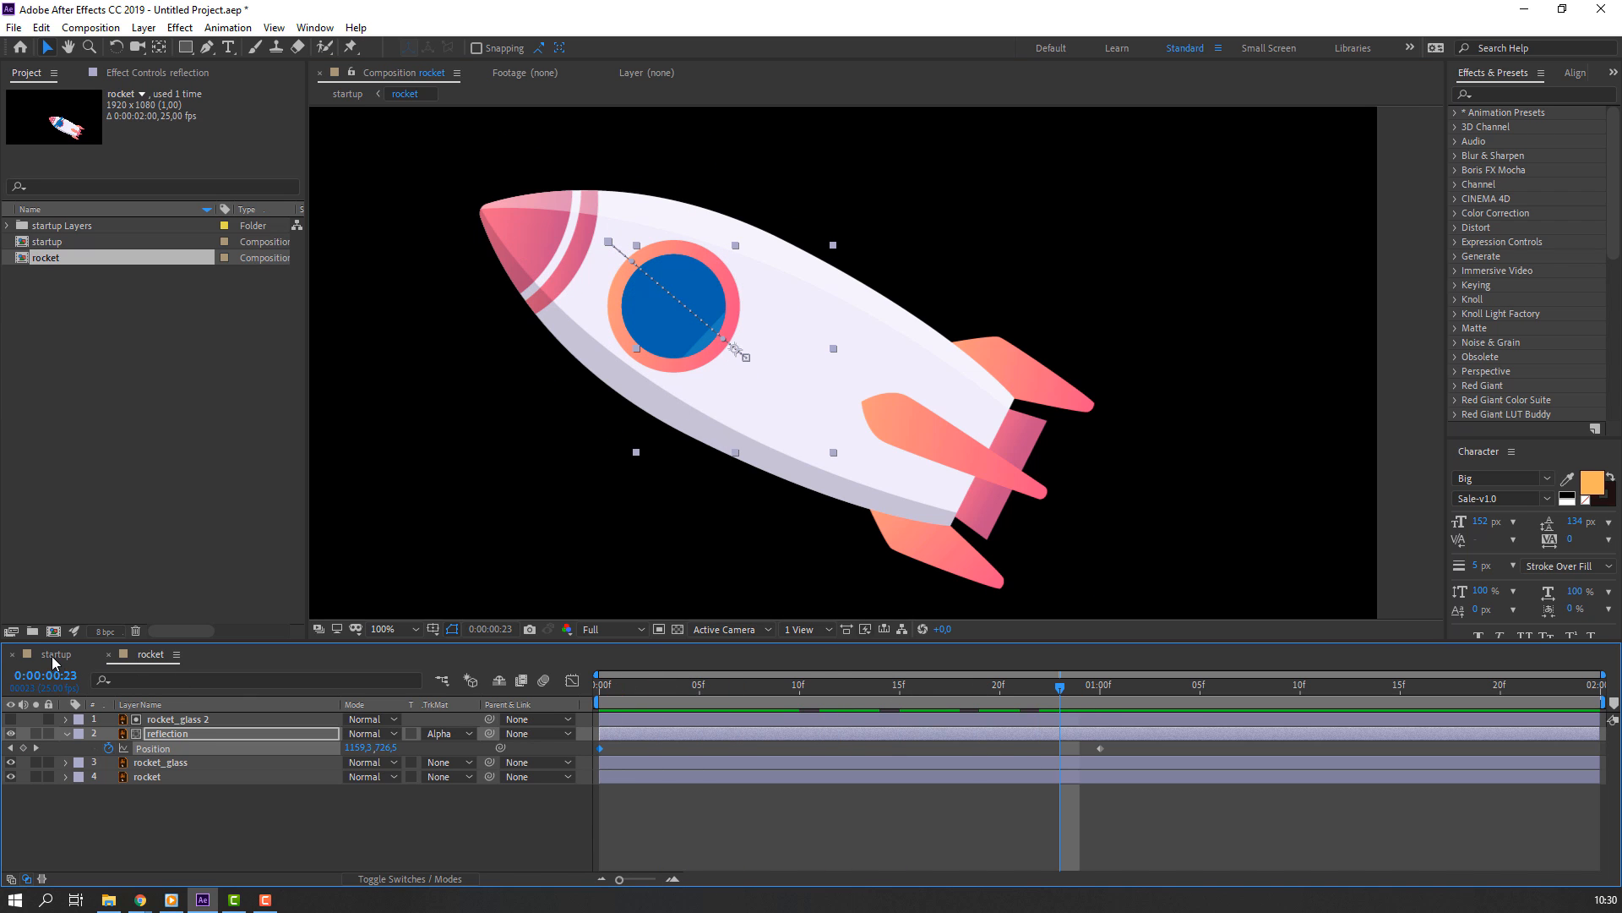
# Return to the startup composition, preview the loop, and close the rocket composition
pyautogui.click(52, 655)
pyautogui.press('space')
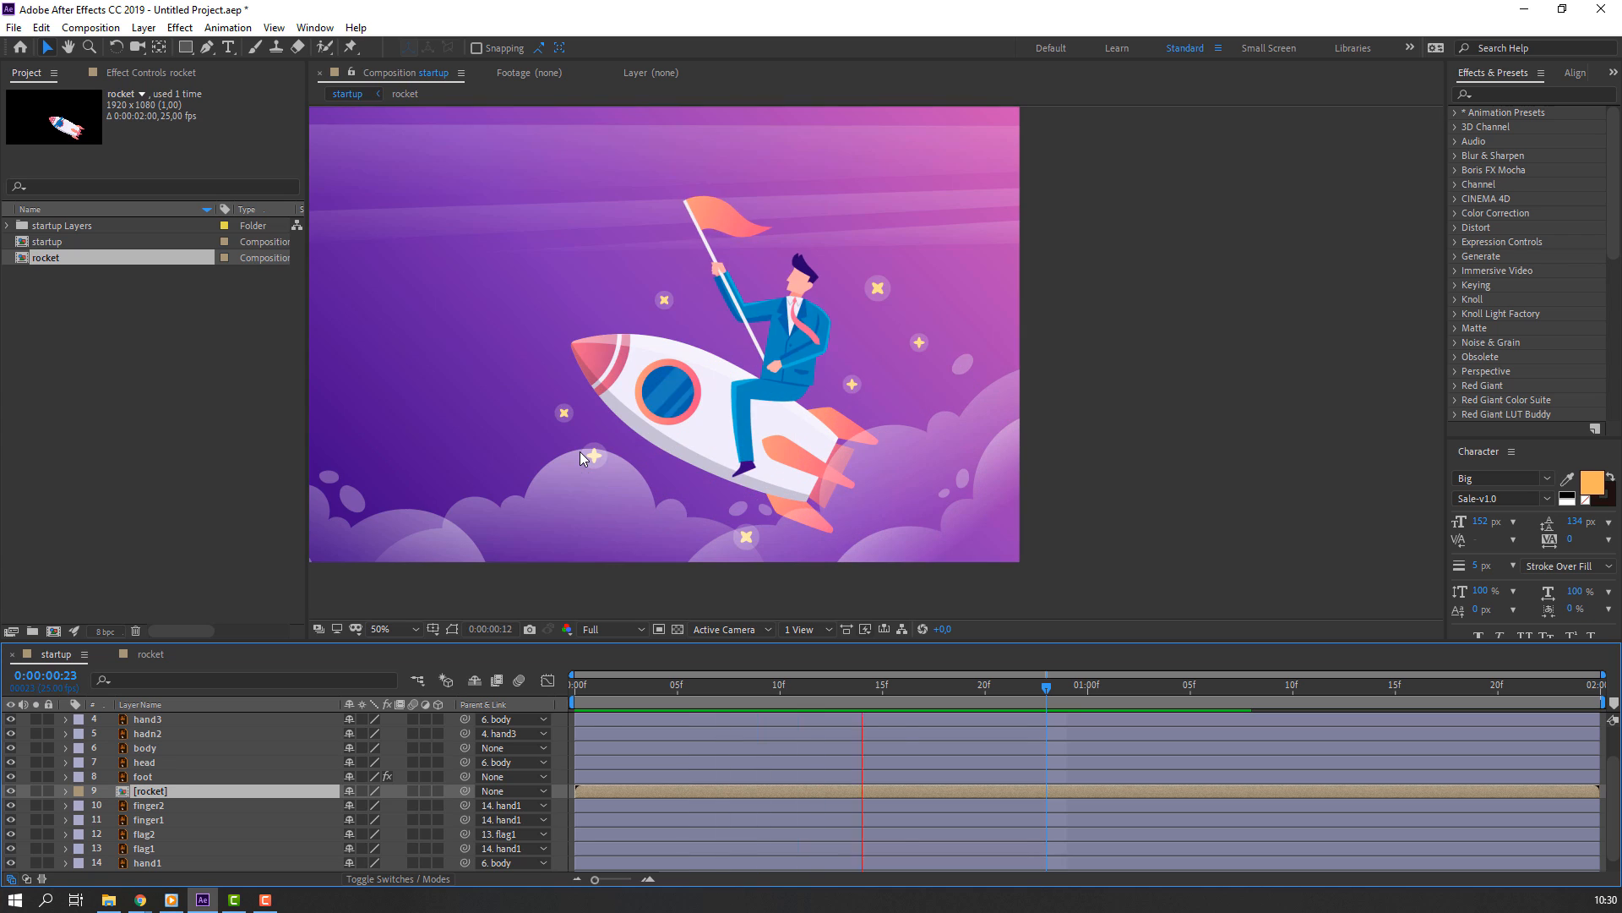
pyautogui.press('space')
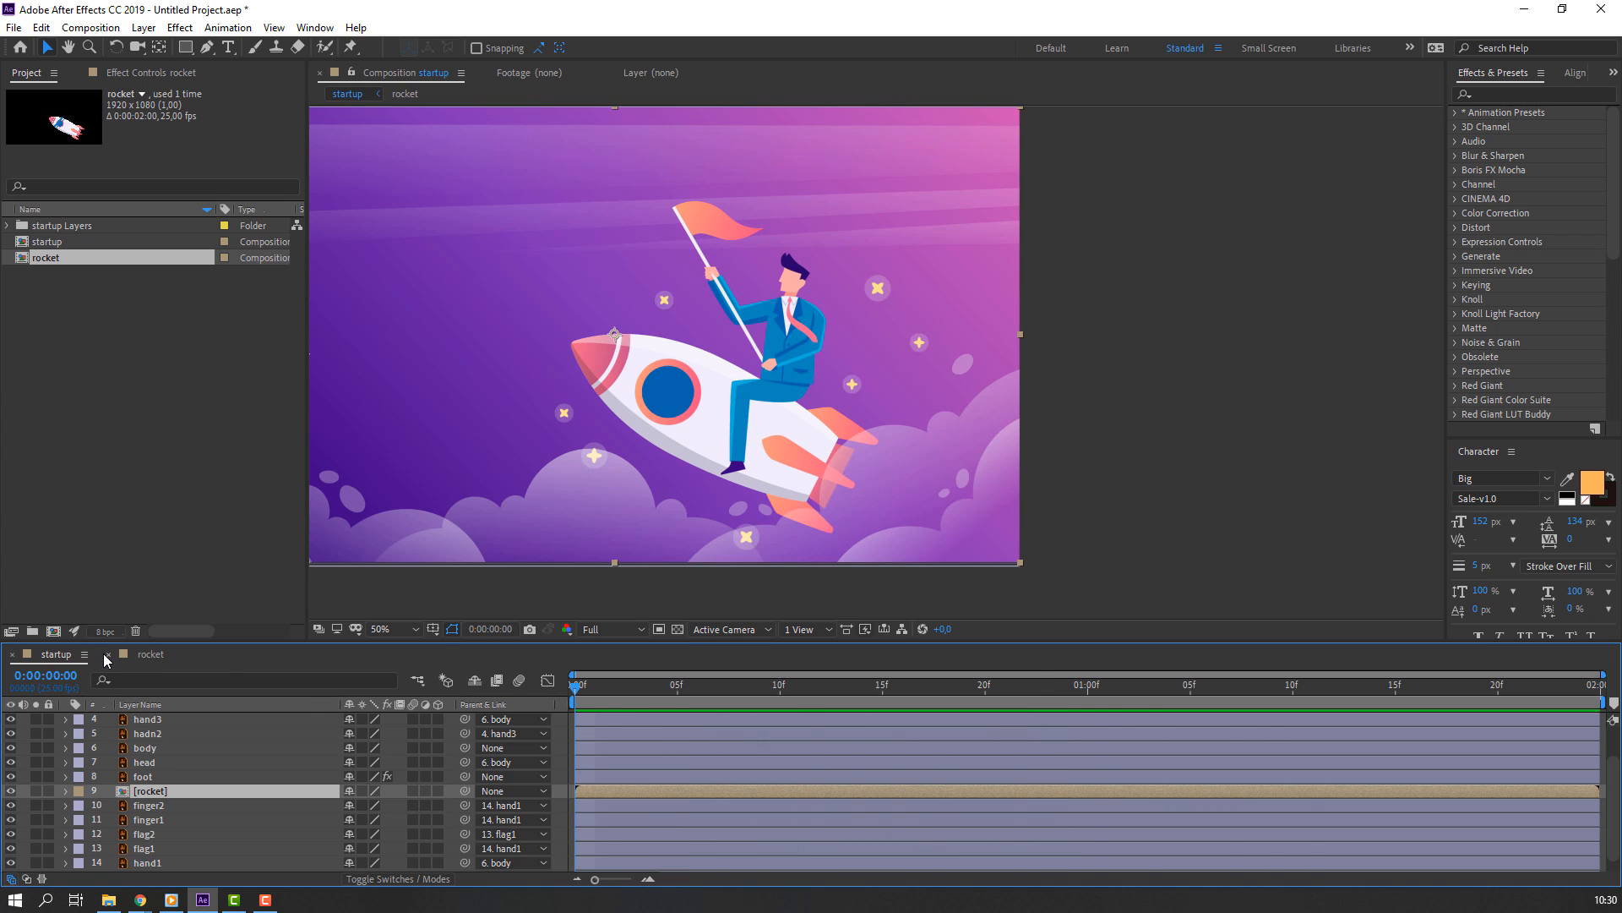
pyautogui.click(108, 655)
# Parent the body layer to rocket and the foot layer to body
pyautogui.click(146, 748)
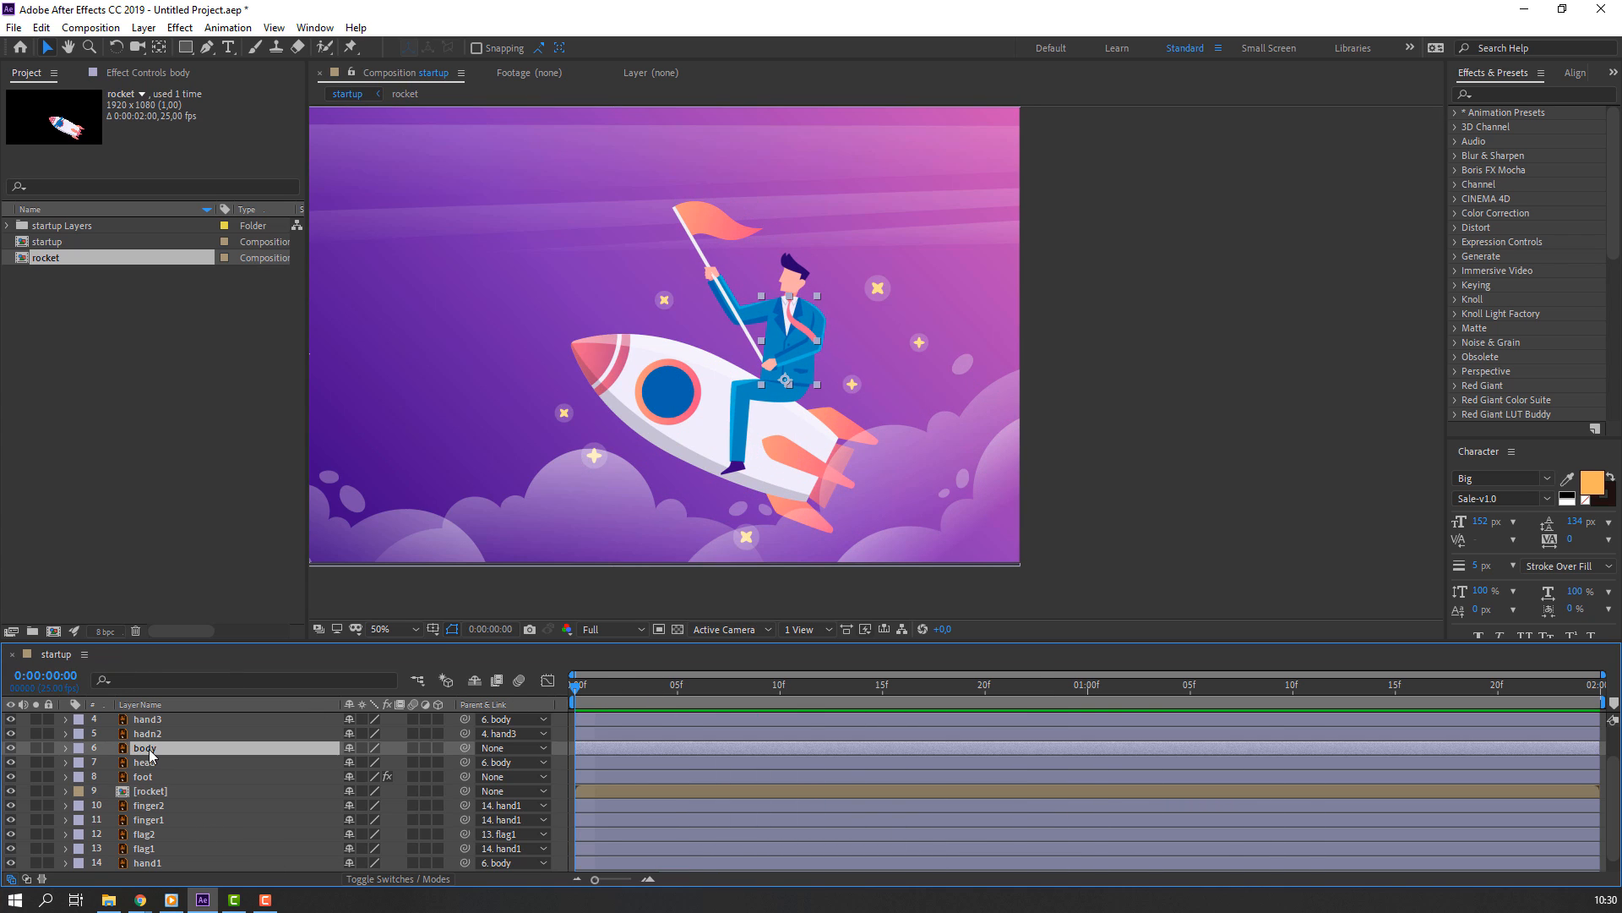
pyautogui.moveTo(465, 747); pyautogui.dragTo(158, 797)
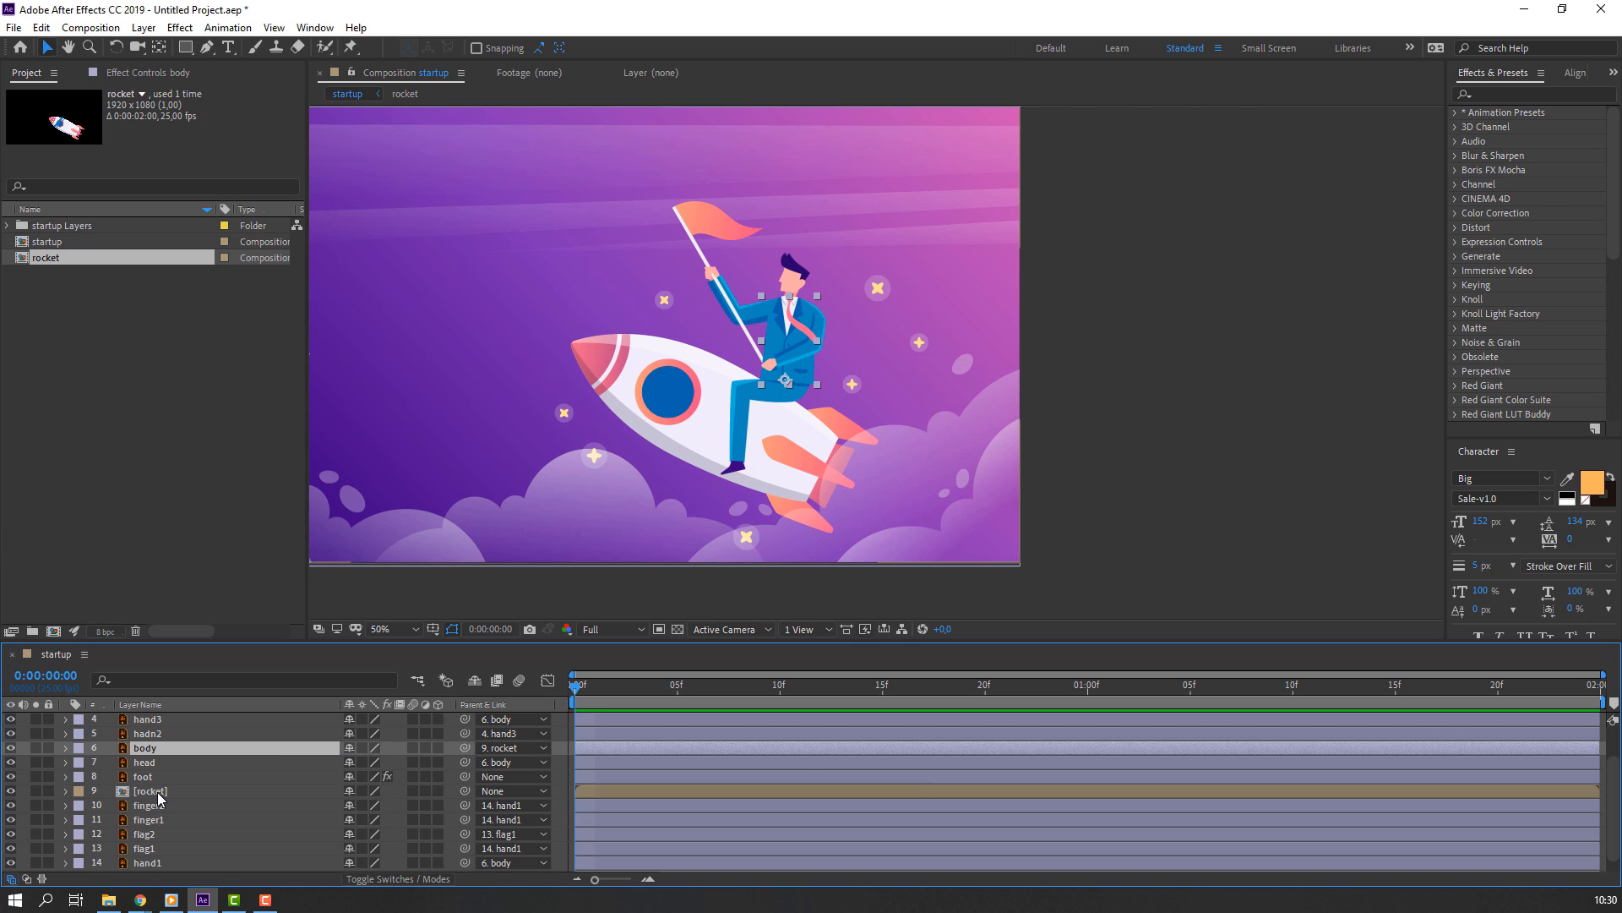
pyautogui.click(181, 776)
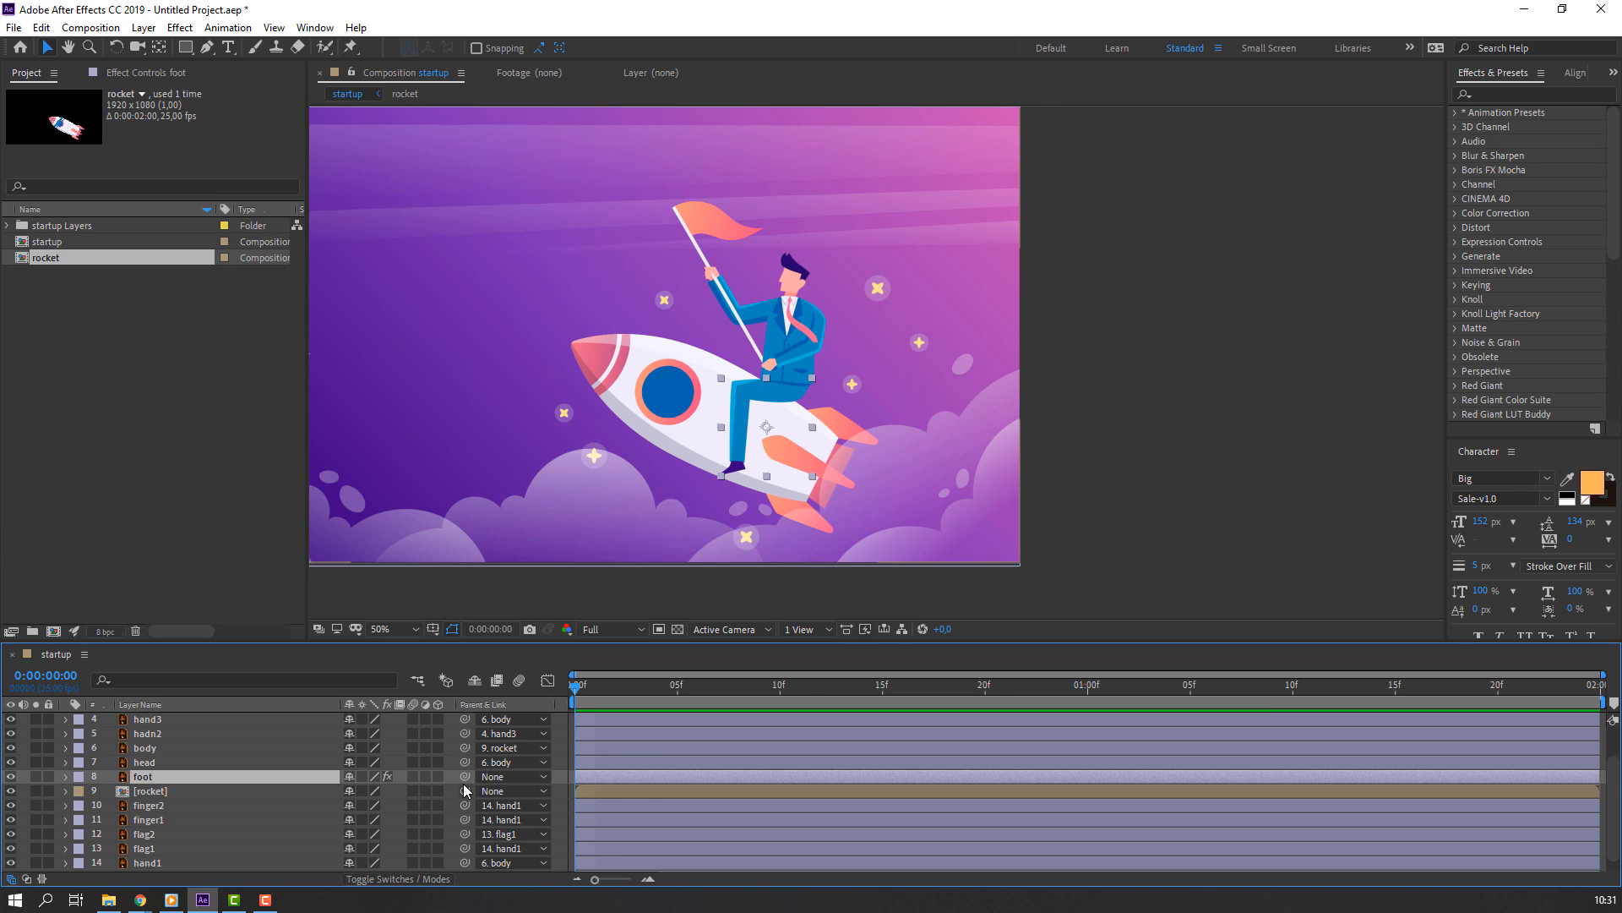
pyautogui.moveTo(465, 777); pyautogui.dragTo(178, 759)
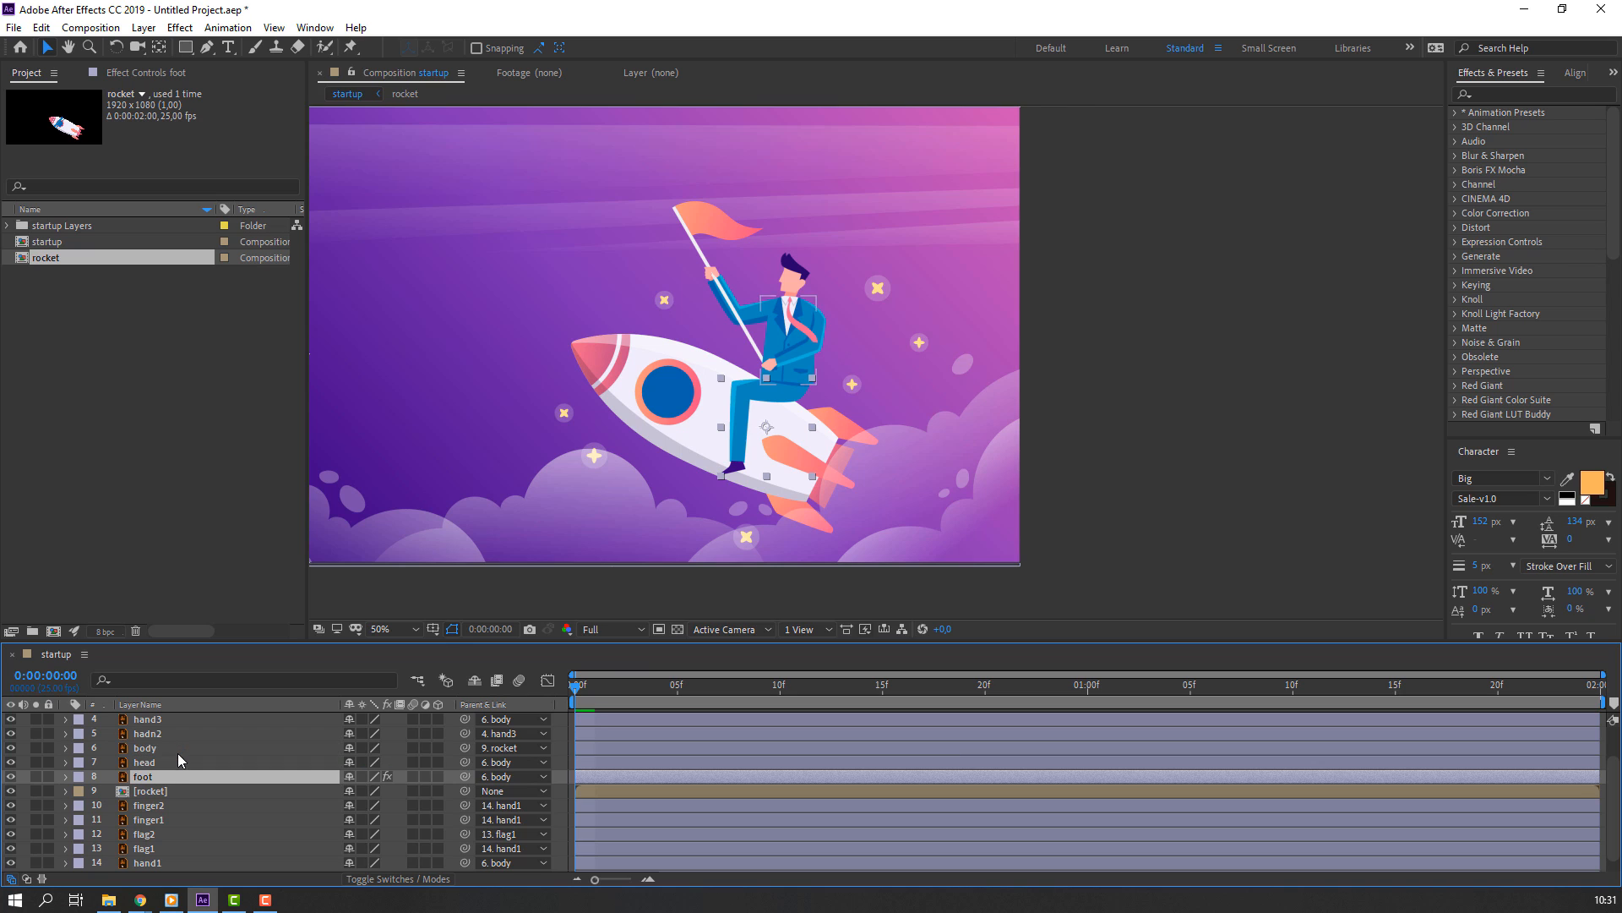
# Move the rocket layer's anchor point to the middle of the rocket's hull with the Pan Behind tool
pyautogui.click(152, 792)
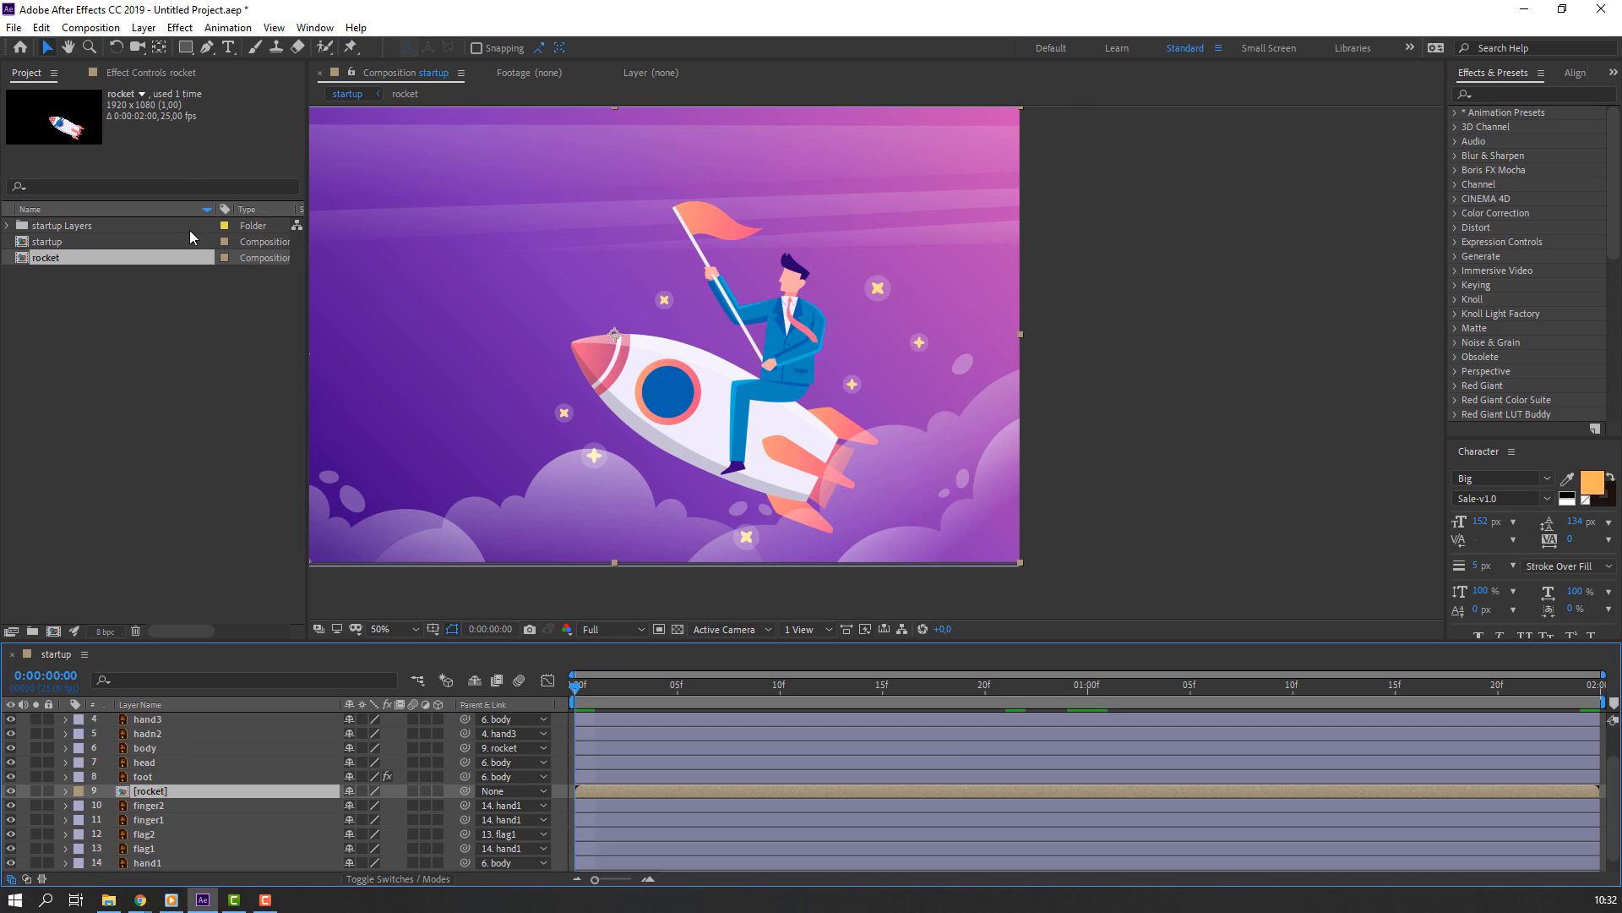
pyautogui.click(161, 48)
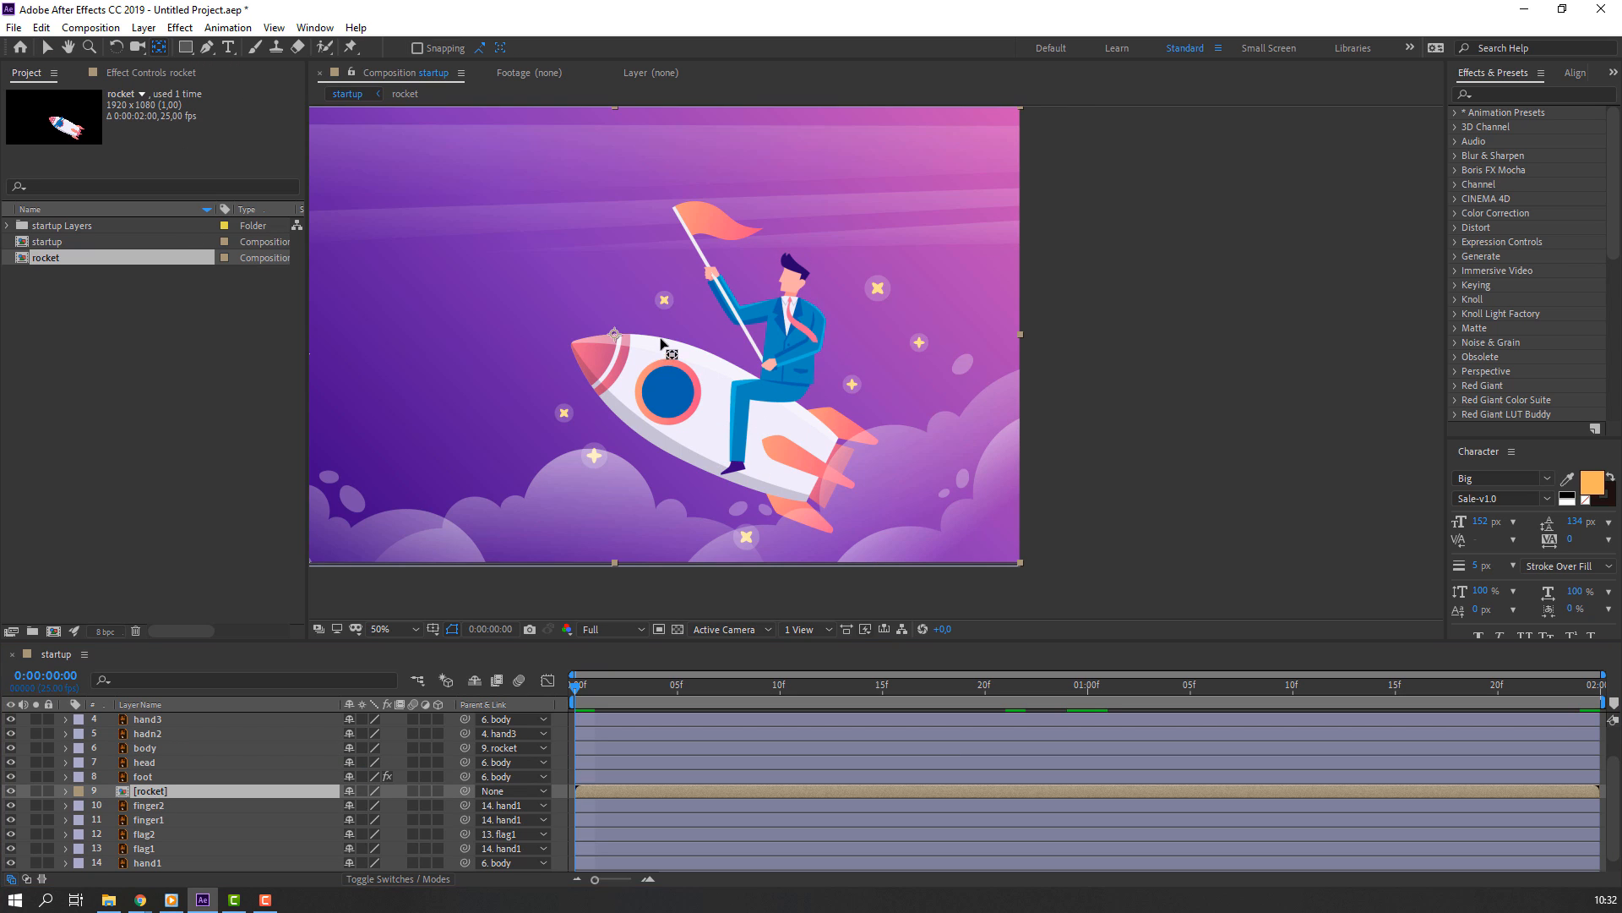
pyautogui.moveTo(614, 336); pyautogui.dragTo(710, 409)
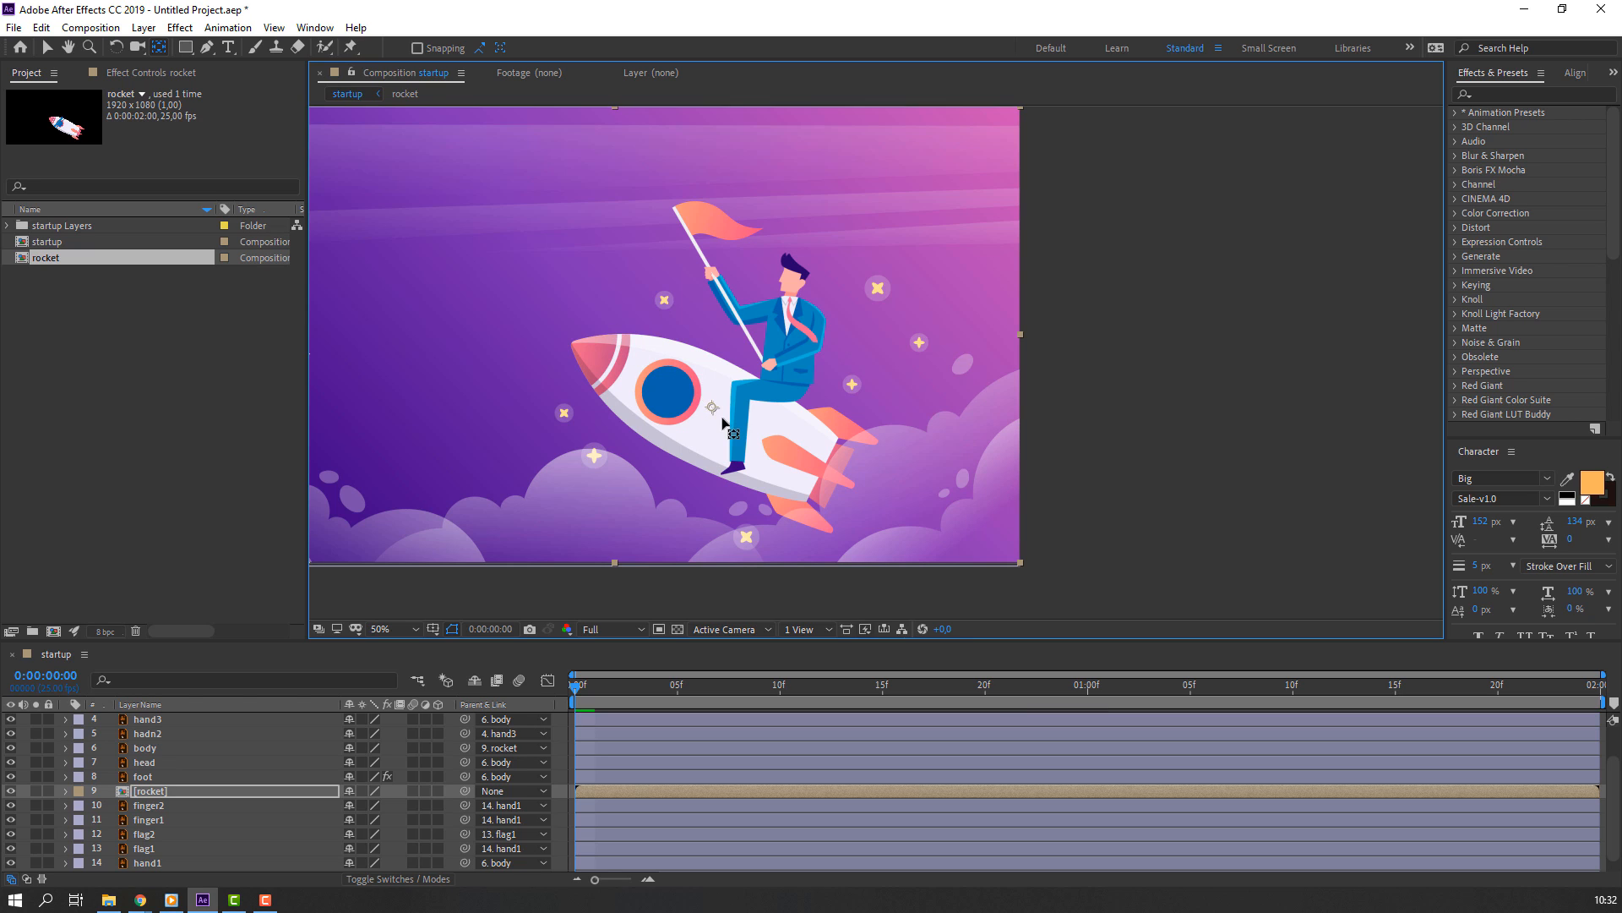
pyautogui.click(47, 49)
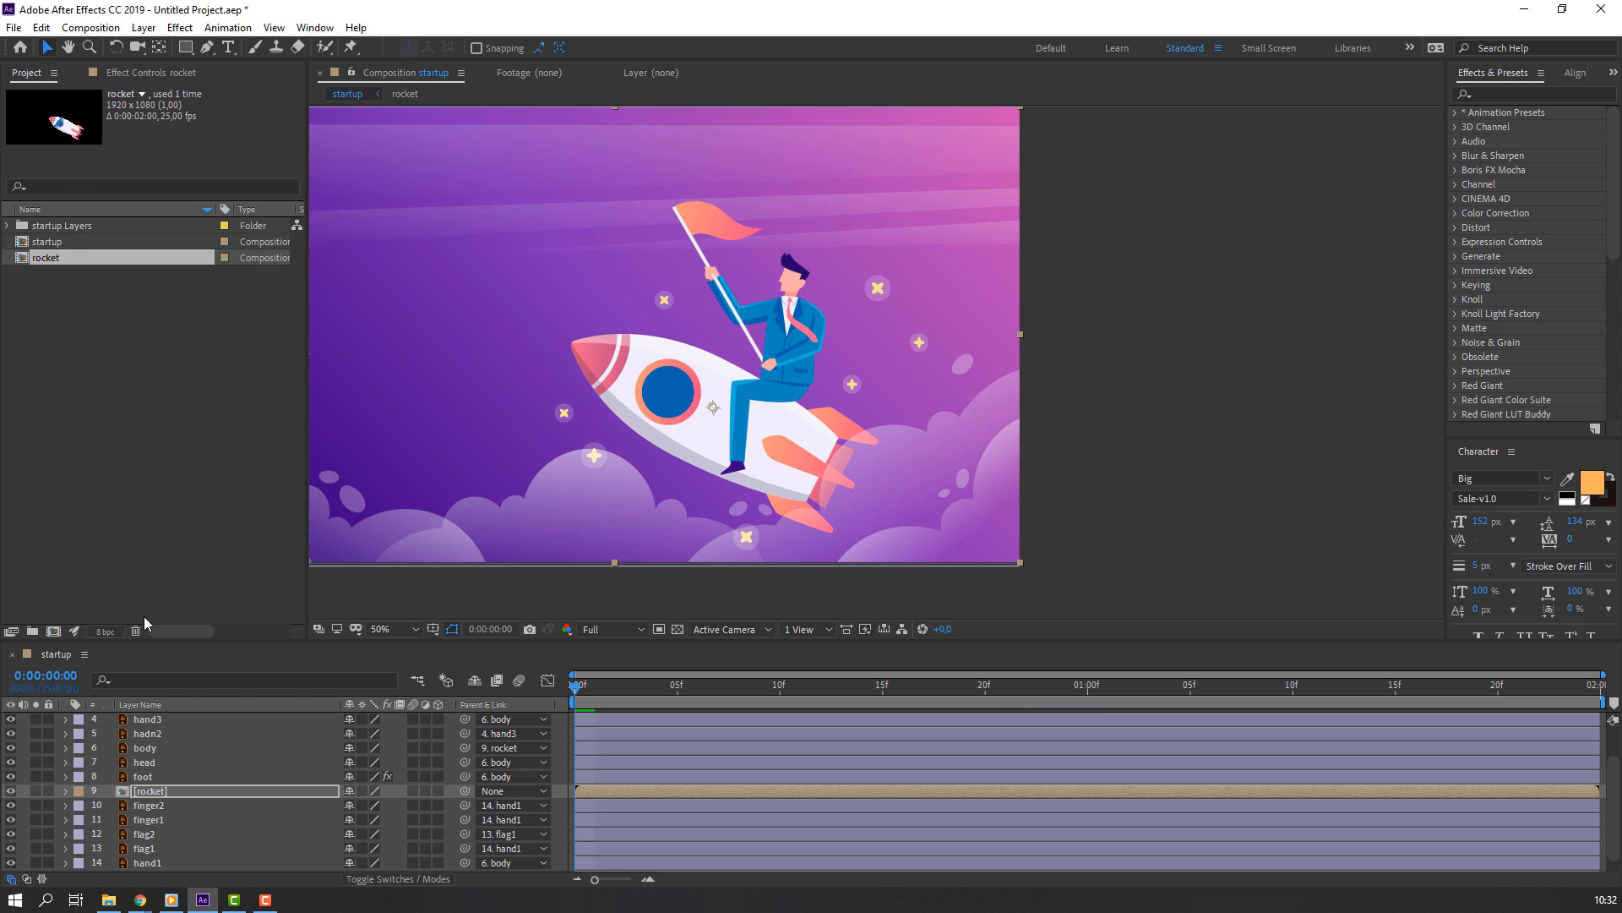
# Add a position keyframe to the rocket layer at the first frame and set its position to 1168, 719 at 0:00:01:00
pyautogui.click(173, 791)
pyautogui.press('p')
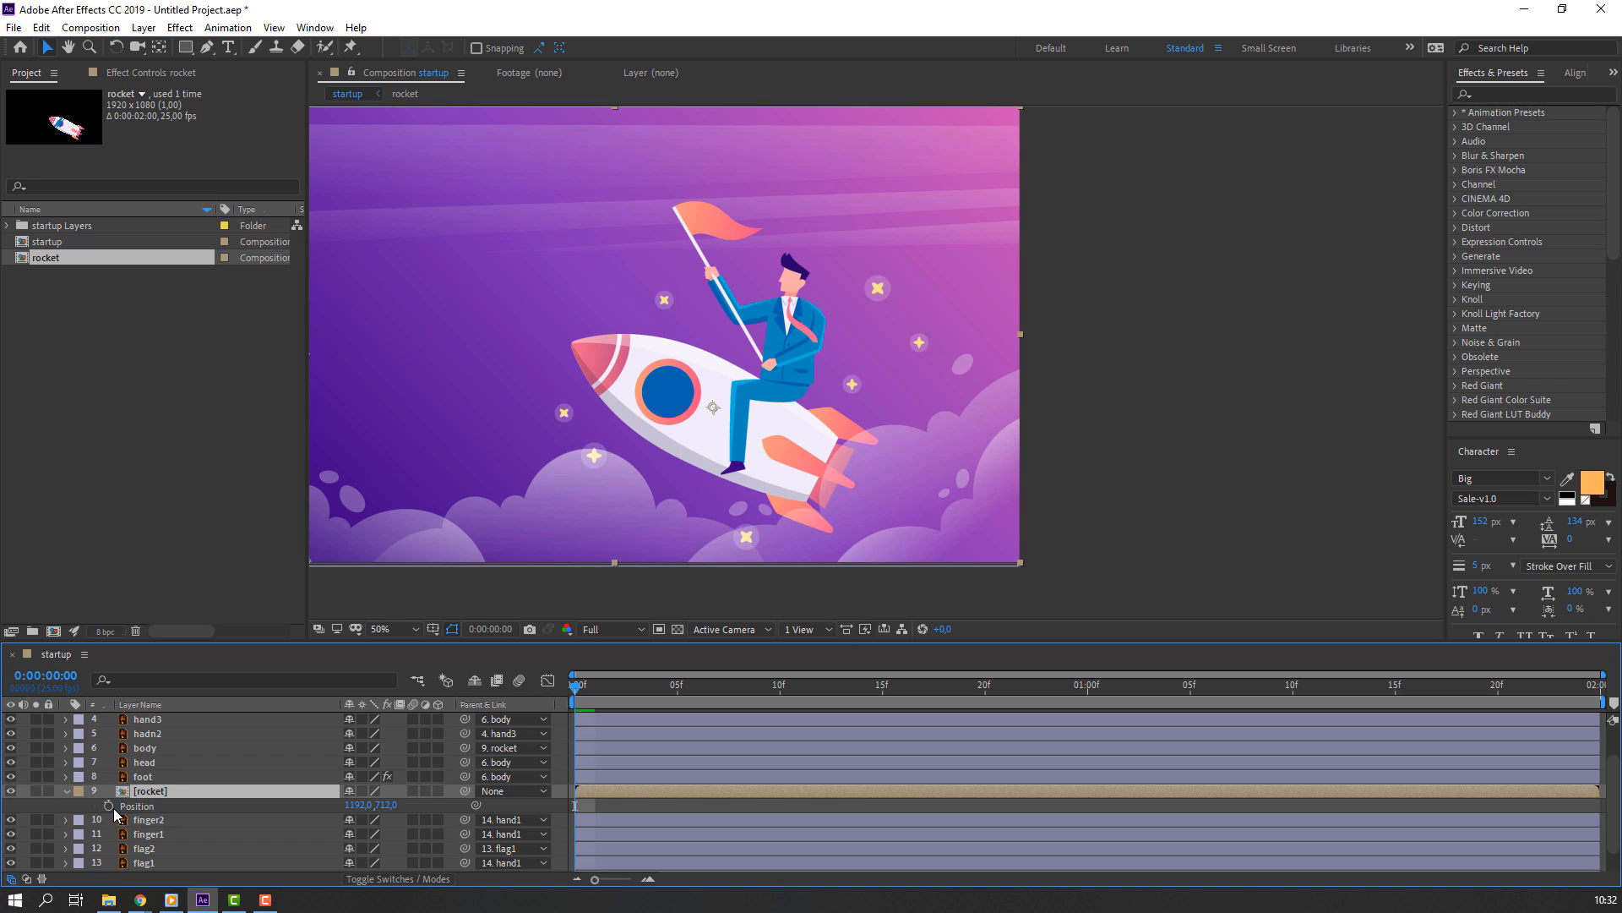
pyautogui.click(109, 806)
pyautogui.click(1087, 689)
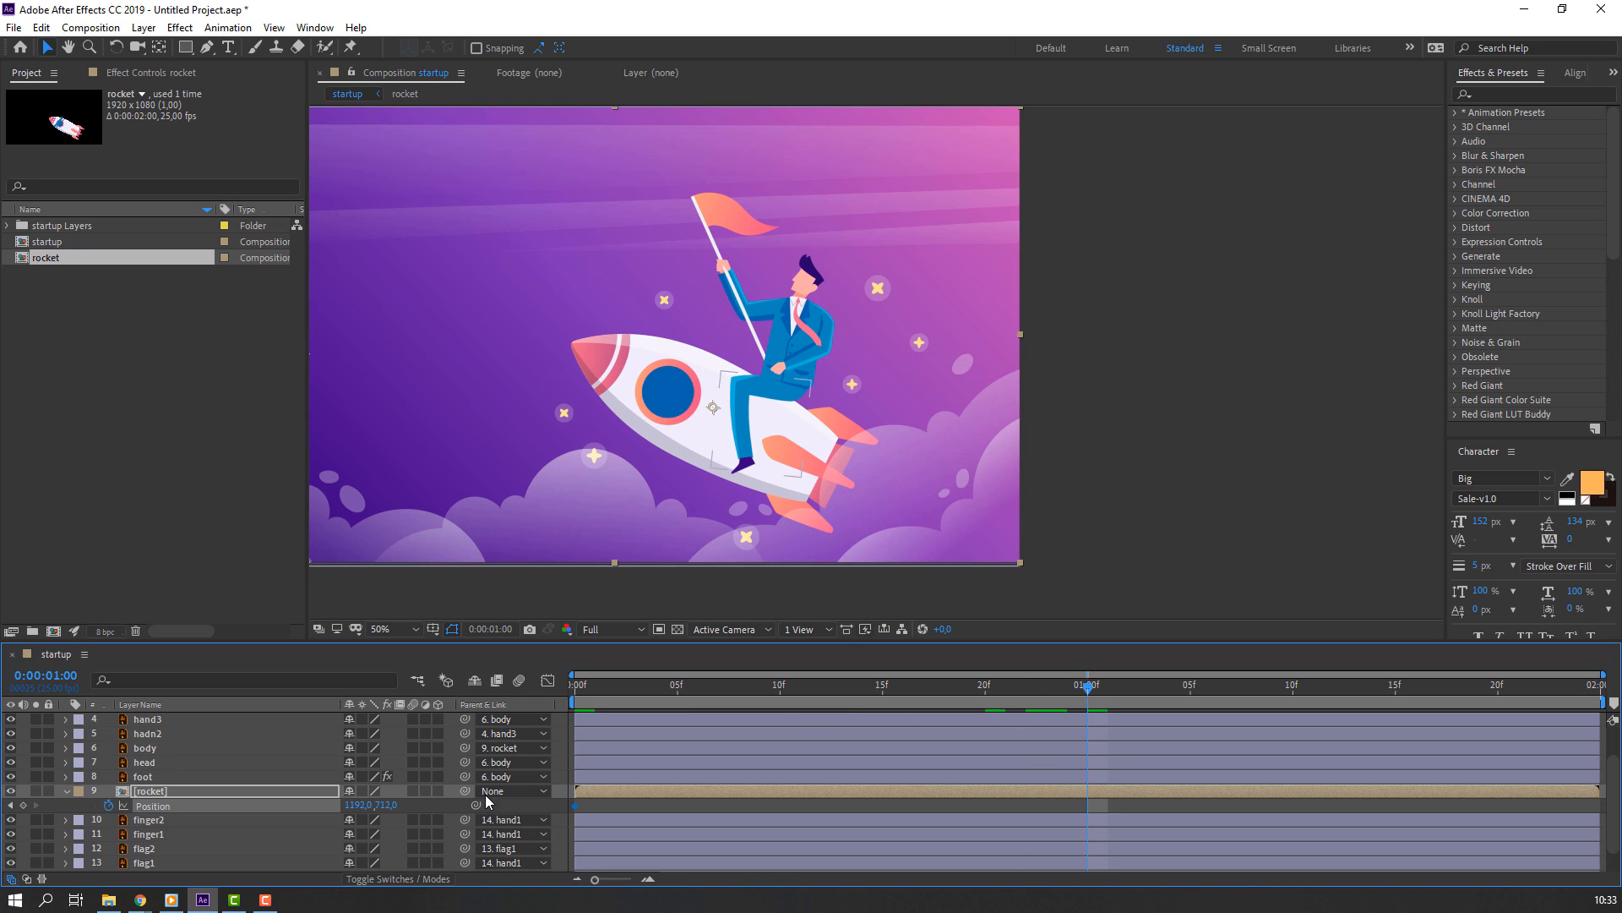
pyautogui.moveTo(382, 810); pyautogui.dragTo(340, 805)
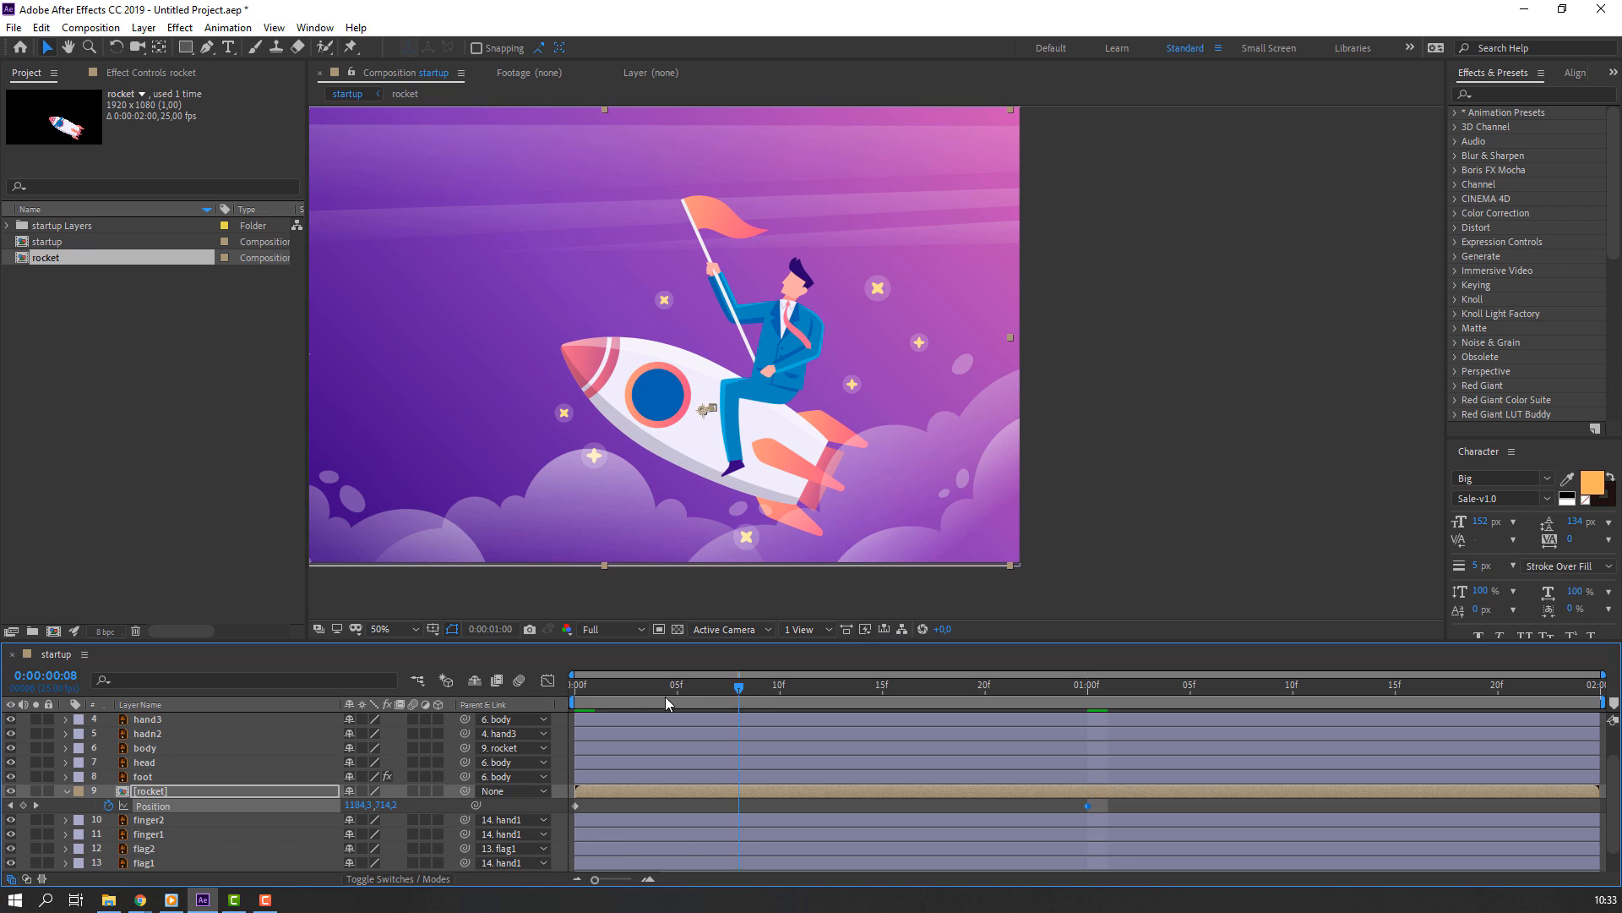
# Copy the rocket layer's first position keyframe to 0:00:01:24 and preview the loop
pyautogui.moveTo(666, 696); pyautogui.dragTo(1567, 687)
pyautogui.moveTo(630, 807); pyautogui.dragTo(559, 826)
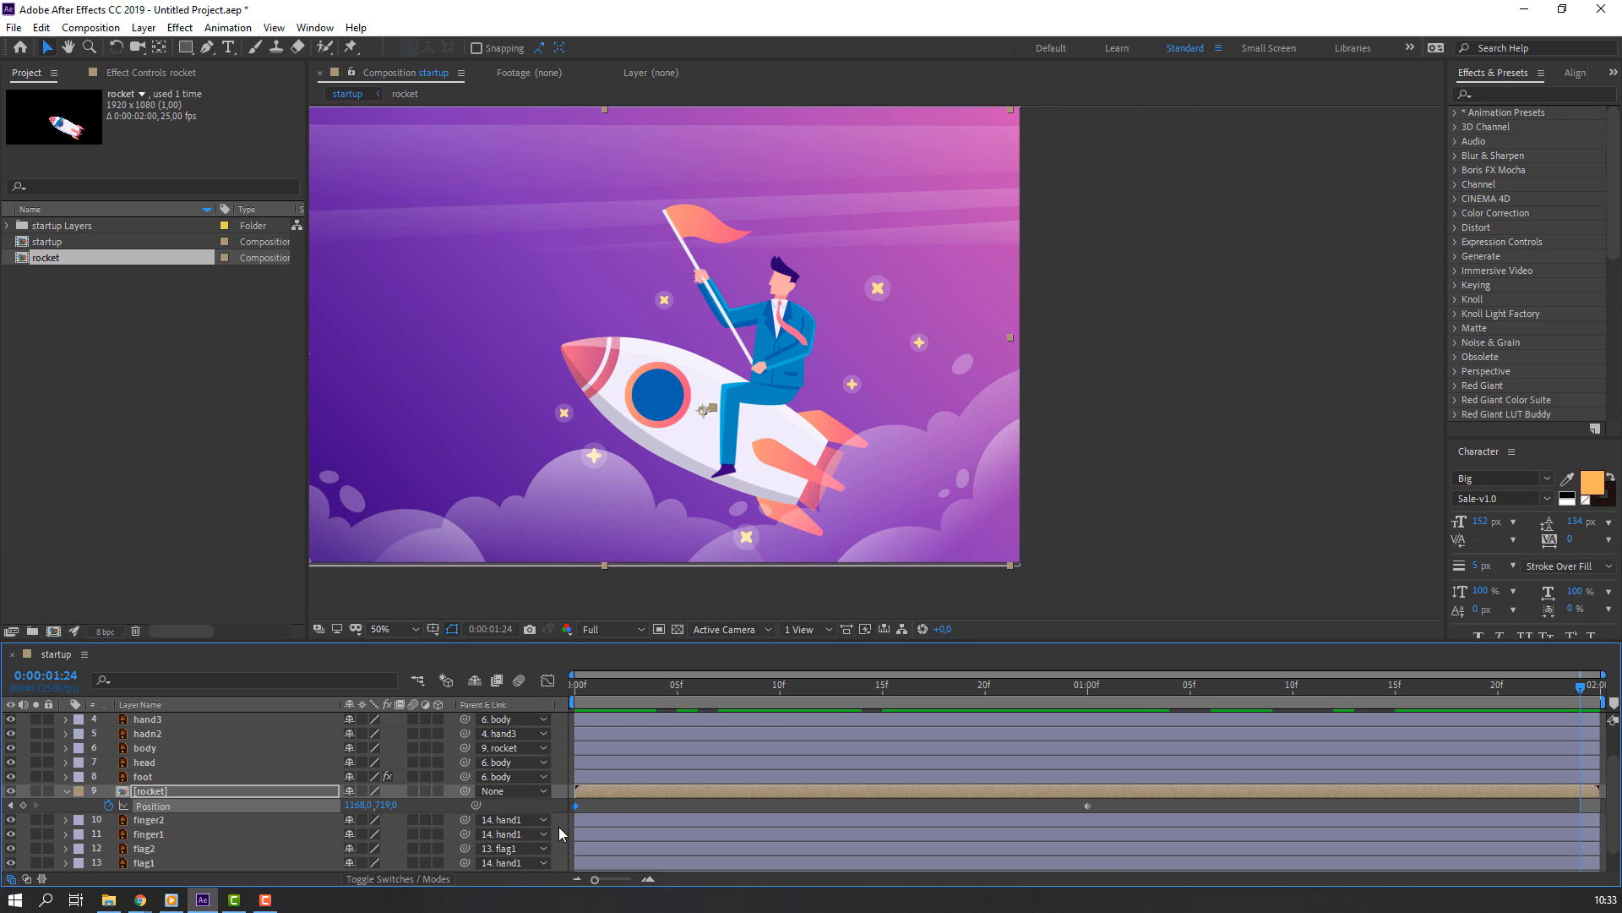
pyautogui.hotkey('ctrl', 'c')
pyautogui.hotkey('ctrl', 'v')
pyautogui.press('space')
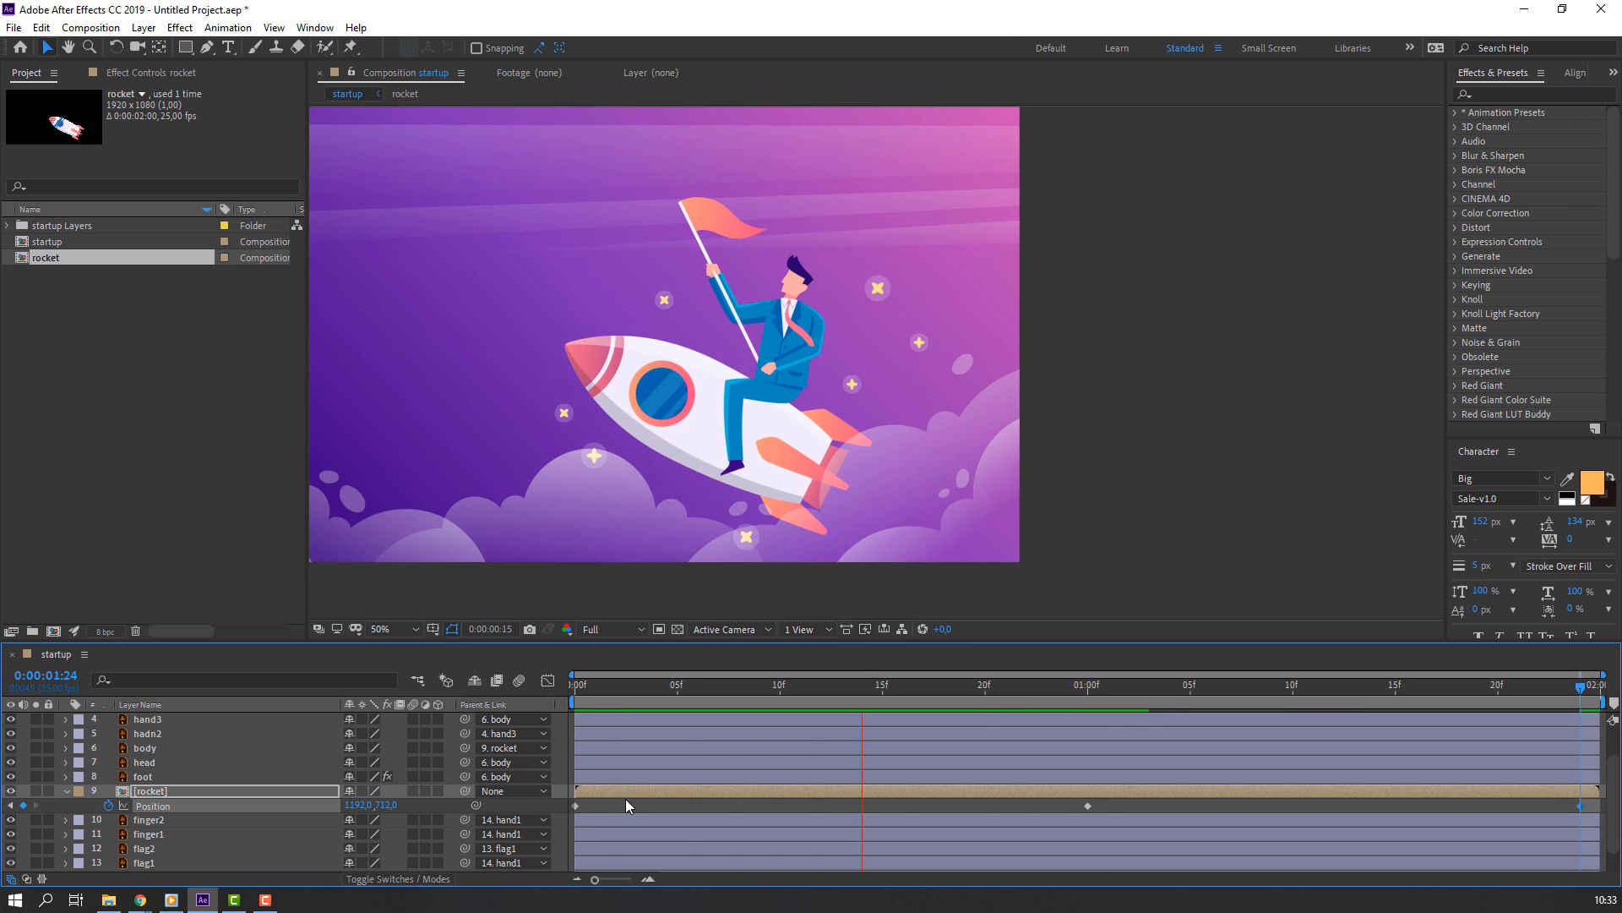
pyautogui.moveTo(676, 689); pyautogui.dragTo(344, 735)
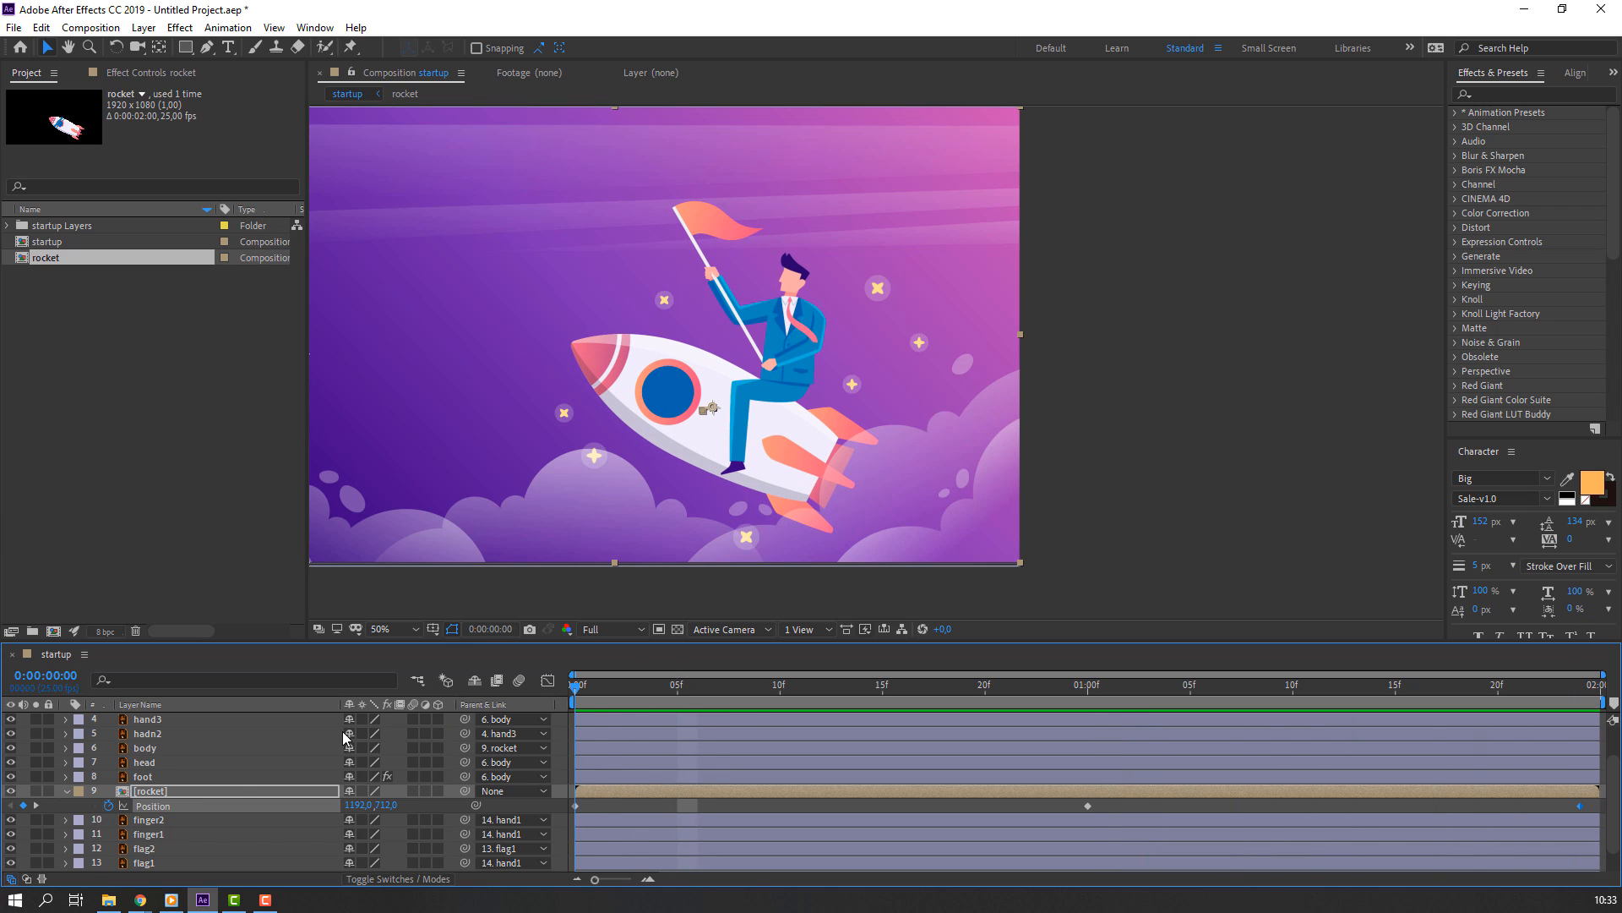
# Add a rotation keyframe to the rocket layer at the first frame and set its rotation to -8° at 0:00:01:00
pyautogui.click(158, 795)
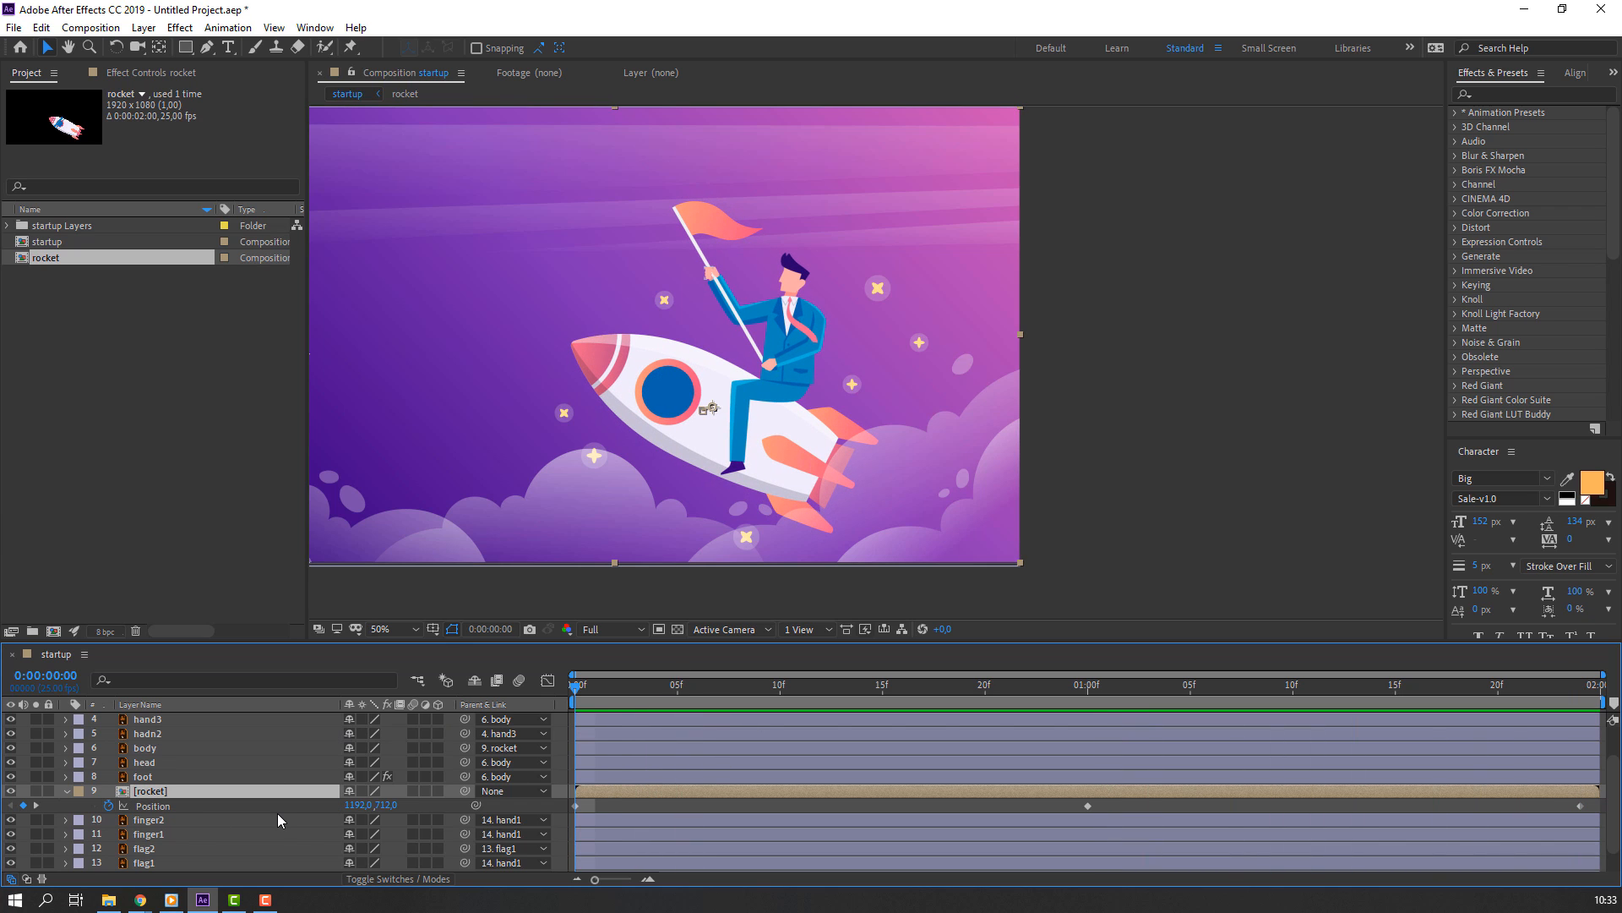
pyautogui.hotkey('shift', 'r')
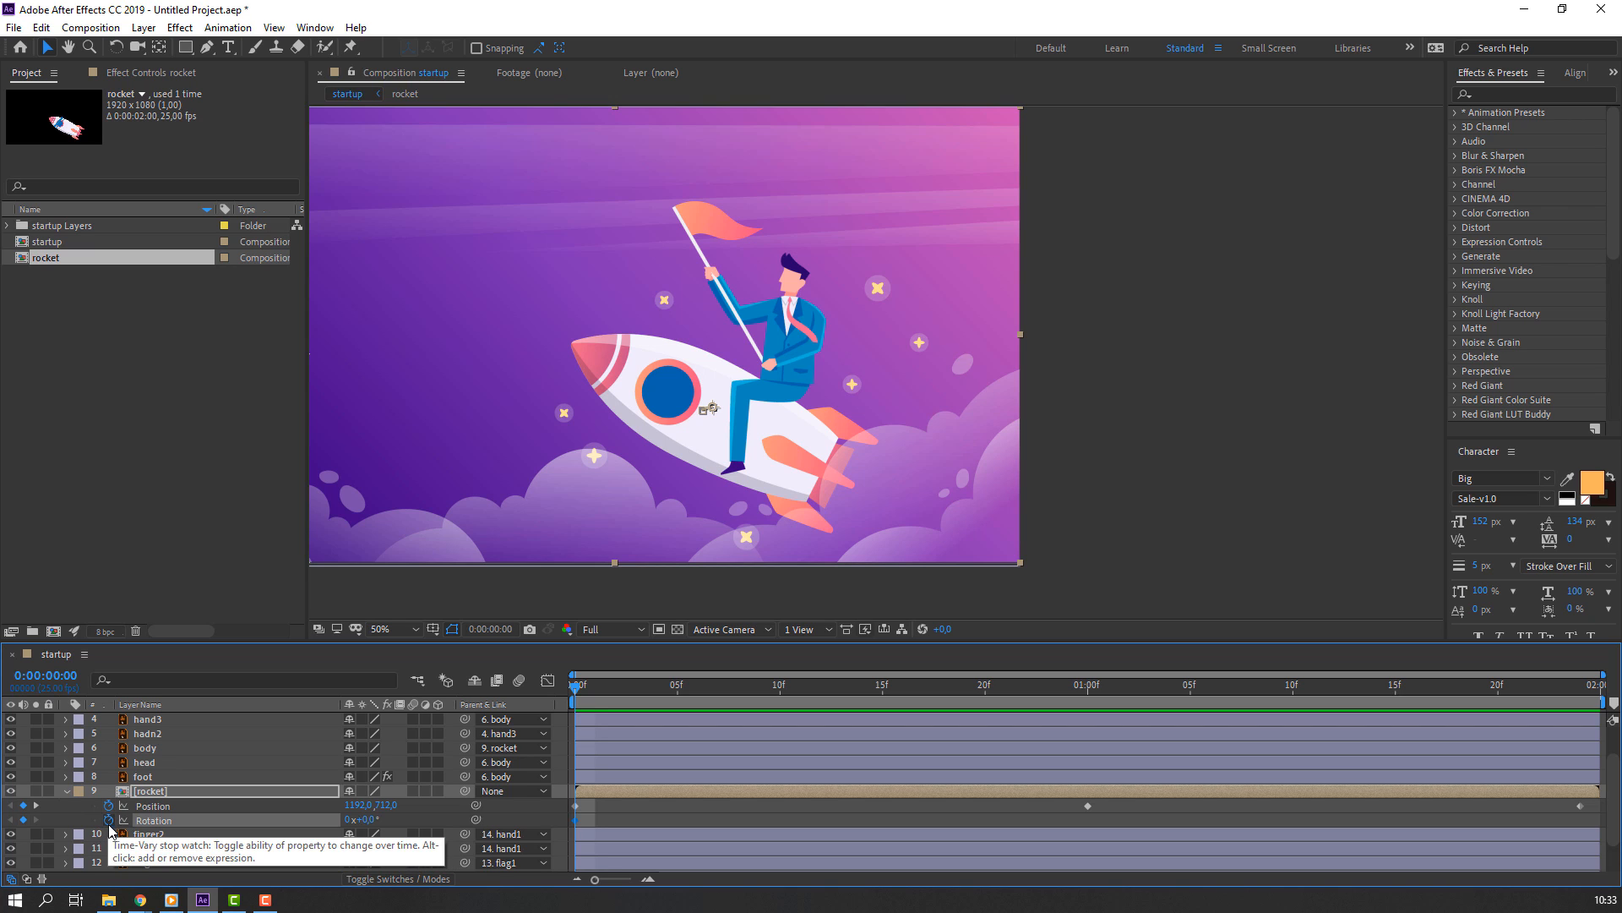
pyautogui.click(108, 820)
pyautogui.moveTo(613, 703); pyautogui.dragTo(1087, 703)
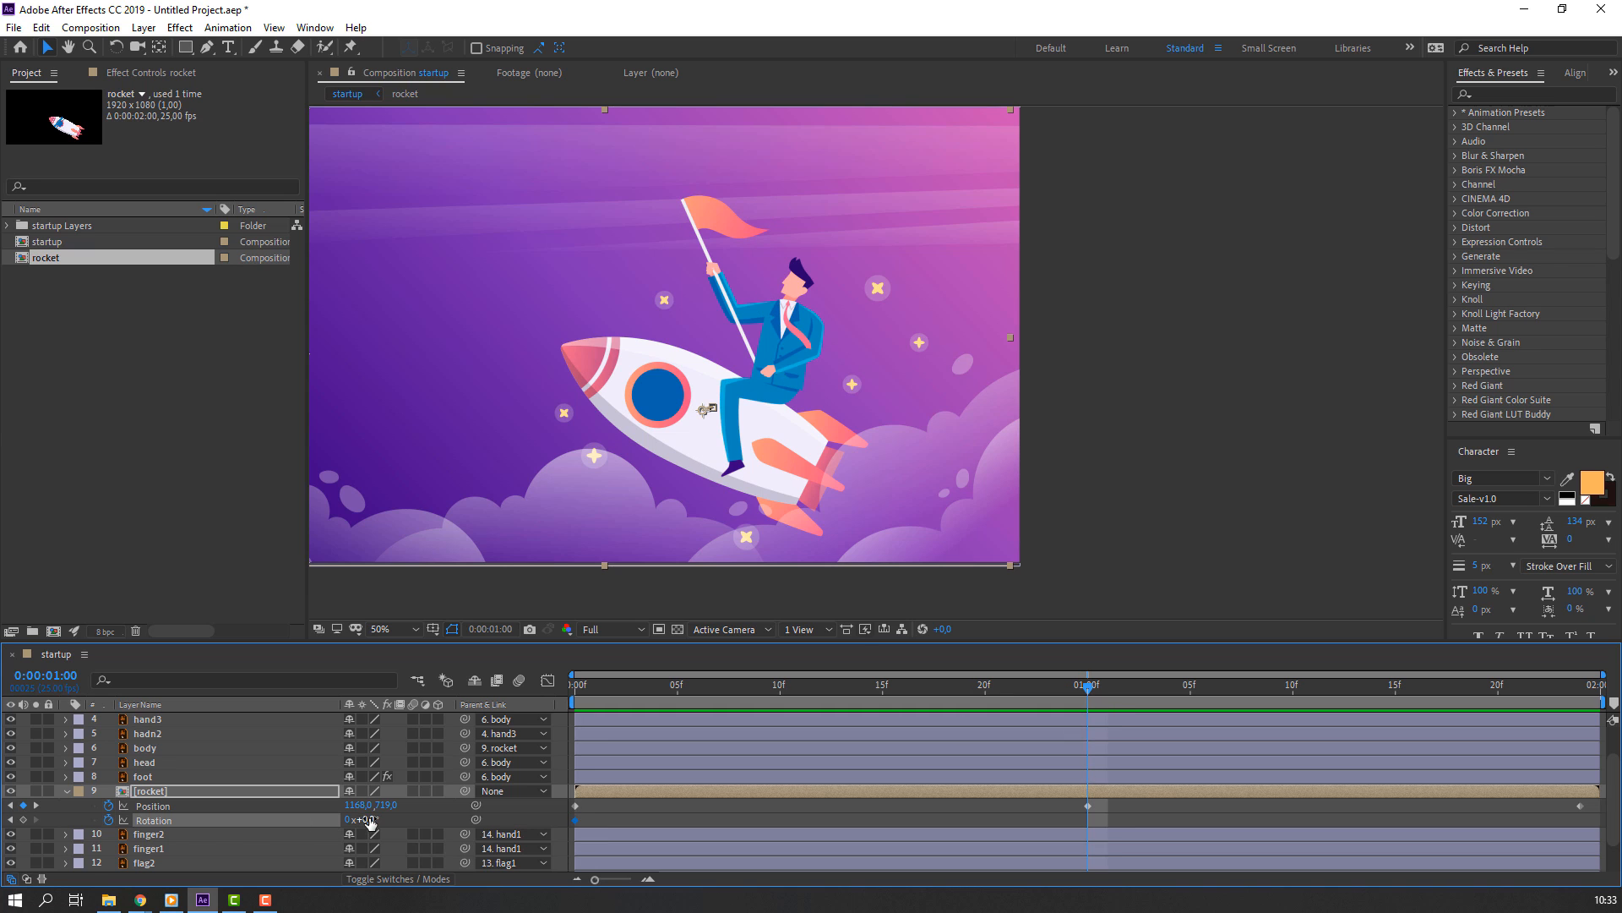
pyautogui.moveTo(369, 820); pyautogui.dragTo(363, 821)
# Copy the rocket layer's first rotation keyframe to 0:00:01:24 and preview the loop with the whole composition in view
pyautogui.moveTo(1010, 691); pyautogui.dragTo(1580, 711)
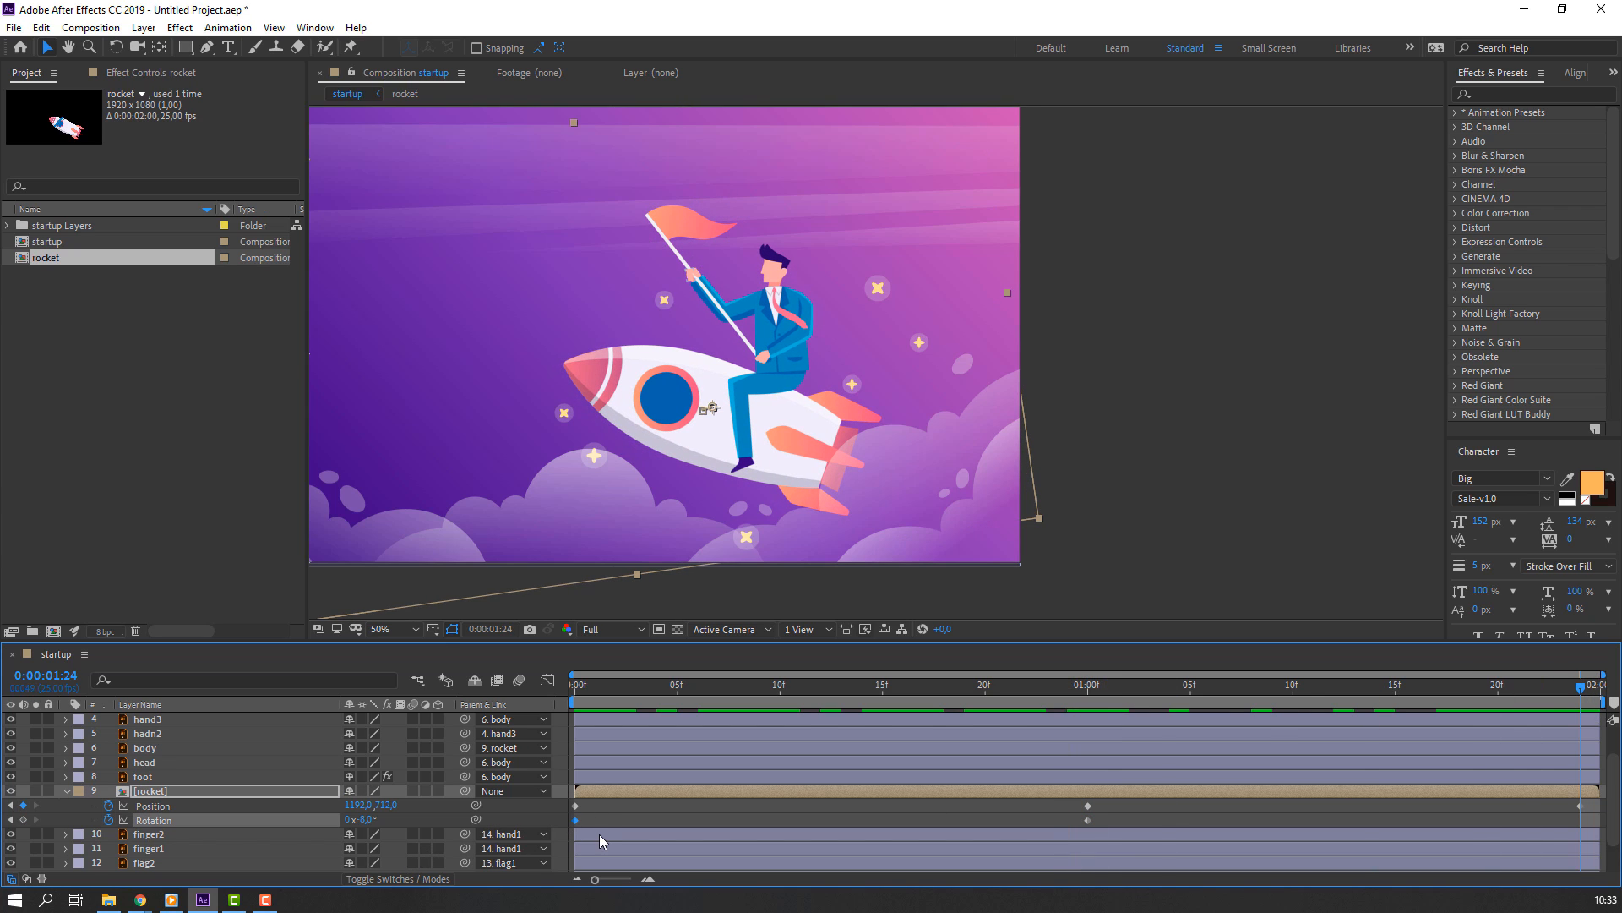
pyautogui.hotkey('ctrl', 'v')
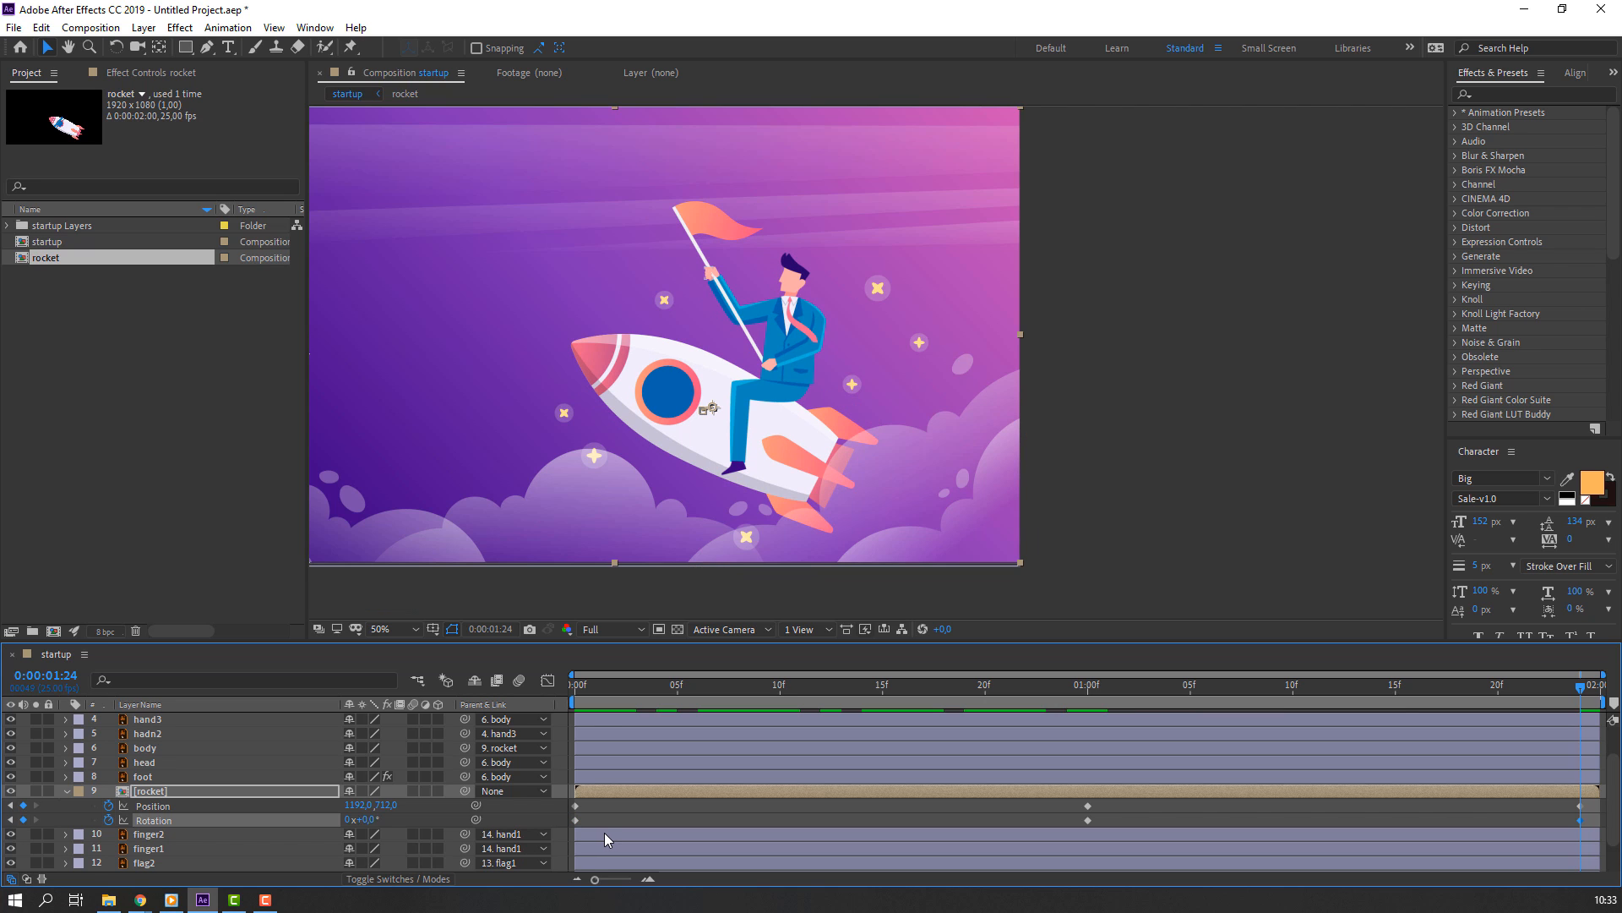
pyautogui.press('space')
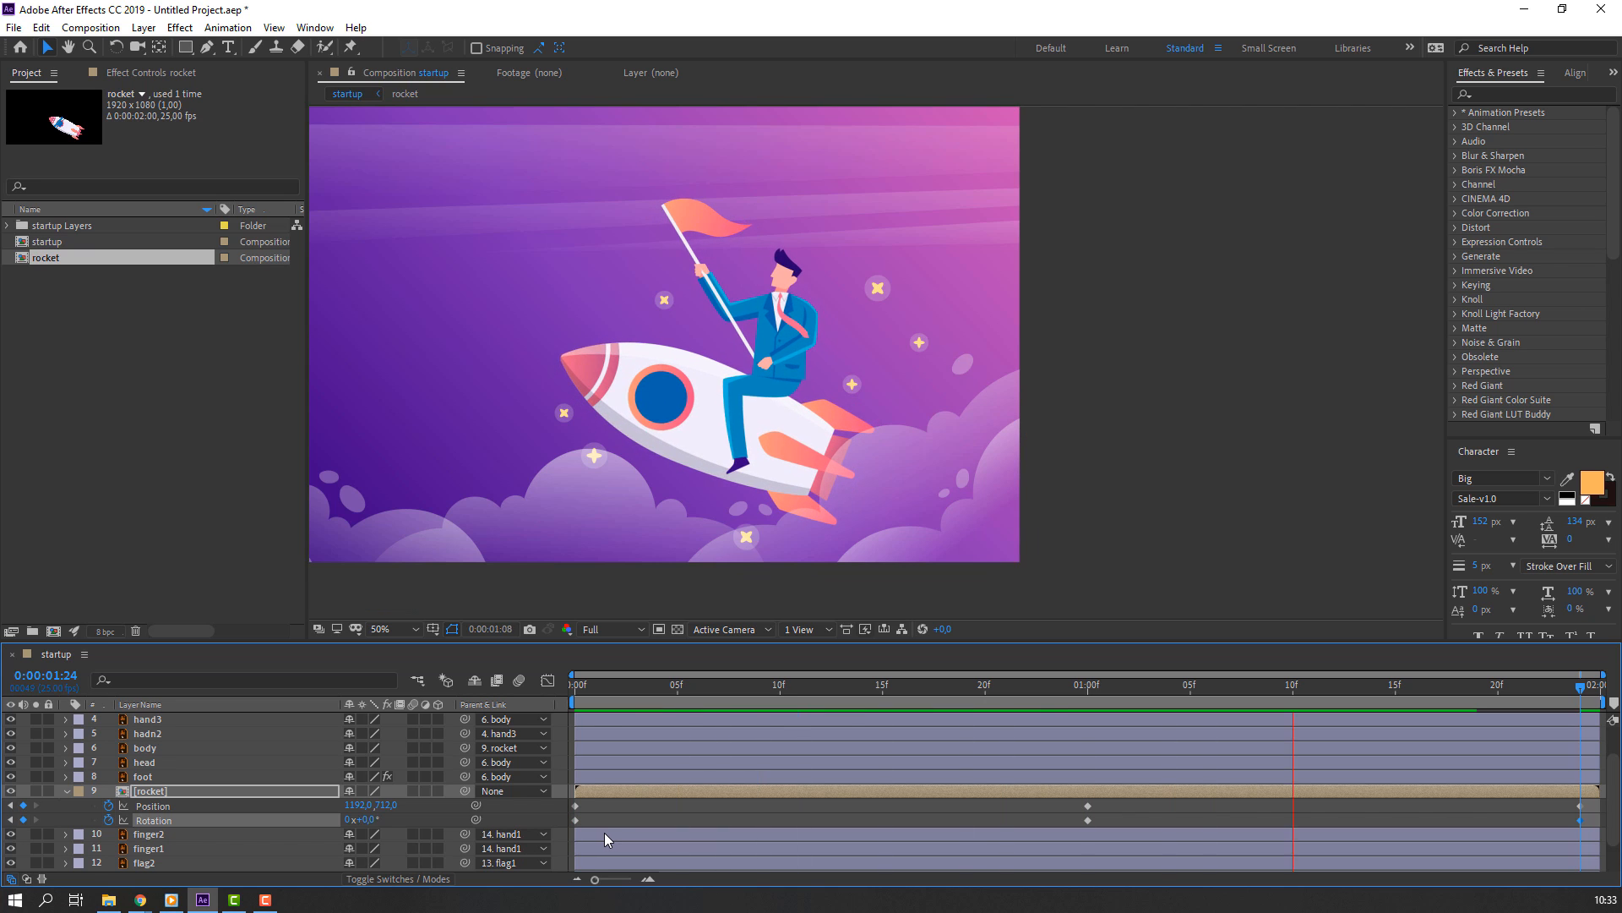
pyautogui.scroll(-2, 531, 492)
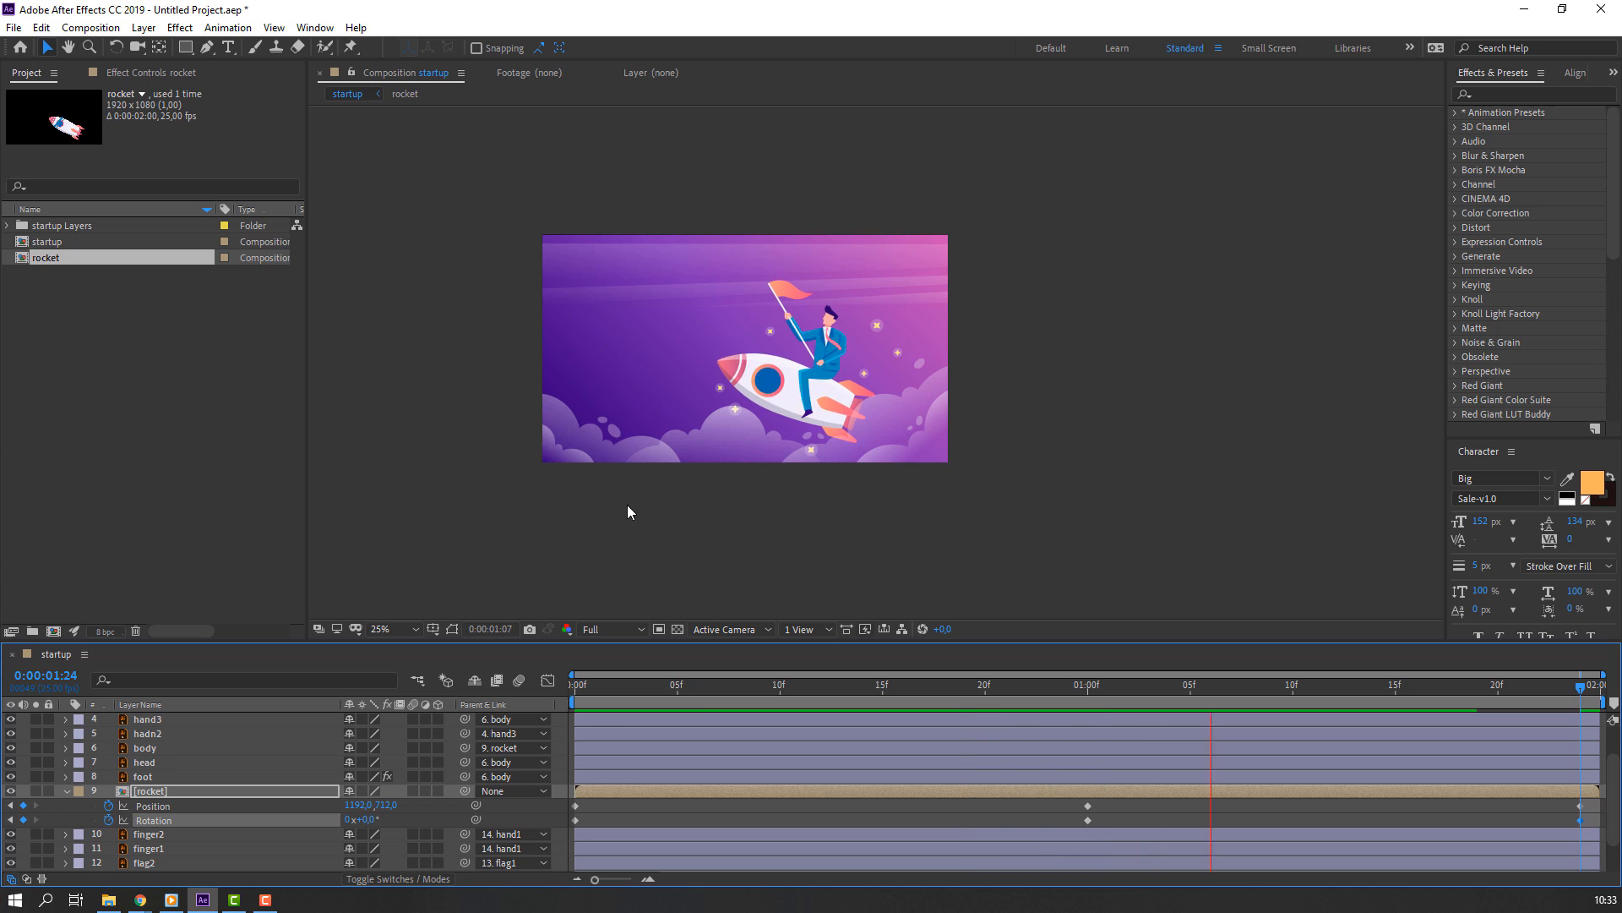
pyautogui.press('space')
pyautogui.moveTo(930, 684); pyautogui.dragTo(1088, 688)
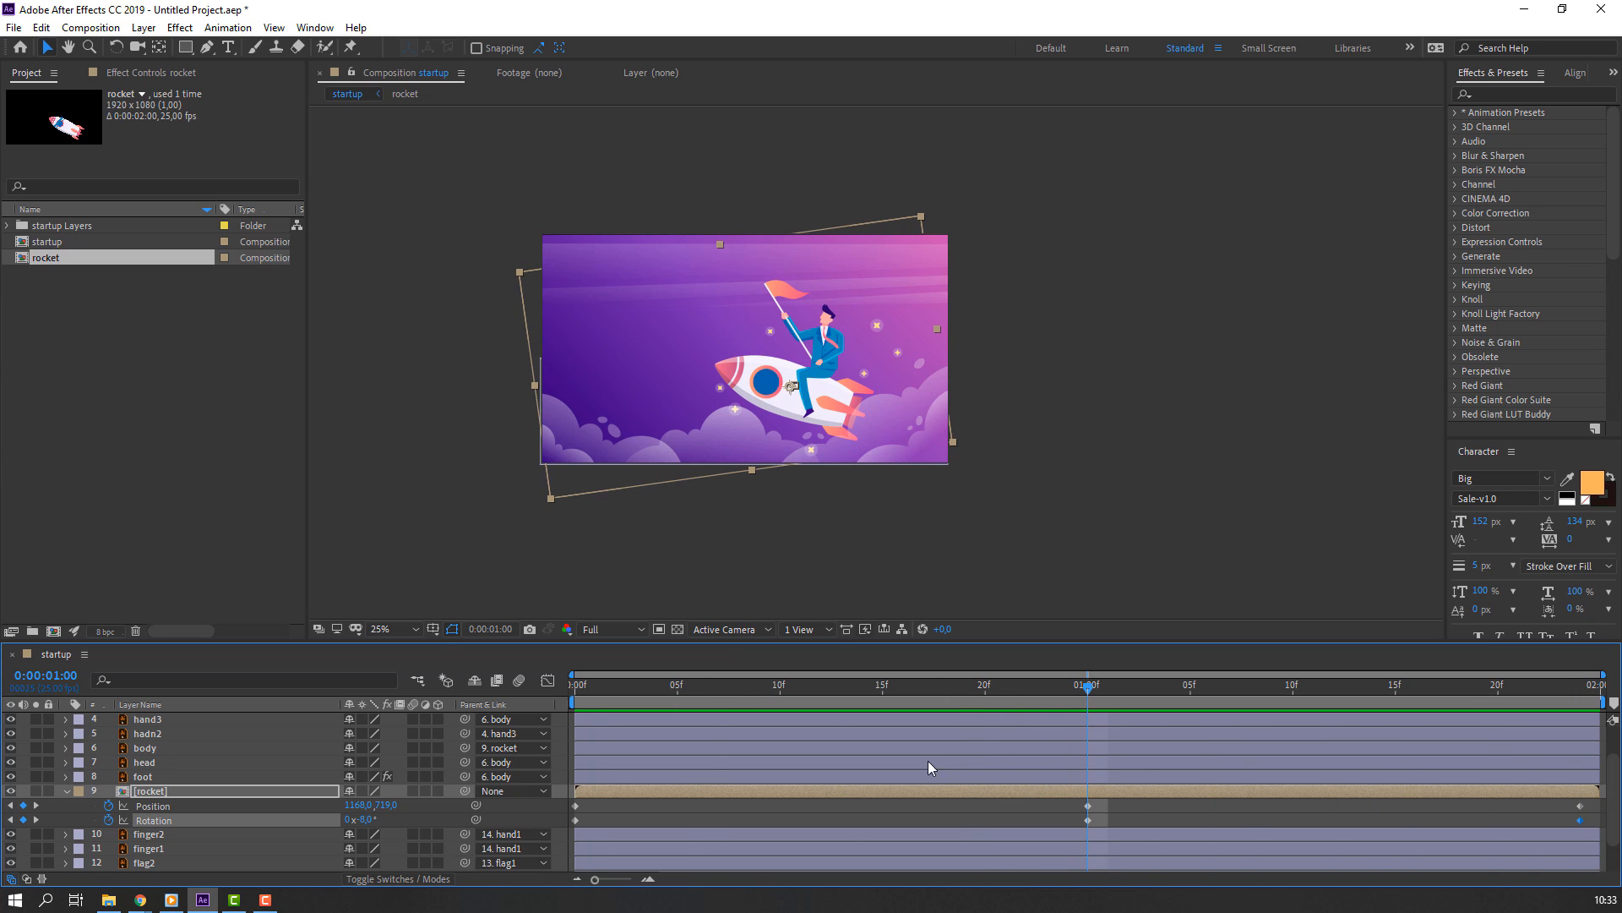
# Apply Easy Ease to all of the rocket layer's position and rotation keyframes and preview the loop
pyautogui.click(576, 686)
pyautogui.click(603, 809)
pyautogui.click(149, 806)
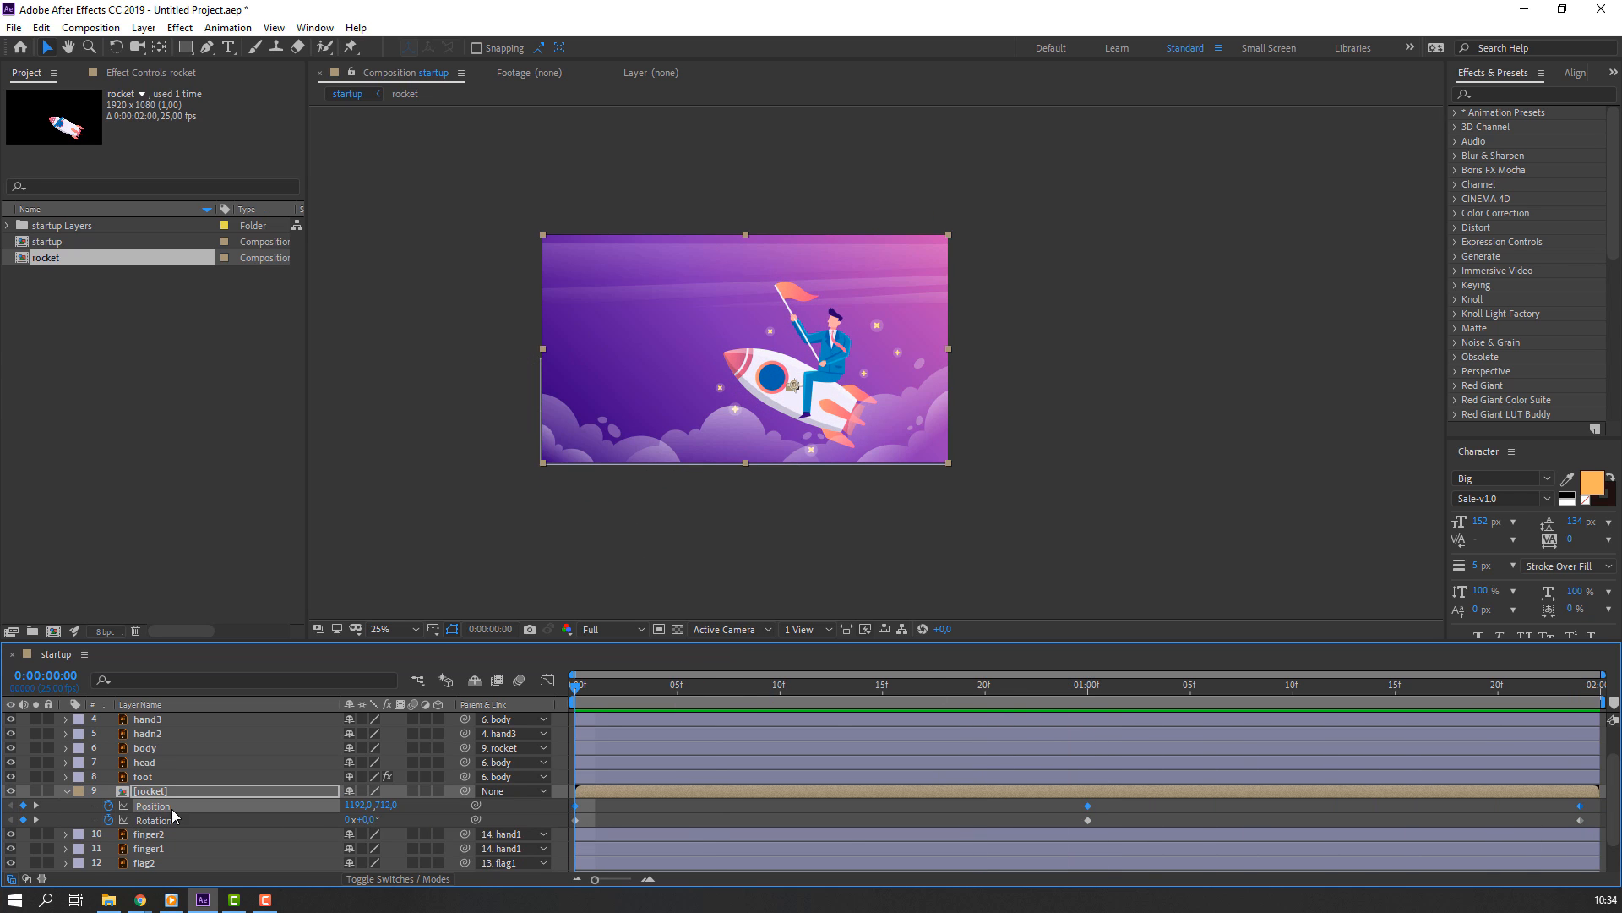
pyautogui.keyDown('shift'); pyautogui.click(161, 819); pyautogui.keyUp('shift')
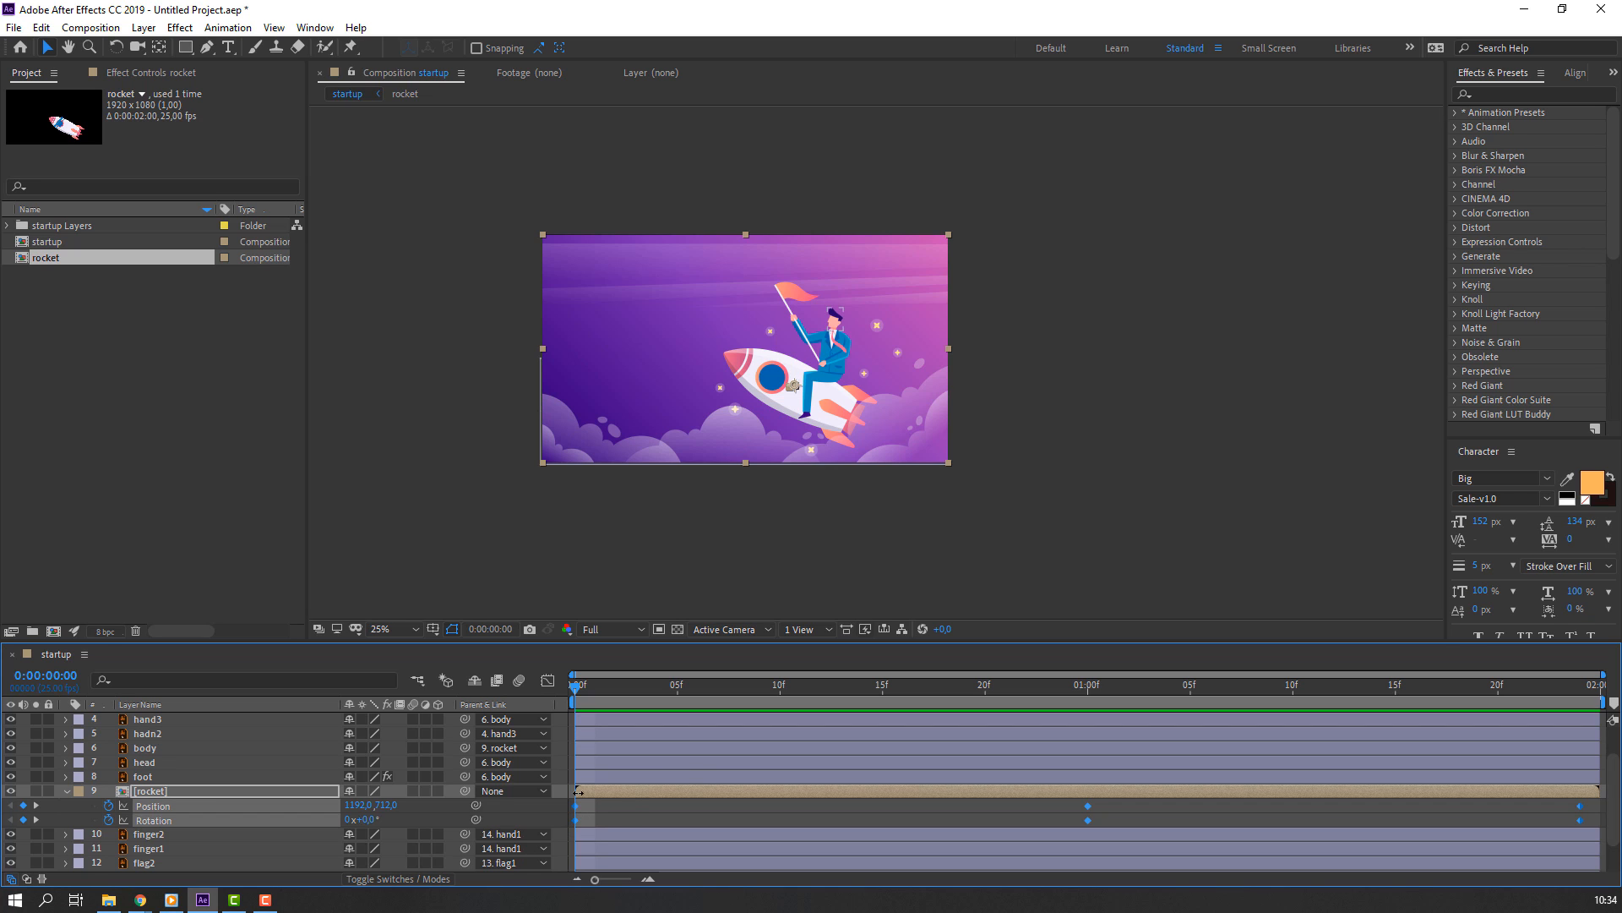
pyautogui.rightClick(576, 803)
pyautogui.moveTo(668, 791)
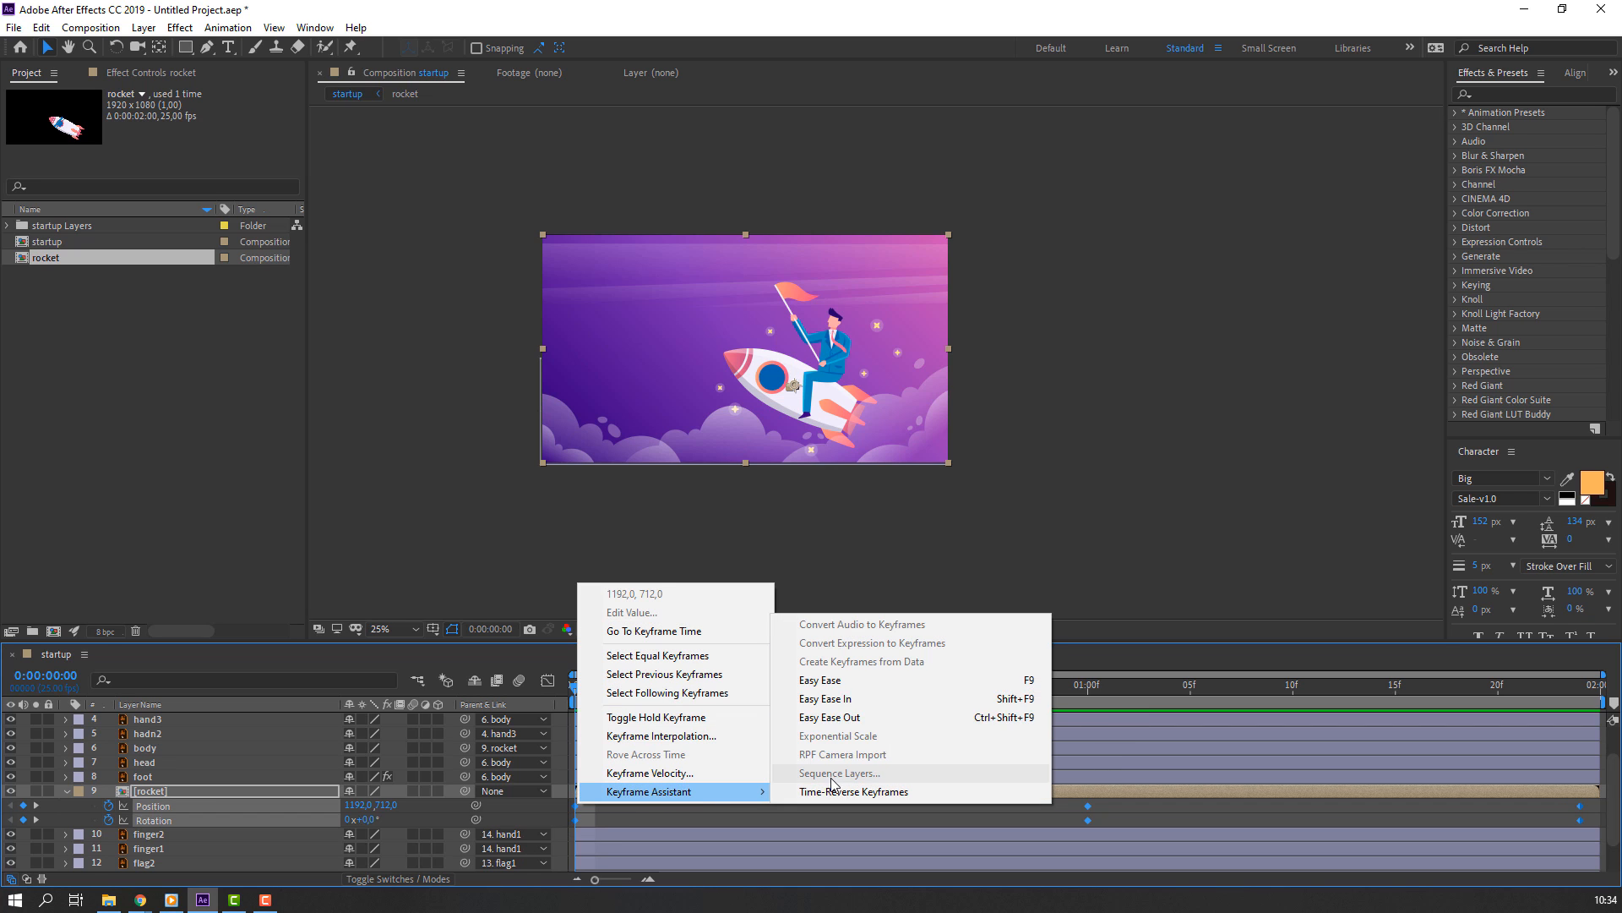
pyautogui.click(822, 698)
pyautogui.press('space')
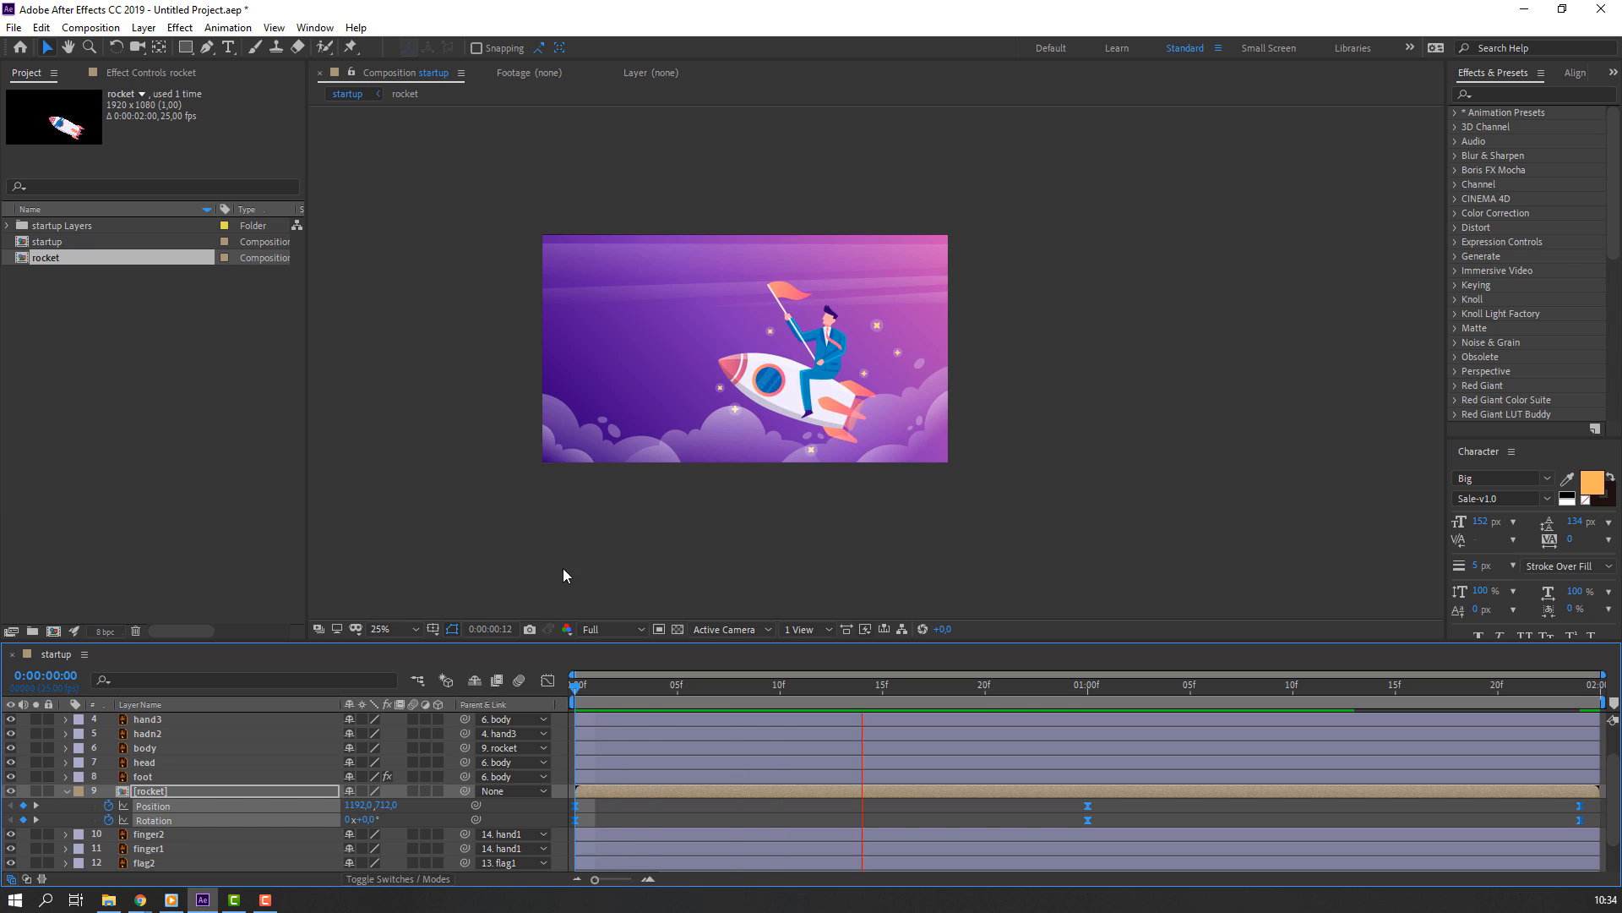
pyautogui.click(388, 627)
pyautogui.click(415, 355)
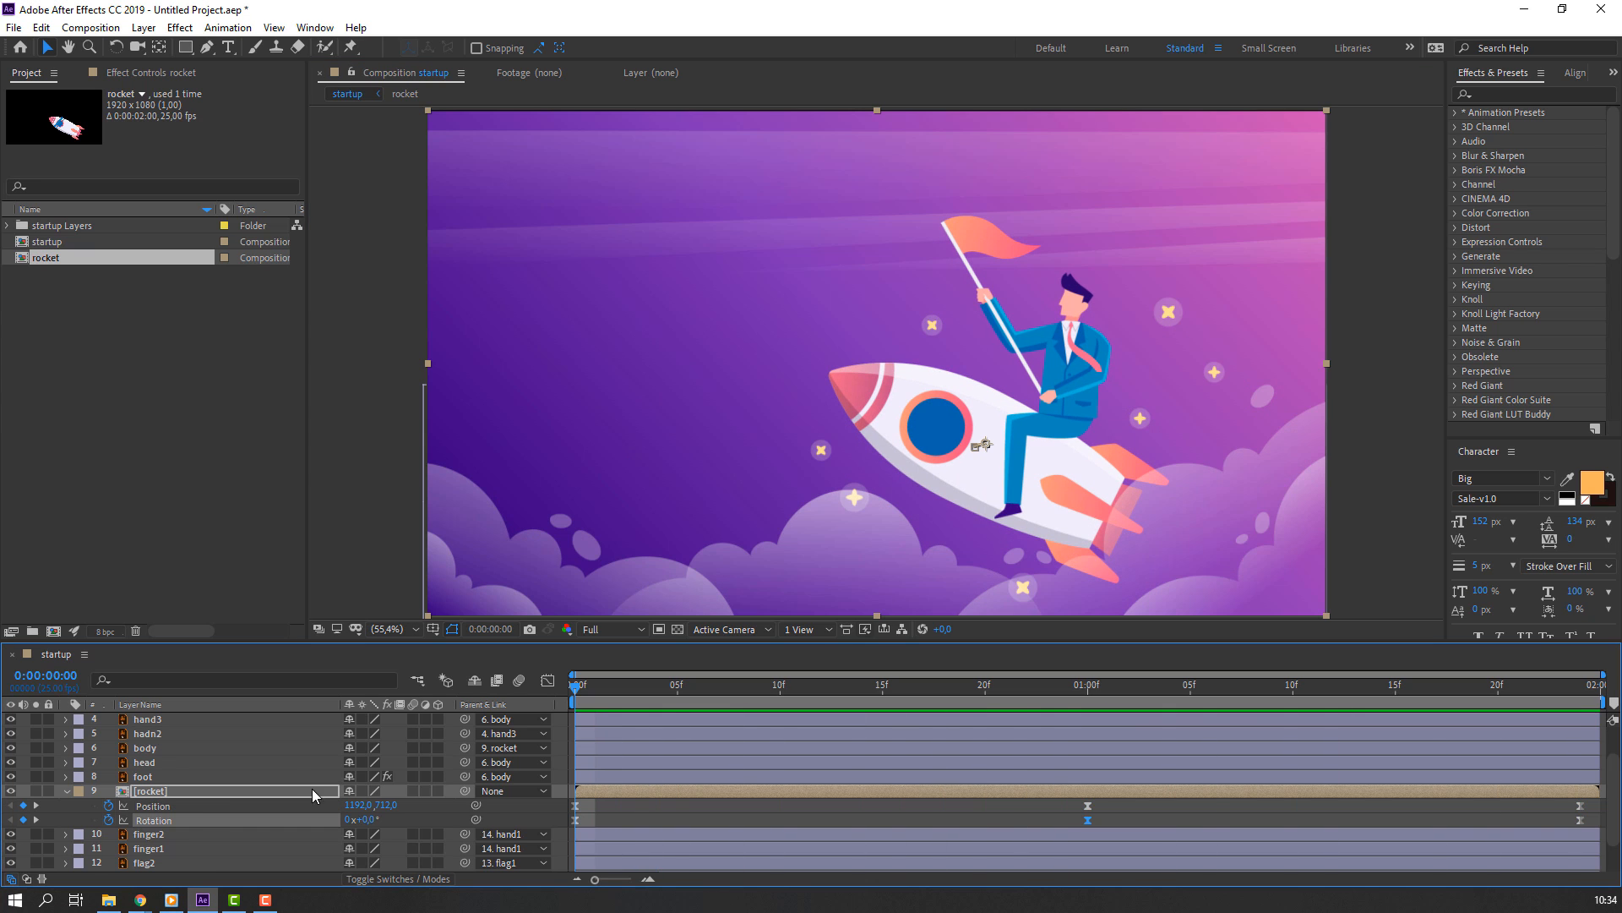
# Apply the Wave Warp effect to the flag2 layer
pyautogui.scroll(-1, 195, 813)
pyautogui.click(159, 820)
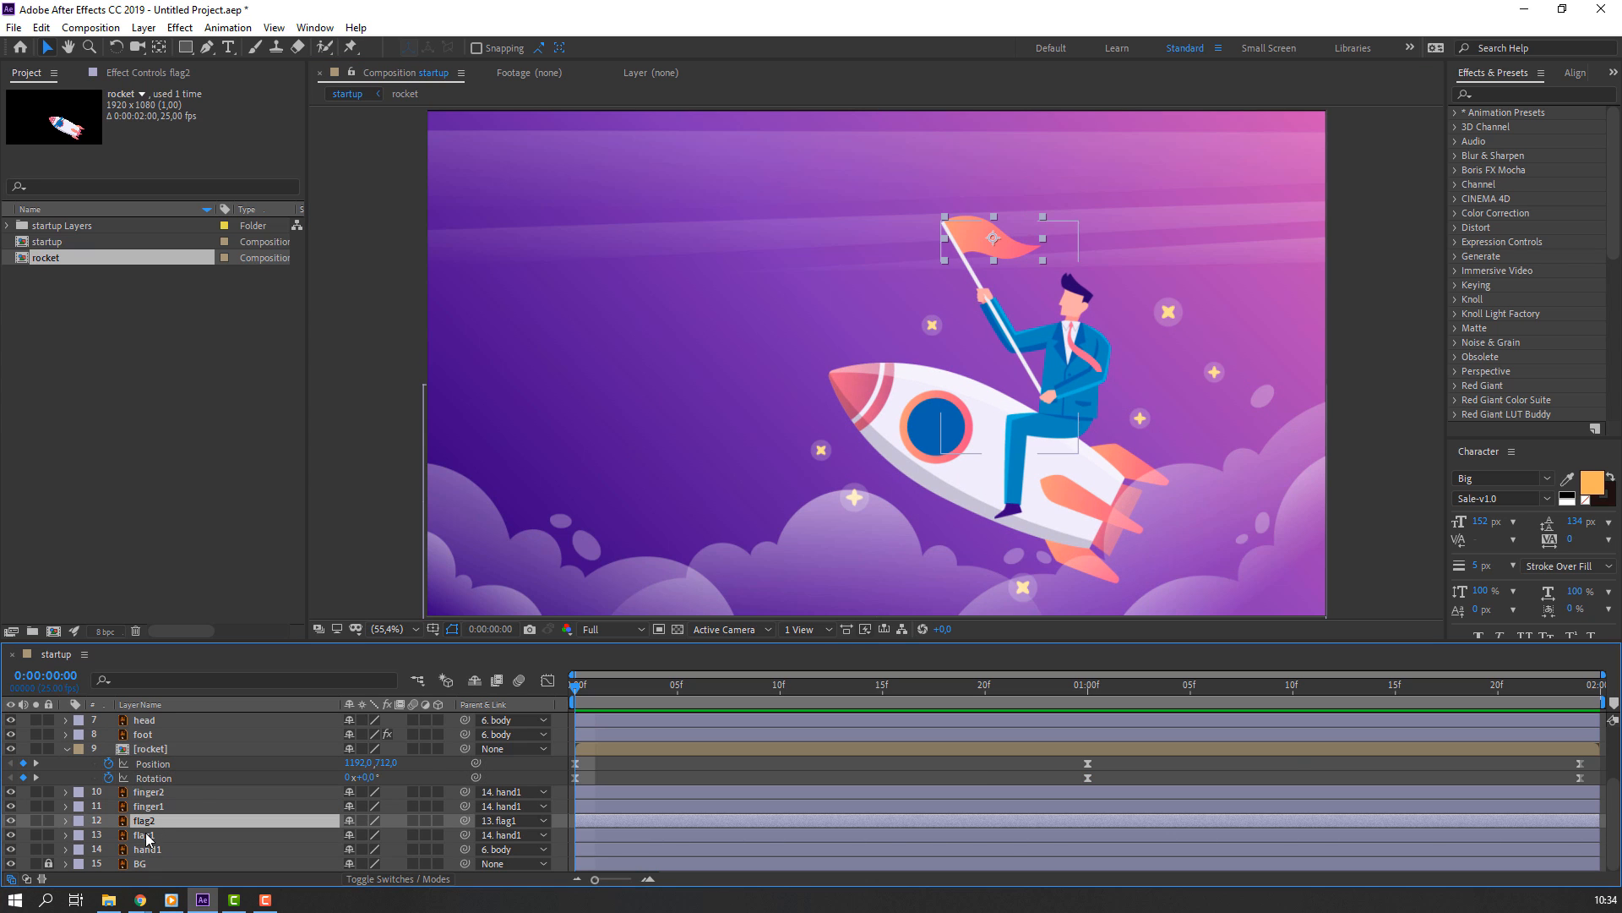
pyautogui.click(36, 821)
pyautogui.click(35, 820)
pyautogui.scroll(1, 1169, 207)
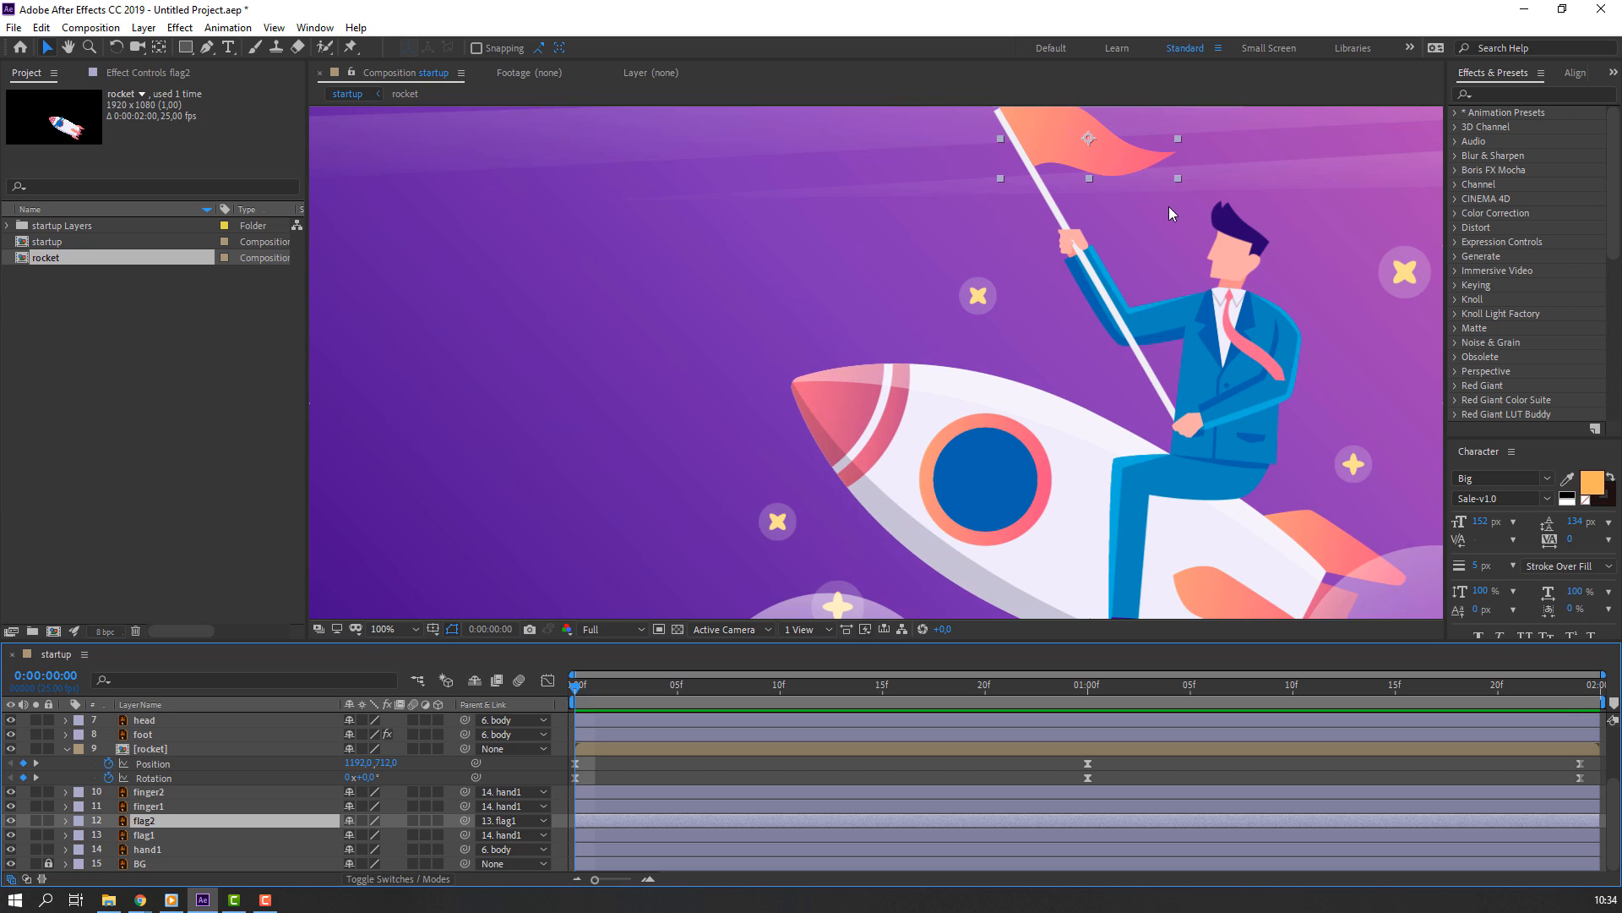
pyautogui.moveTo(1169, 207); pyautogui.dragTo(899, 408)
pyautogui.scroll(1, 849, 318)
pyautogui.click(1499, 96)
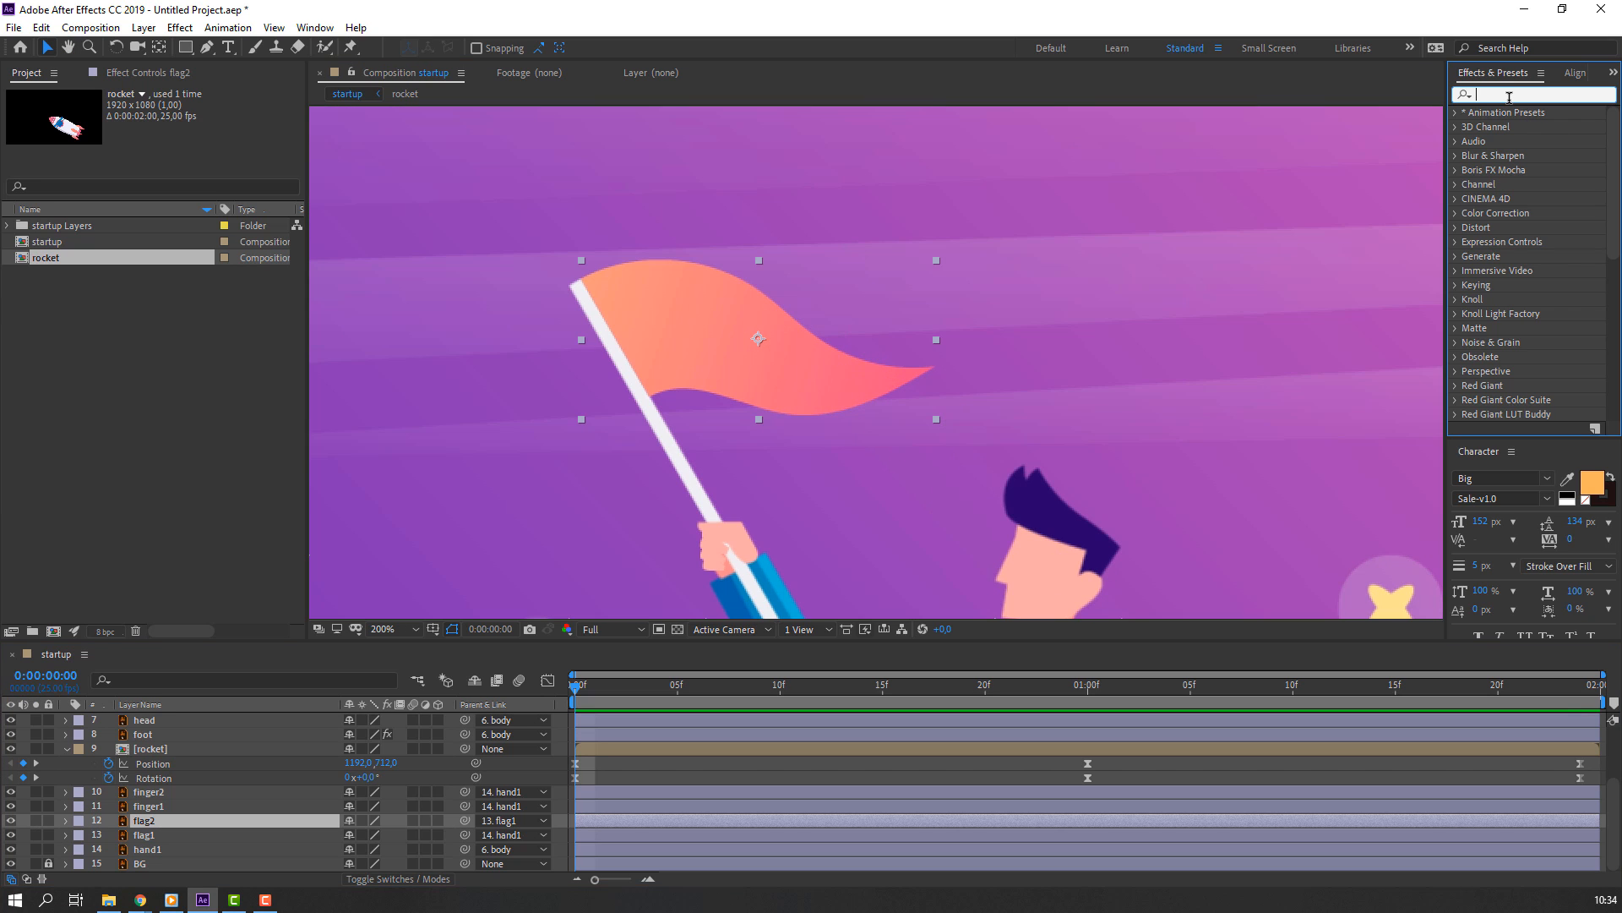
pyautogui.write('wave')
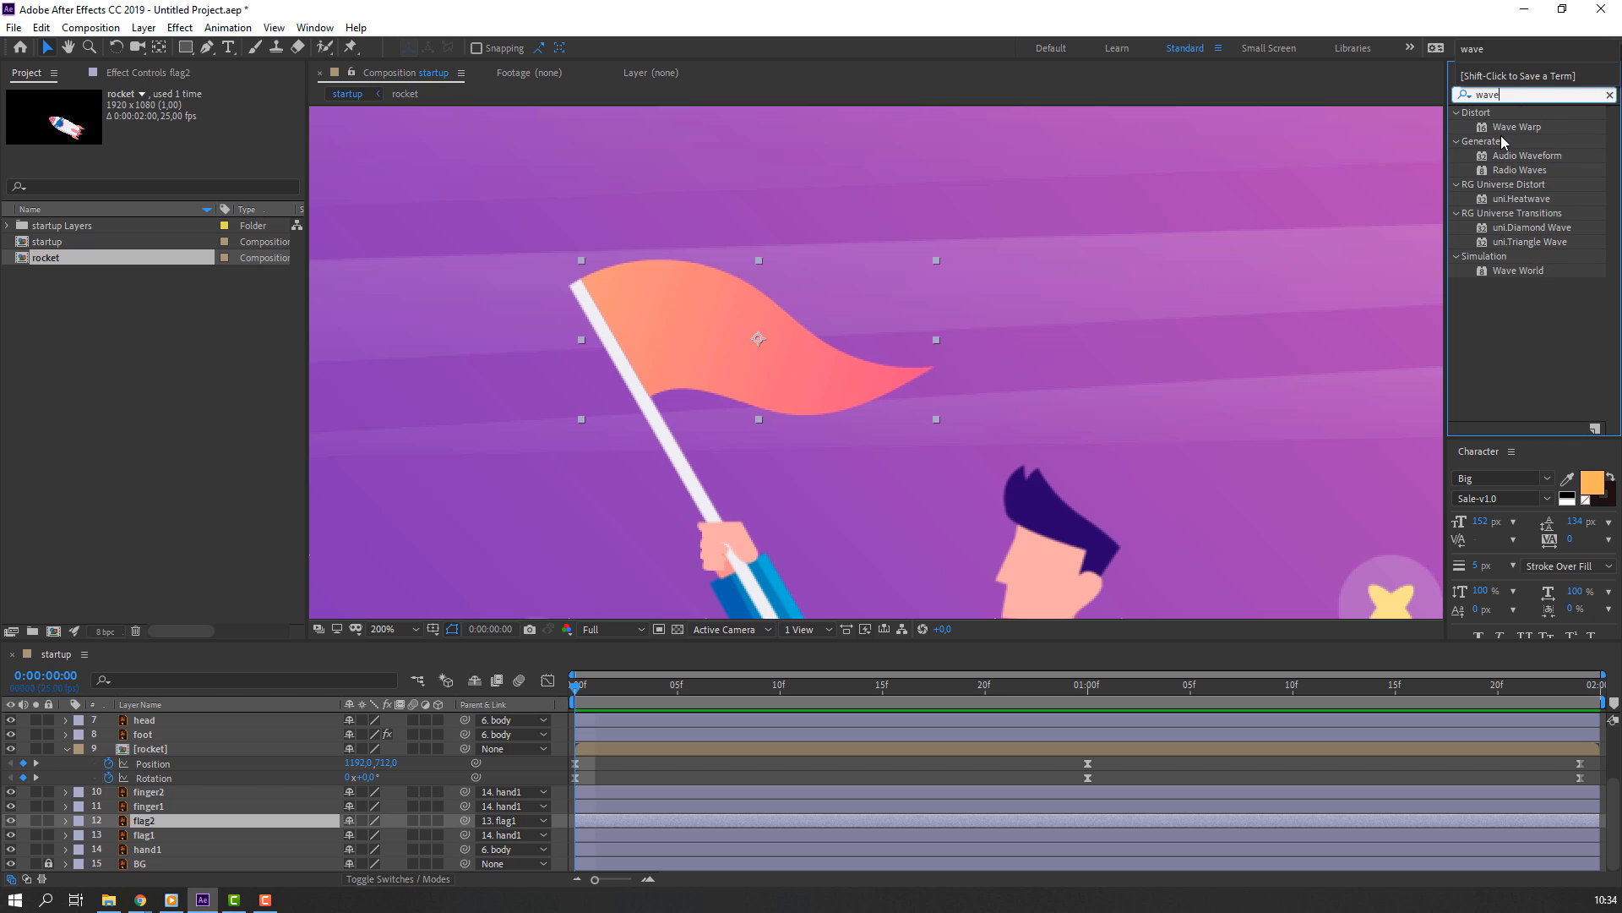
pyautogui.moveTo(1504, 129); pyautogui.dragTo(144, 821)
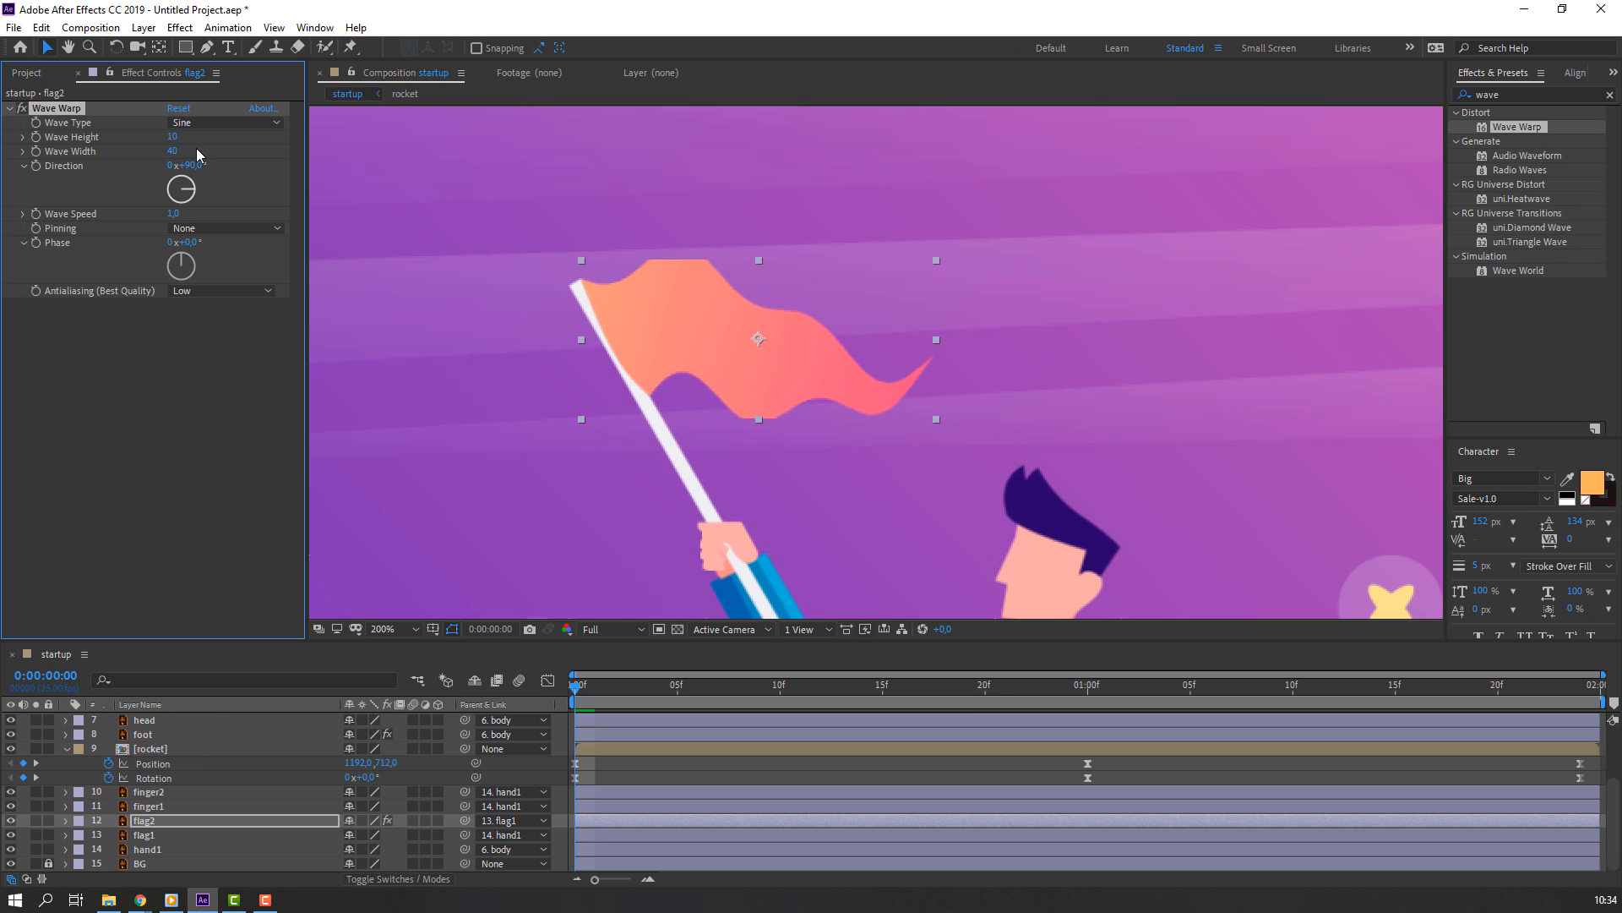
# Set flag2's Wave Warp width to 123, place the layer beneath flag1, and shift the flag down against its pole
pyautogui.moveTo(175, 138); pyautogui.dragTo(244, 152)
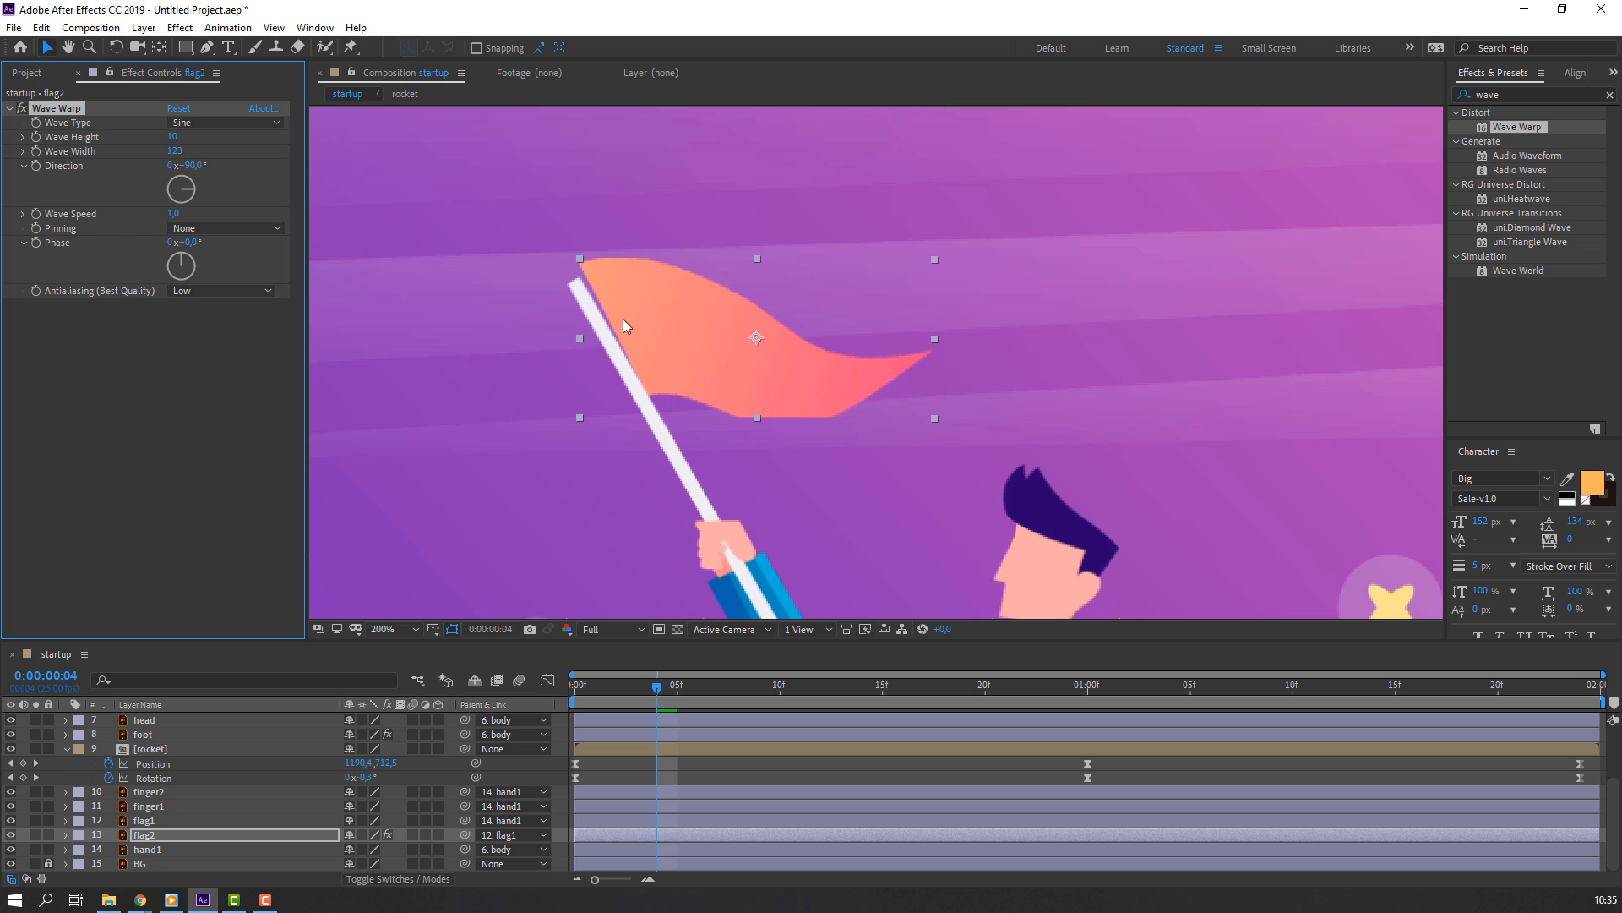
pyautogui.moveTo(647, 311); pyautogui.dragTo(646, 326)
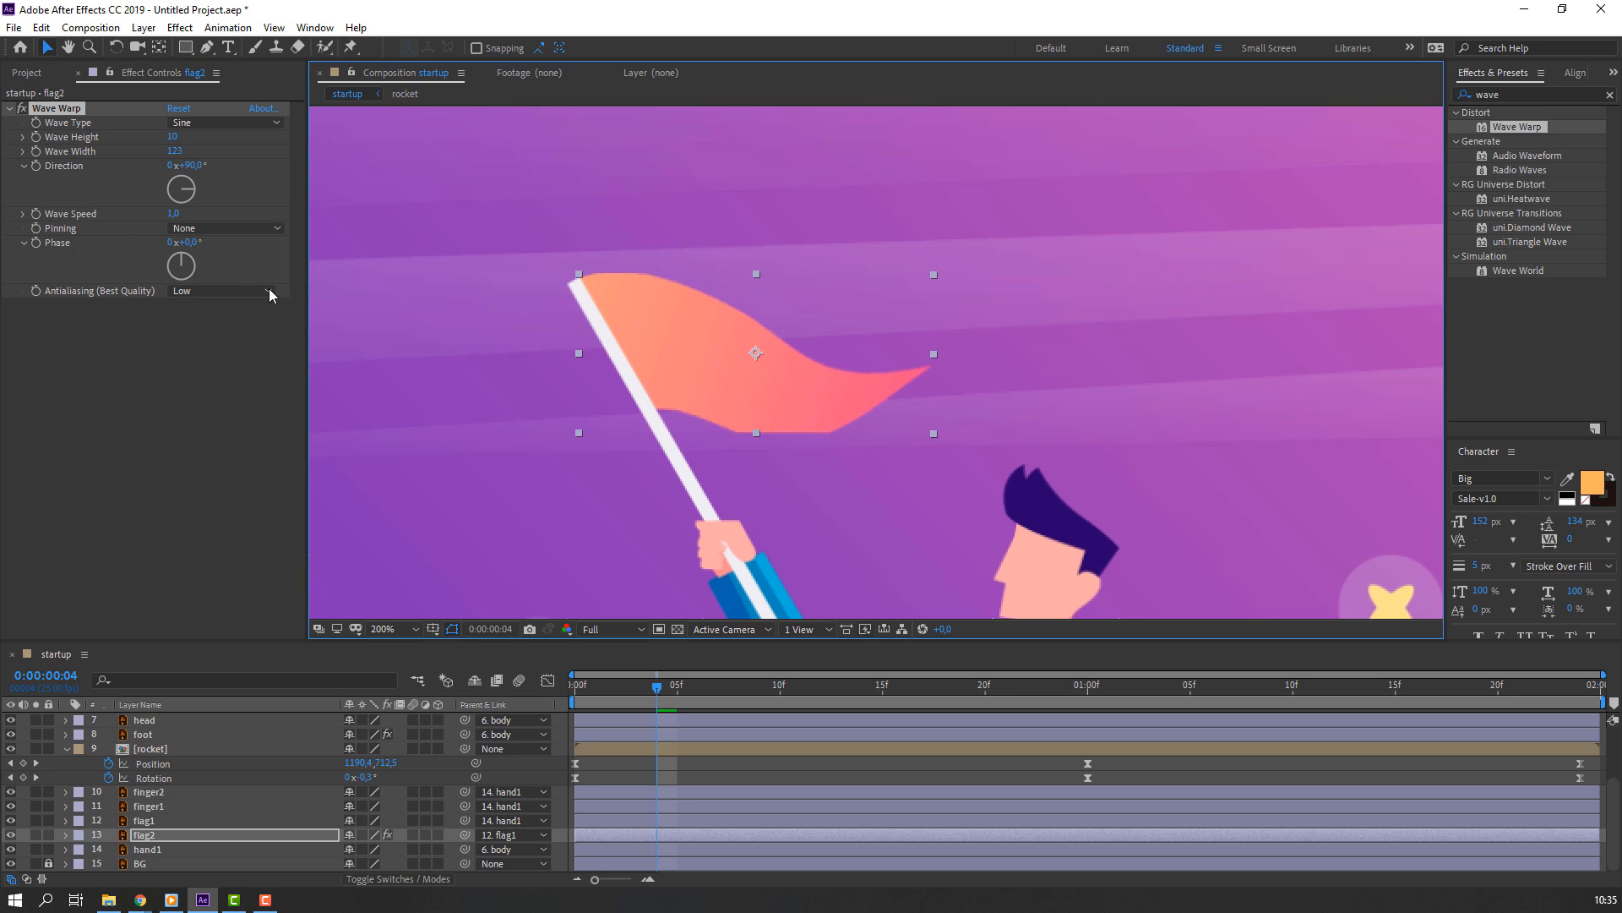
pyautogui.press('space')
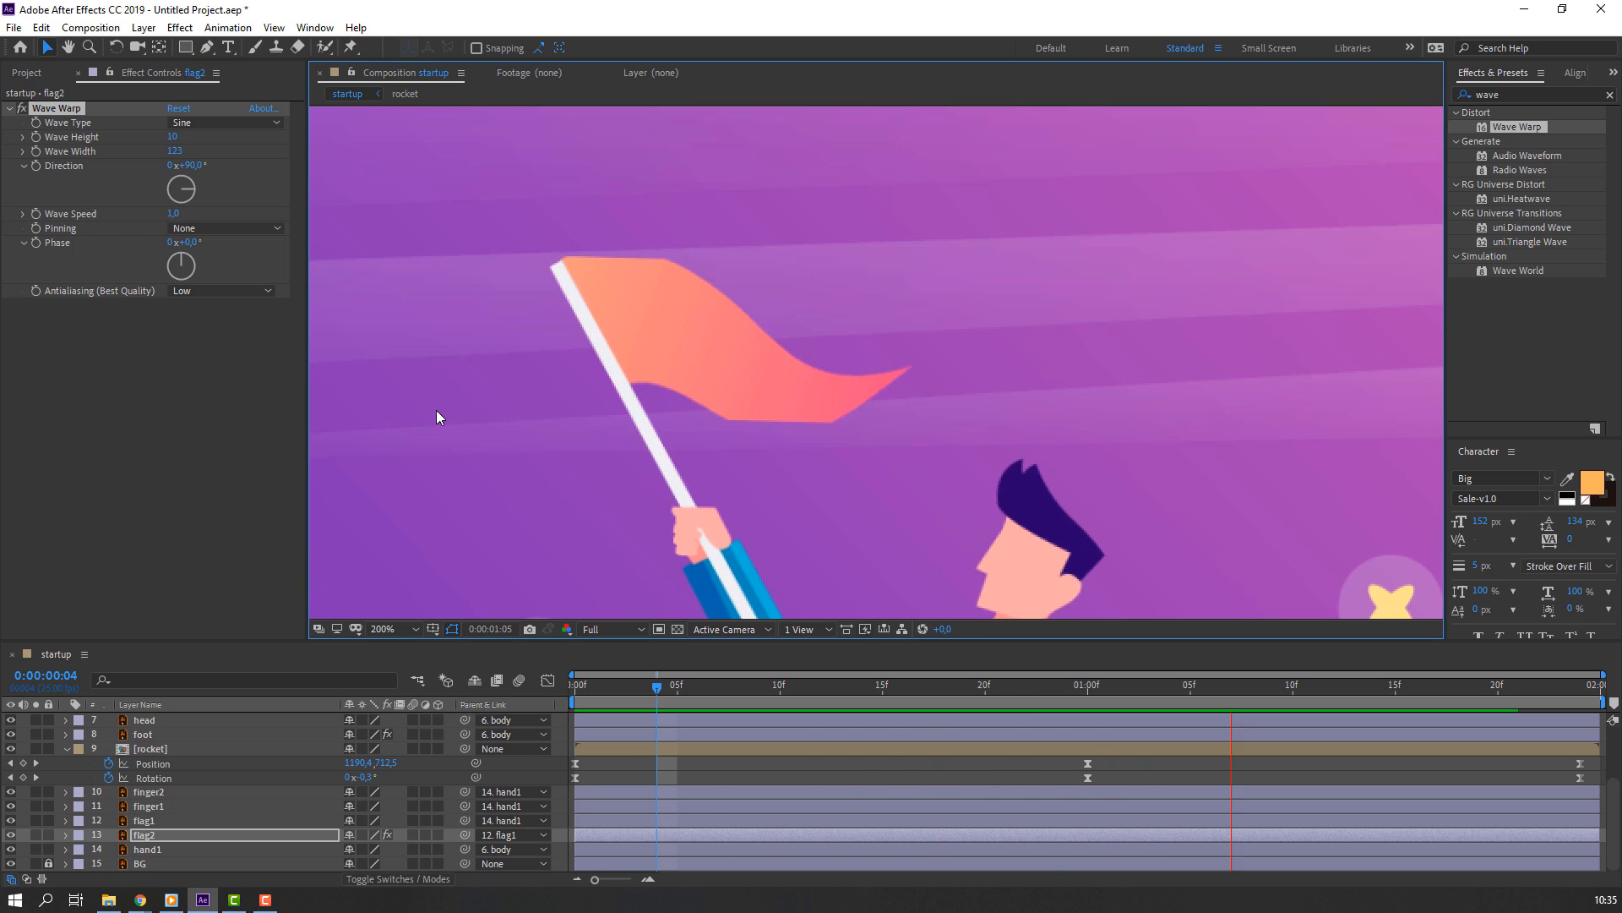
pyautogui.scroll(-2, 449, 406)
pyautogui.scroll(-2, 451, 410)
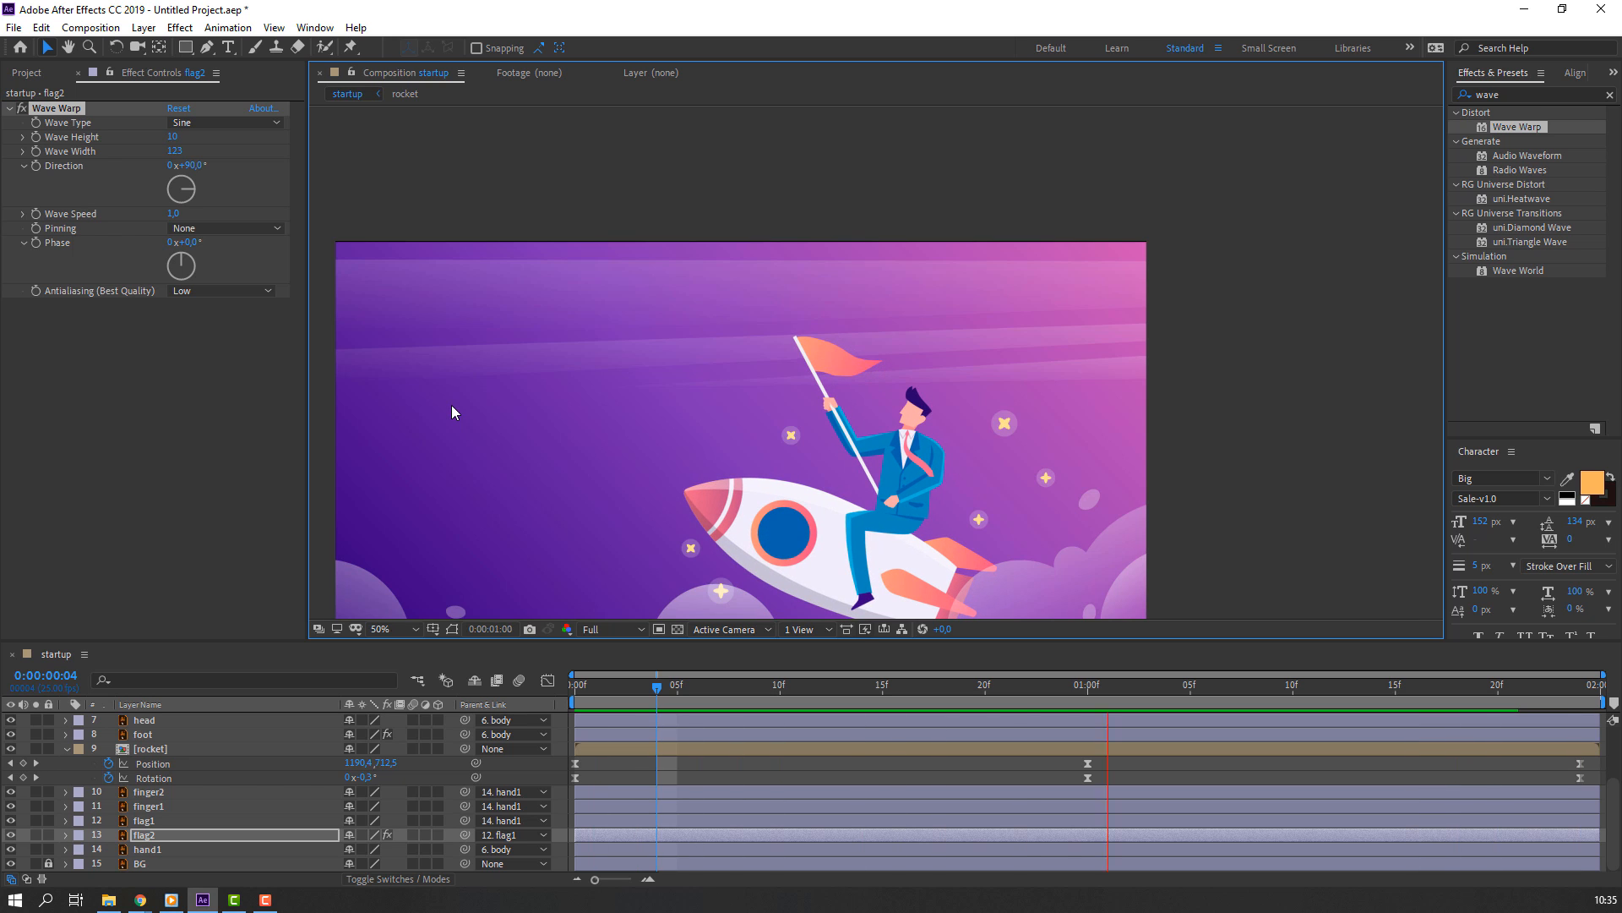
pyautogui.scroll(-2, 545, 480)
pyautogui.scroll(2, 490, 575)
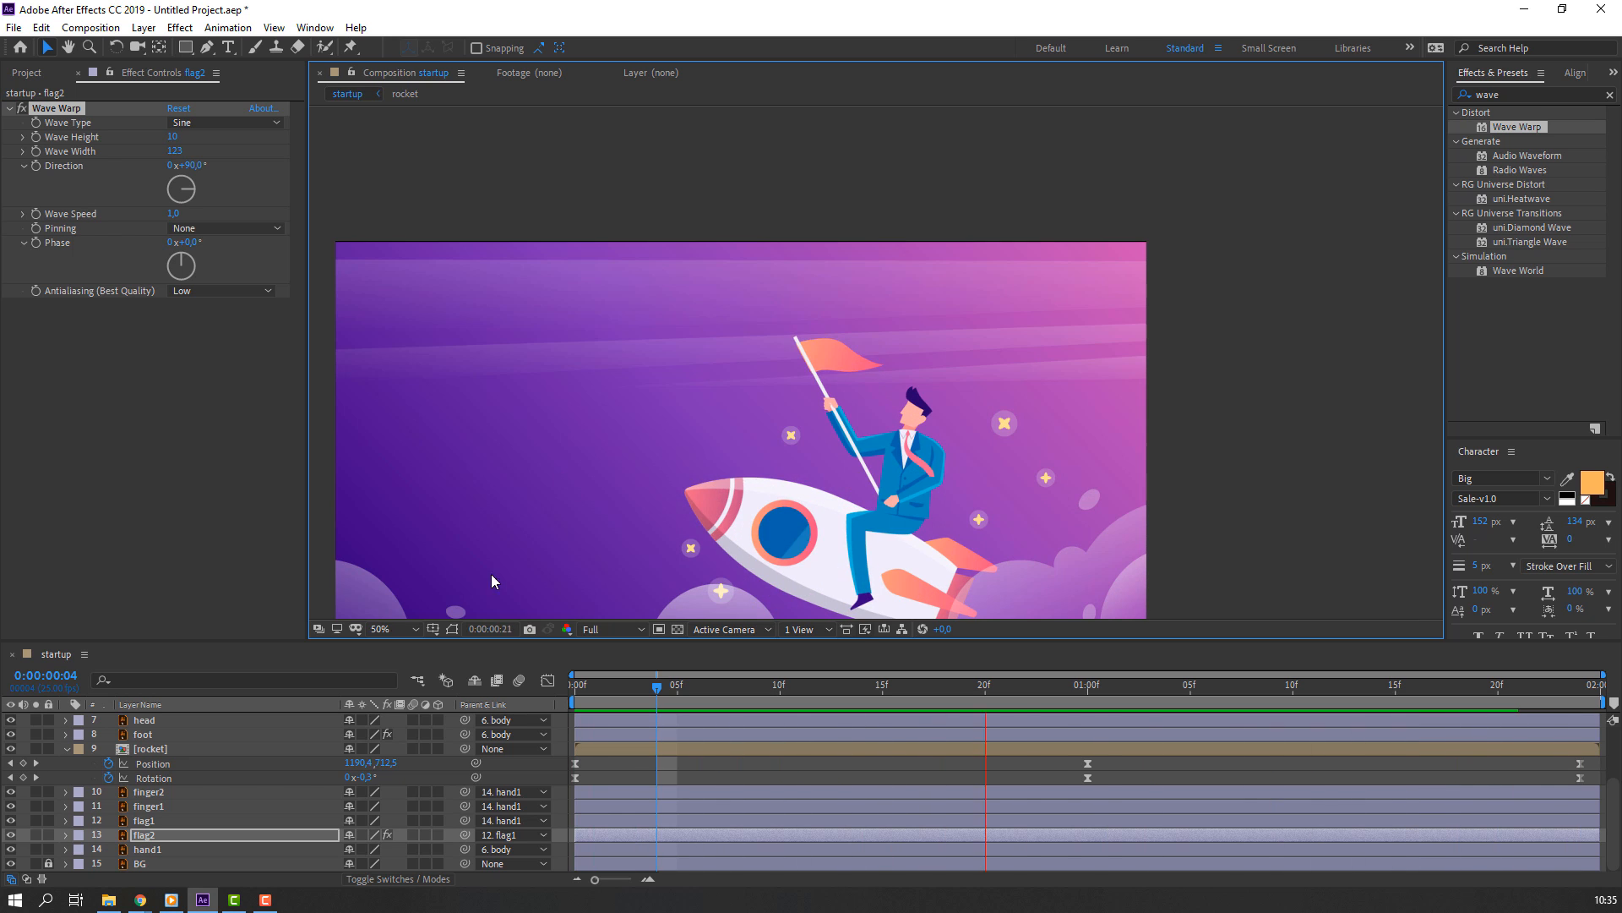
pyautogui.click(401, 629)
pyautogui.click(402, 350)
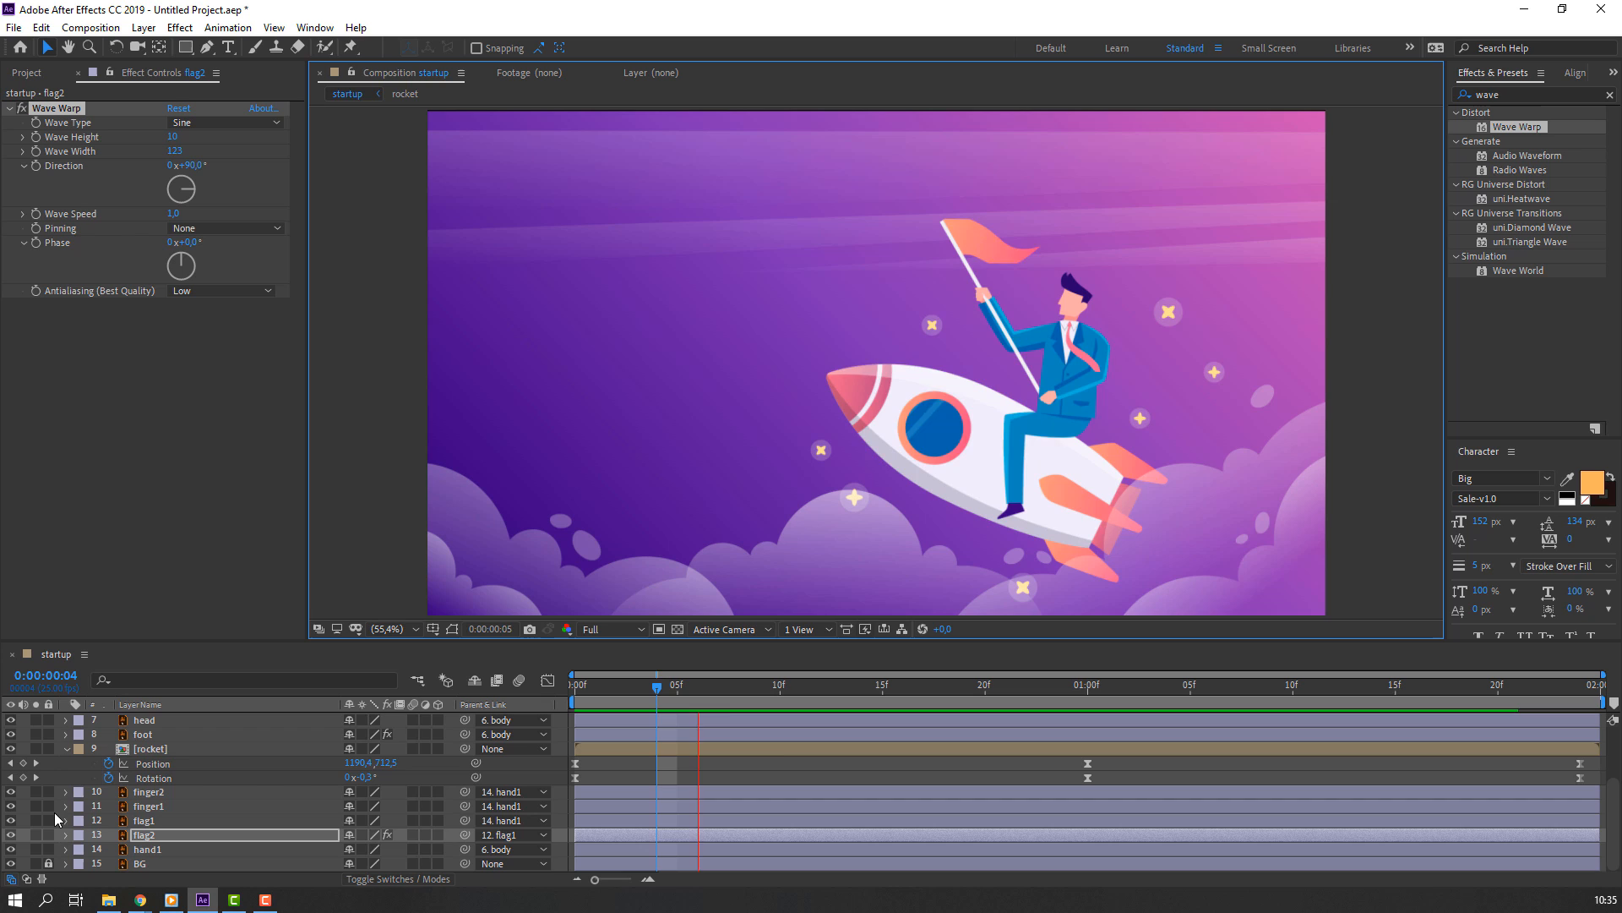
# Add a position keyframe to the clouds layer at the first frame and set its position to 959.6, 860.7 at 0:00:01:00
pyautogui.click(67, 749)
pyautogui.scroll(2, 224, 777)
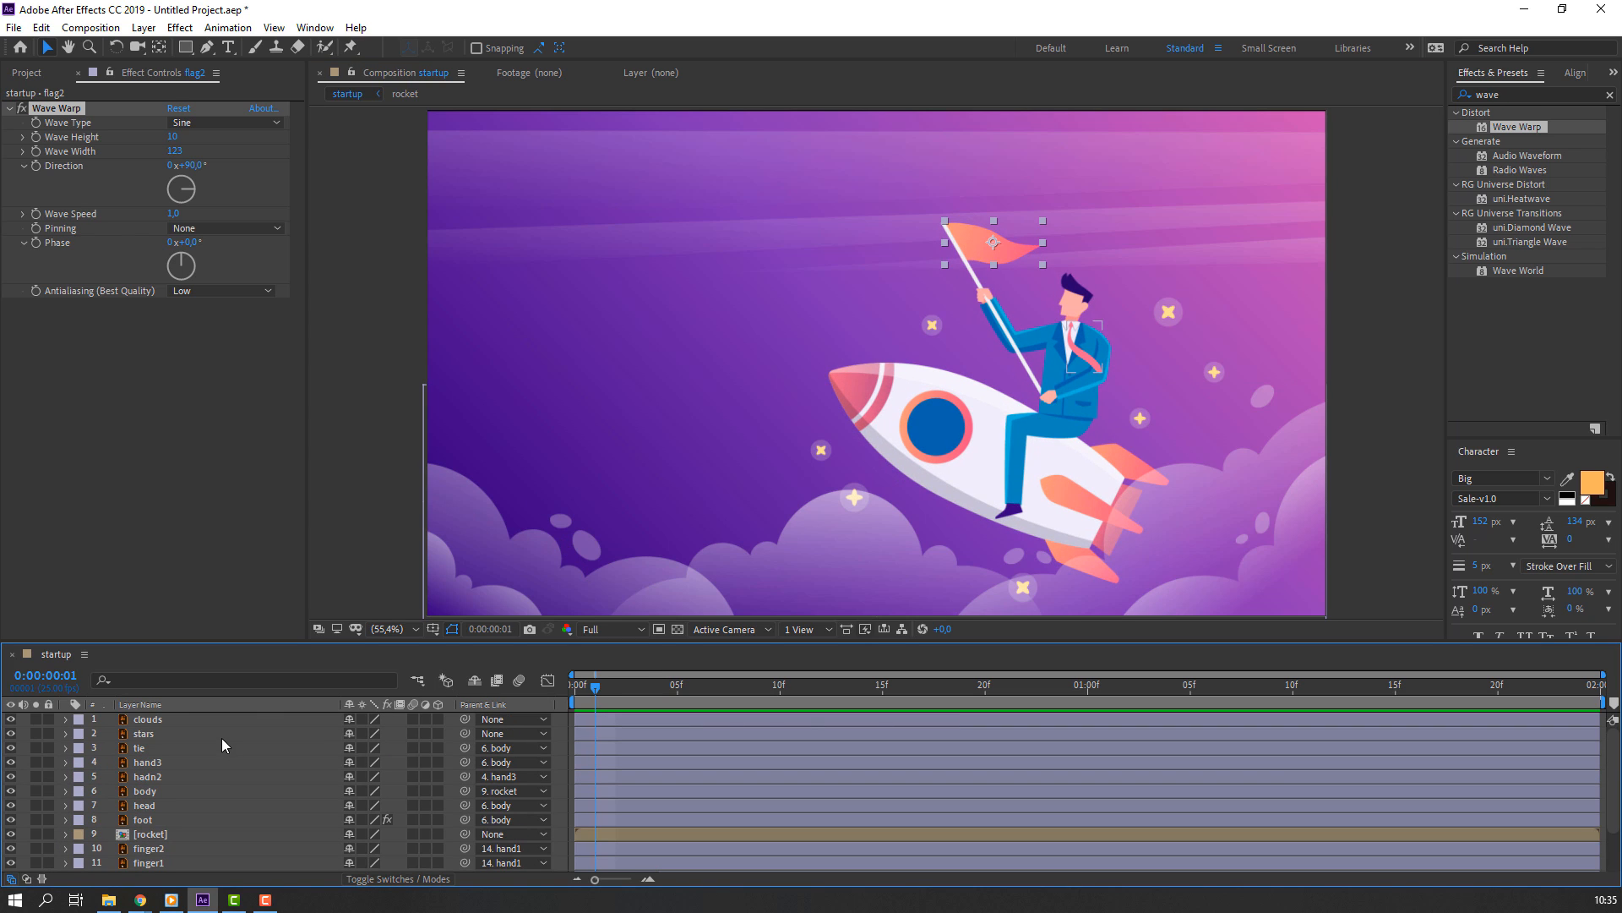
pyautogui.click(148, 719)
pyautogui.press(',')
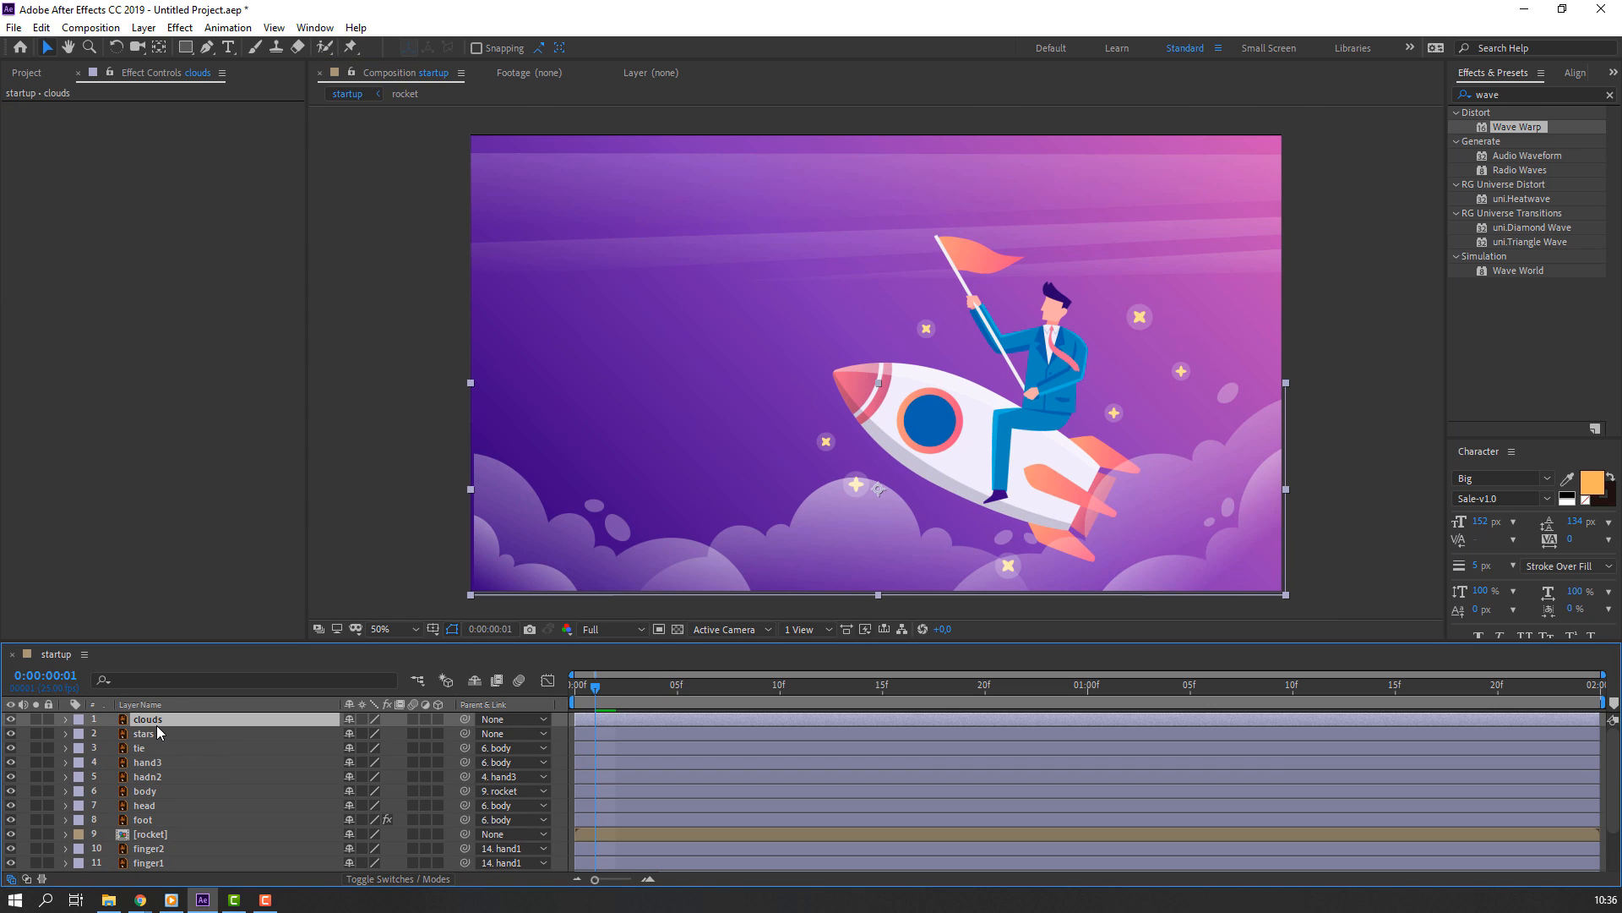
pyautogui.press('p')
pyautogui.click(108, 733)
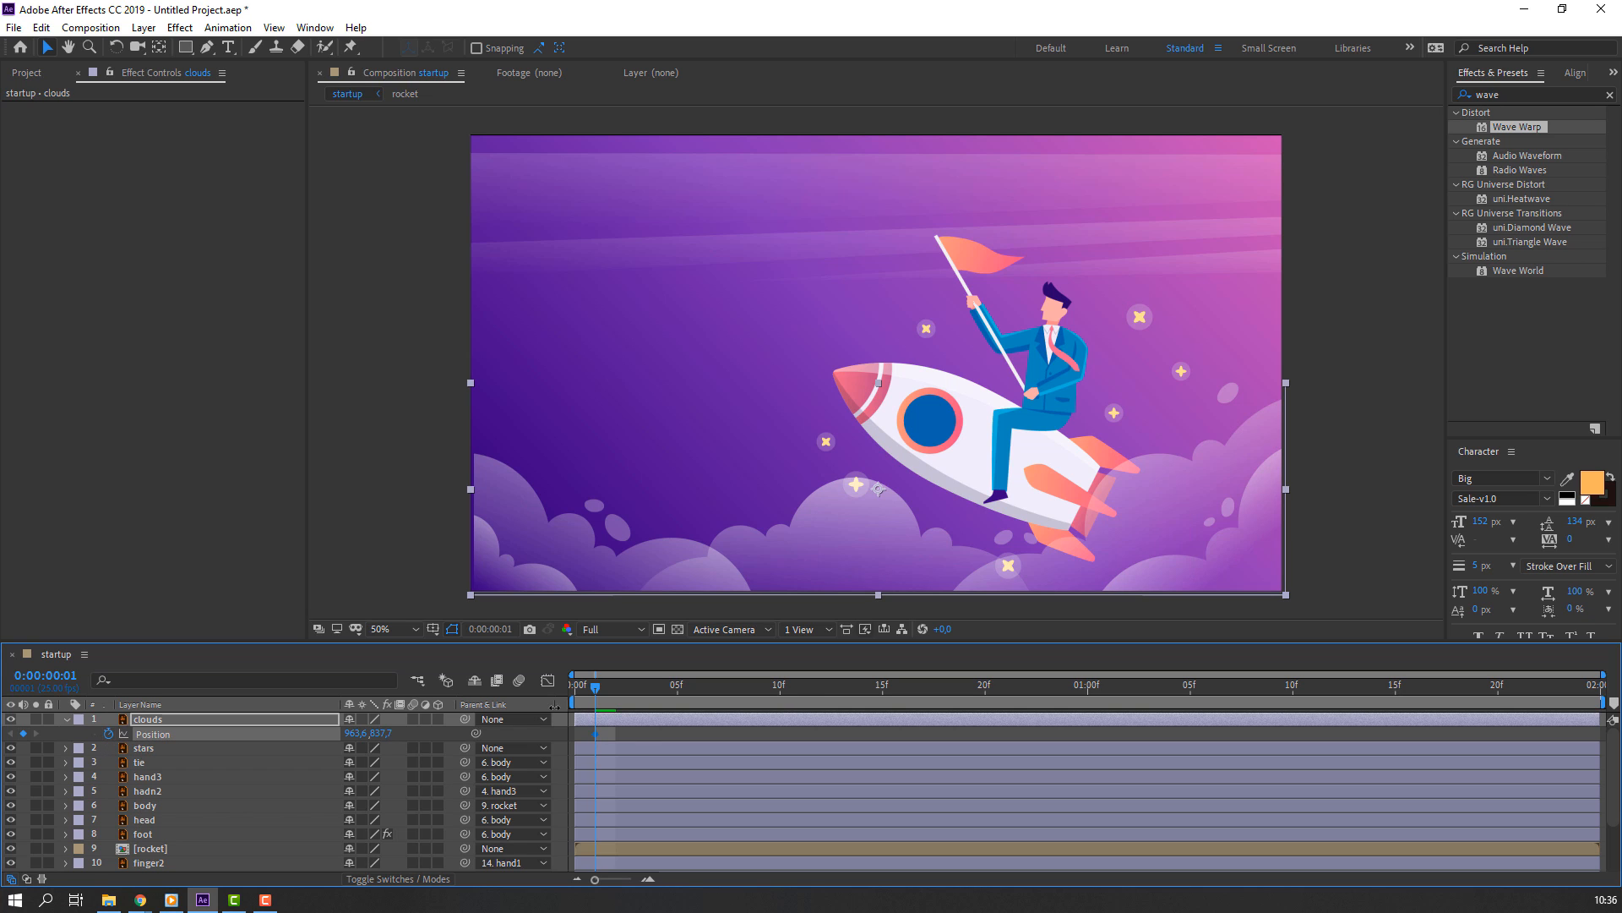
pyautogui.moveTo(923, 695); pyautogui.dragTo(1081, 698)
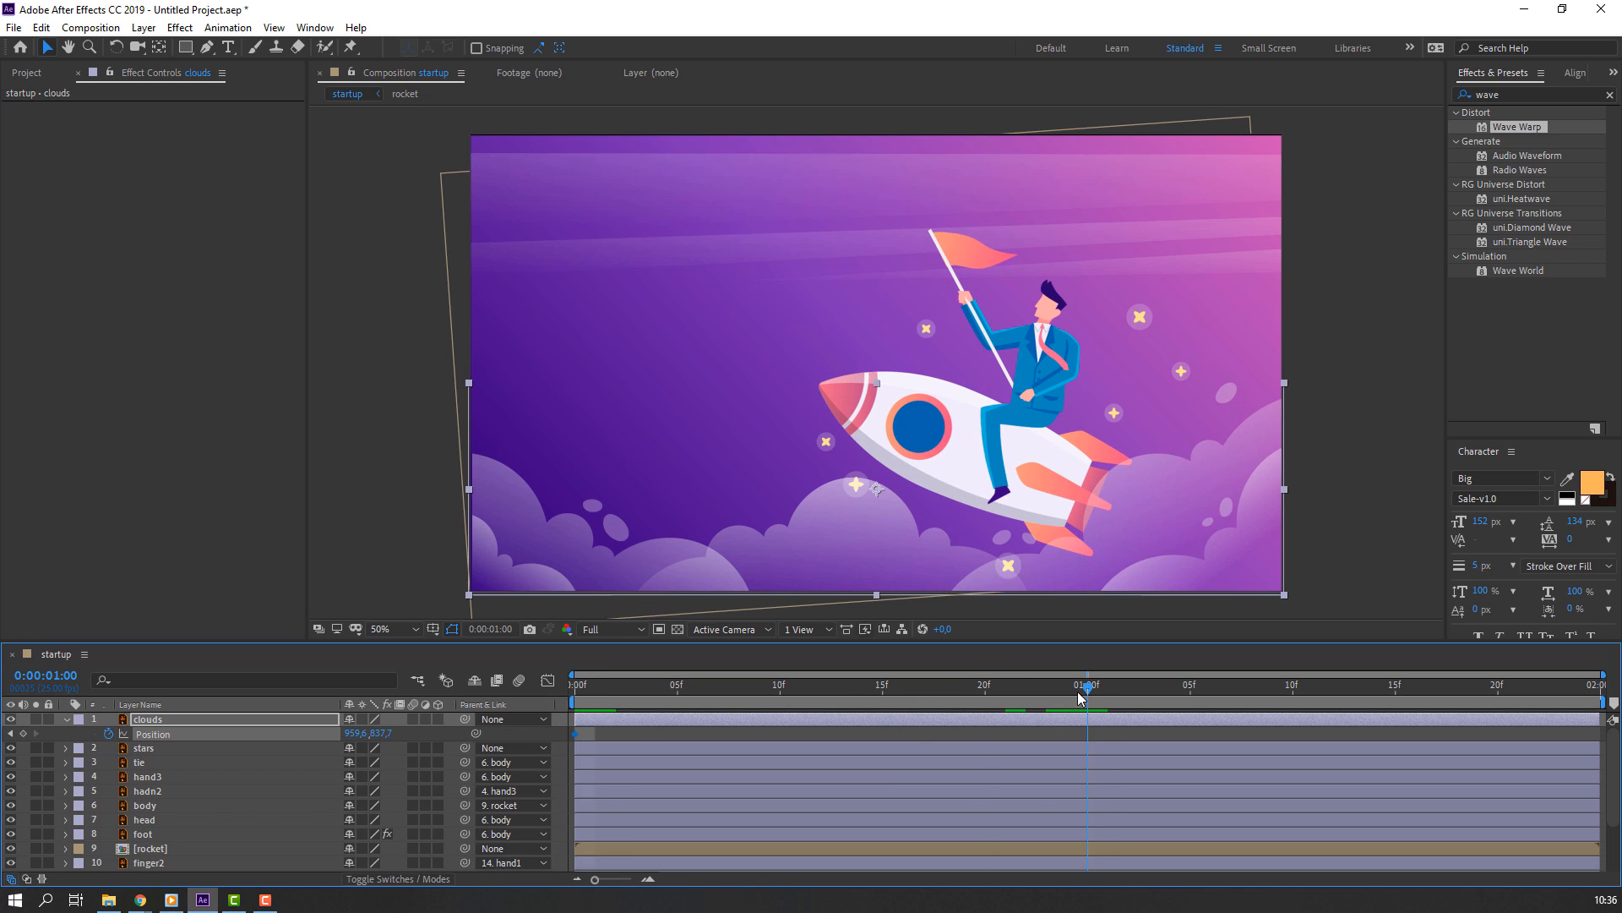
pyautogui.moveTo(382, 734); pyautogui.dragTo(394, 733)
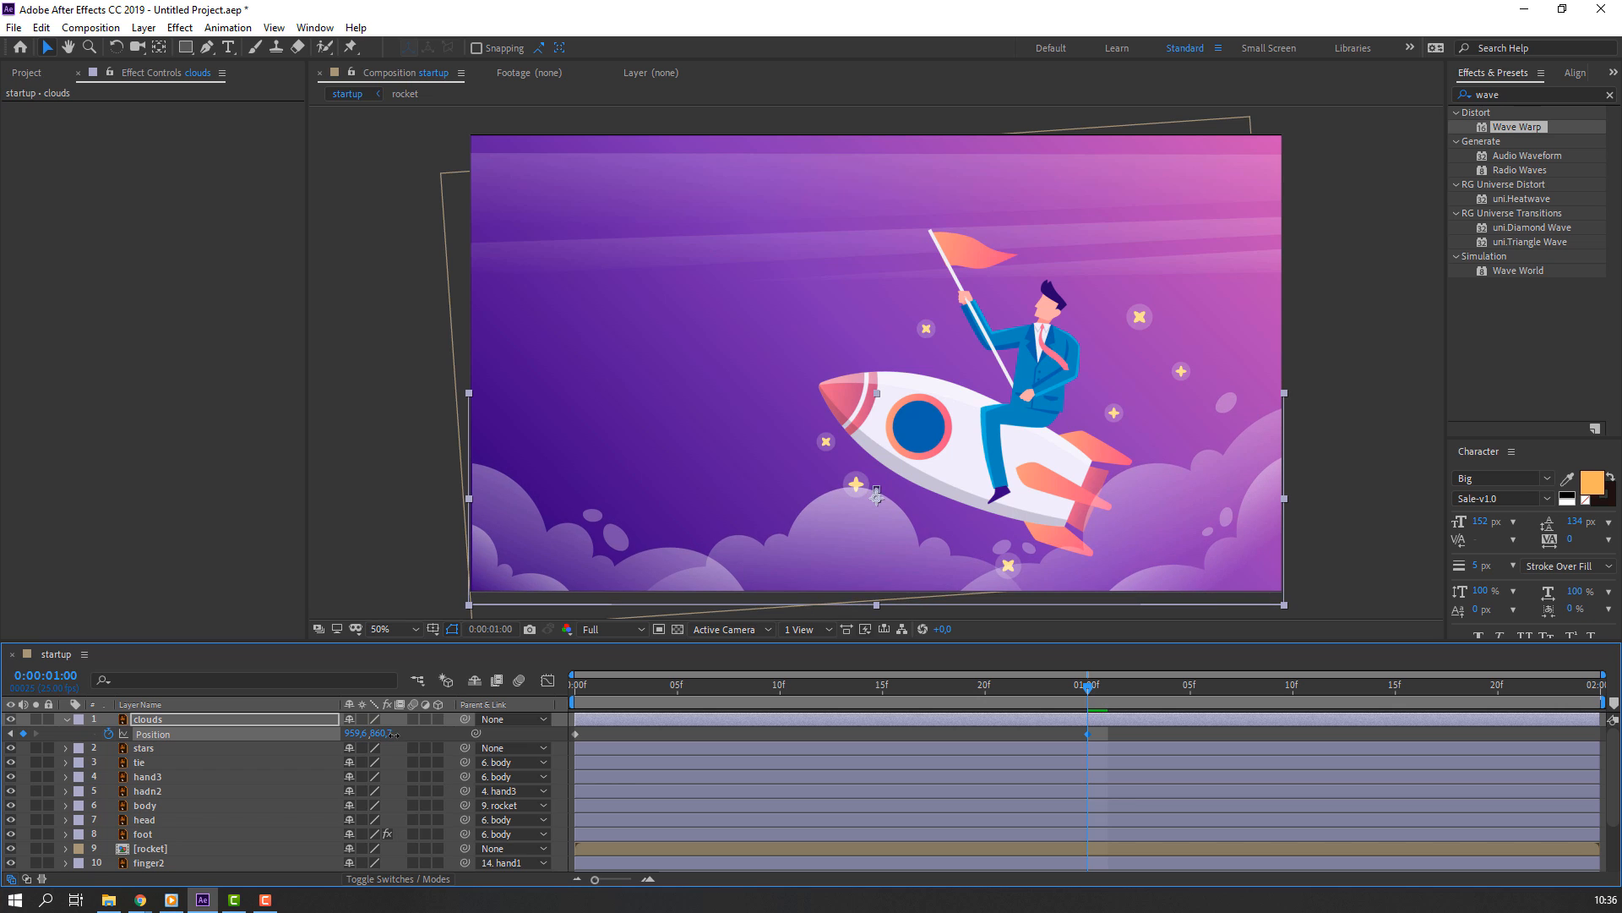
# Copy the clouds layer's first position keyframe to 0:00:01:24 and preview the loop
pyautogui.moveTo(1095, 691); pyautogui.dragTo(1570, 691)
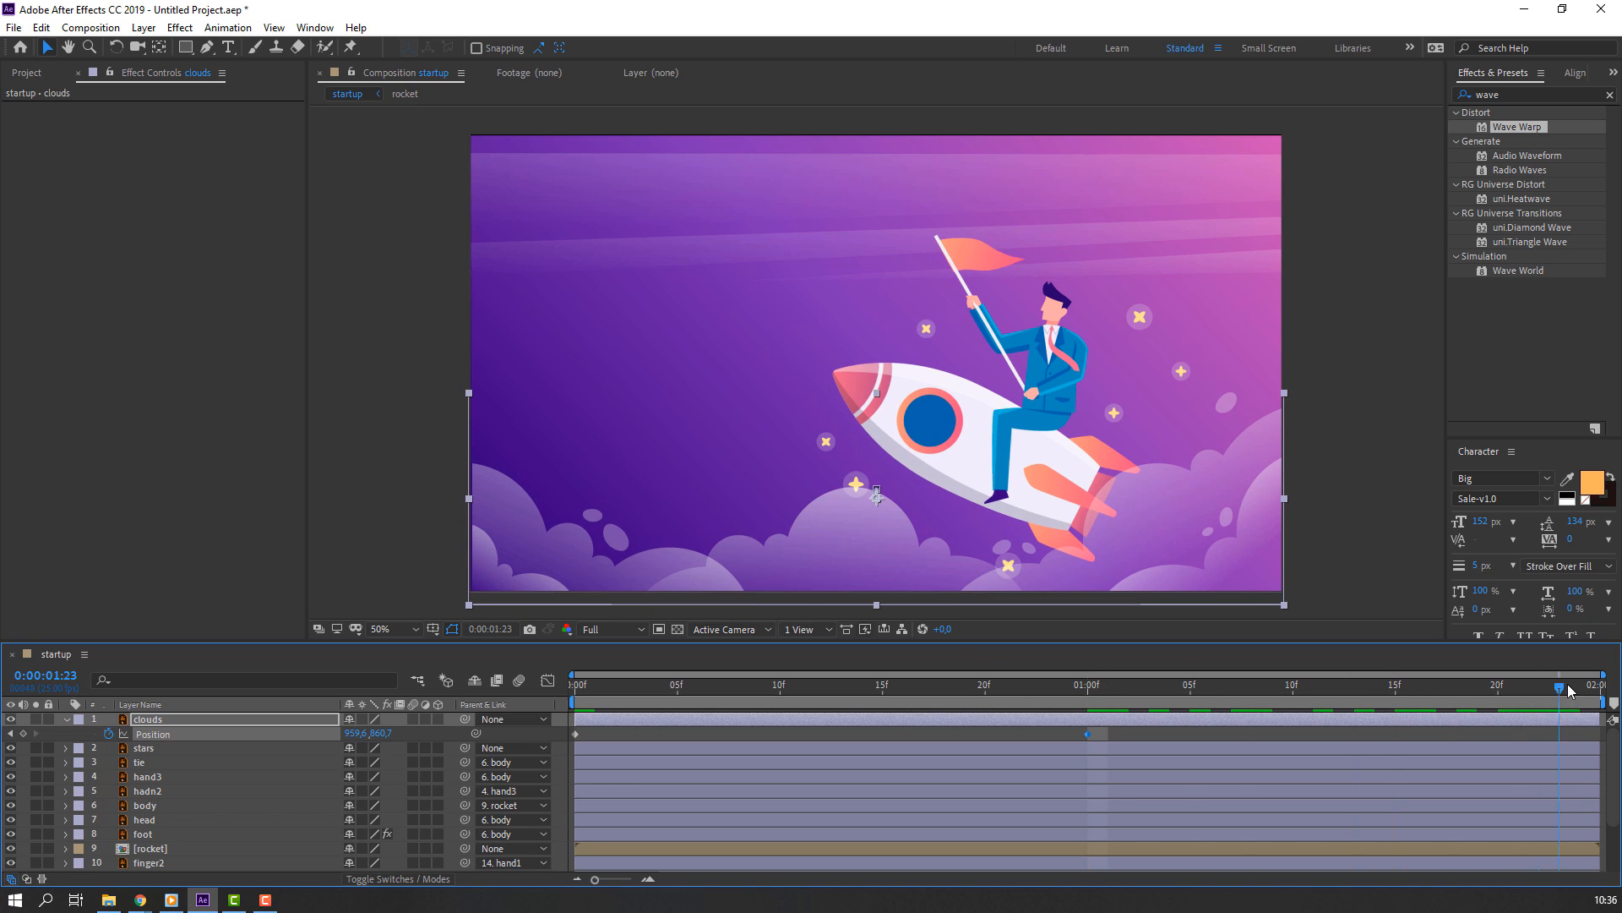
pyautogui.click(576, 733)
pyautogui.hotkey('ctrl', 'c')
pyautogui.hotkey('ctrl', 'v')
pyautogui.press('space')
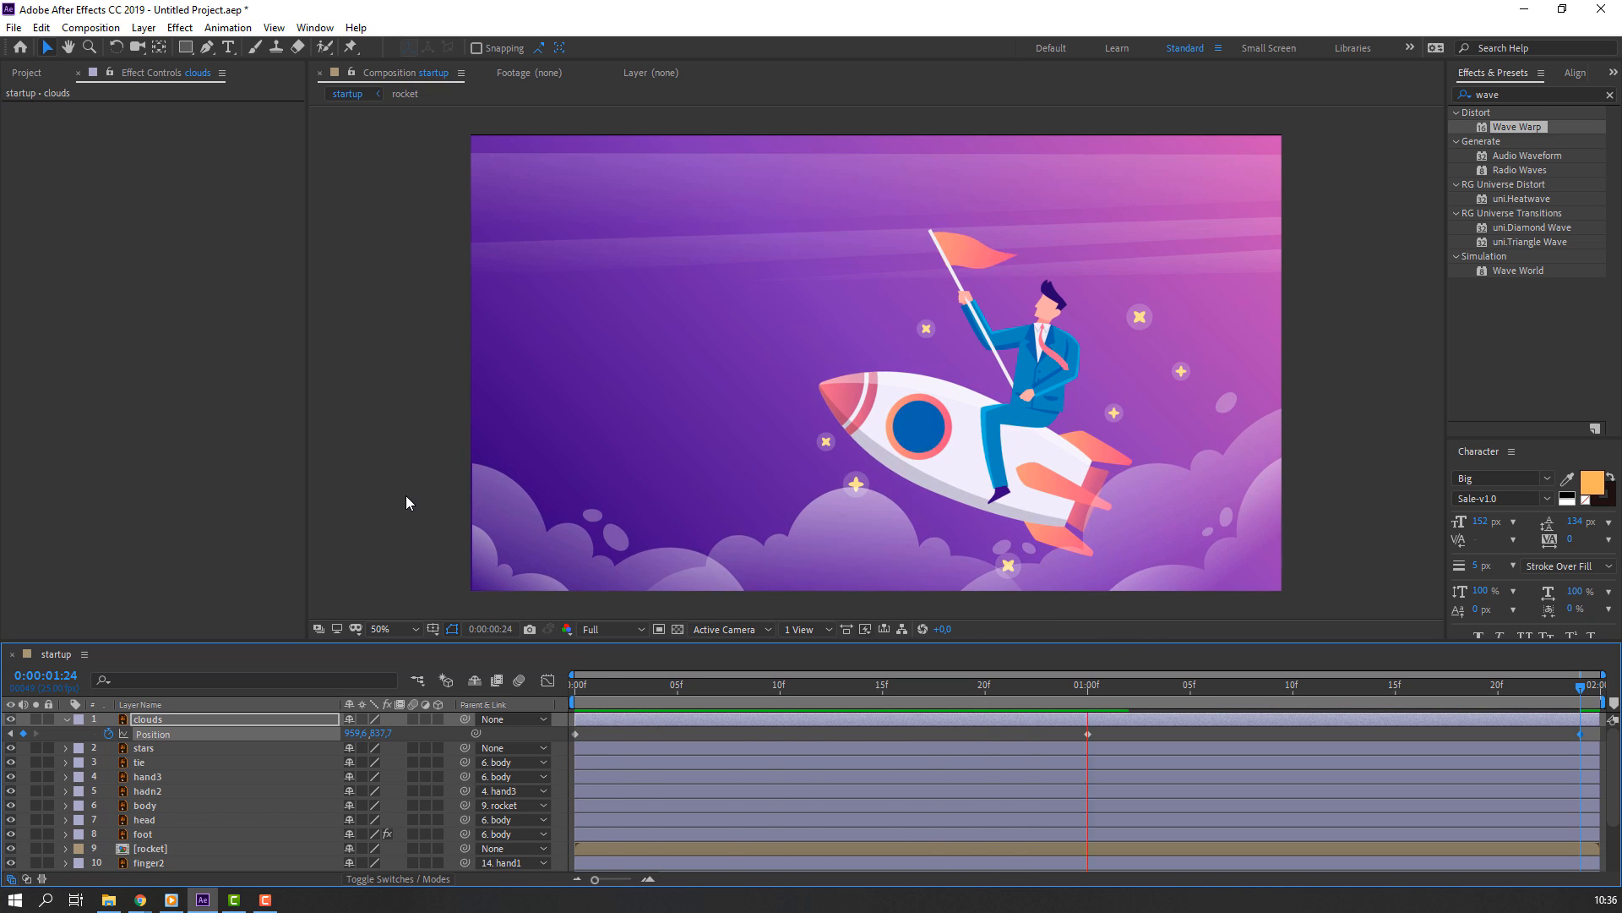
pyautogui.scroll(-2, 593, 460)
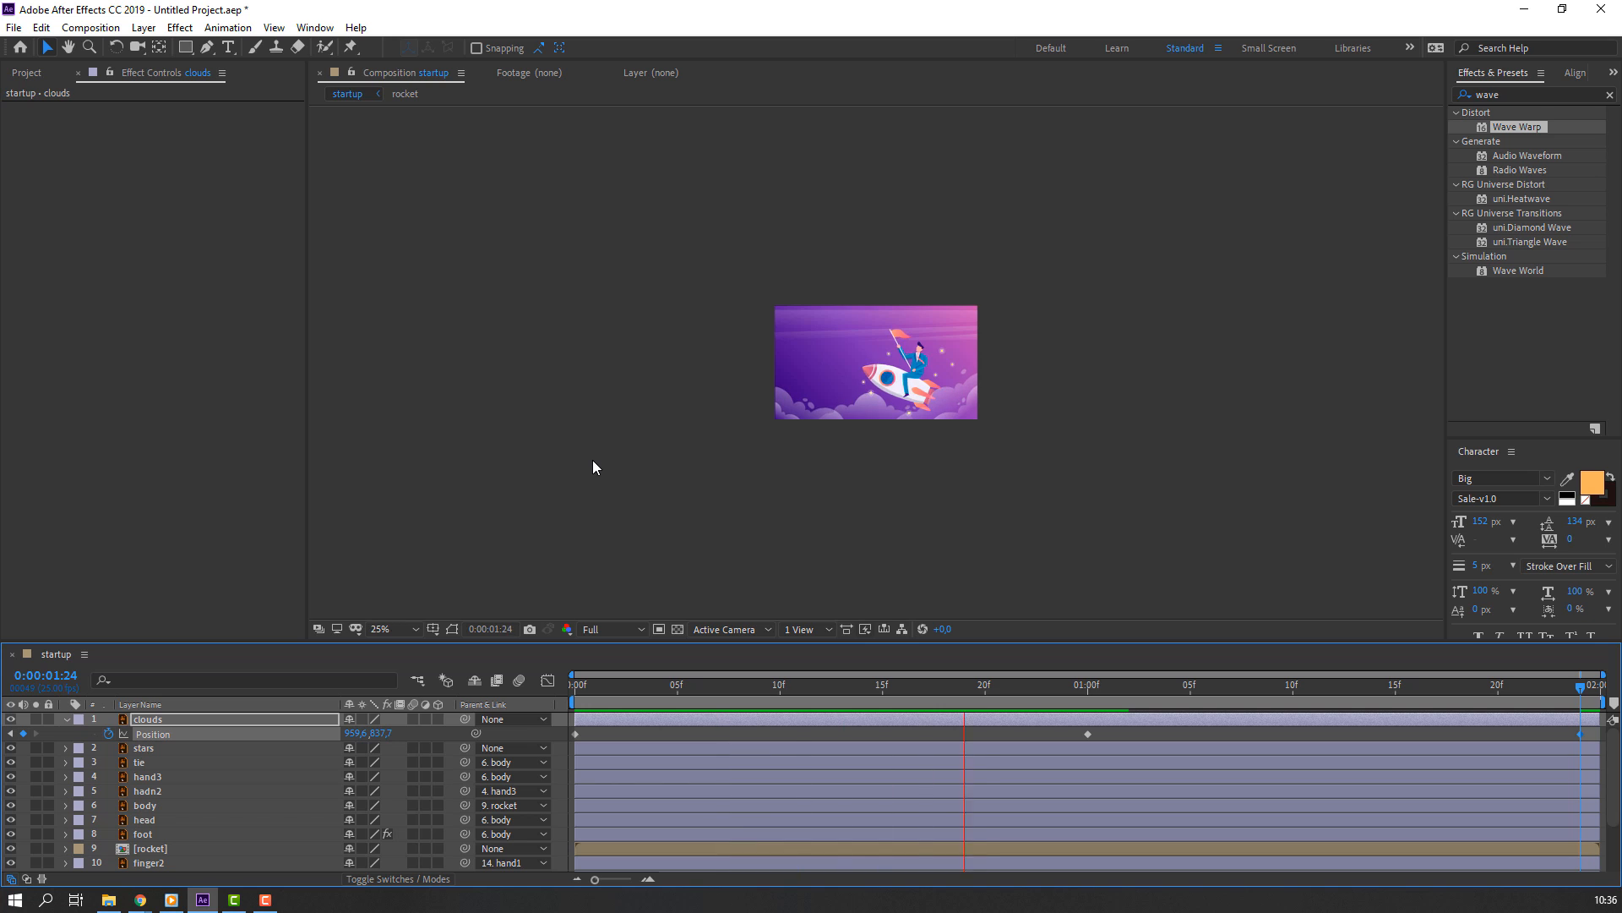
pyautogui.scroll(2, 594, 466)
pyautogui.press('space')
# Add a rotation keyframe to the hand1 layer at the first frame and rotate the arm slightly clockwise at 0:00:01:00
pyautogui.scroll(-2, 160, 830)
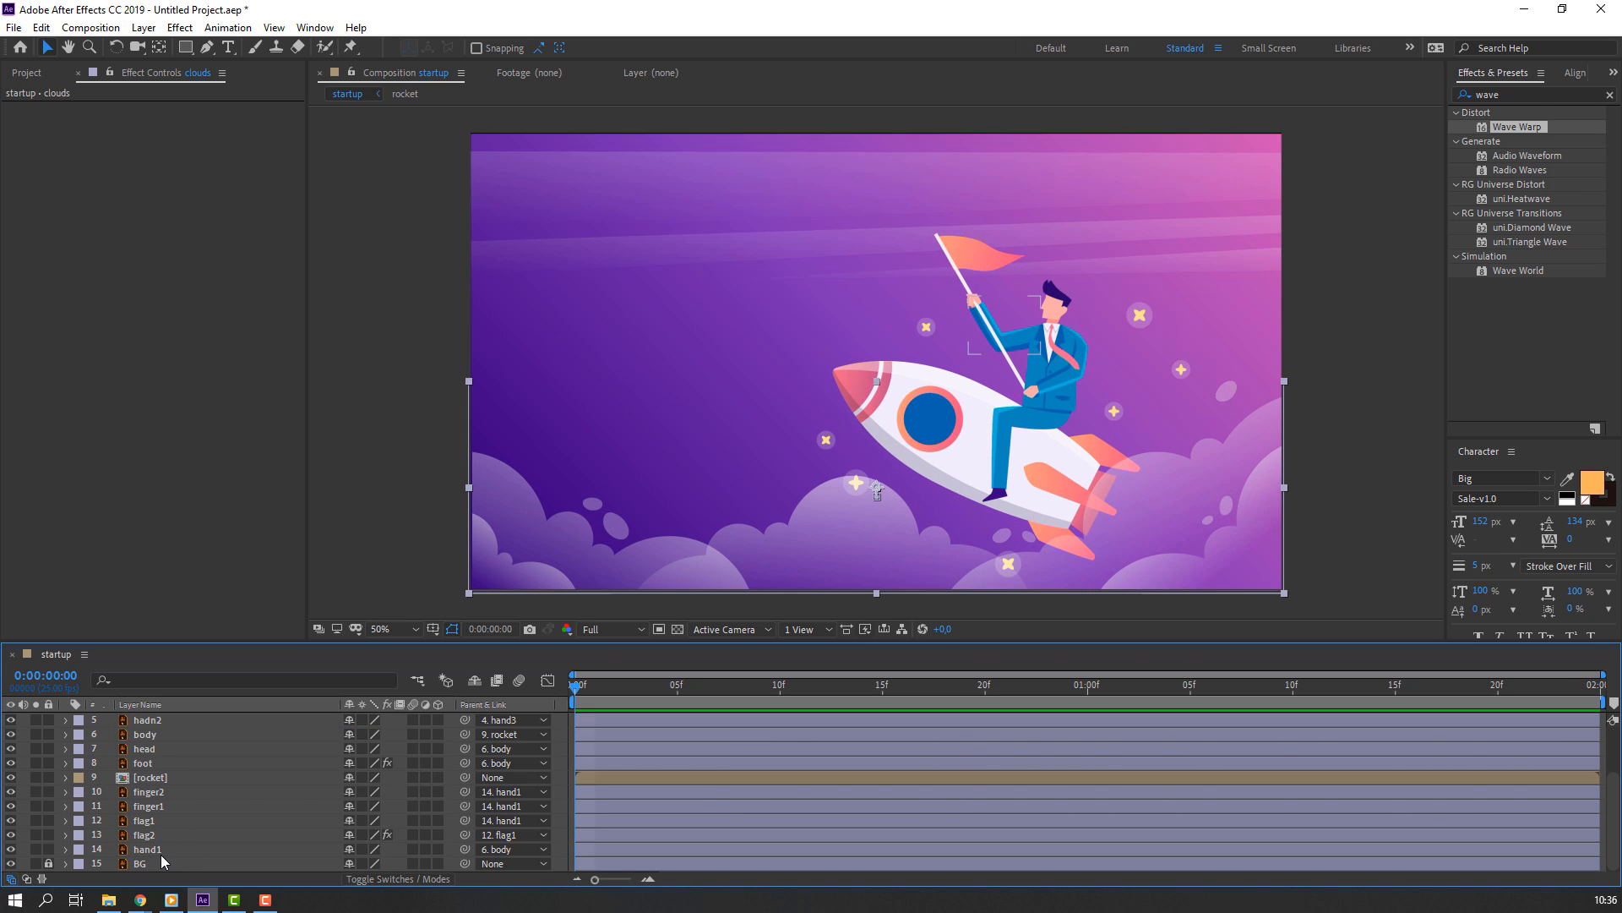
pyautogui.click(160, 850)
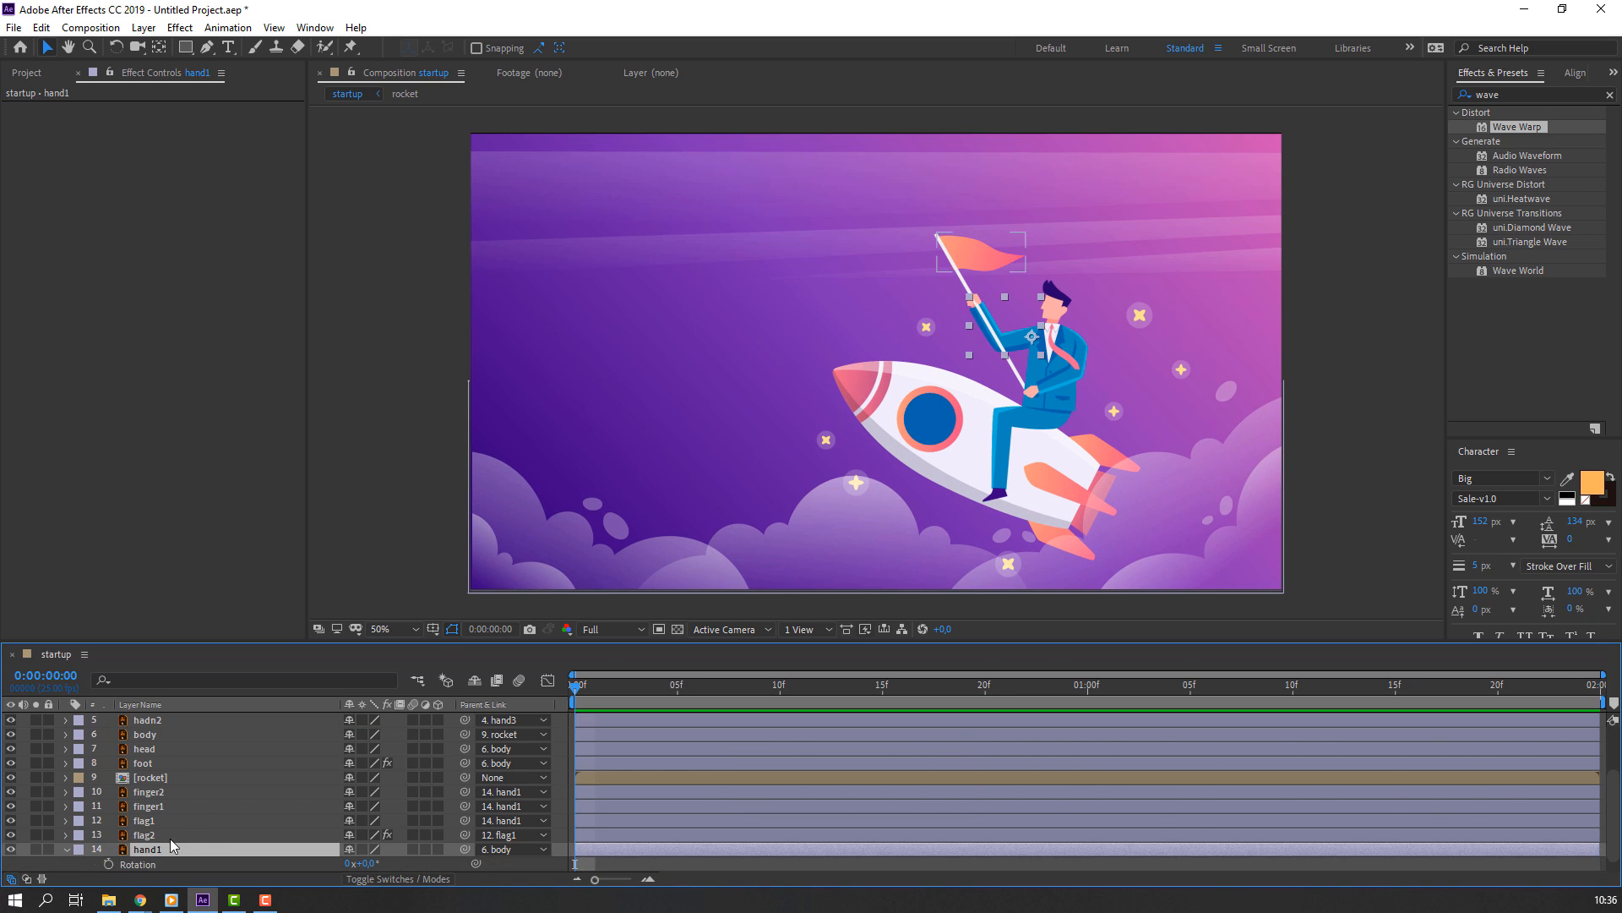
pyautogui.press('r')
pyautogui.click(109, 849)
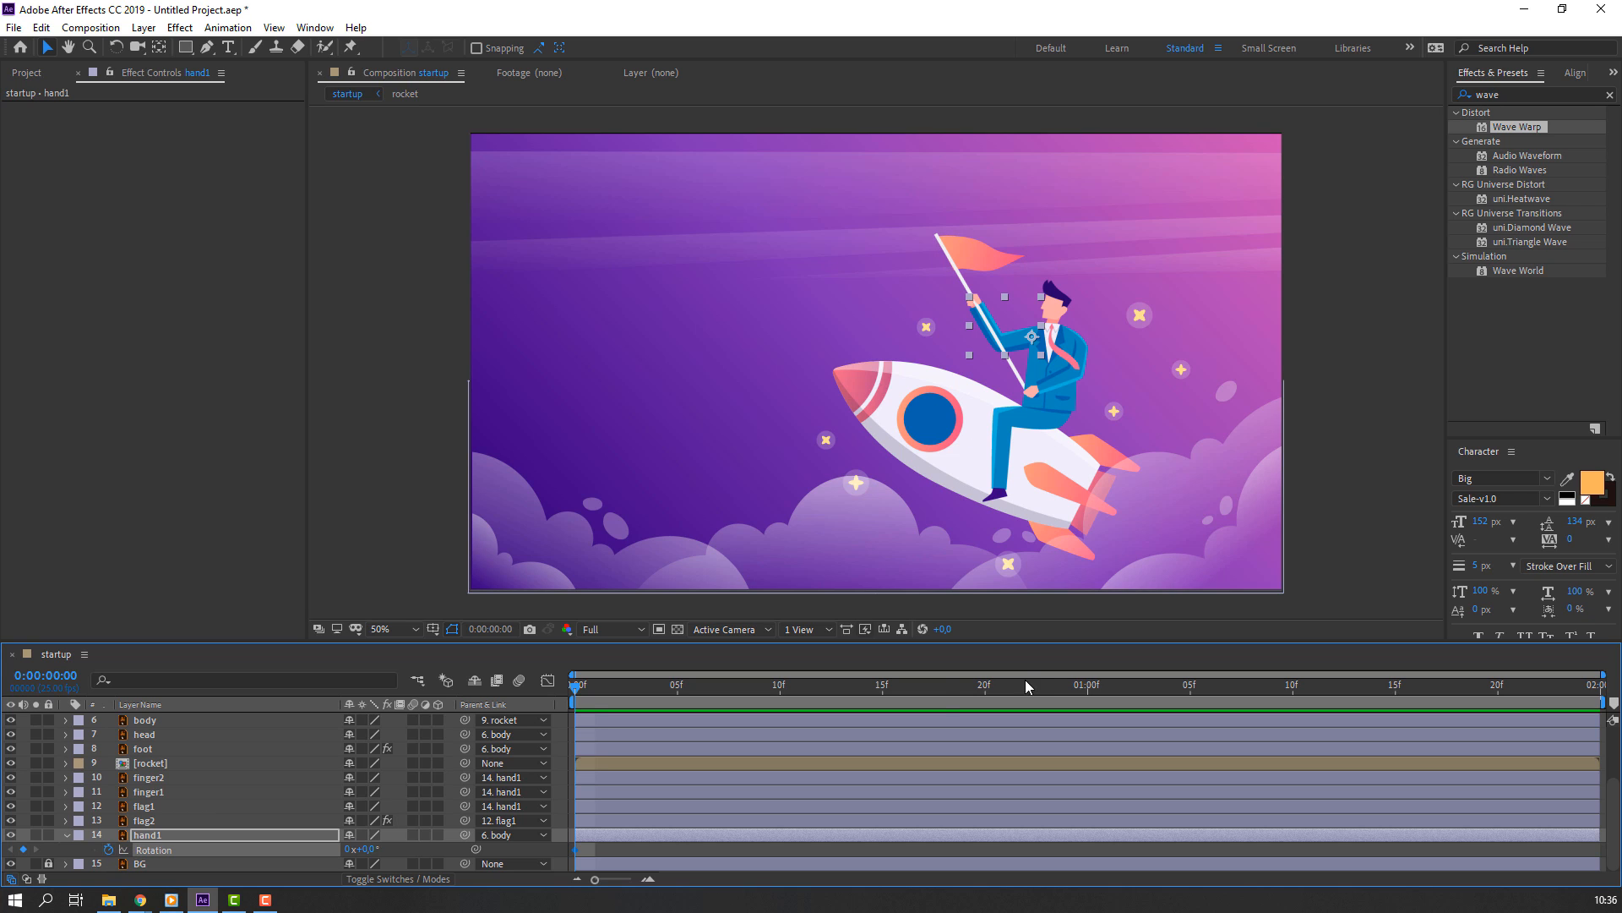
pyautogui.moveTo(921, 684); pyautogui.dragTo(1085, 683)
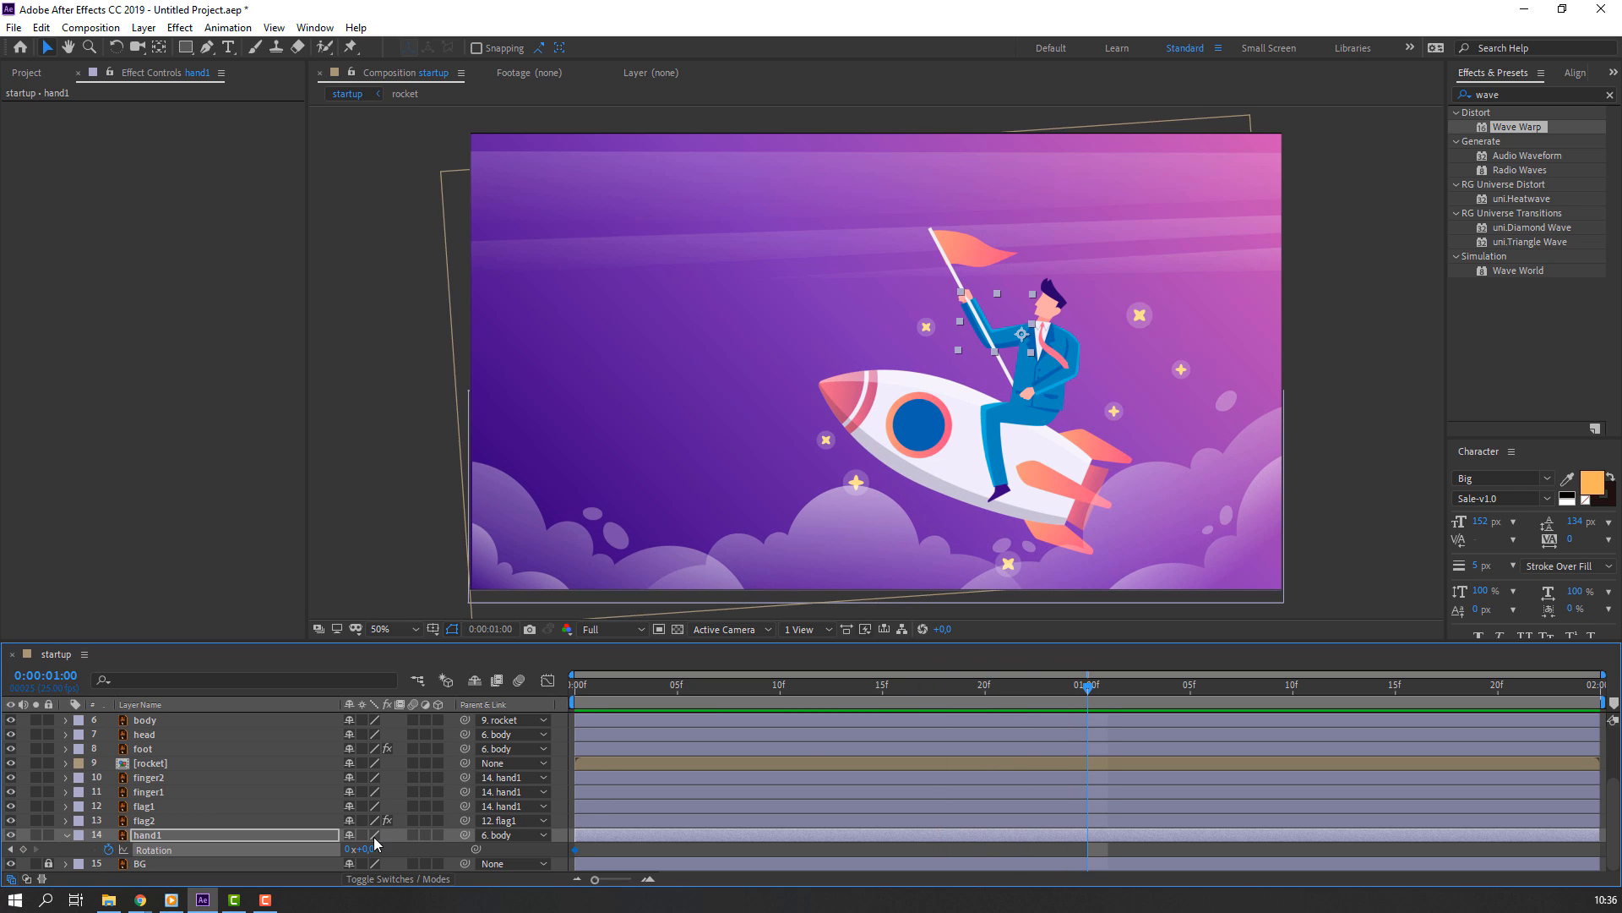
pyautogui.moveTo(365, 849); pyautogui.dragTo(365, 847)
# Copy hand1's first rotation keyframe to 0:00:01:24 and apply Easy Ease to all its rotation keyframes
pyautogui.moveTo(990, 691); pyautogui.dragTo(1354, 705)
pyautogui.moveTo(1456, 705); pyautogui.dragTo(1616, 688)
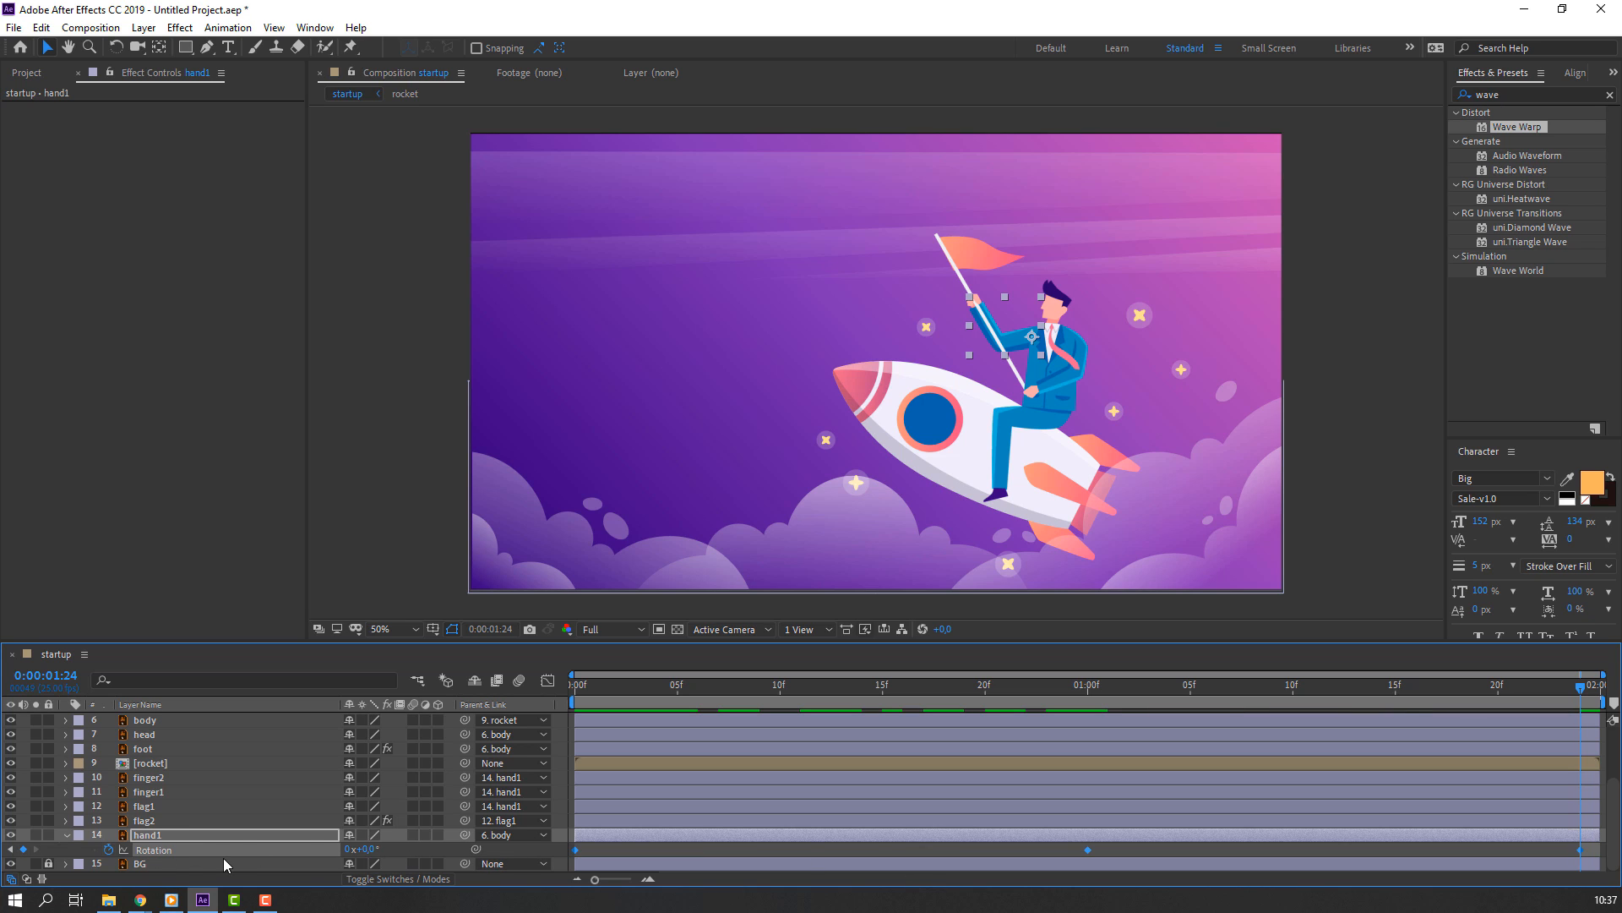
pyautogui.rightClick(164, 856)
pyautogui.moveTo(316, 819)
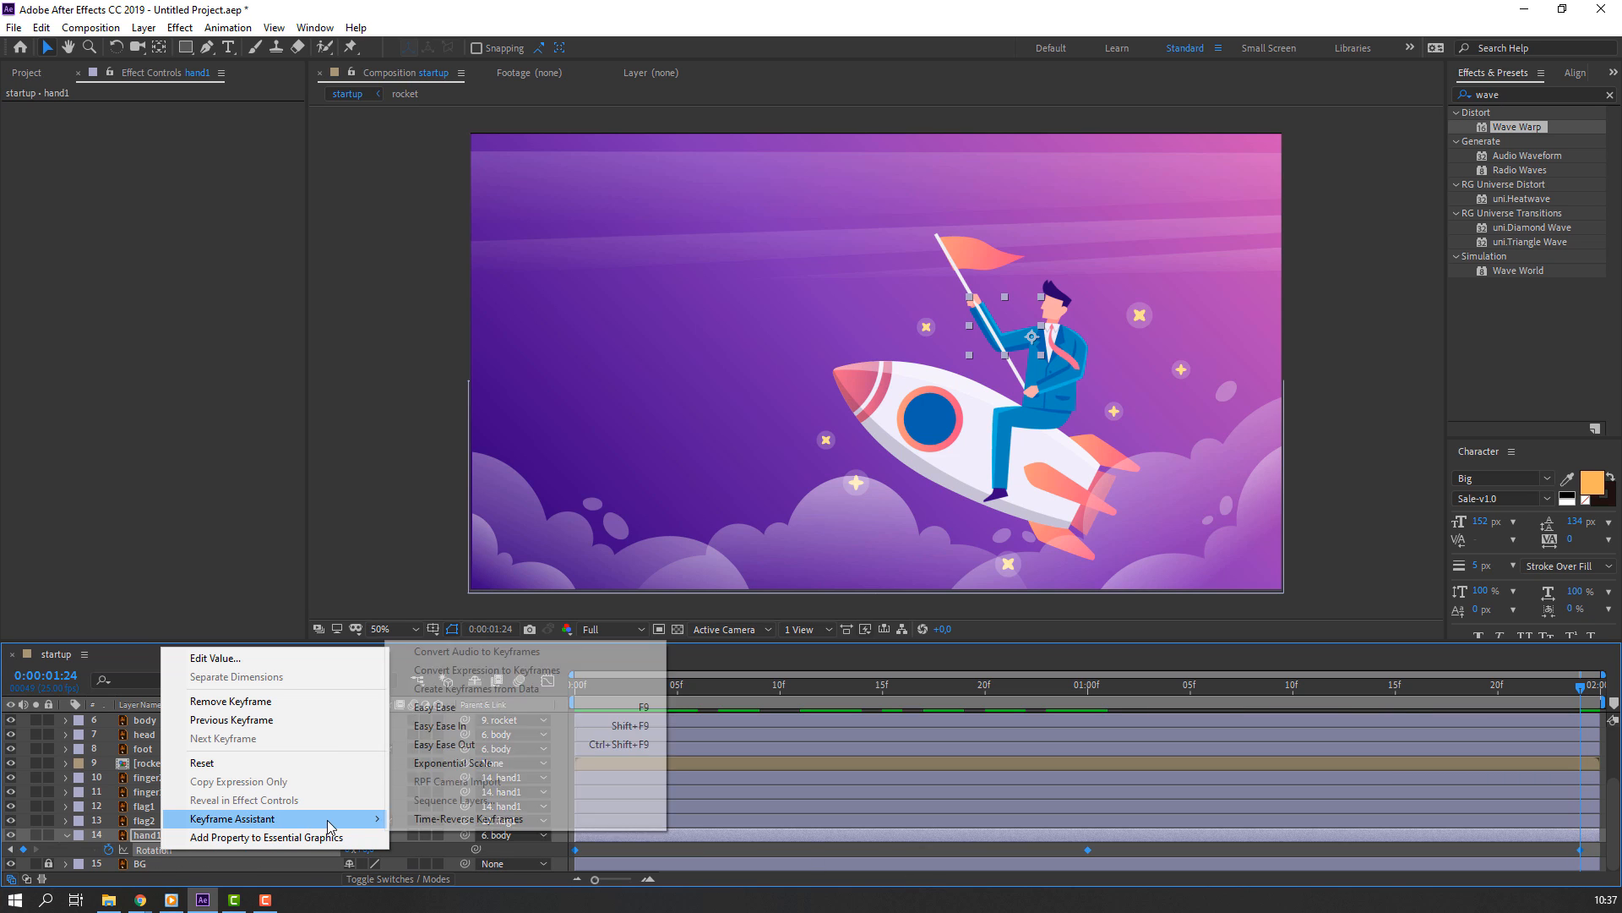
pyautogui.click(431, 707)
pyautogui.press('space')
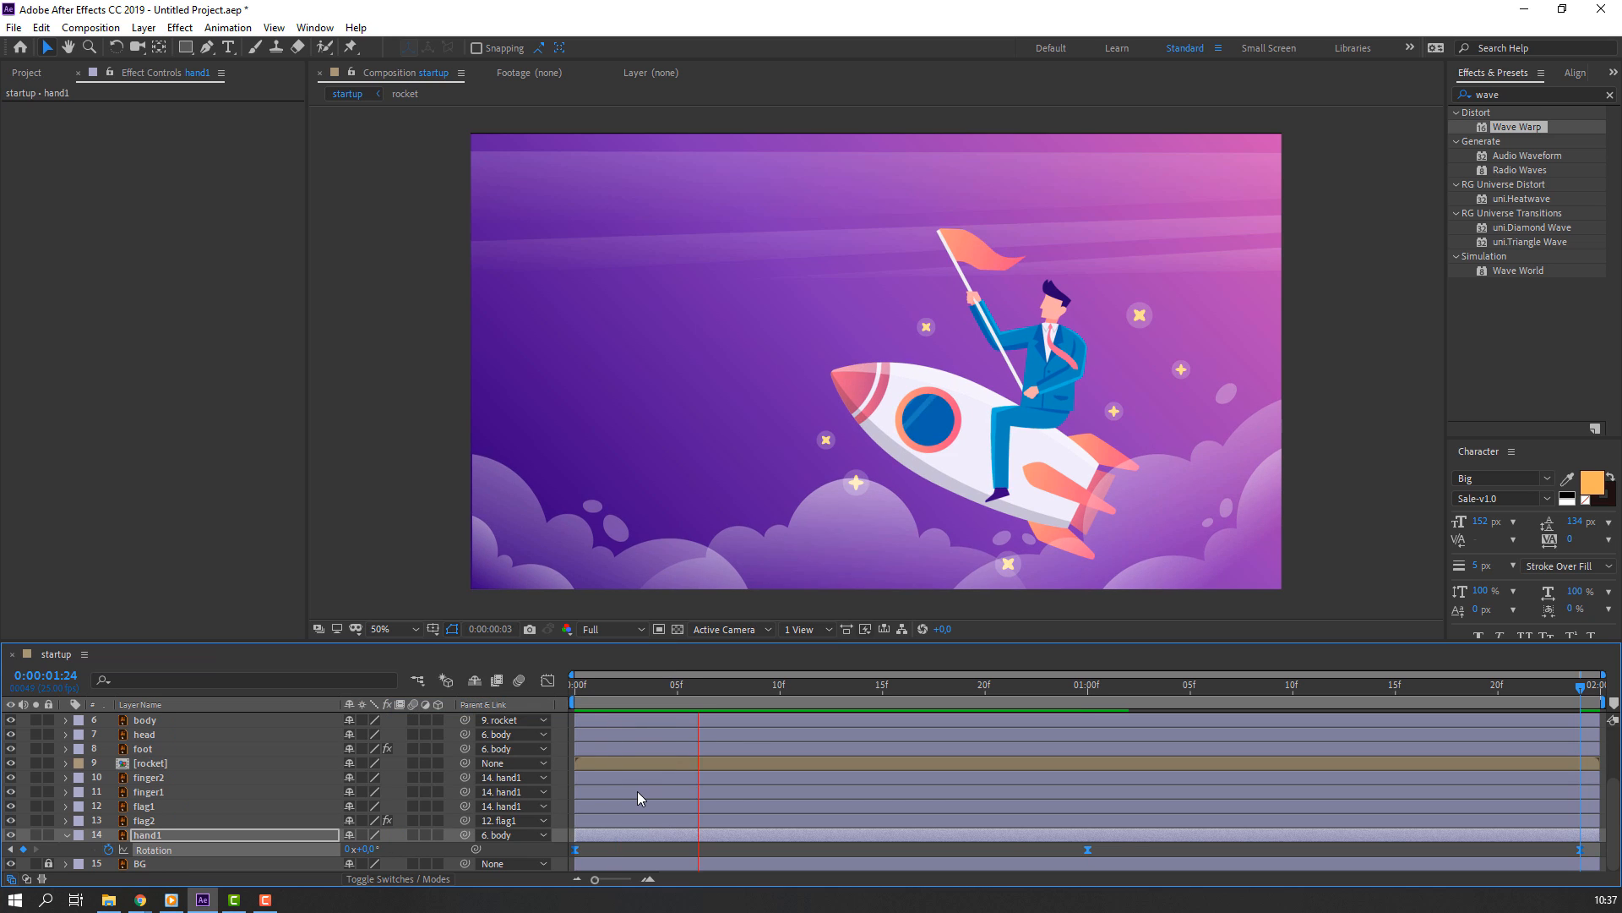
pyautogui.scroll(-2, 820, 519)
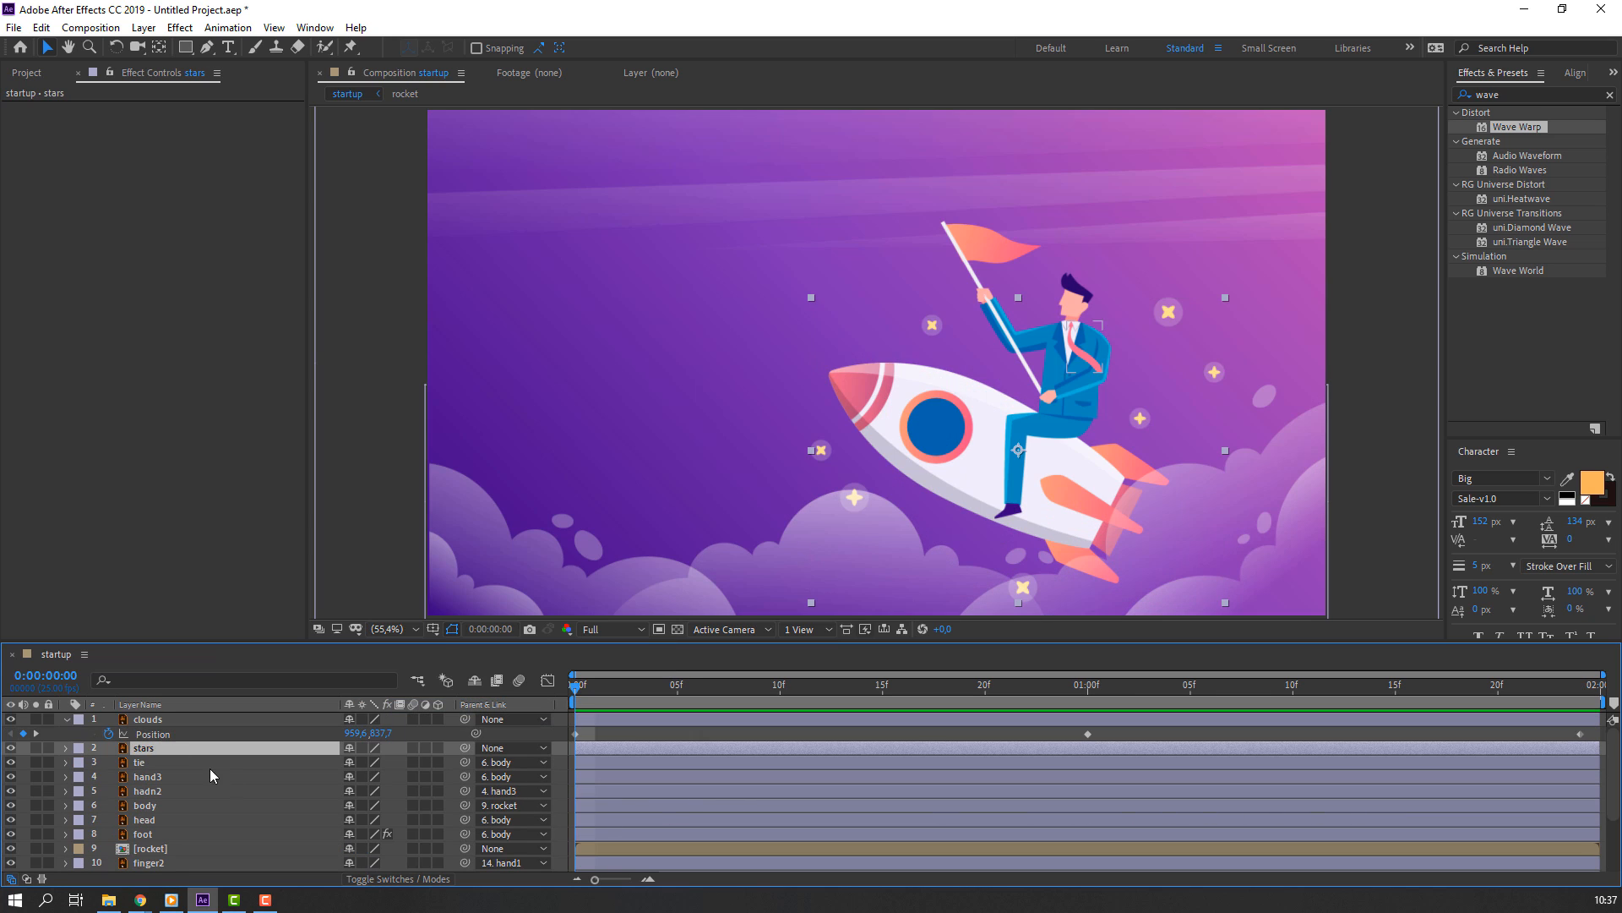
# Add an opacity keyframe to the stars layer at the first frame and set its opacity to 0% at 0:00:01:00
pyautogui.press('t')
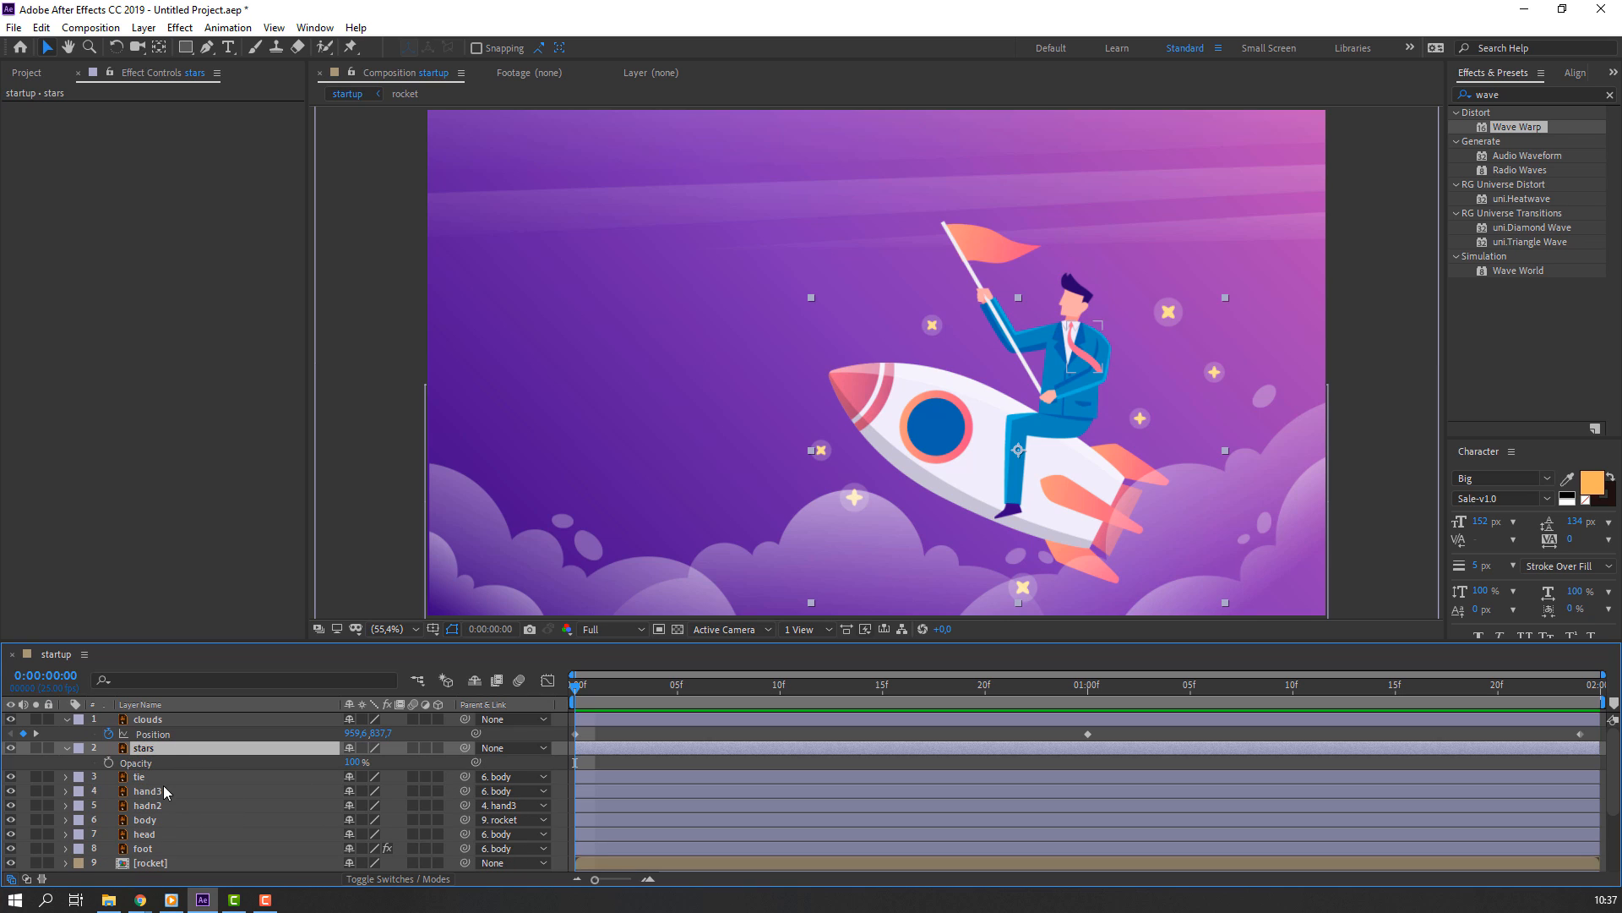
pyautogui.click(109, 763)
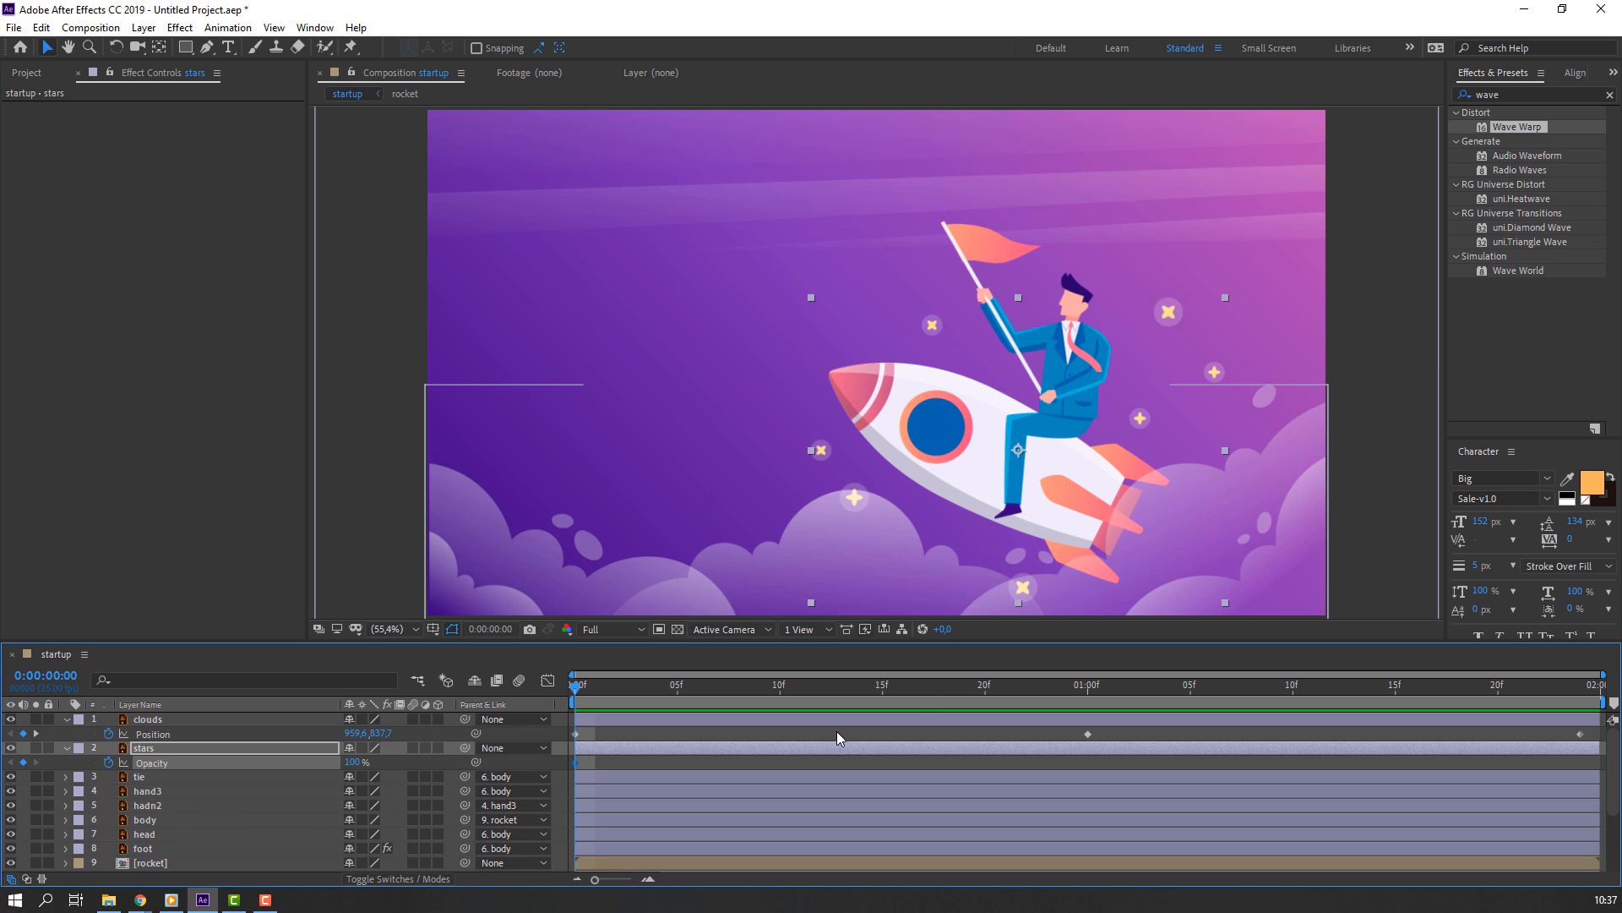
pyautogui.click(1084, 686)
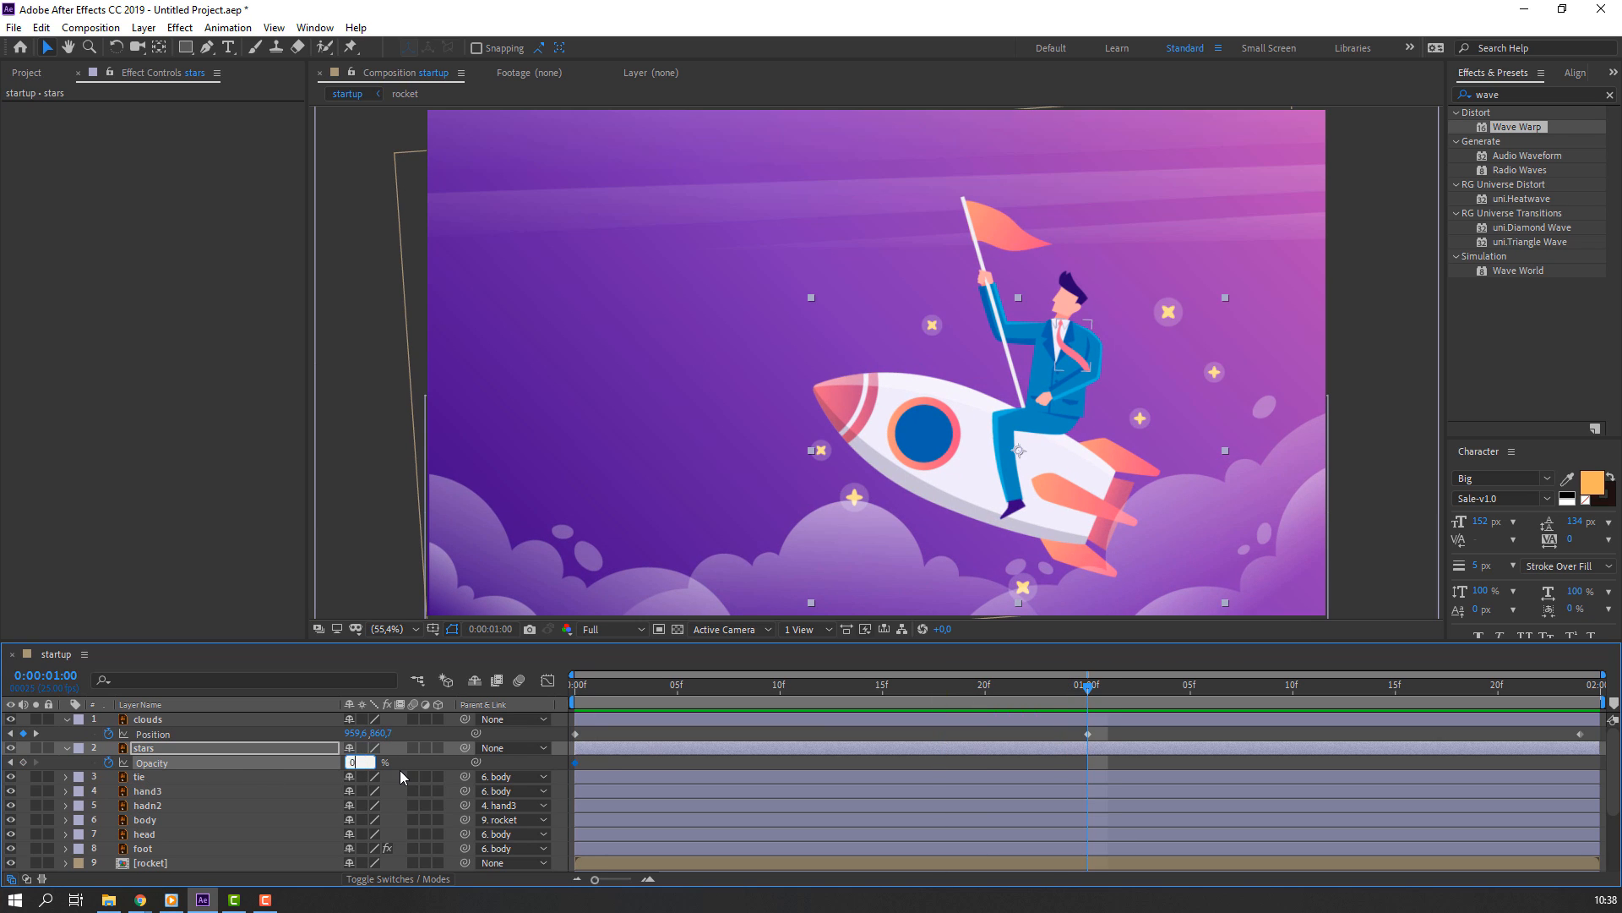
pyautogui.write('0')
pyautogui.press('Return')
# Set the stars layer's opacity to 100% at 0:00:01:24 and preview the loop
pyautogui.moveTo(1102, 685); pyautogui.dragTo(1614, 664)
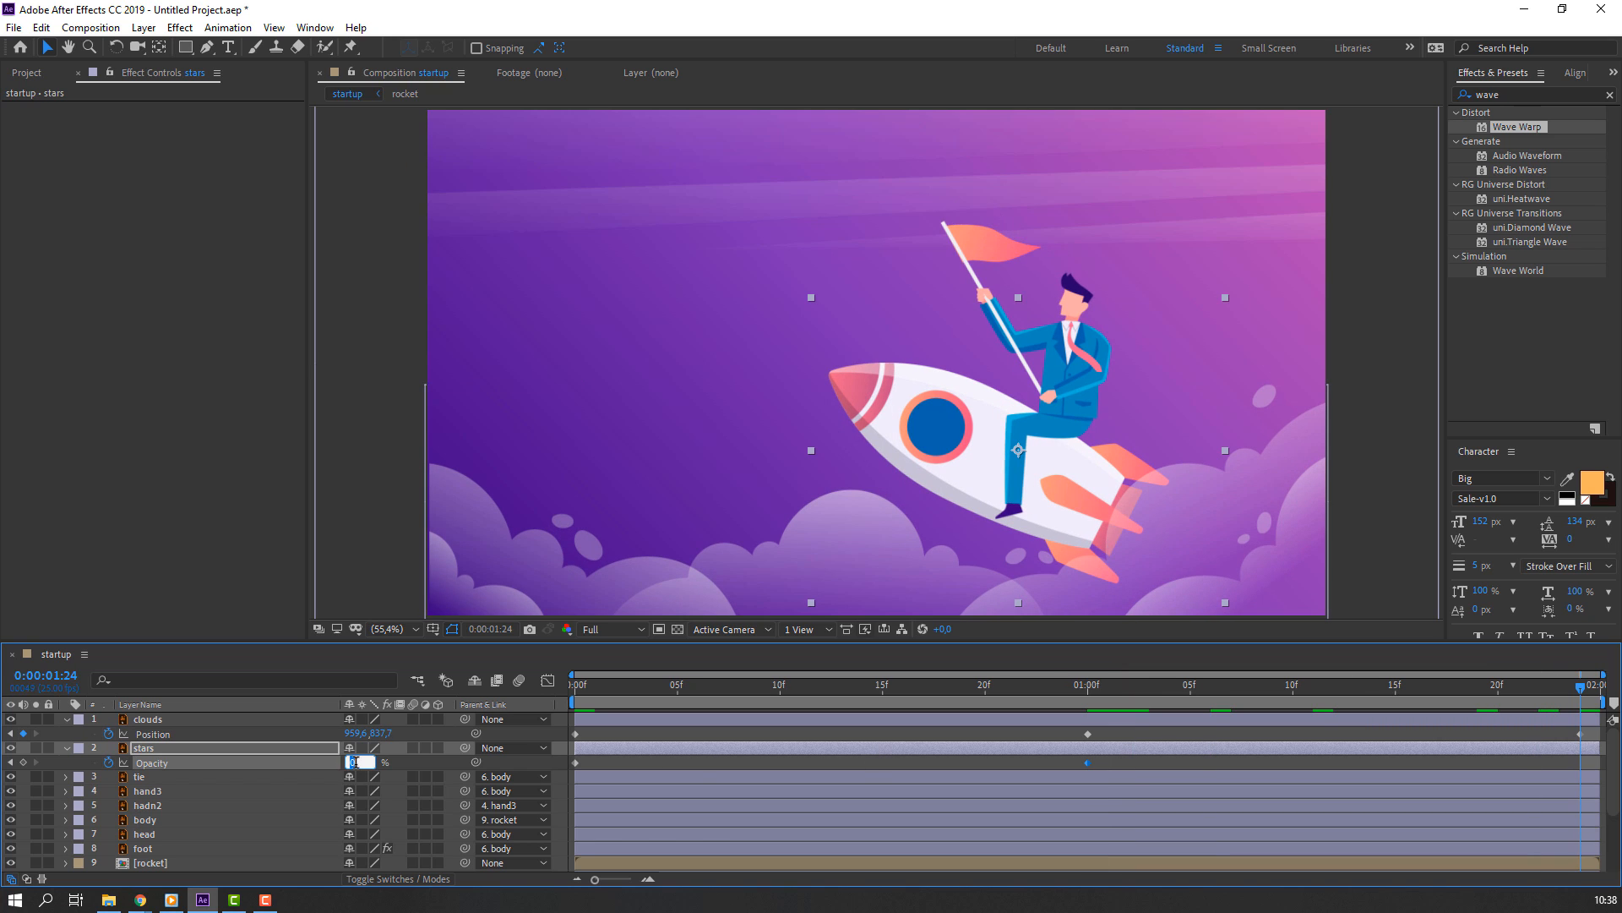
pyautogui.click(357, 761)
pyautogui.write('100')
pyautogui.press('Return')
pyautogui.press('space')
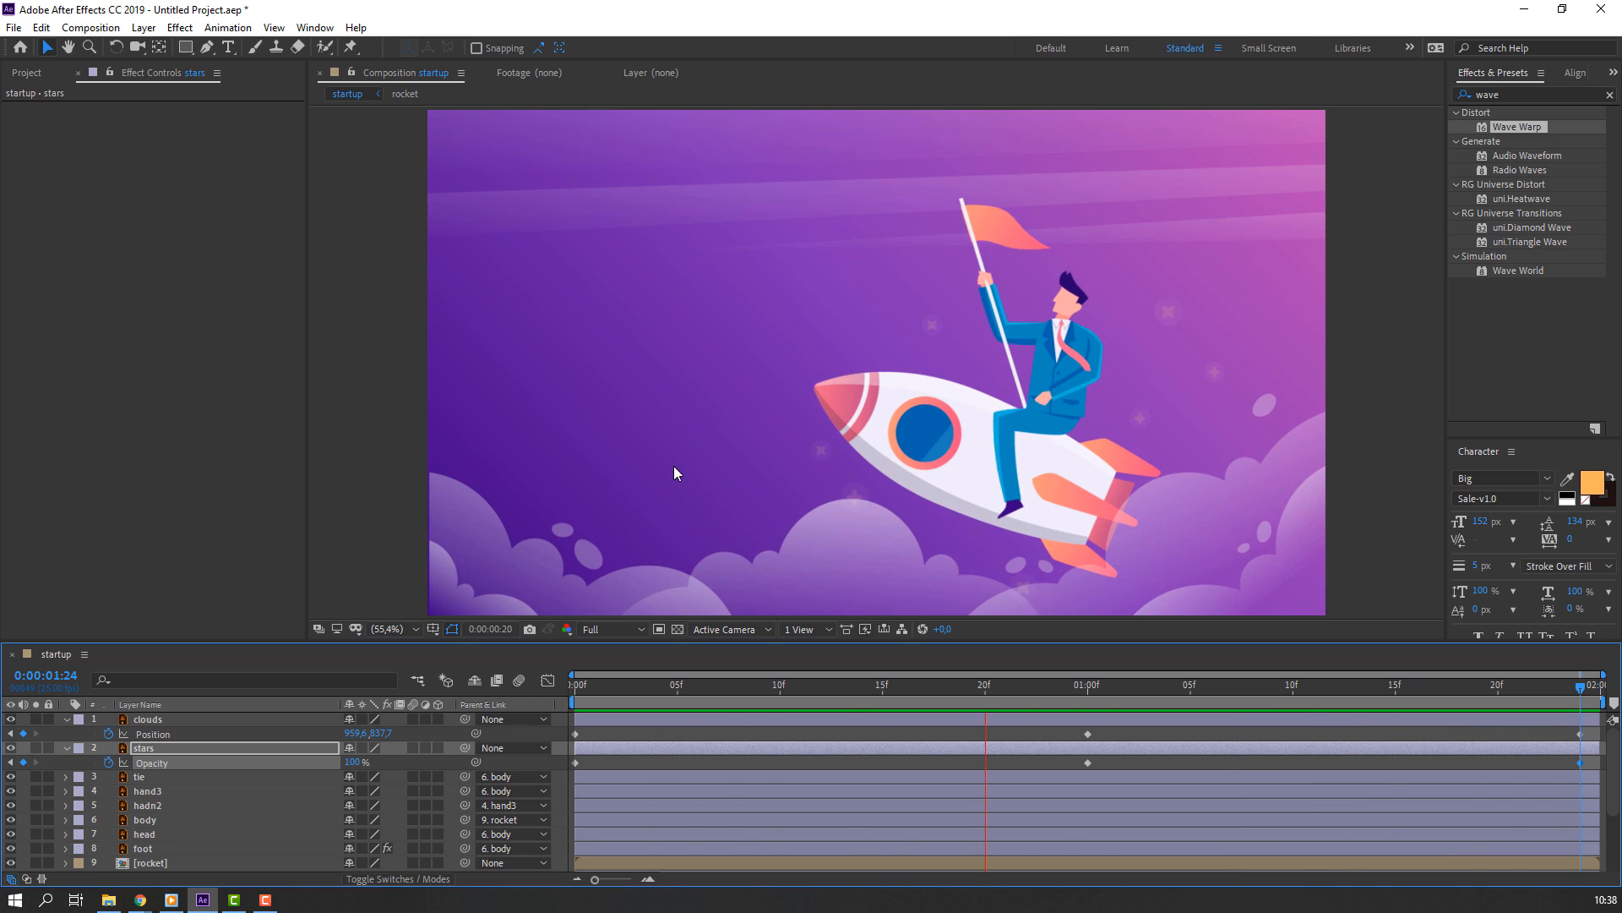
# Apply the Wave Warp effect to the tie layer and preview its motion from the first frame
pyautogui.scroll(1, 674, 464)
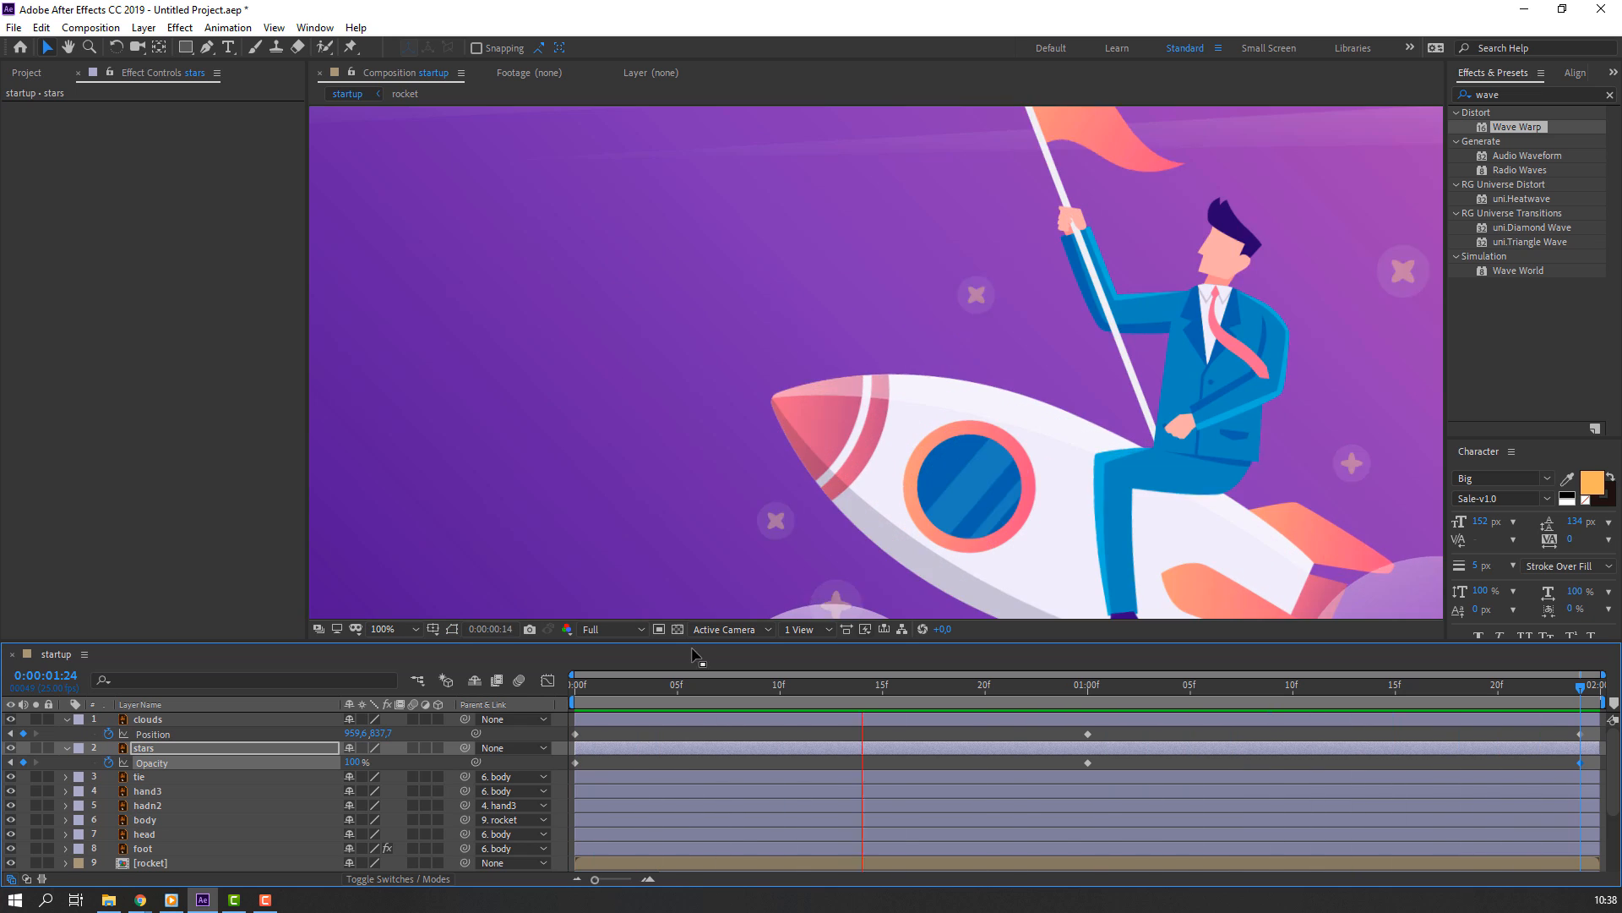
pyautogui.click(636, 684)
pyautogui.moveTo(495, 692); pyautogui.dragTo(498, 691)
pyautogui.scroll(1, 1296, 391)
pyautogui.moveTo(1245, 472); pyautogui.dragTo(533, 575)
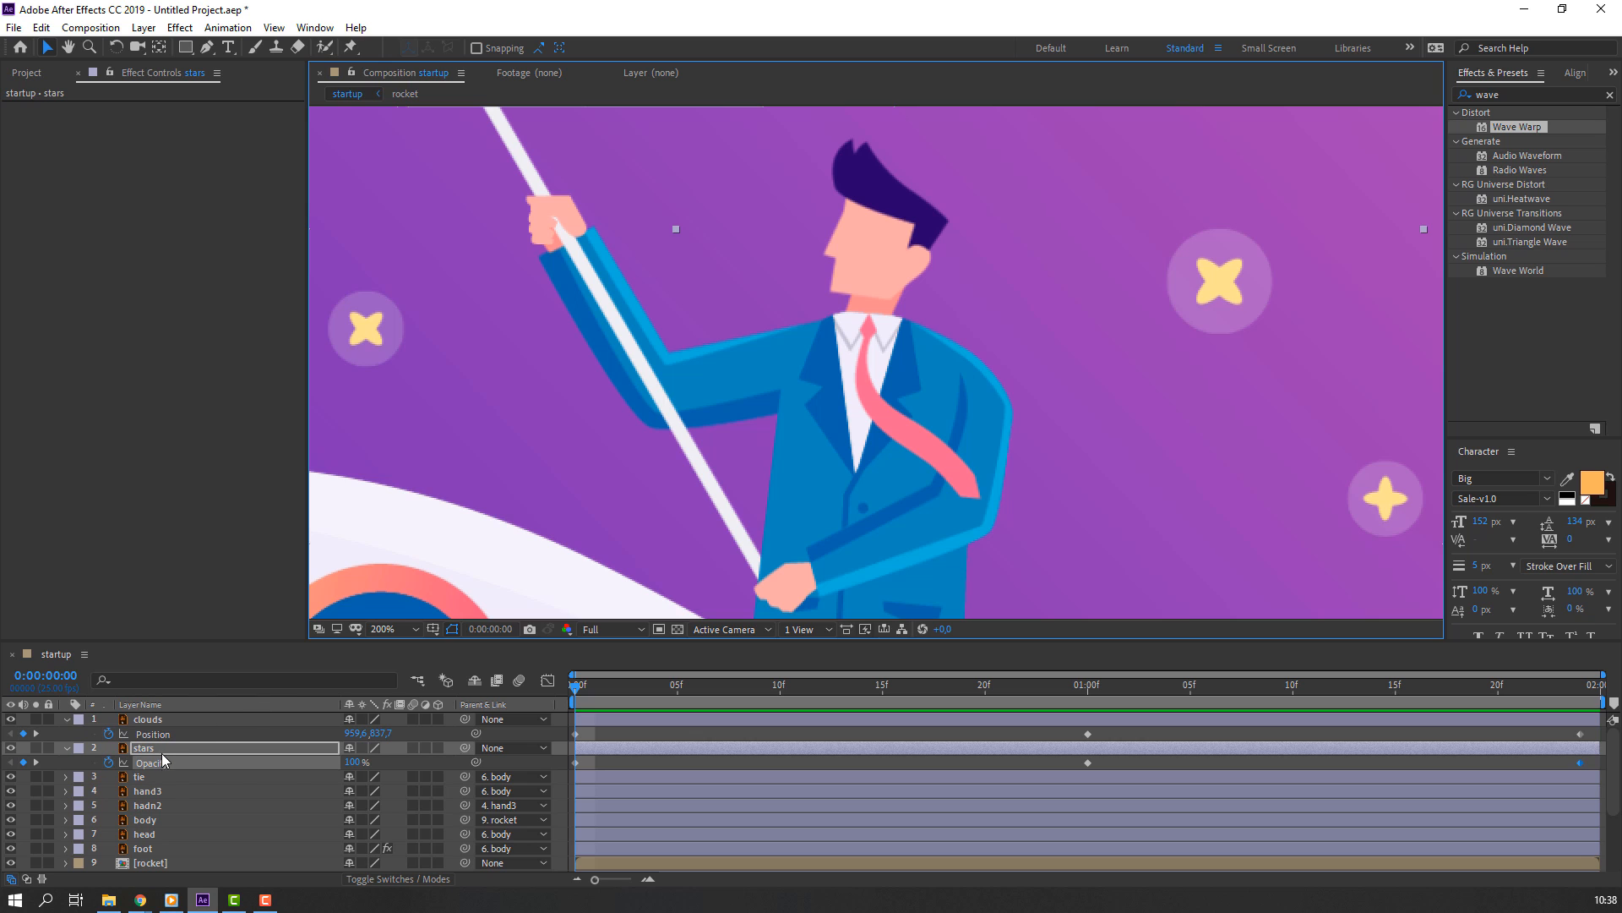
pyautogui.click(157, 776)
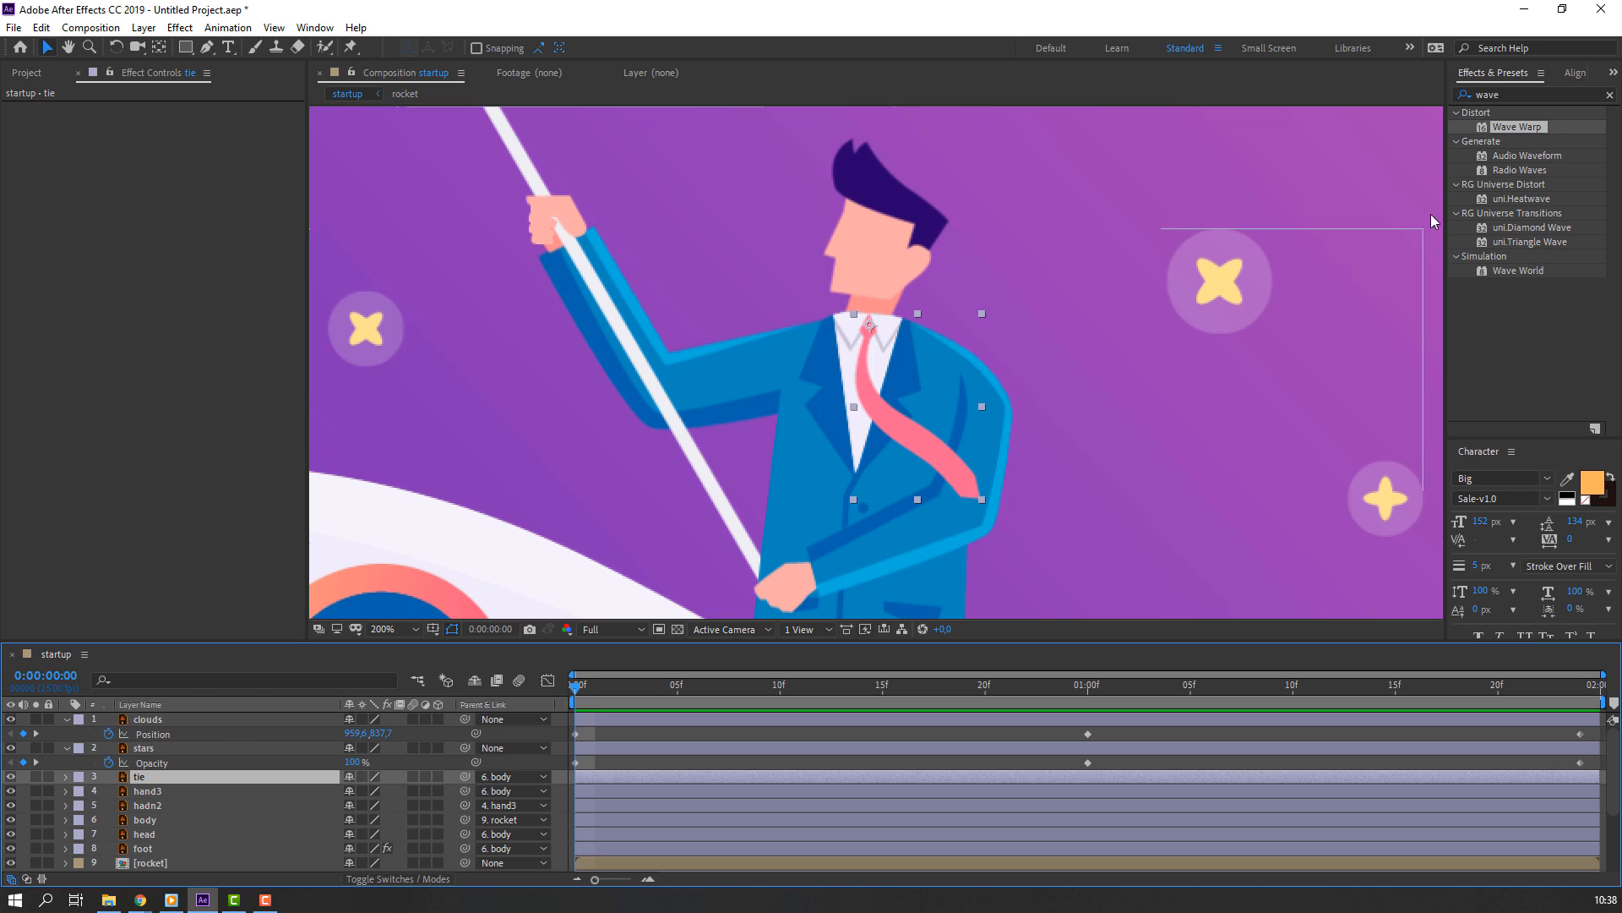
pyautogui.moveTo(1510, 124); pyautogui.dragTo(150, 784)
pyautogui.press('space')
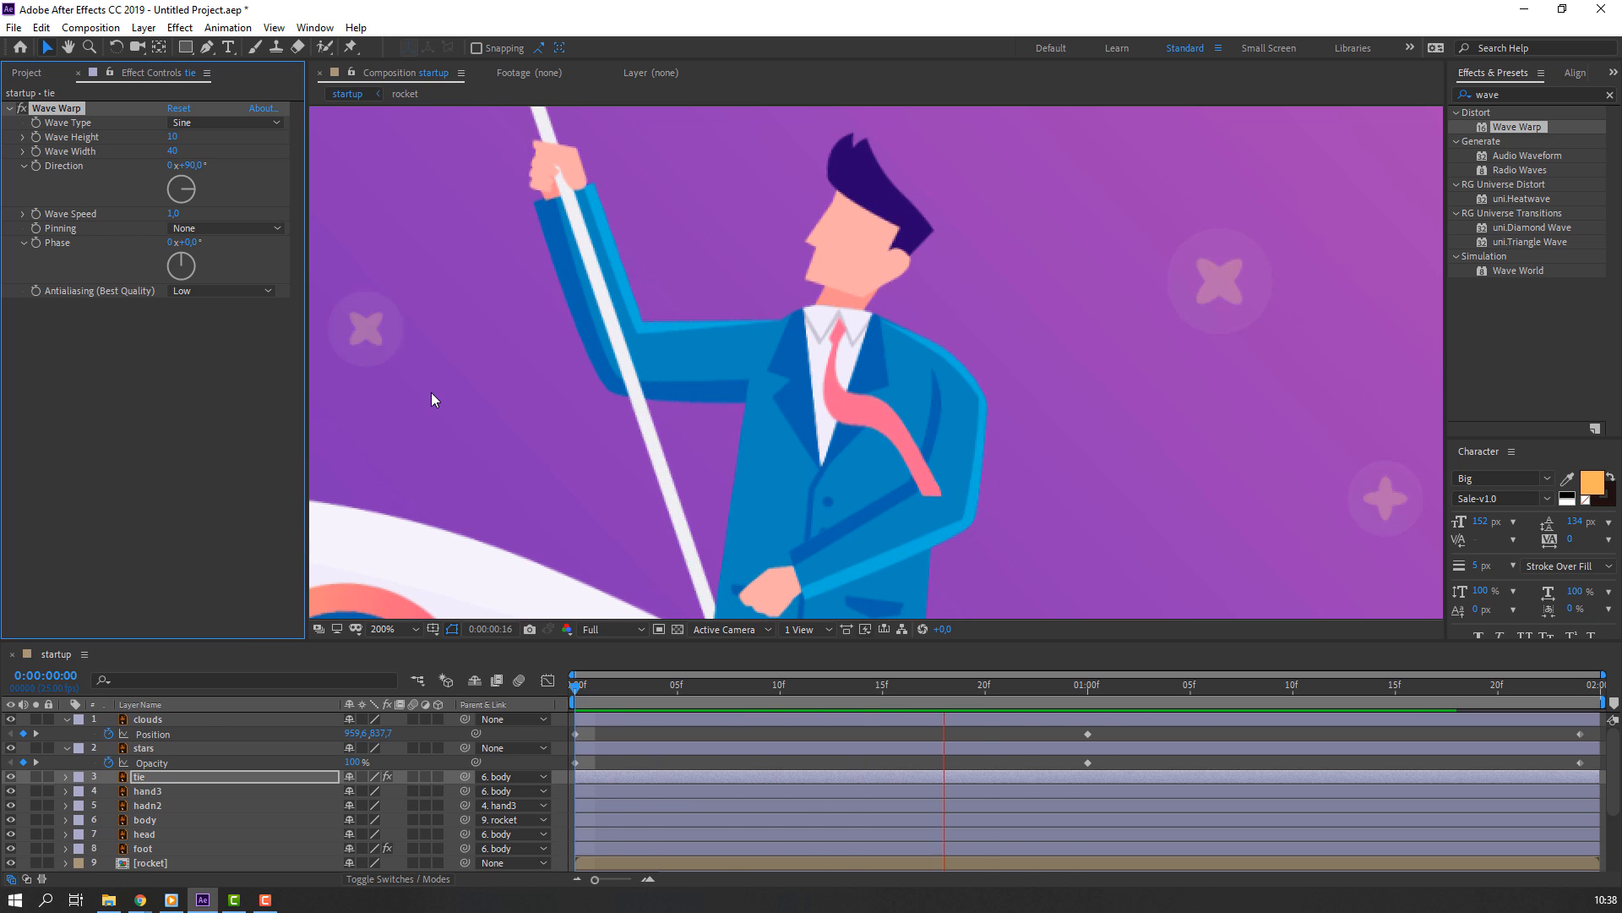
pyautogui.click(509, 708)
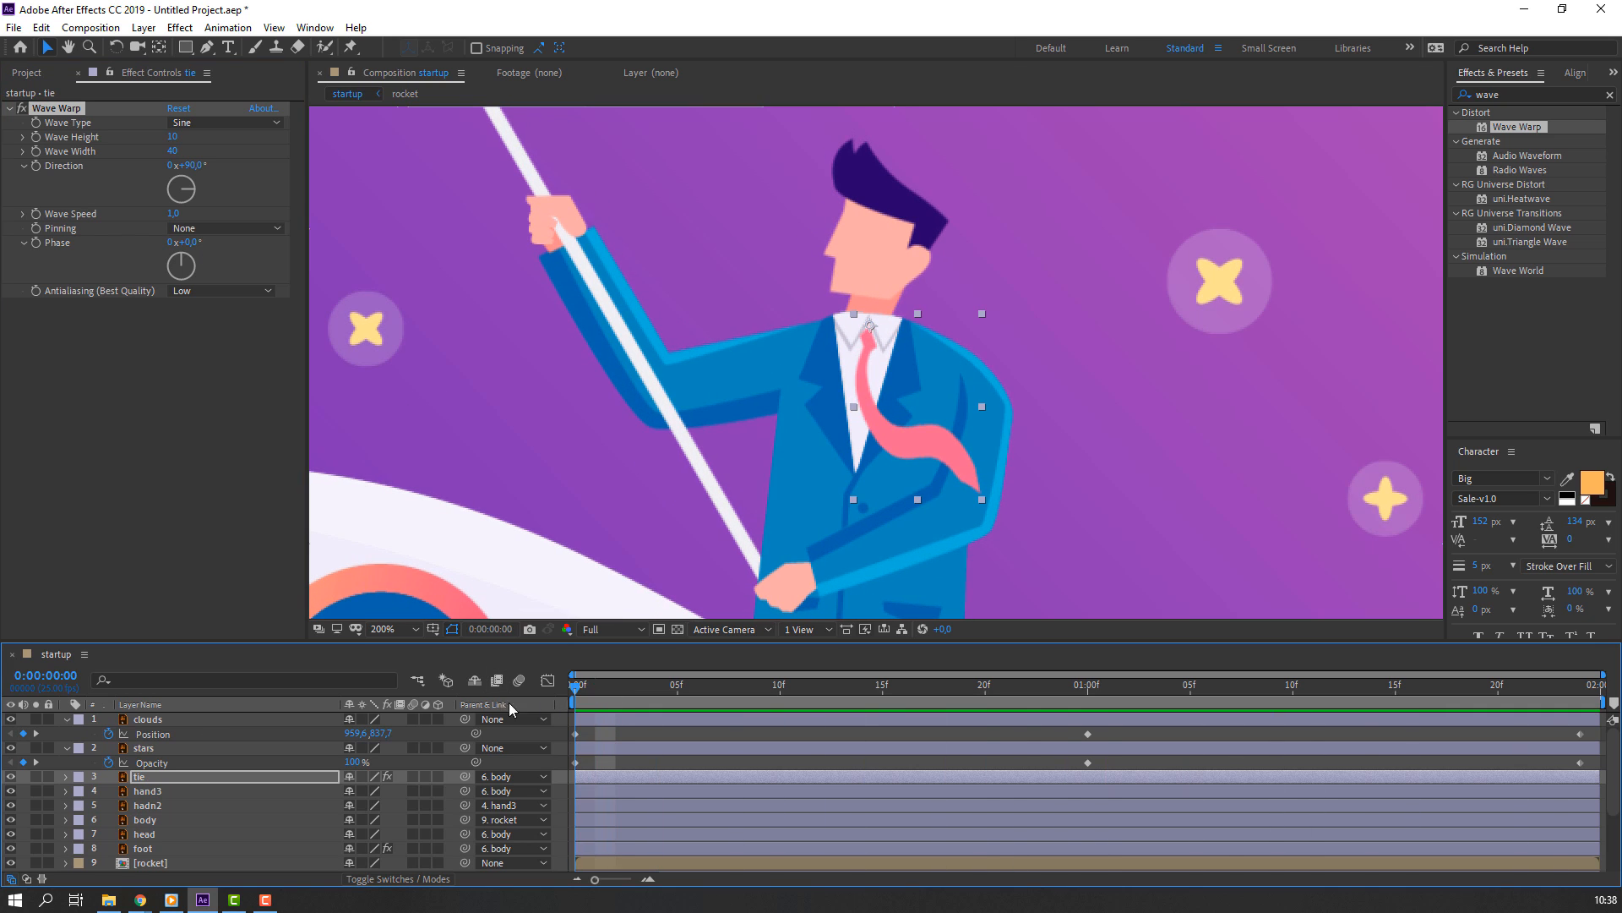
# Try a Wave Height of 1 for the tie's Wave Warp and preview the motion
pyautogui.click(174, 137)
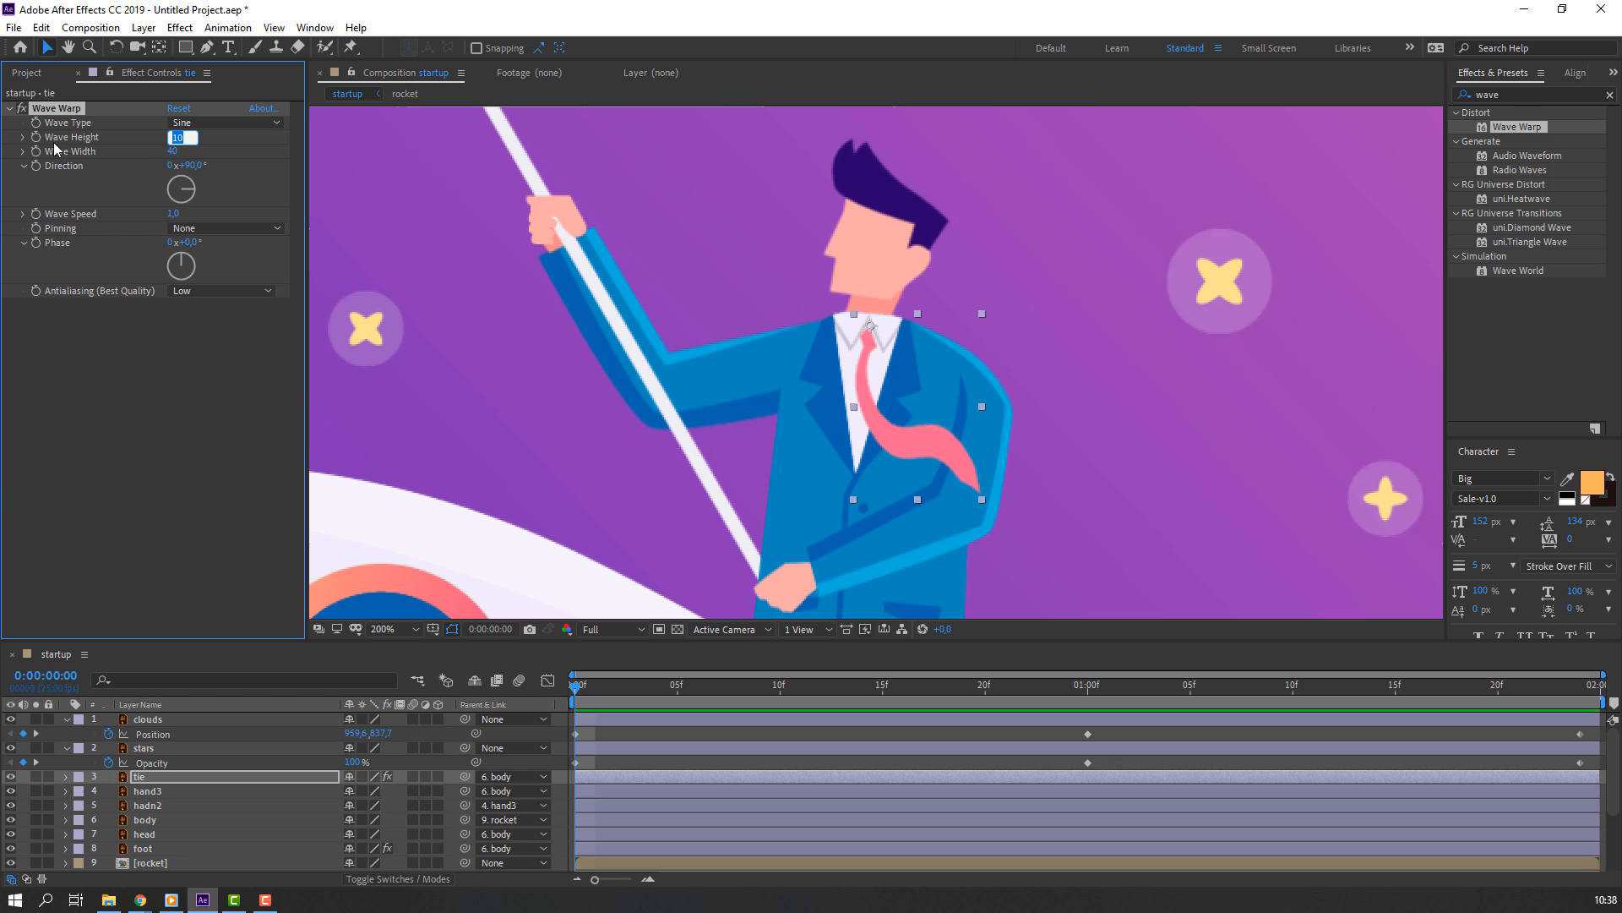
pyautogui.press('Return')
pyautogui.press('space')
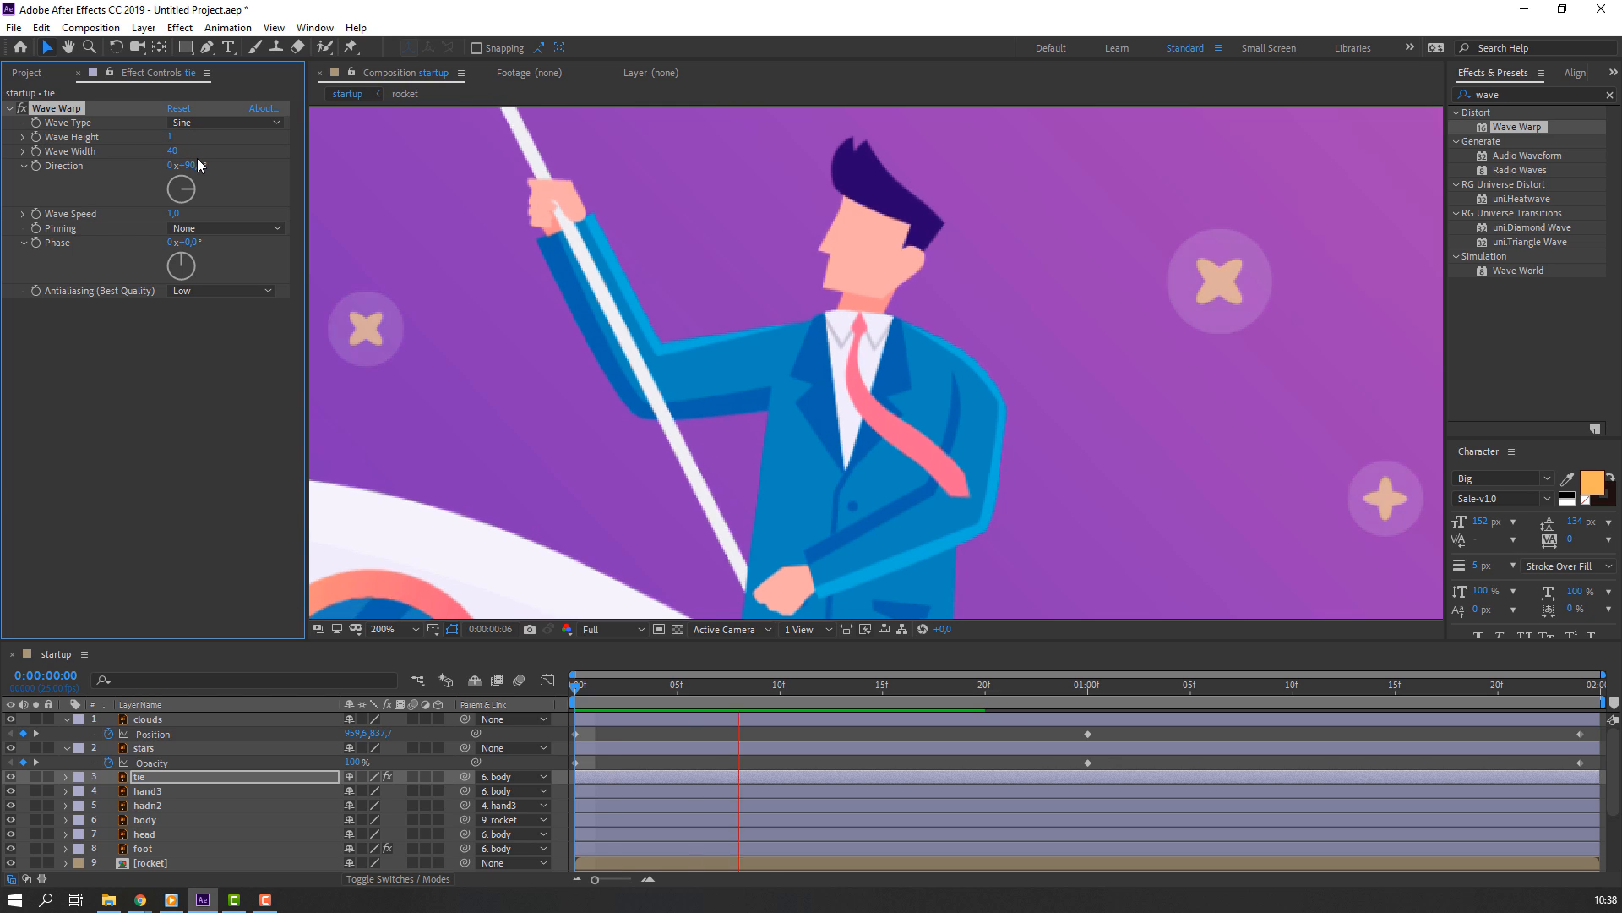
pyautogui.press('space')
# Set the Wave Height of the tie's Wave Warp to 2 and preview the loop of the whole composition
pyautogui.click(168, 138)
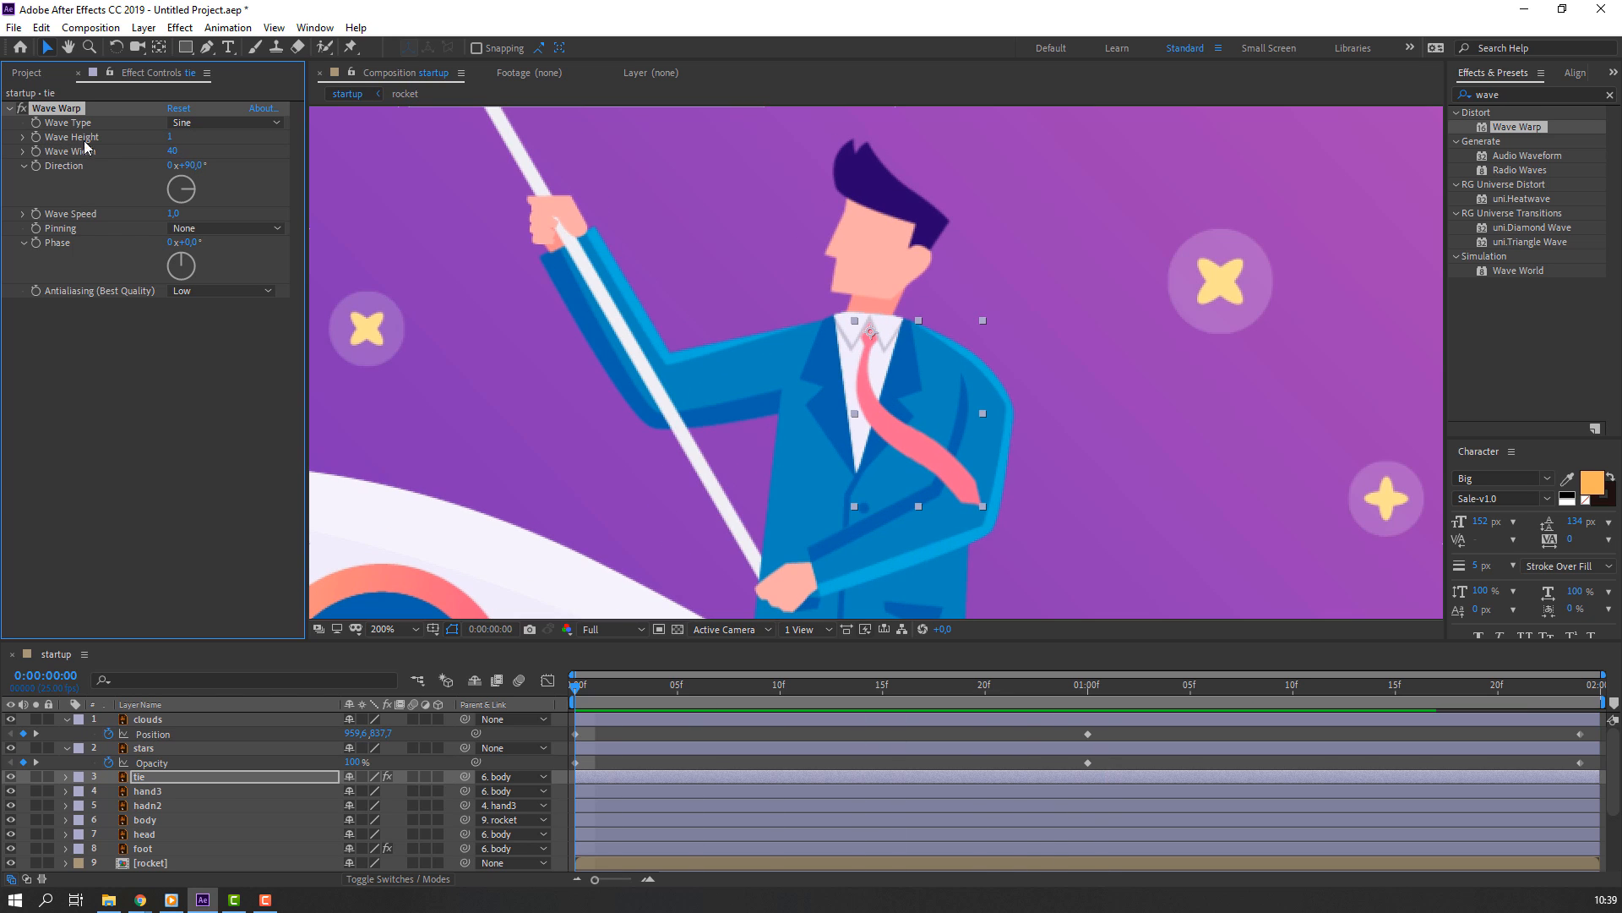
pyautogui.click(174, 140)
pyautogui.write('2')
pyautogui.press('Return')
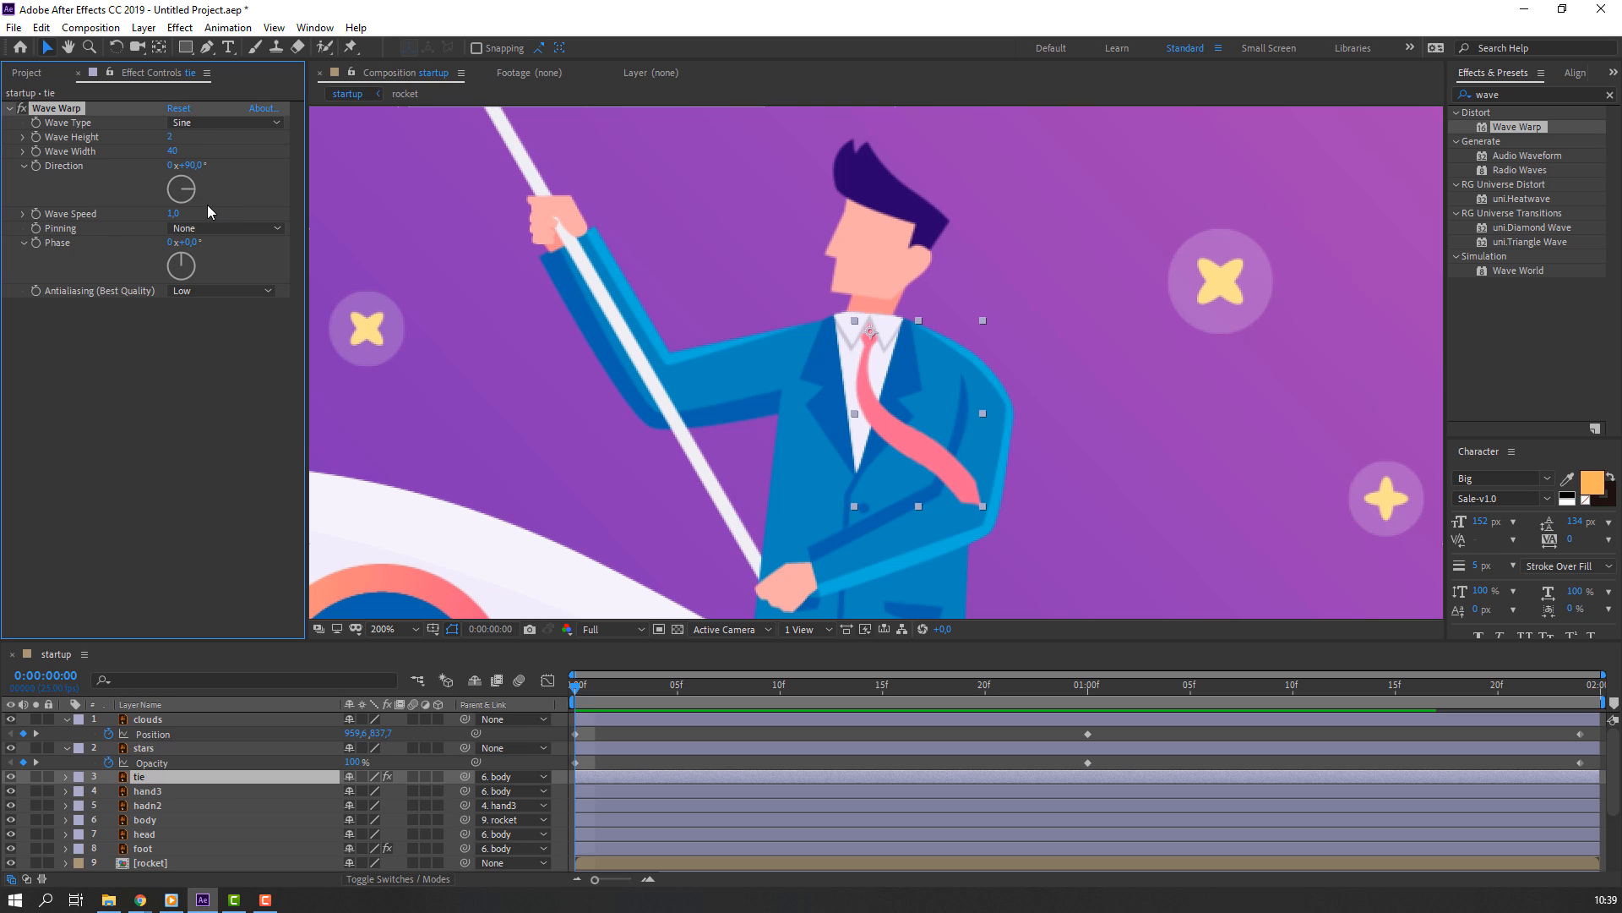
pyautogui.press('space')
pyautogui.scroll(-2, 485, 443)
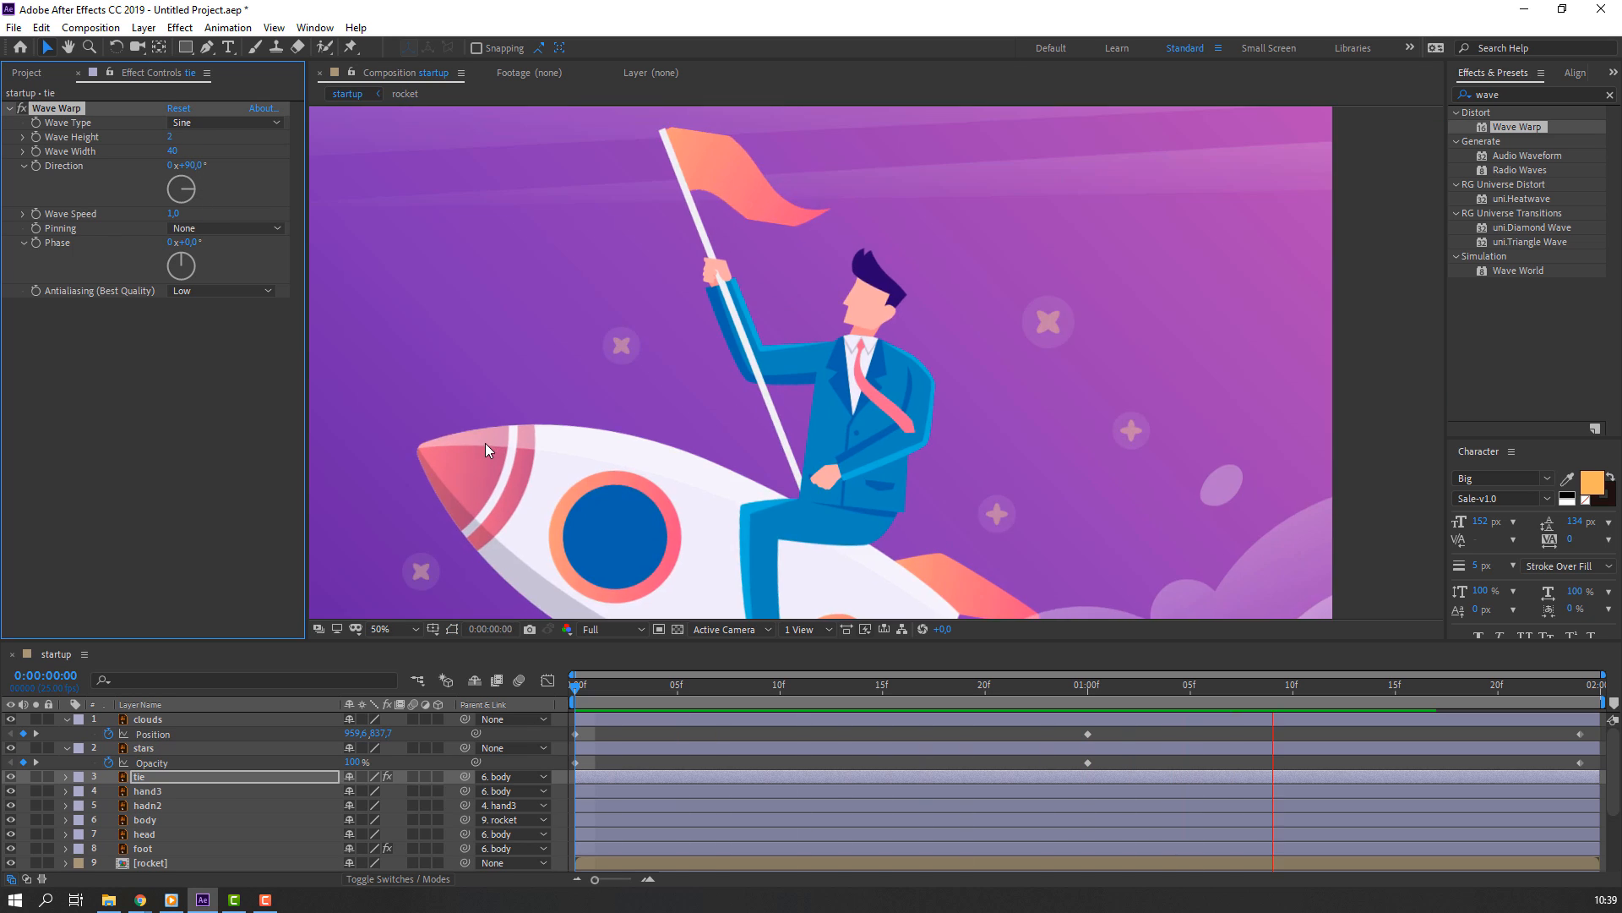
pyautogui.click(390, 629)
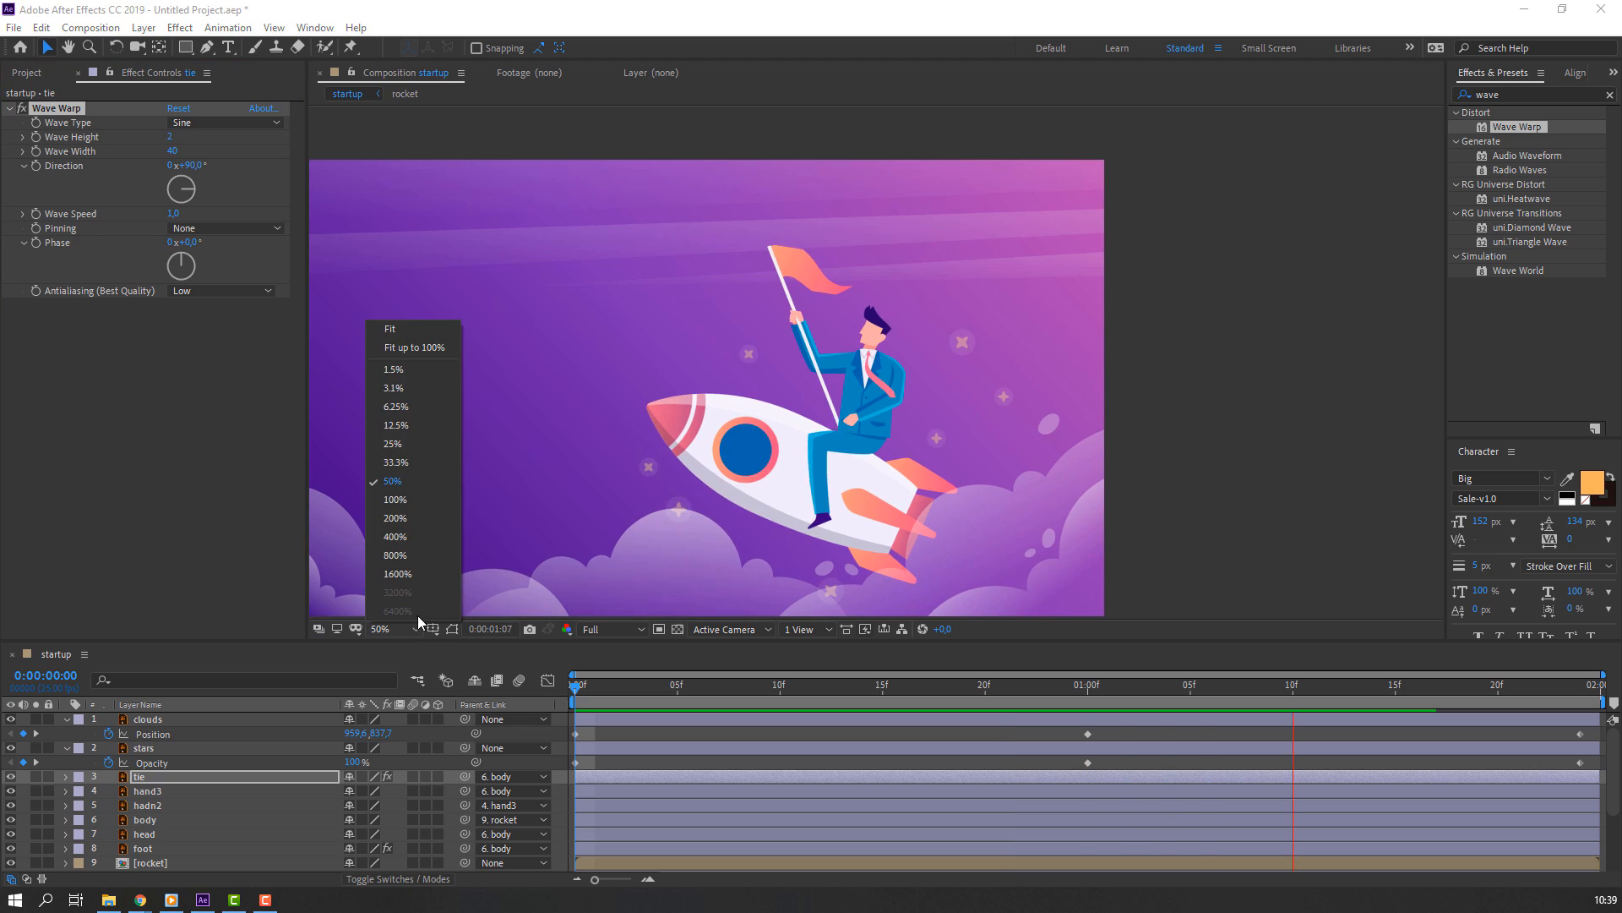
pyautogui.click(430, 350)
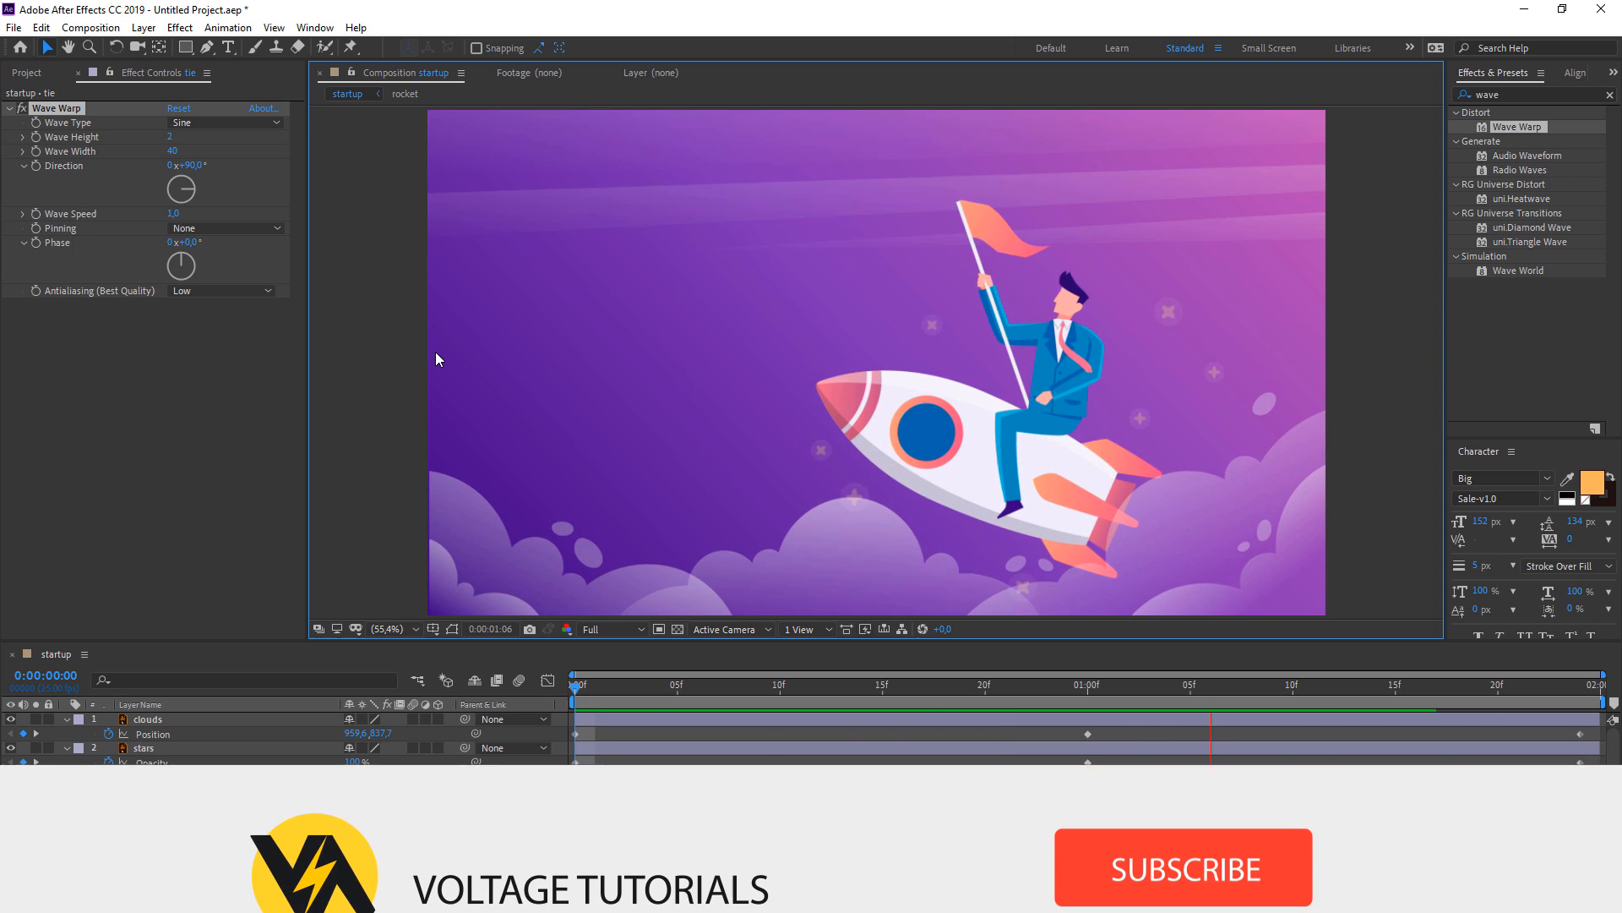